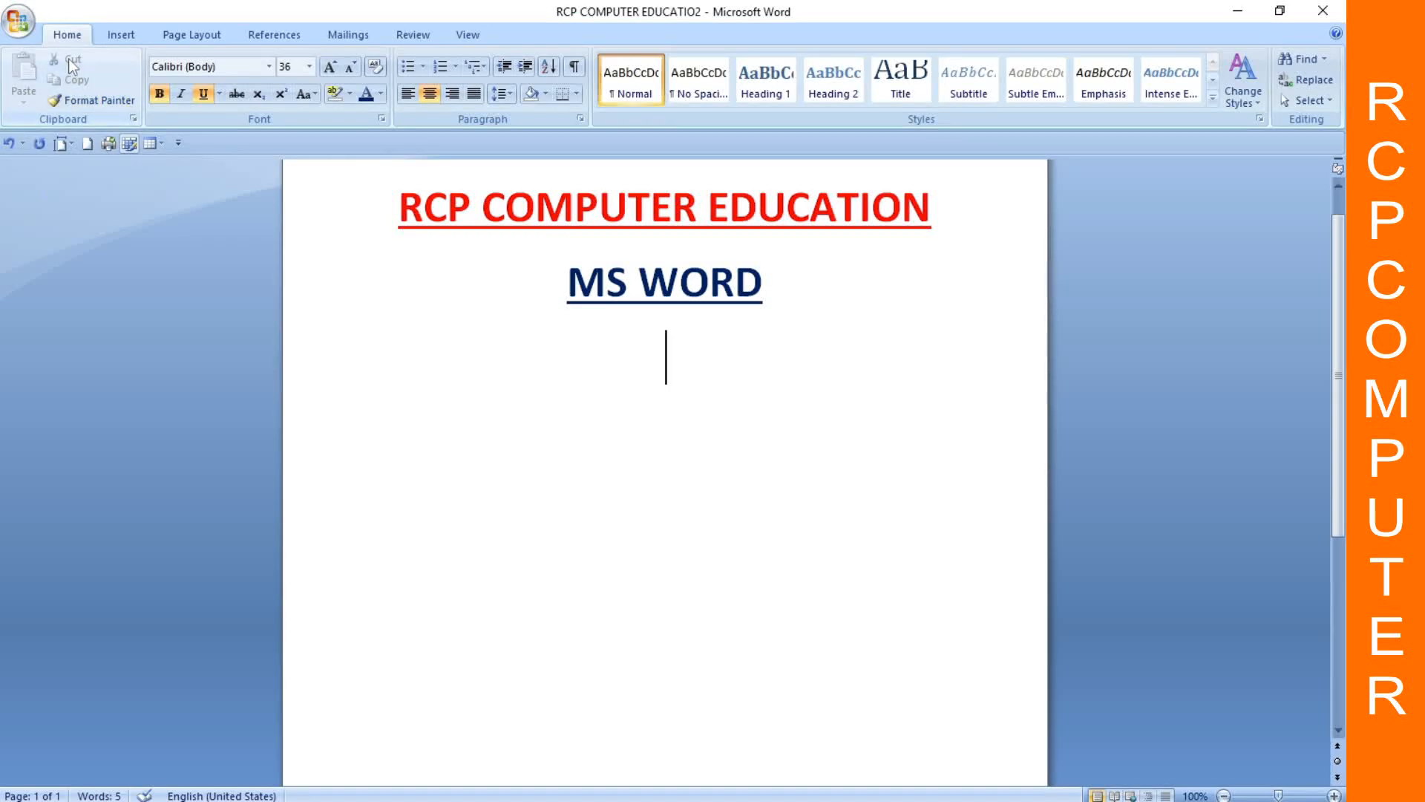
click(129, 38)
click(190, 37)
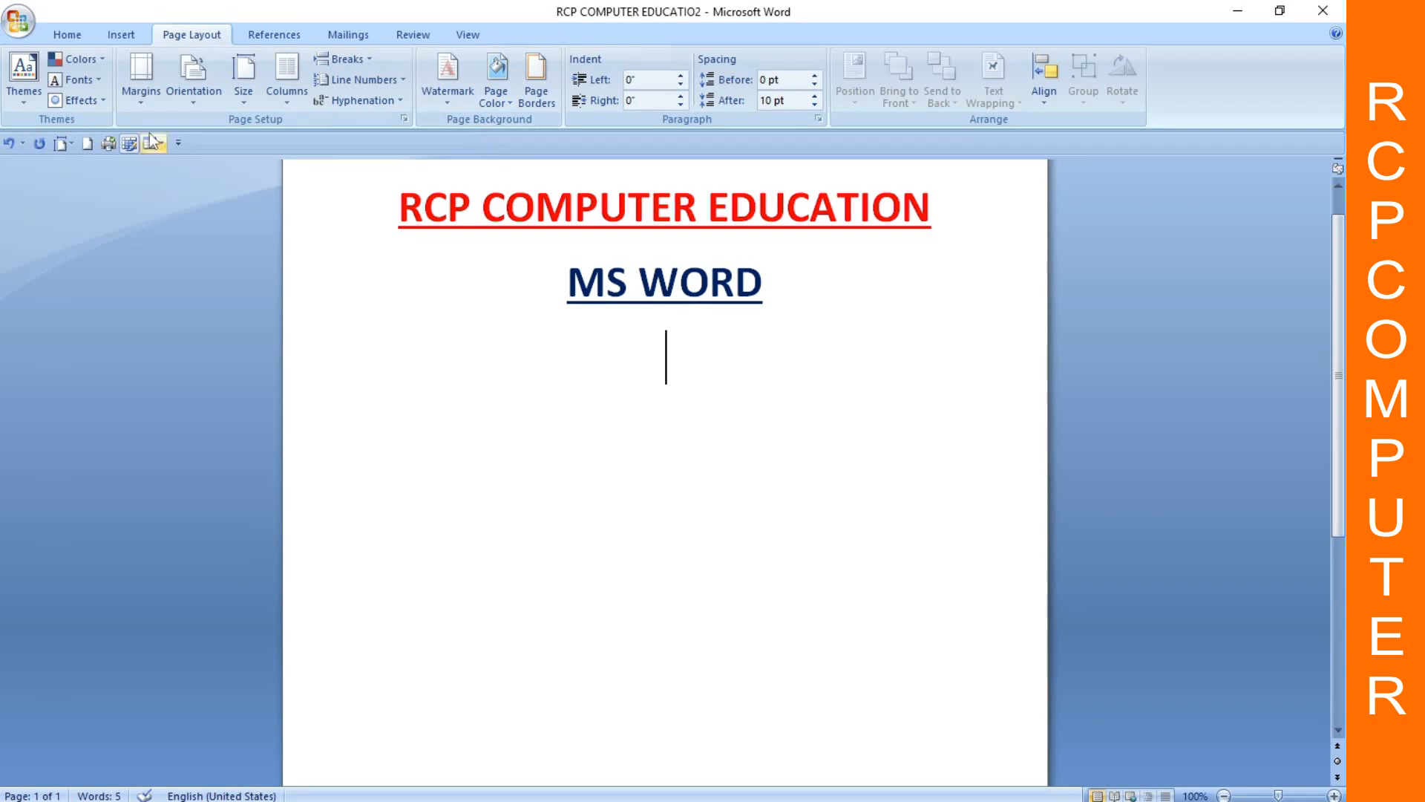
click(67, 34)
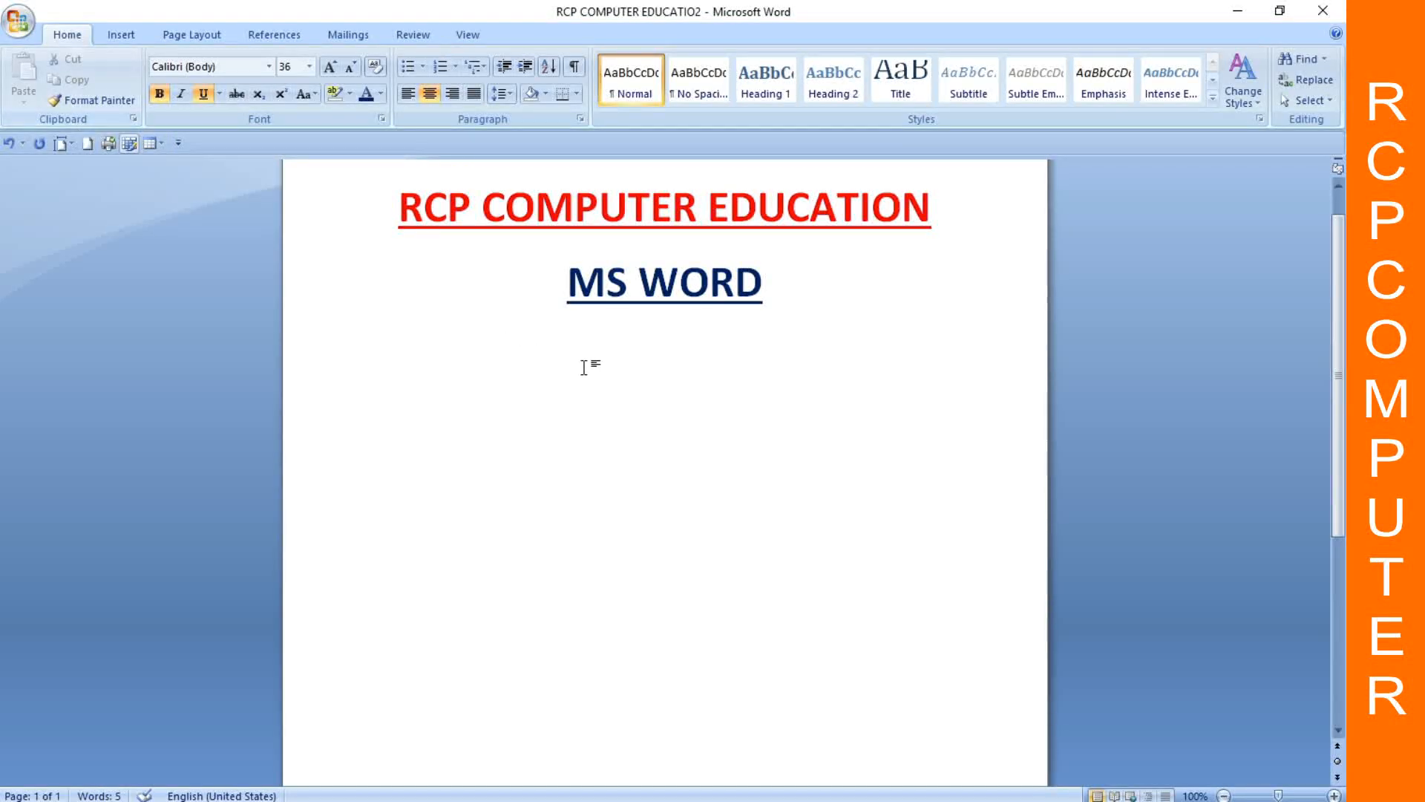
drag(568, 281, 780, 302)
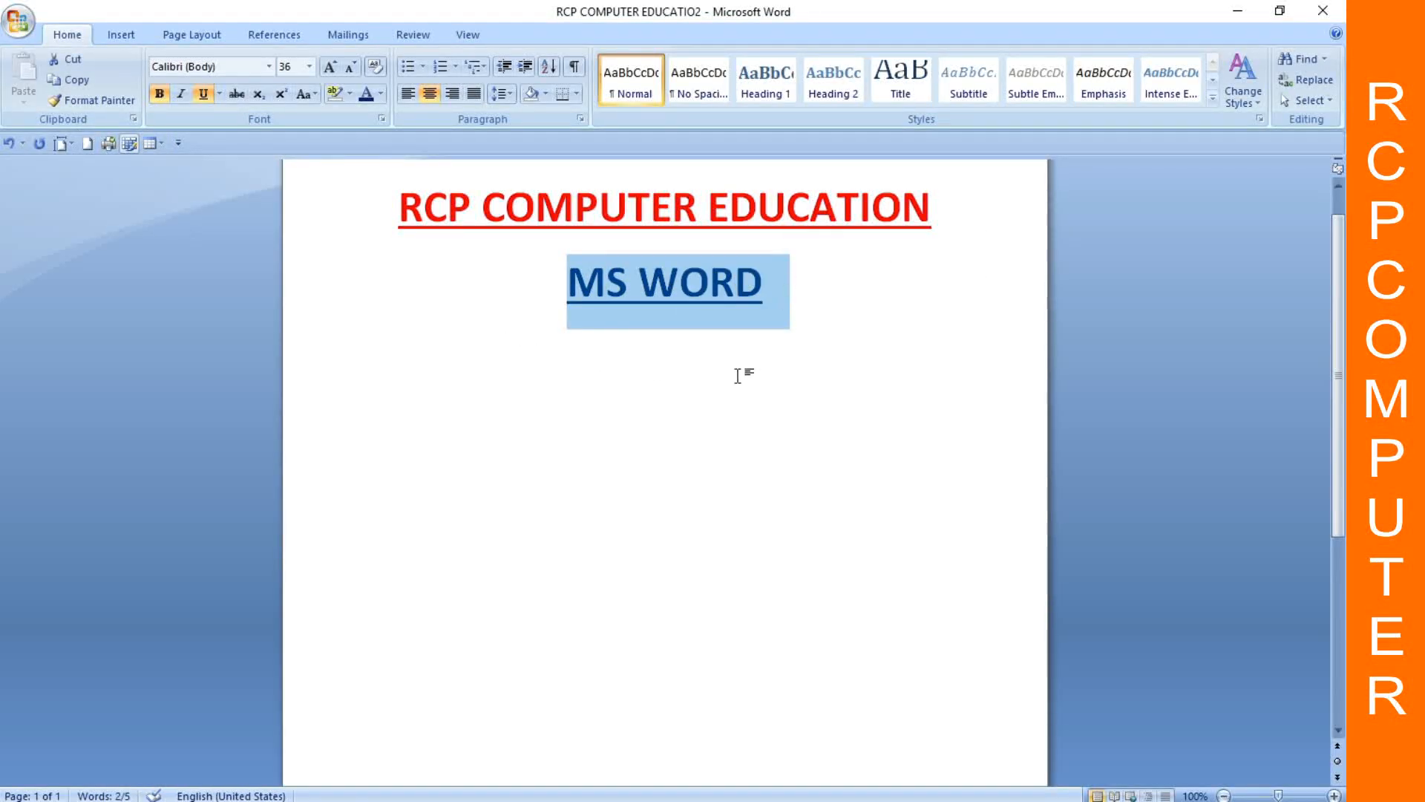
click(413, 371)
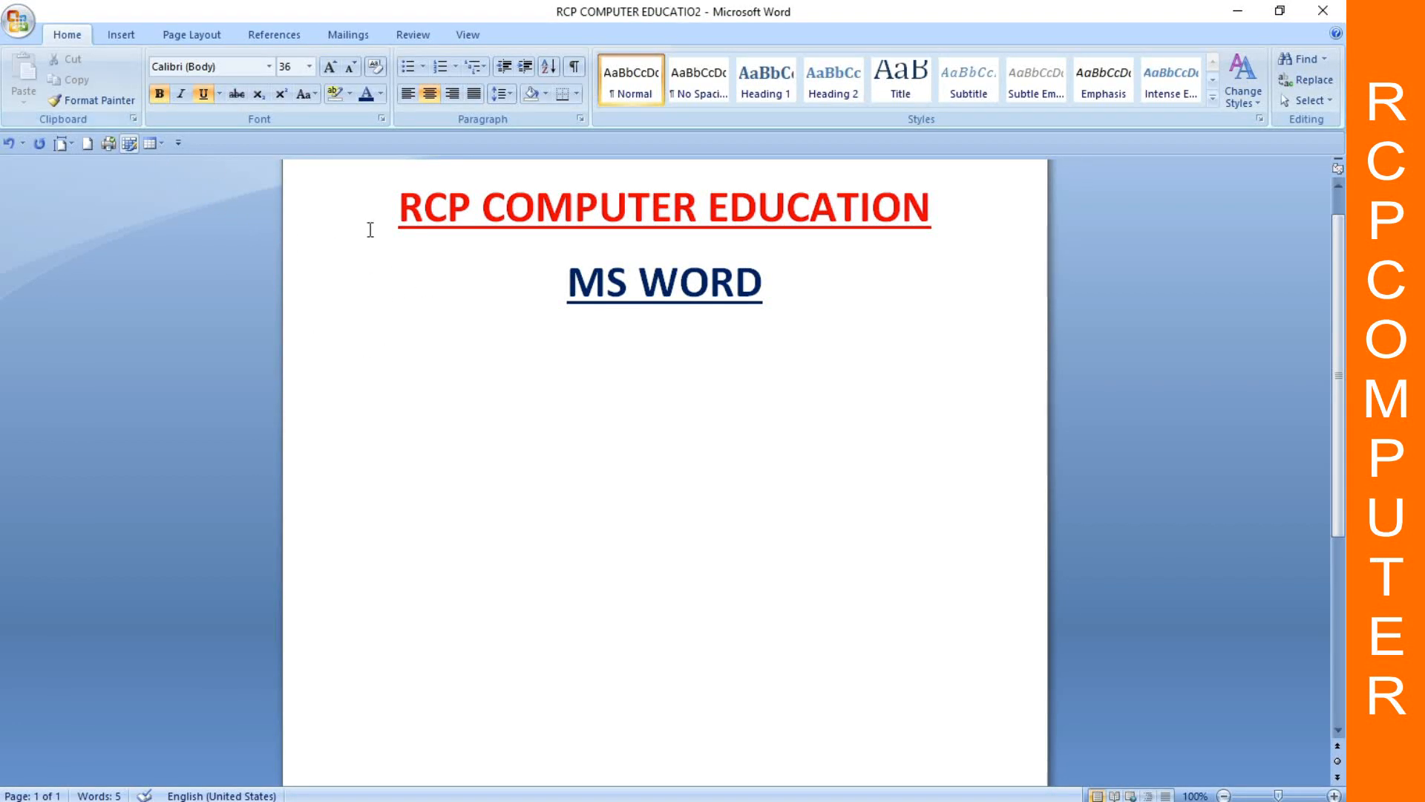
Step: Delete the "RCP COMPUTER EDUCATION" and "MS WORD" heading lines and save the document
drag(420, 208, 872, 340)
key(Delete)
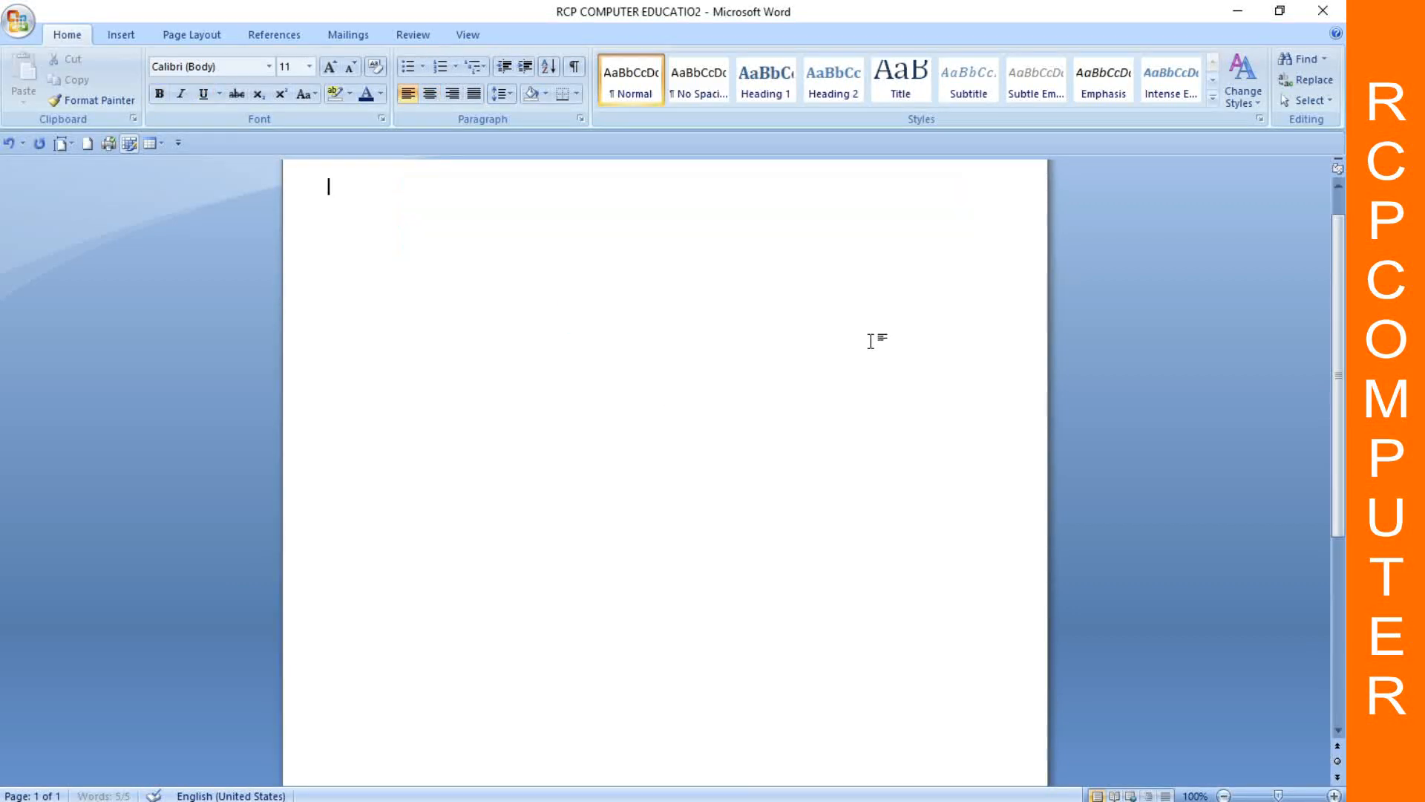
click(18, 22)
click(46, 144)
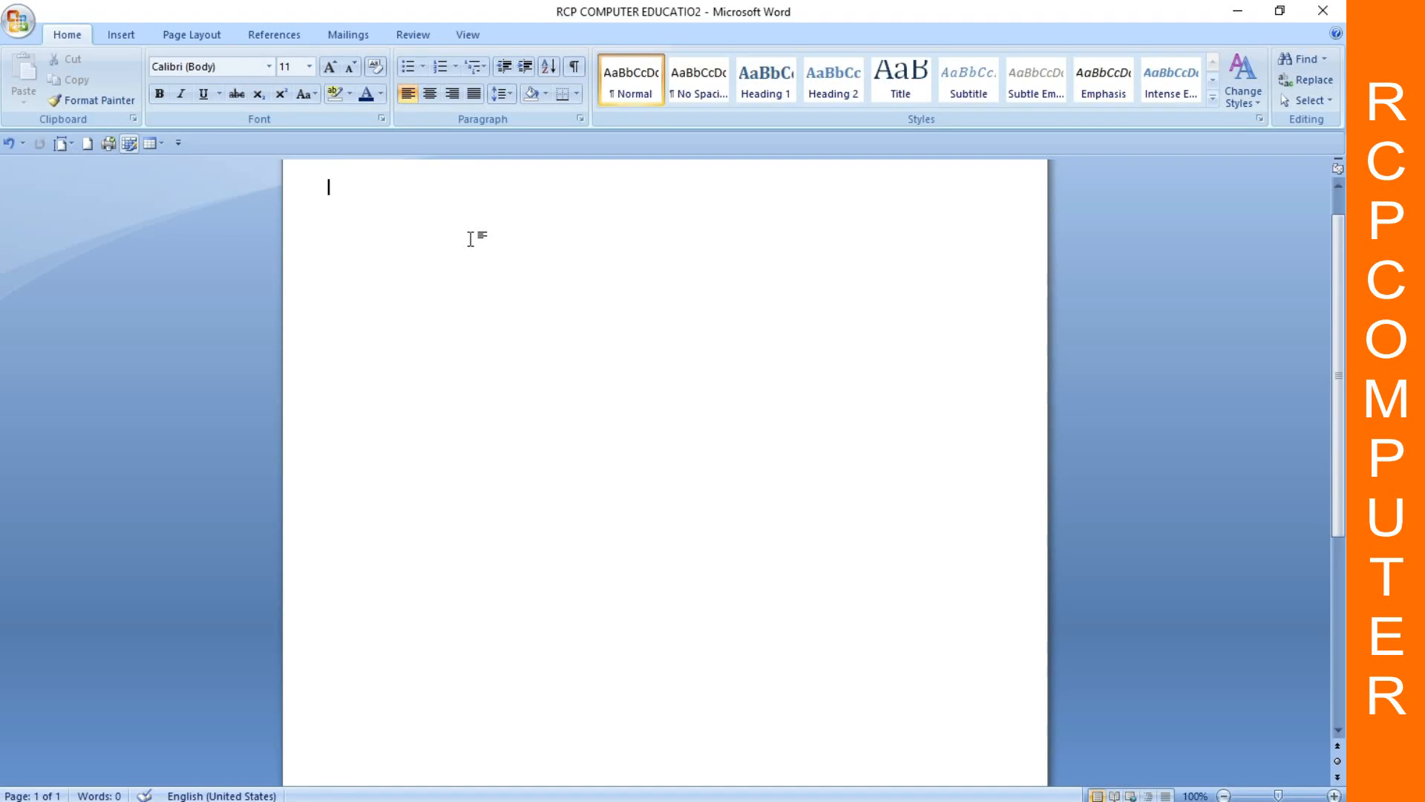
Step: Generate sample paragraphs in the empty document with the =RAND() function
text(=9)
key(BackSpace)
text(AND)
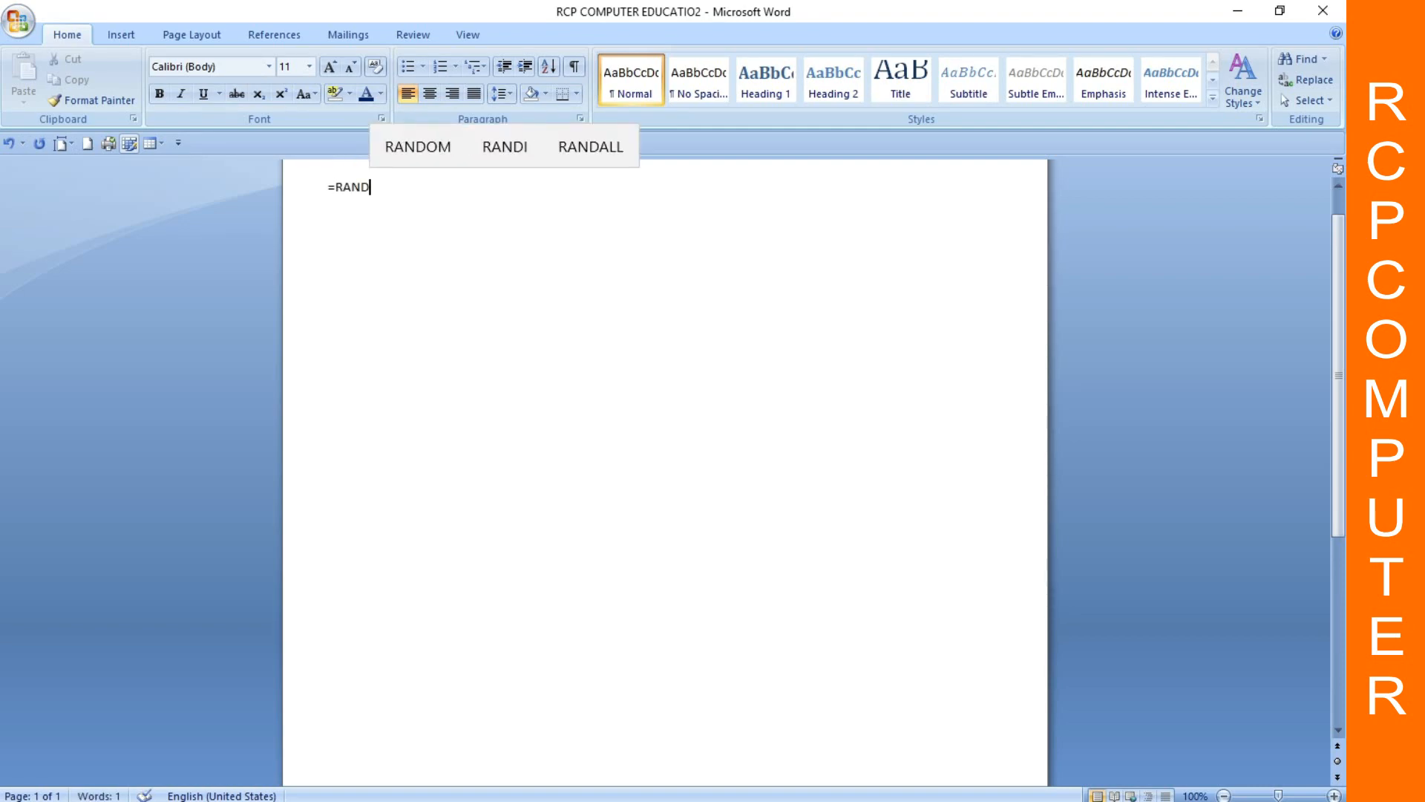
text(())
key(Return)
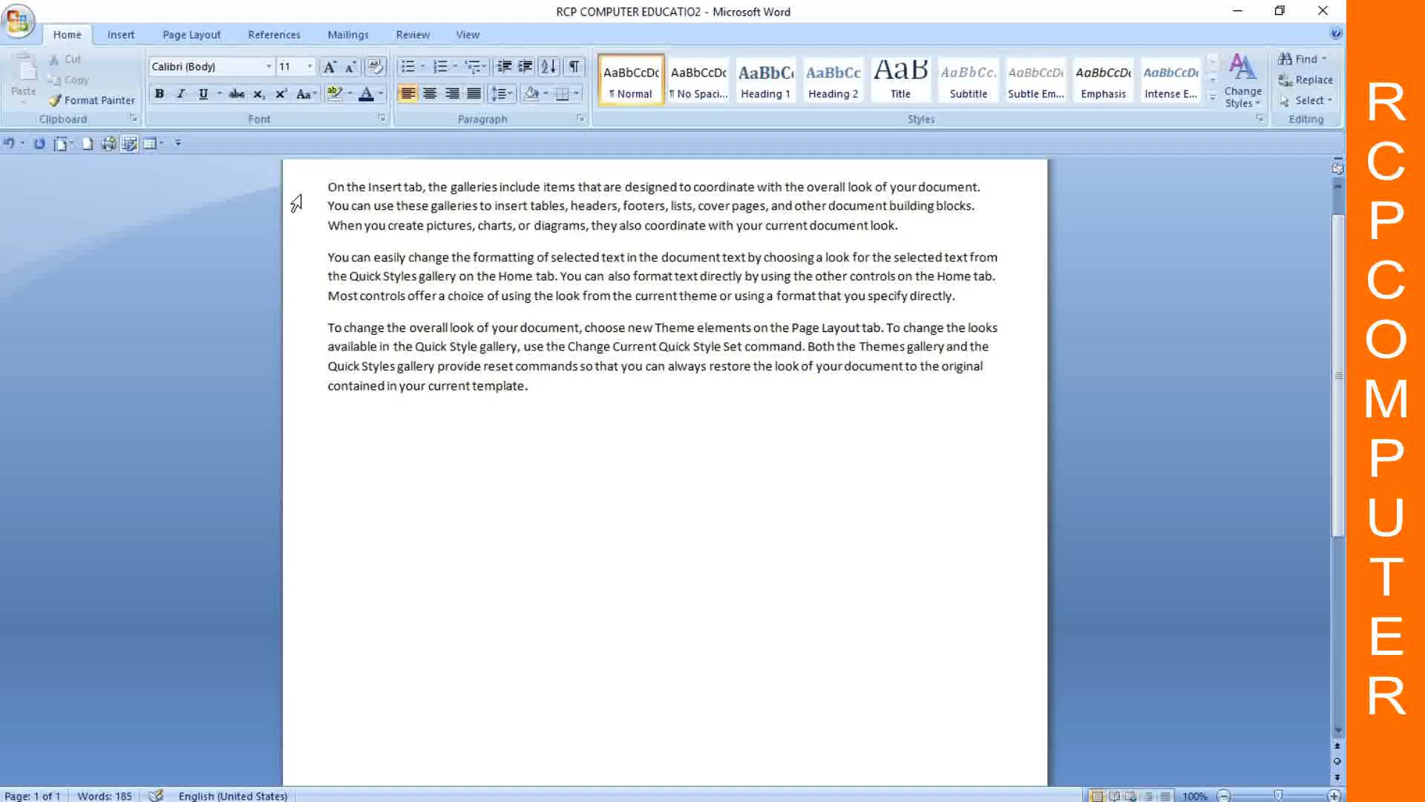
Step: Enlarge all of the sample text to font size 14
drag(301, 192, 755, 423)
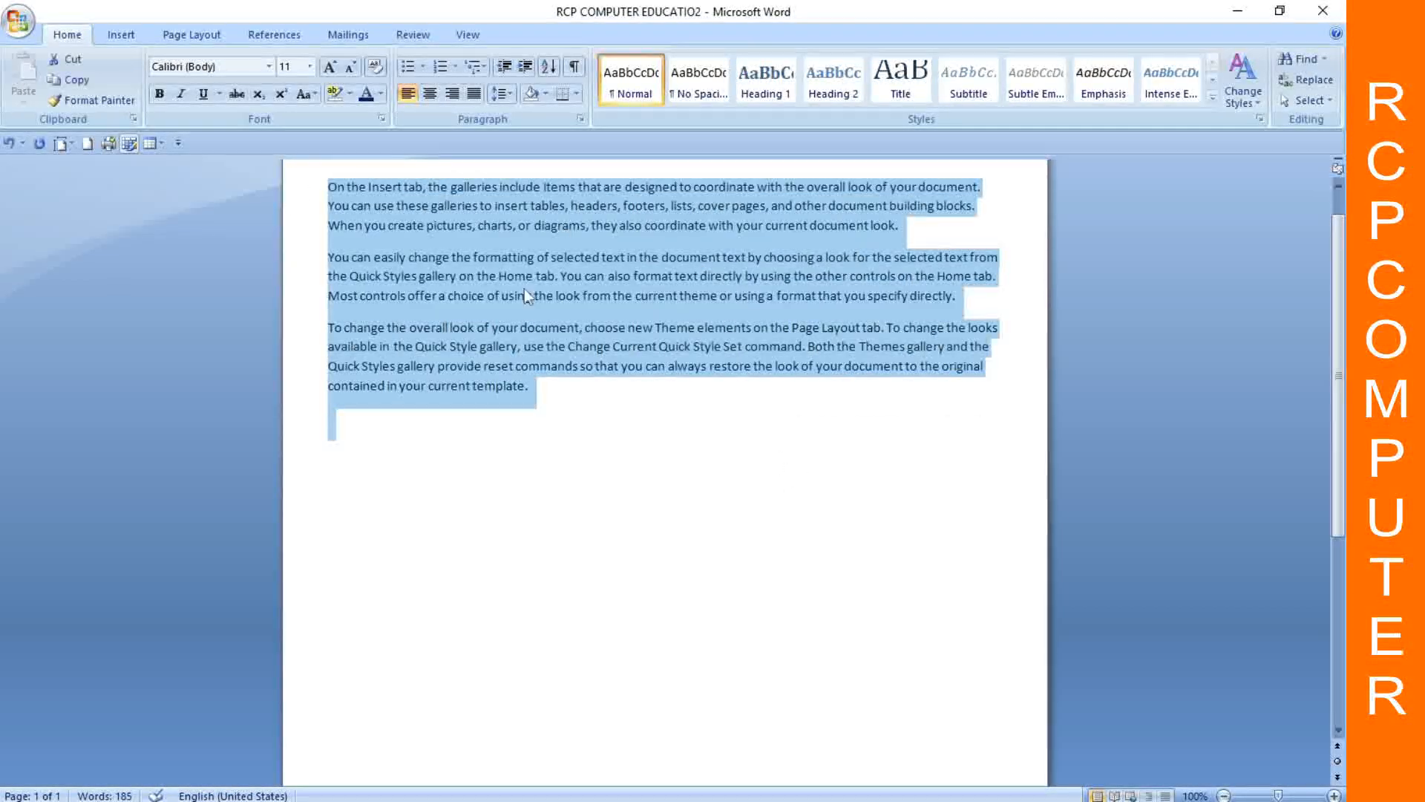
click(330, 67)
click(330, 67)
click(658, 527)
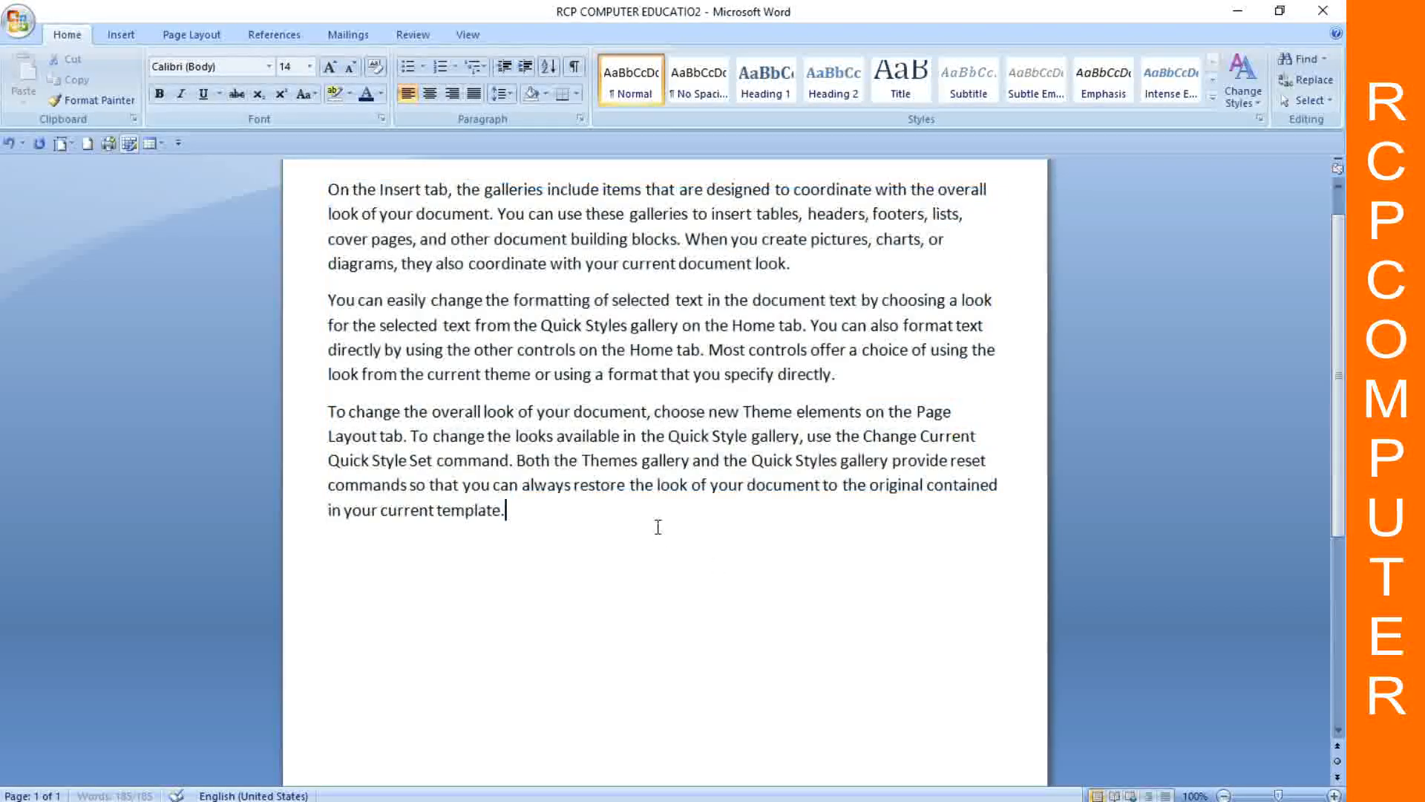
scroll(658, 527, up, 1)
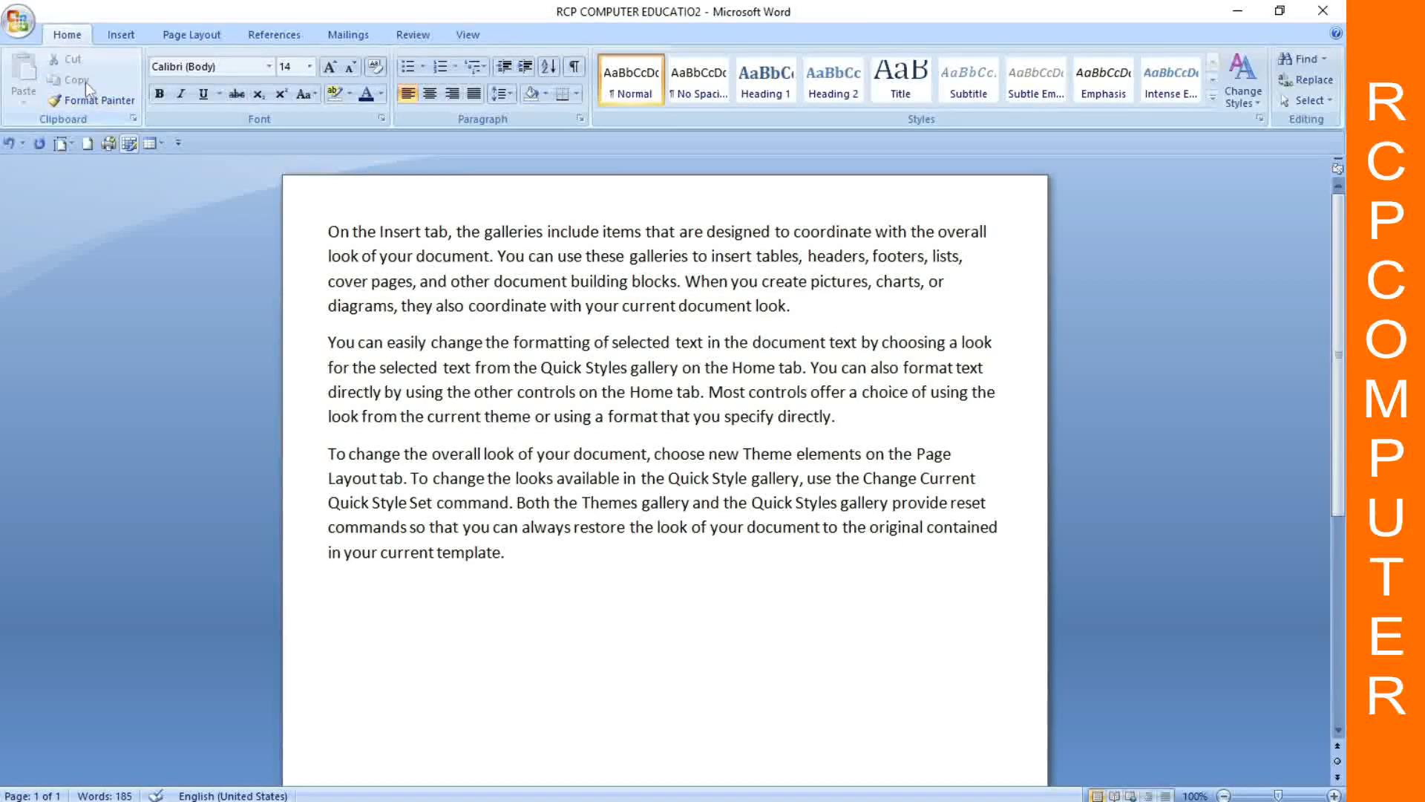
Step: Cut the first line, starting "On the Insert tab", and paste it as a new paragraph at the document's end
click(340, 234)
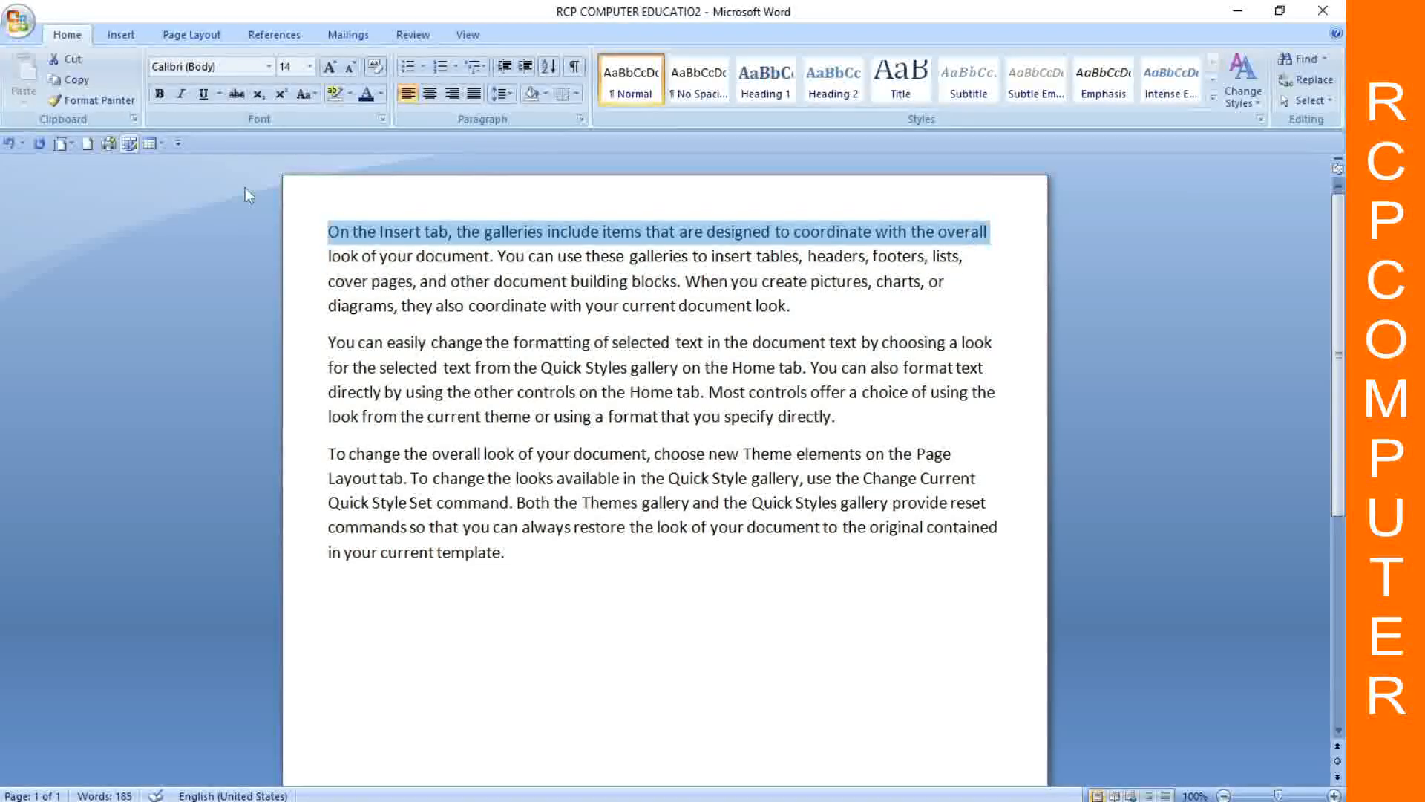
click(72, 62)
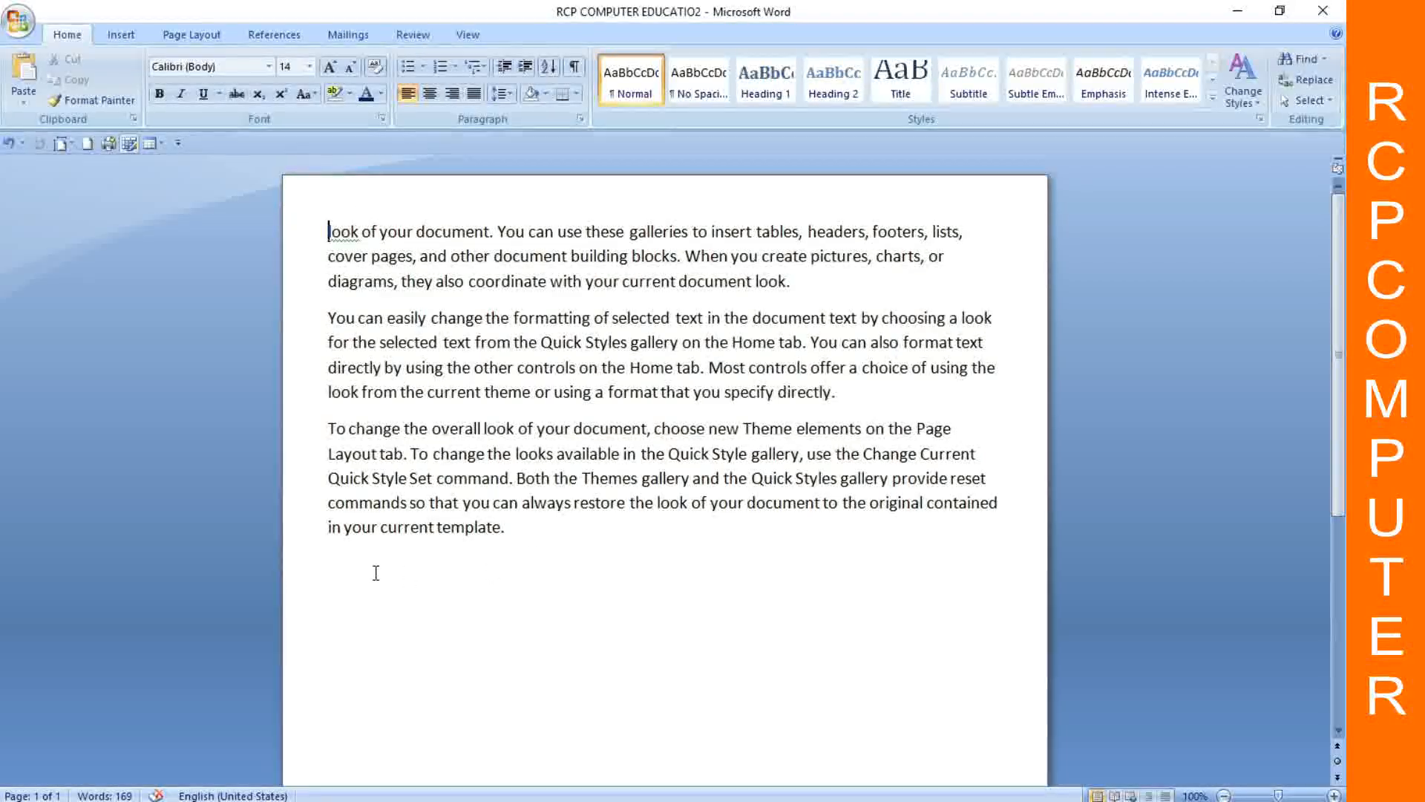
click(525, 537)
key(Return)
key(ctrl+v)
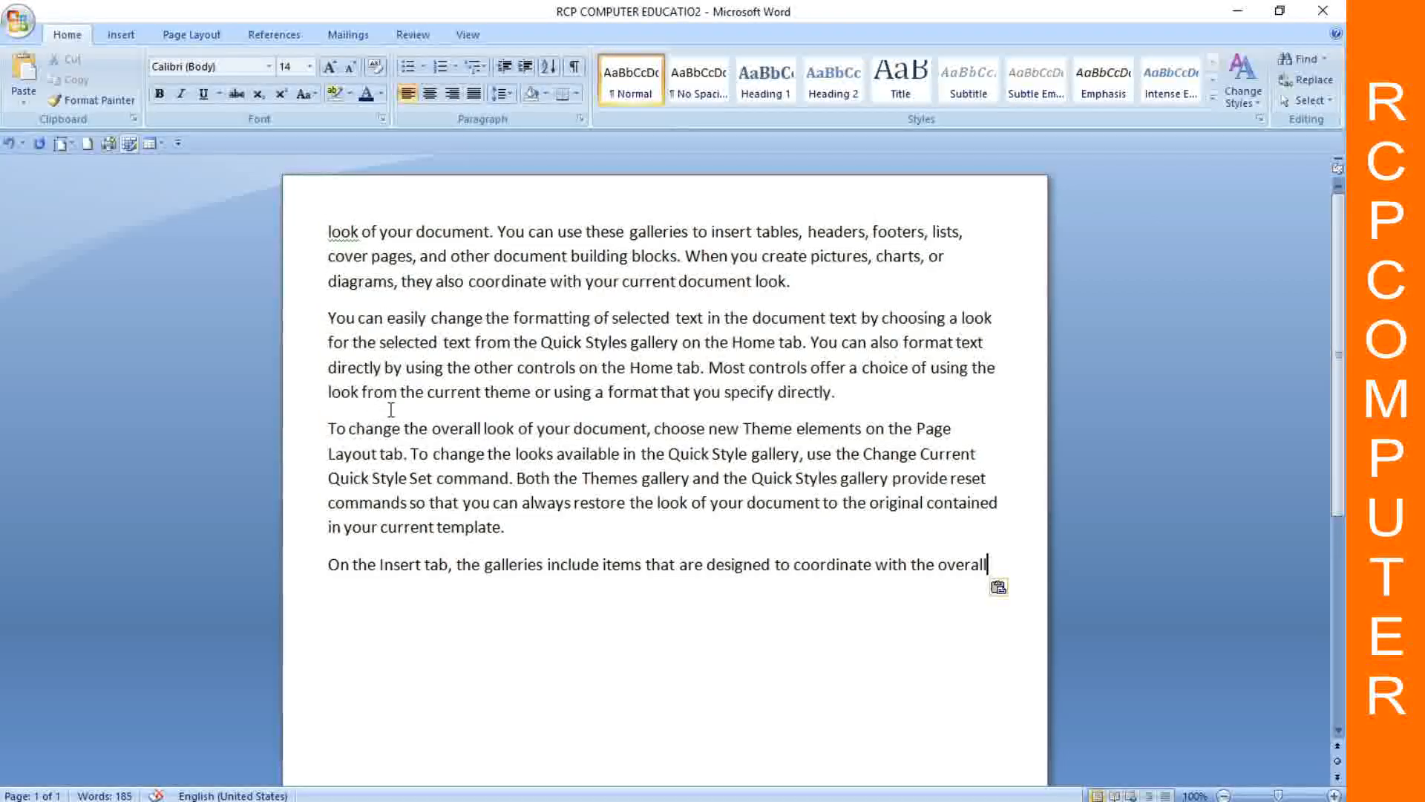
Step: Copy the first line from "look of your document" to "lists" and paste it into a new paragraph at the end
drag(325, 225, 959, 232)
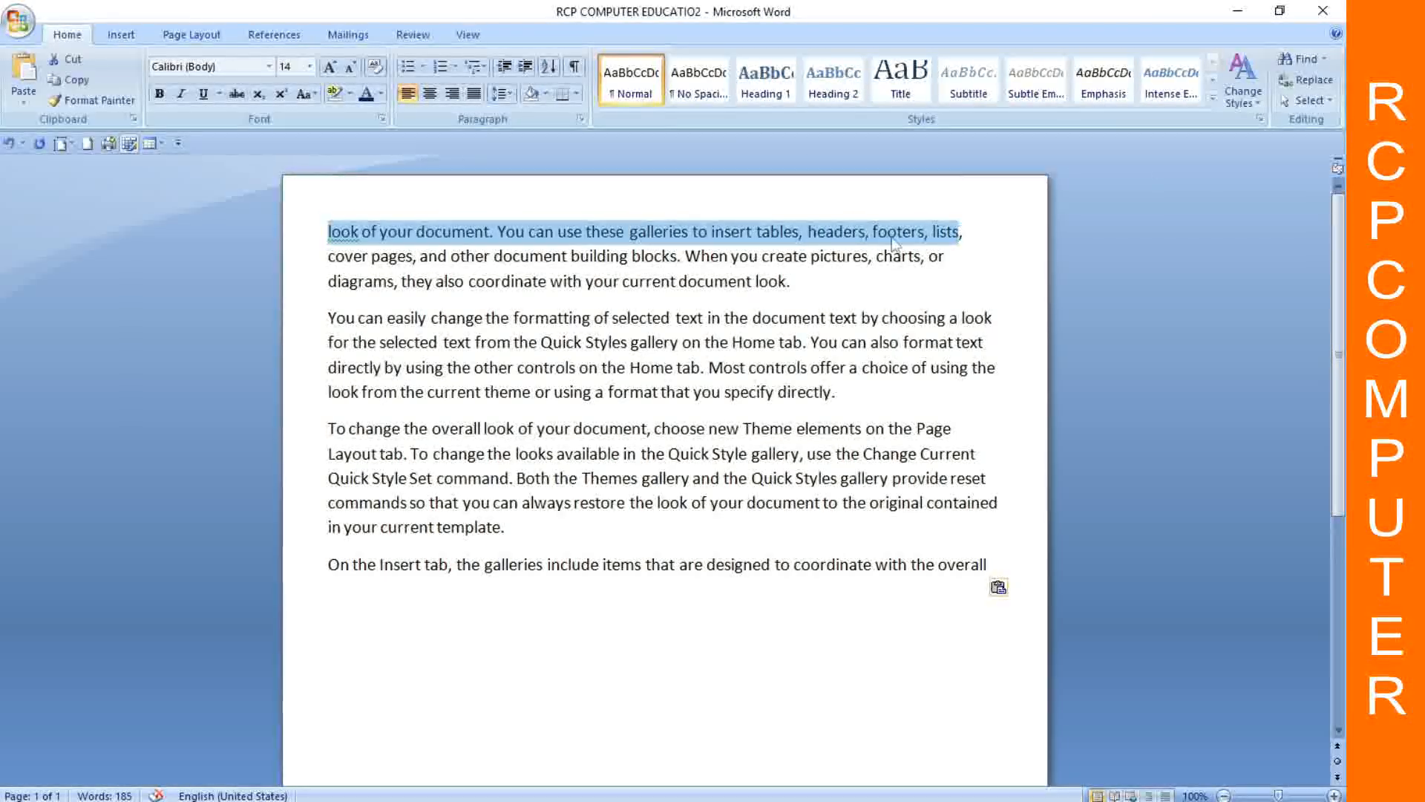
right_click(958, 234)
click(1031, 271)
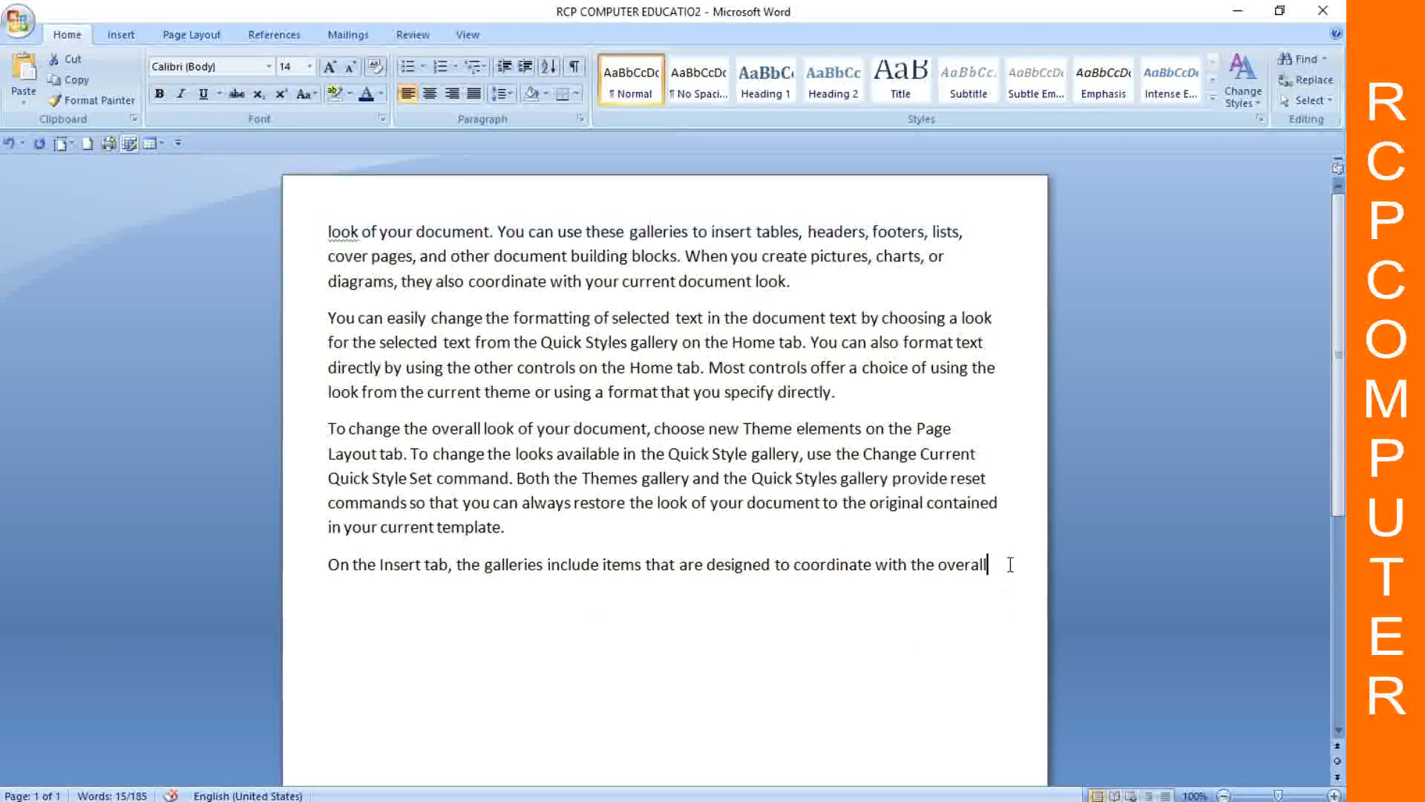
click(22, 81)
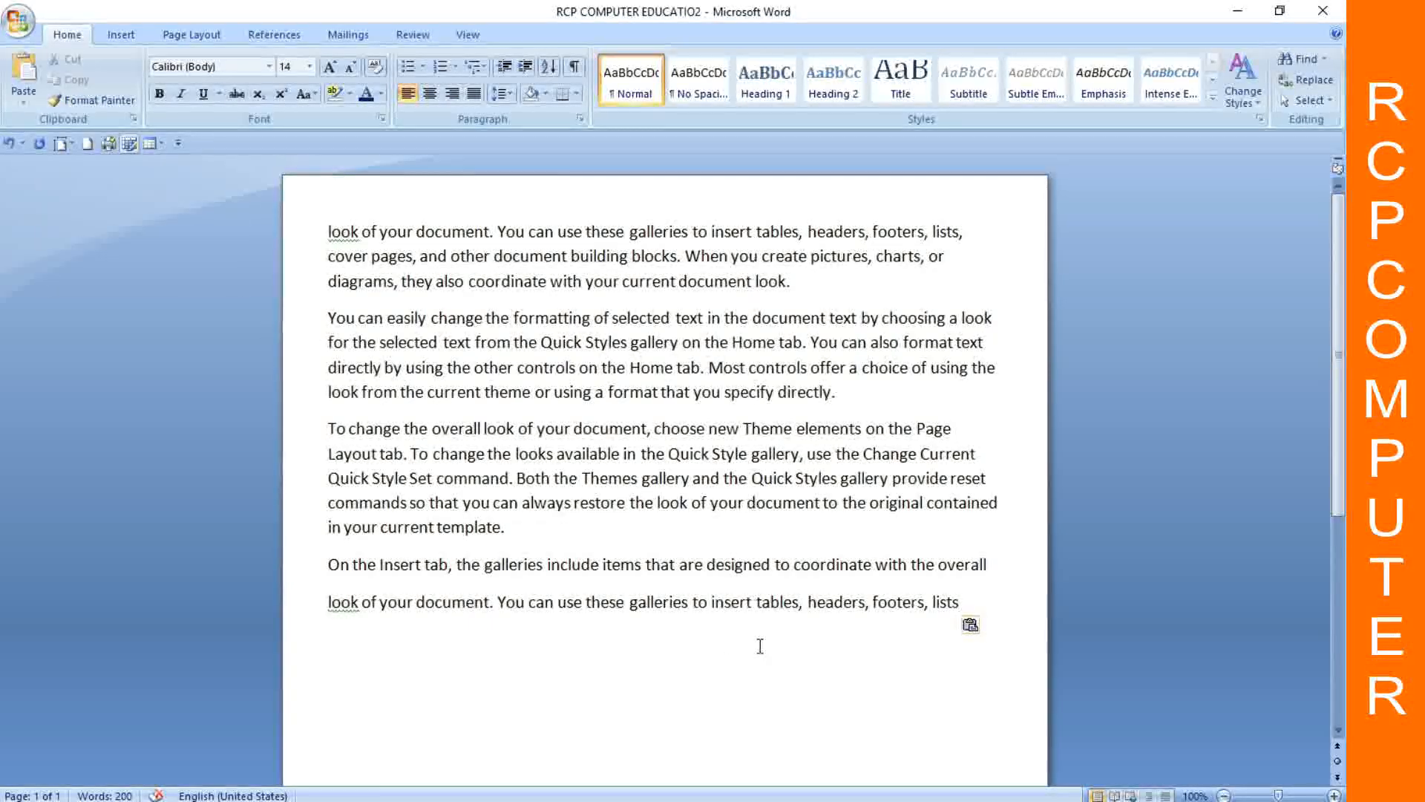
Step: Paste the copied text four more times directly after the first pasted copy in the last paragraph
key(ctrl+v)
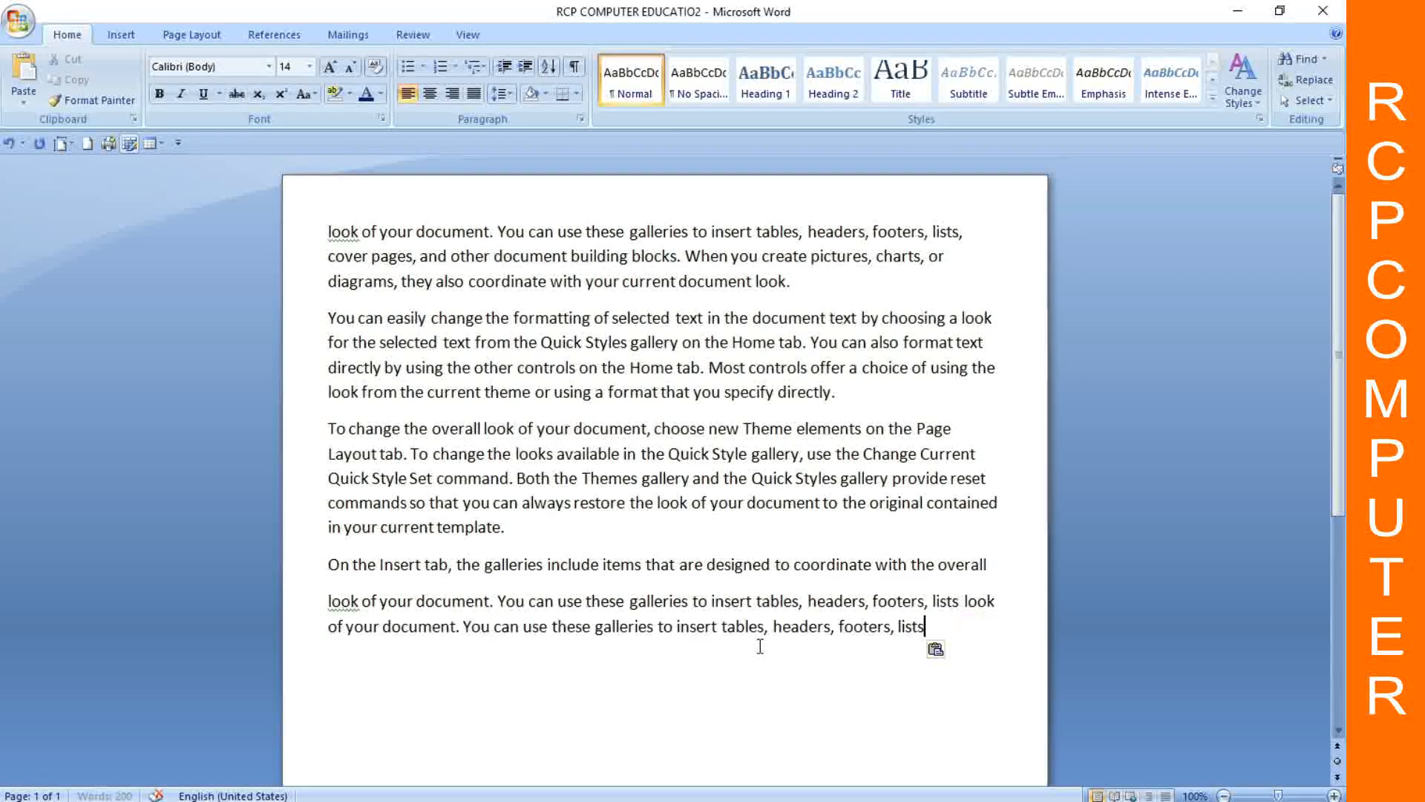
key(ctrl+v)
key(ctrl+v)
key(ctrl+v)
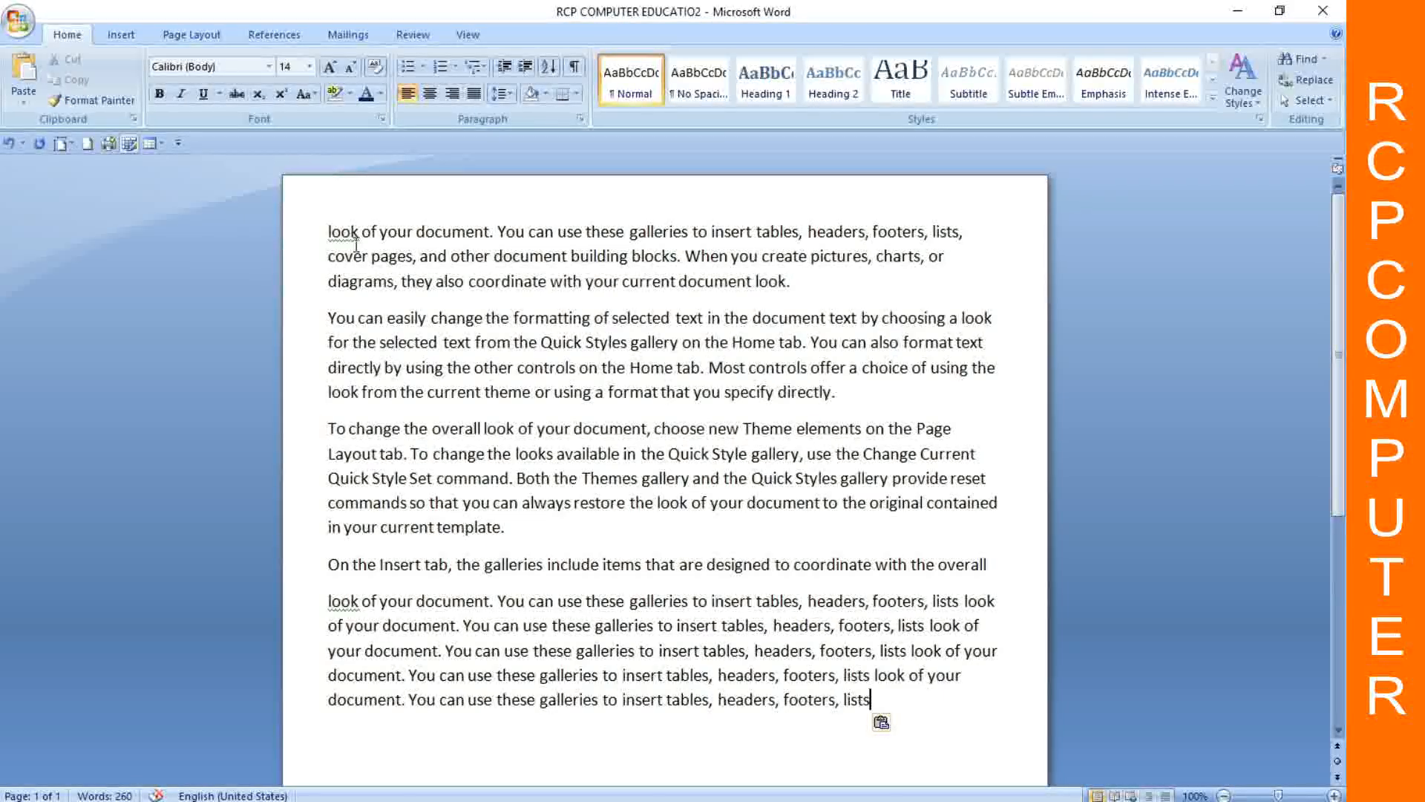
Step: Move the first line, "look of your document" through "lists,", to a new paragraph at the end by cutting and pasting
drag(328, 231, 968, 247)
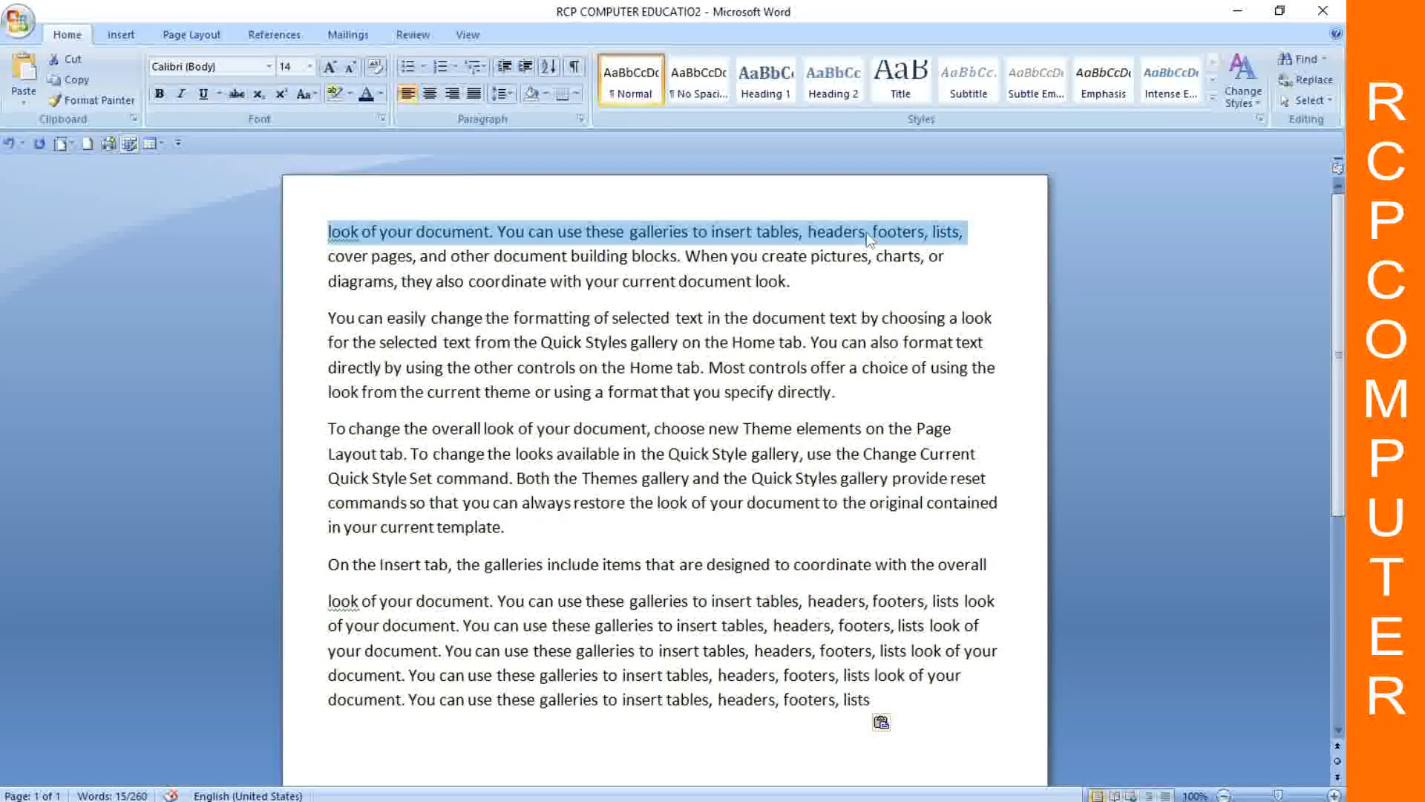
click(74, 67)
scroll(260, 248, down, 2)
scroll(678, 366, up, 2)
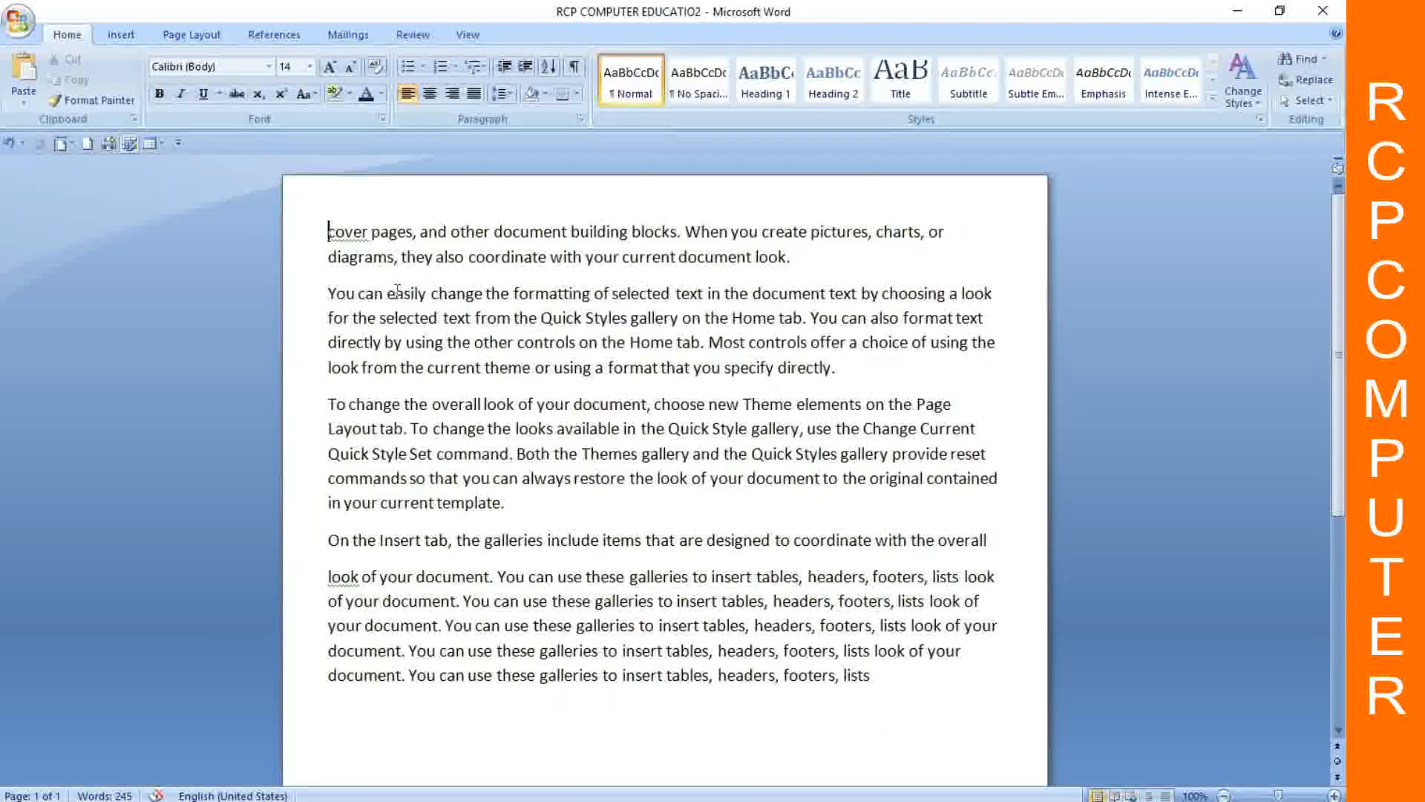
scroll(910, 512, down, 3)
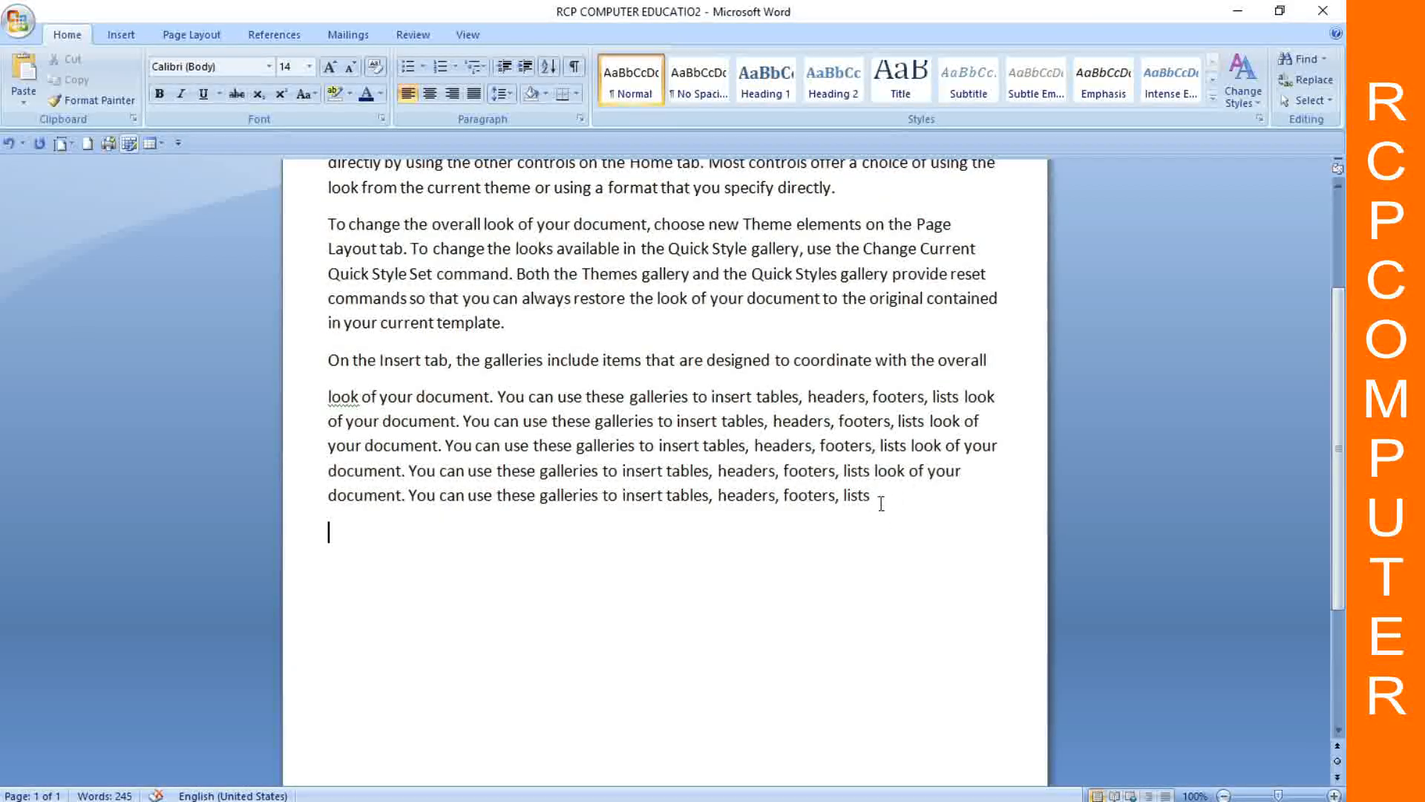
click(23, 70)
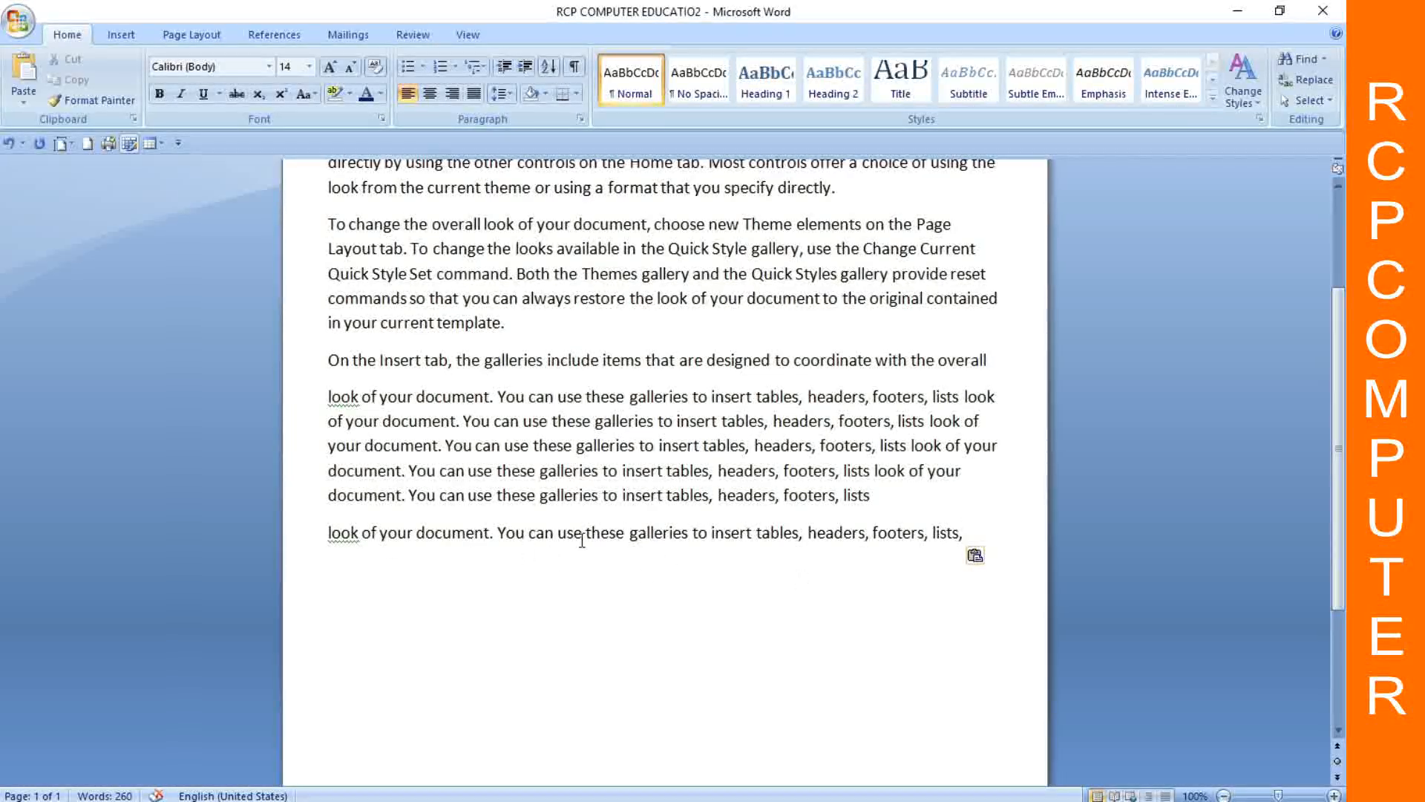
Step: Copy the first line, starting "cover pages", into a new last paragraph and save the document
scroll(364, 455, up, 1)
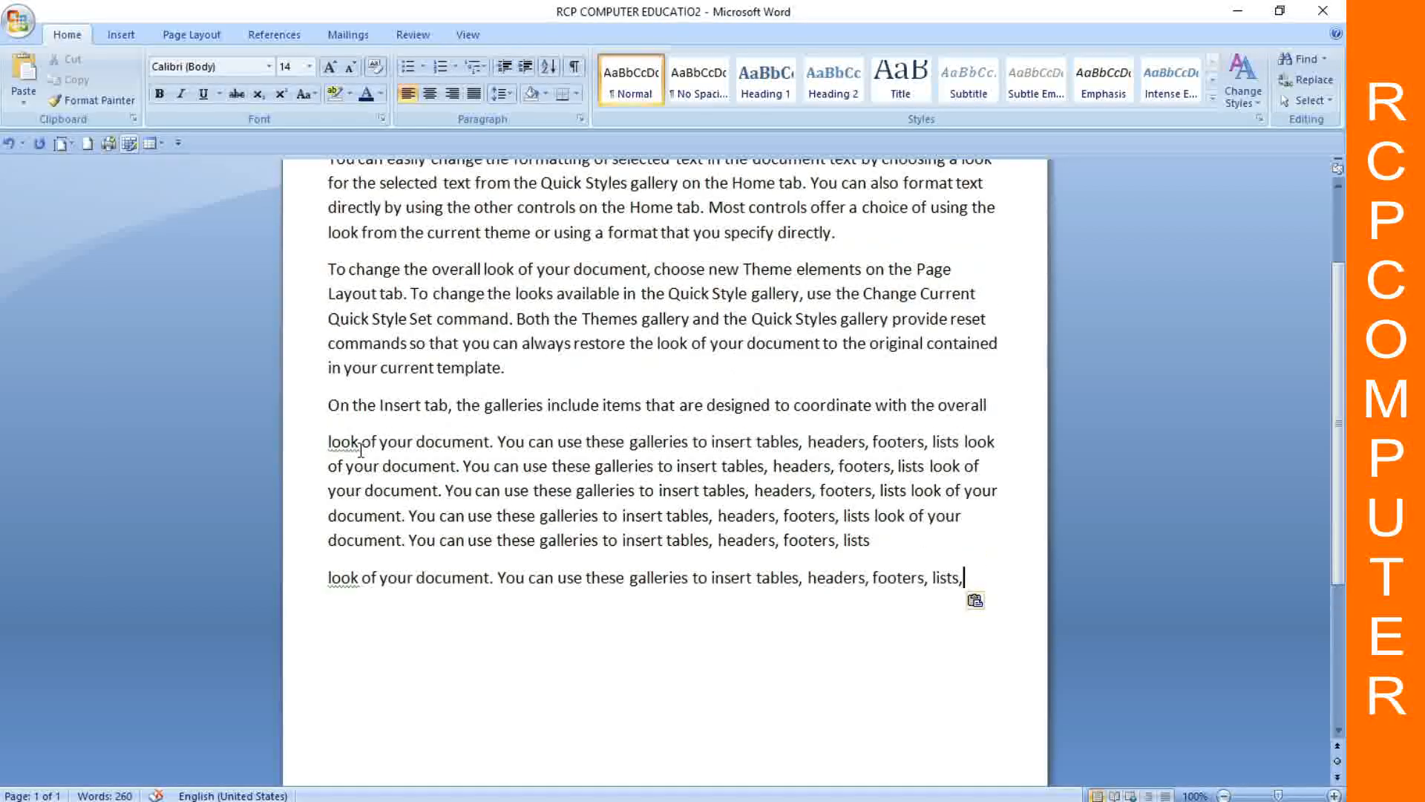
scroll(401, 448, up, 3)
drag(328, 232, 945, 232)
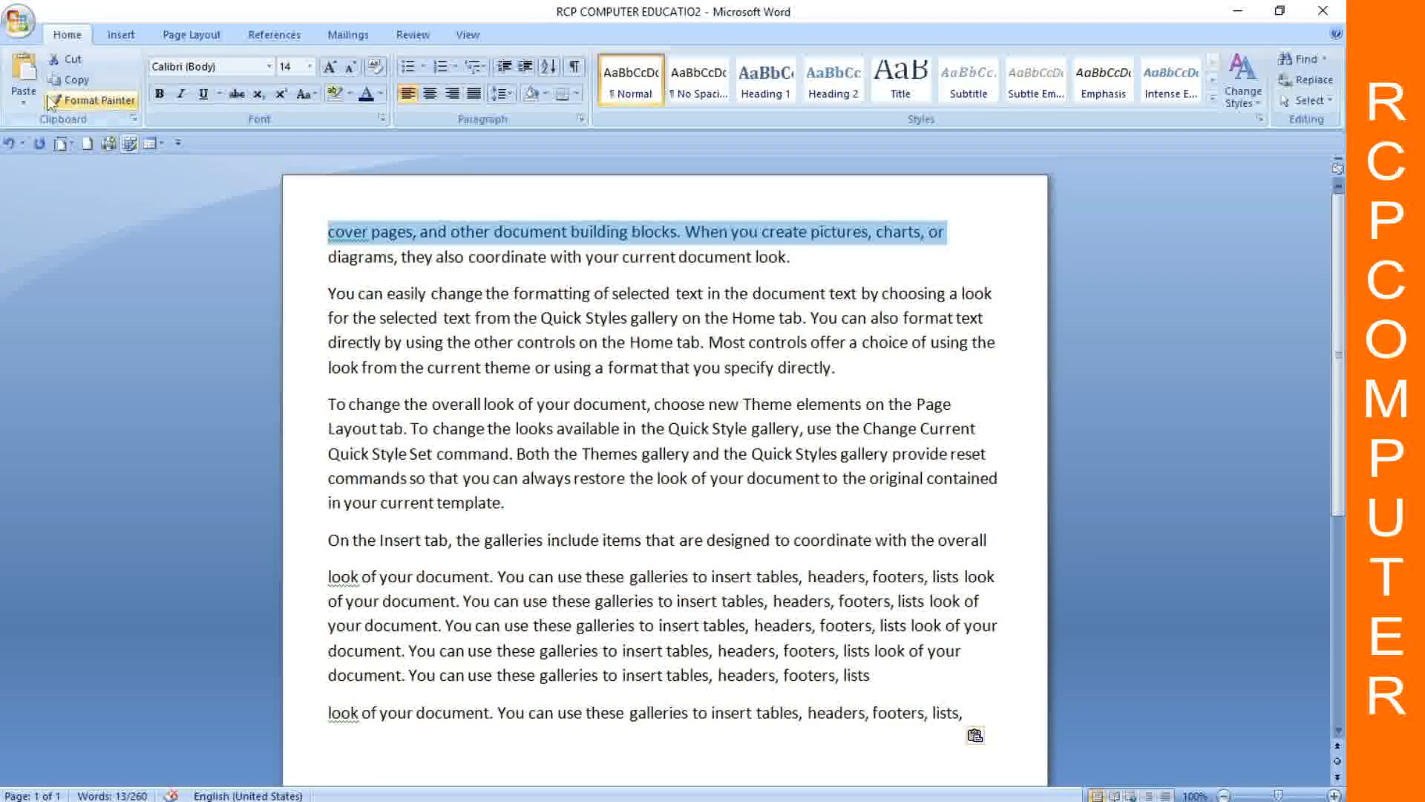
click(68, 87)
scroll(979, 570, down, 3)
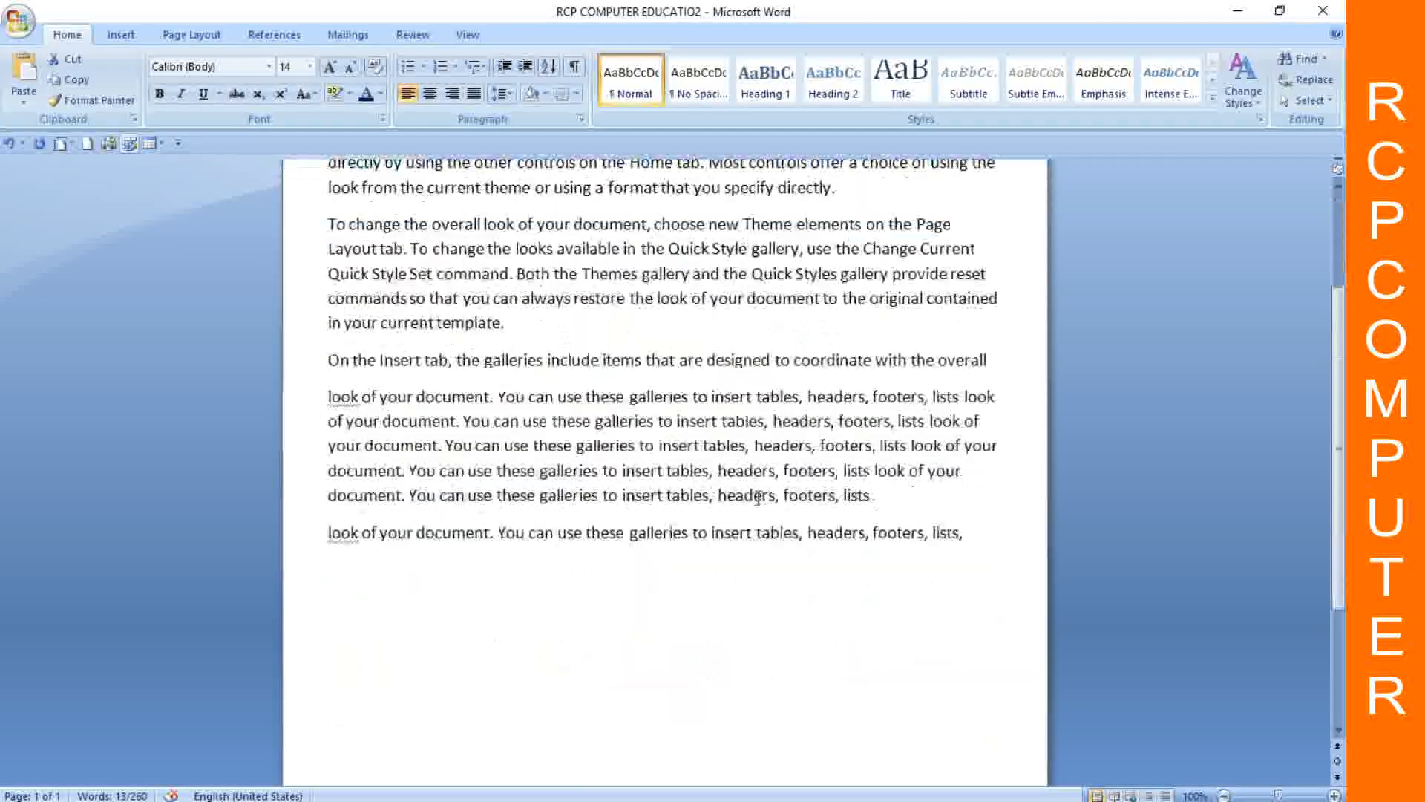
click(982, 530)
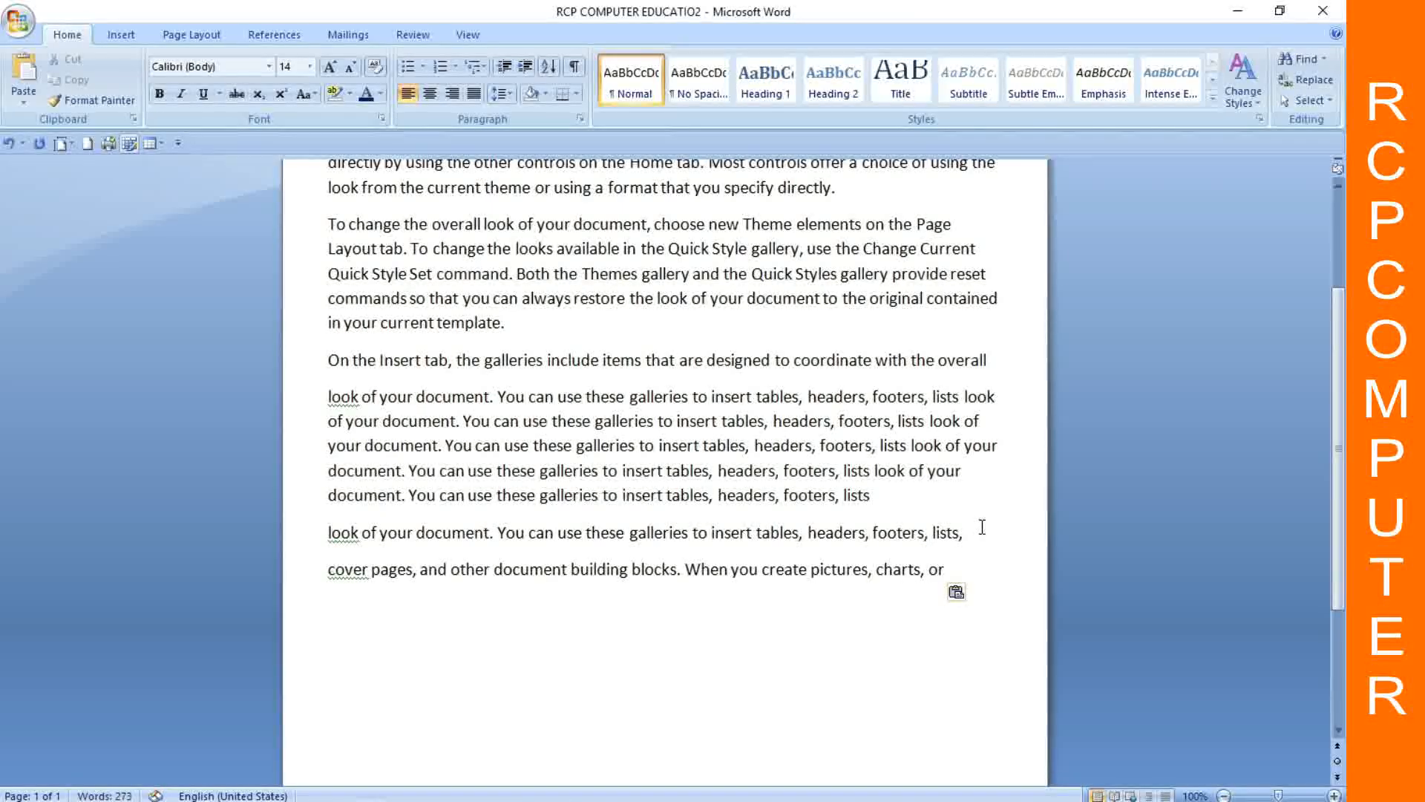
scroll(812, 523, up, 3)
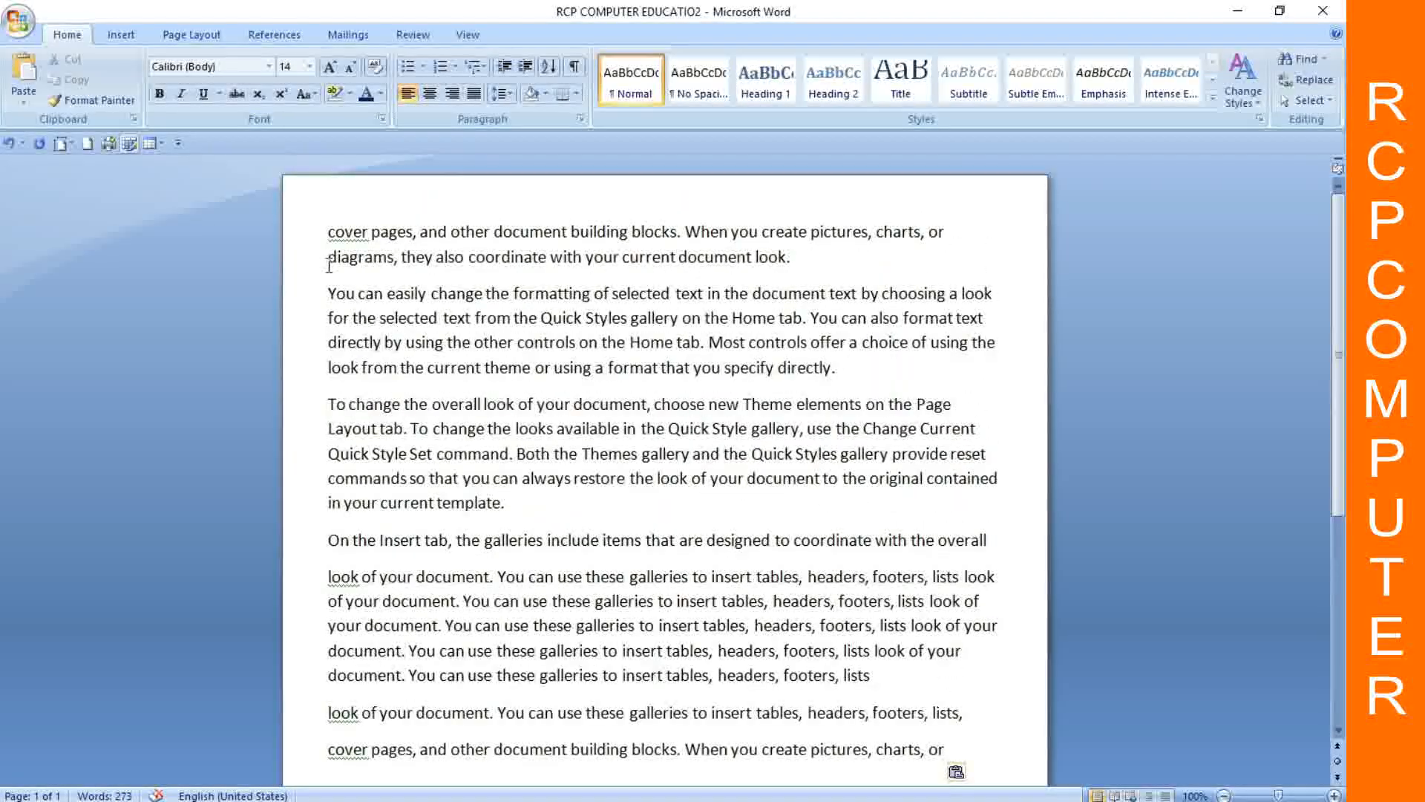
click(33, 22)
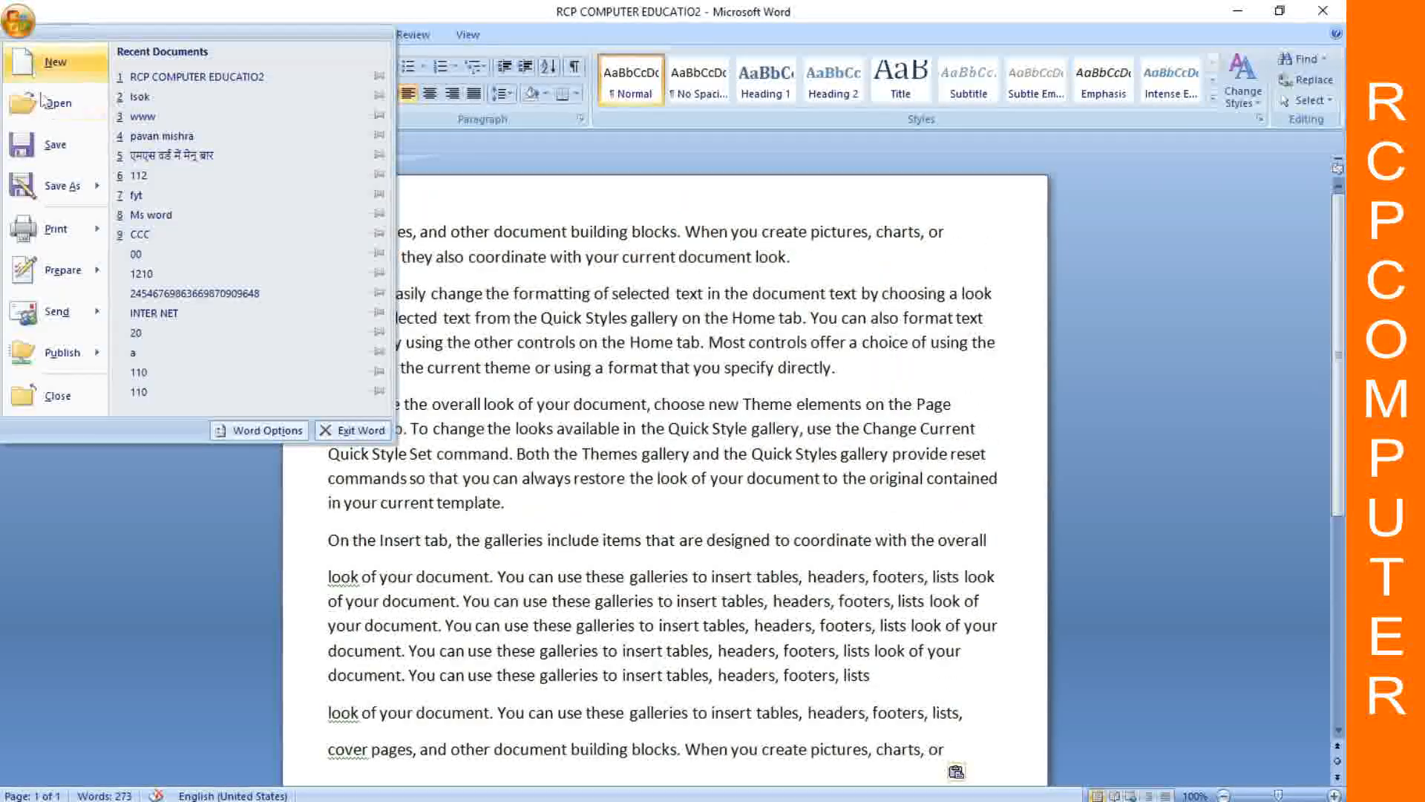
click(59, 141)
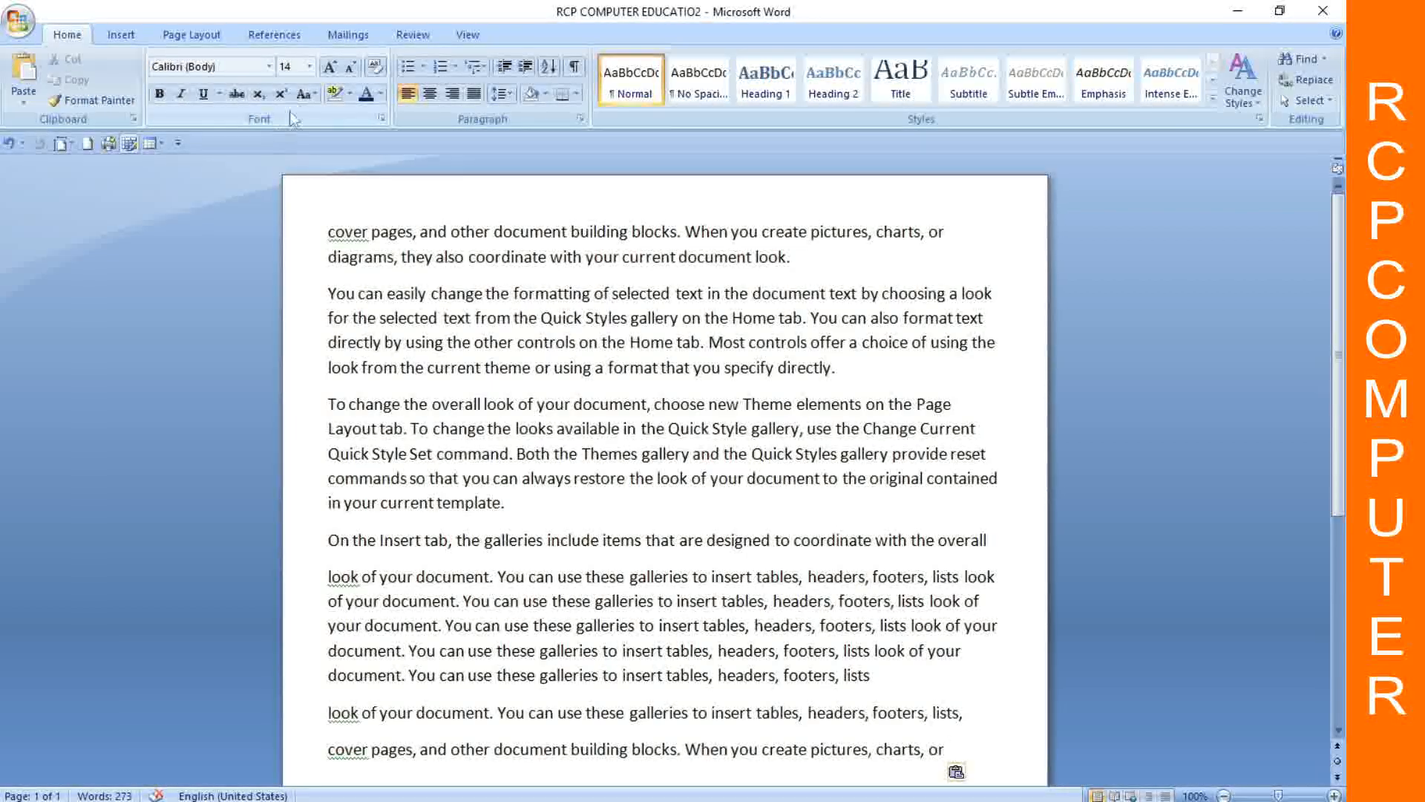
Step: Apply bold and italic to the first paragraph, starting "cover pages", and remove both formats again
drag(325, 232, 961, 232)
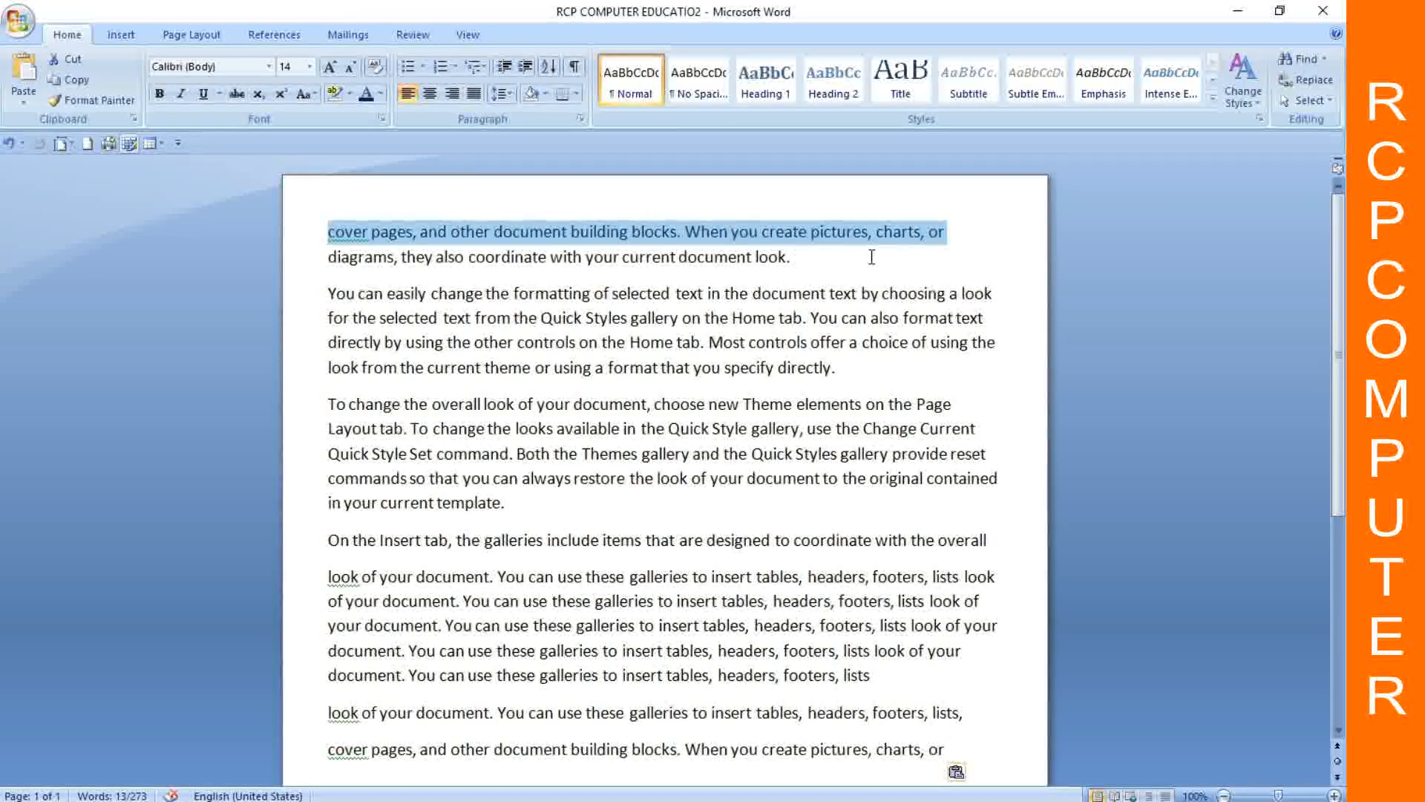
click(426, 257)
drag(338, 236, 524, 279)
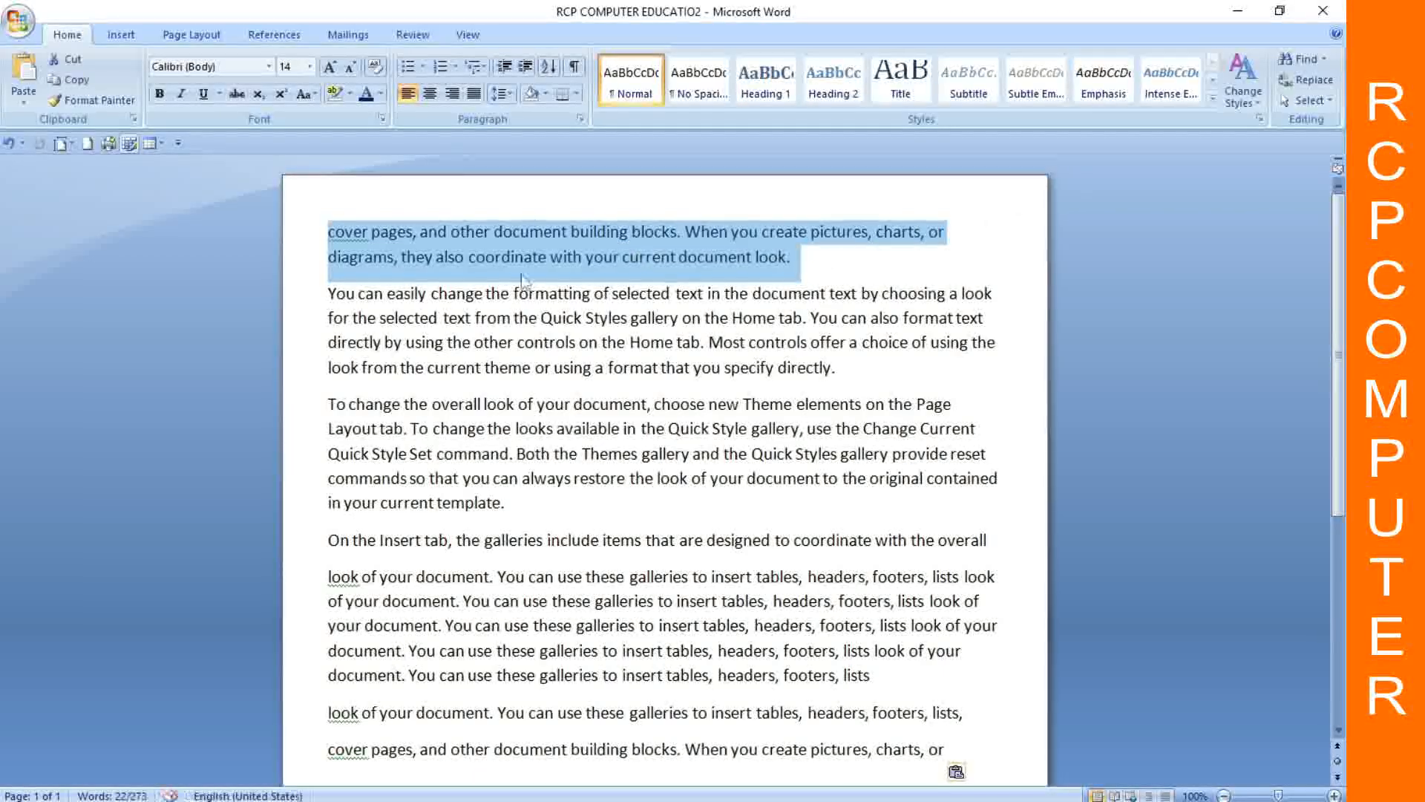
click(158, 93)
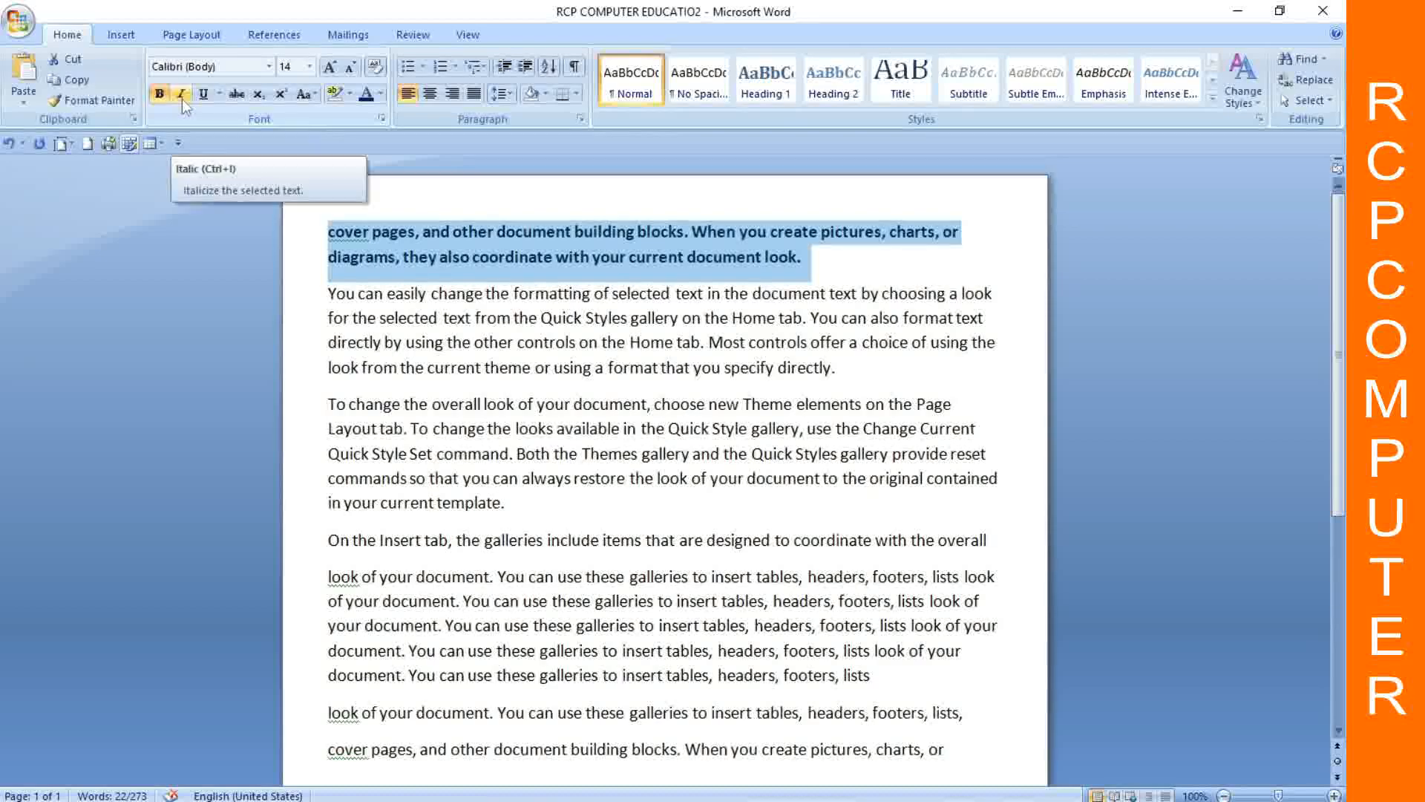
click(182, 96)
click(159, 95)
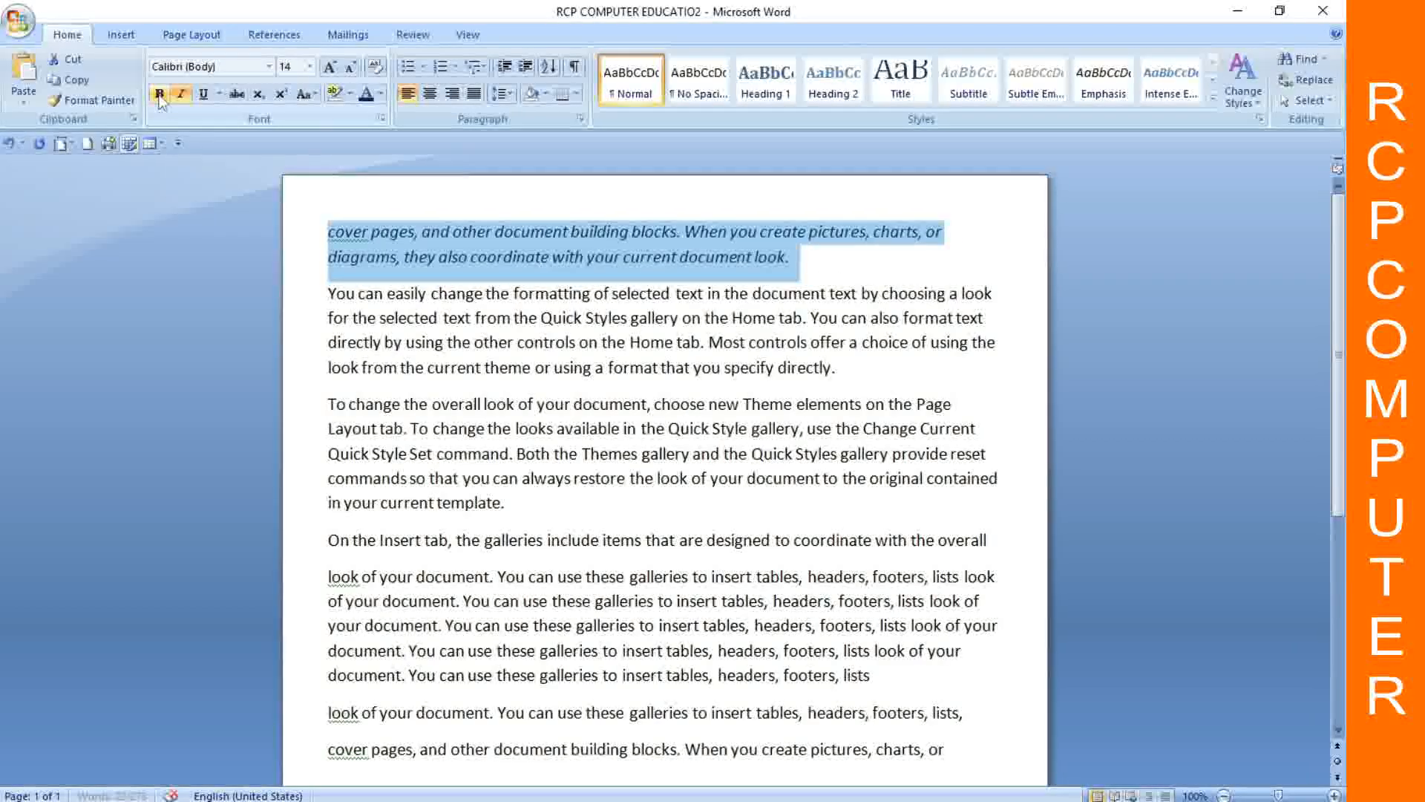
click(182, 95)
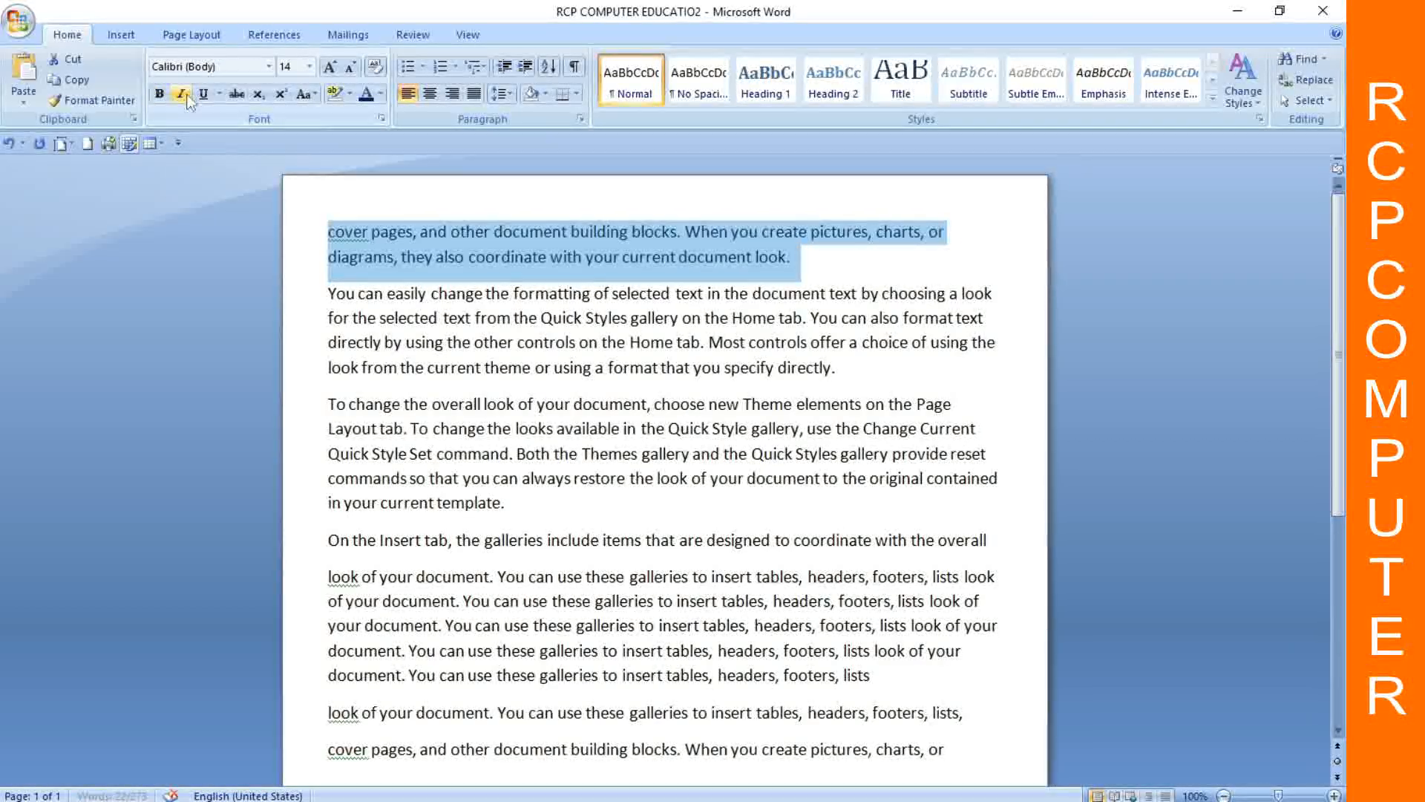
Step: Apply bold and italic together to the first paragraph, starting "cover pages"
click(565, 405)
drag(324, 231, 802, 261)
key(ctrl+b)
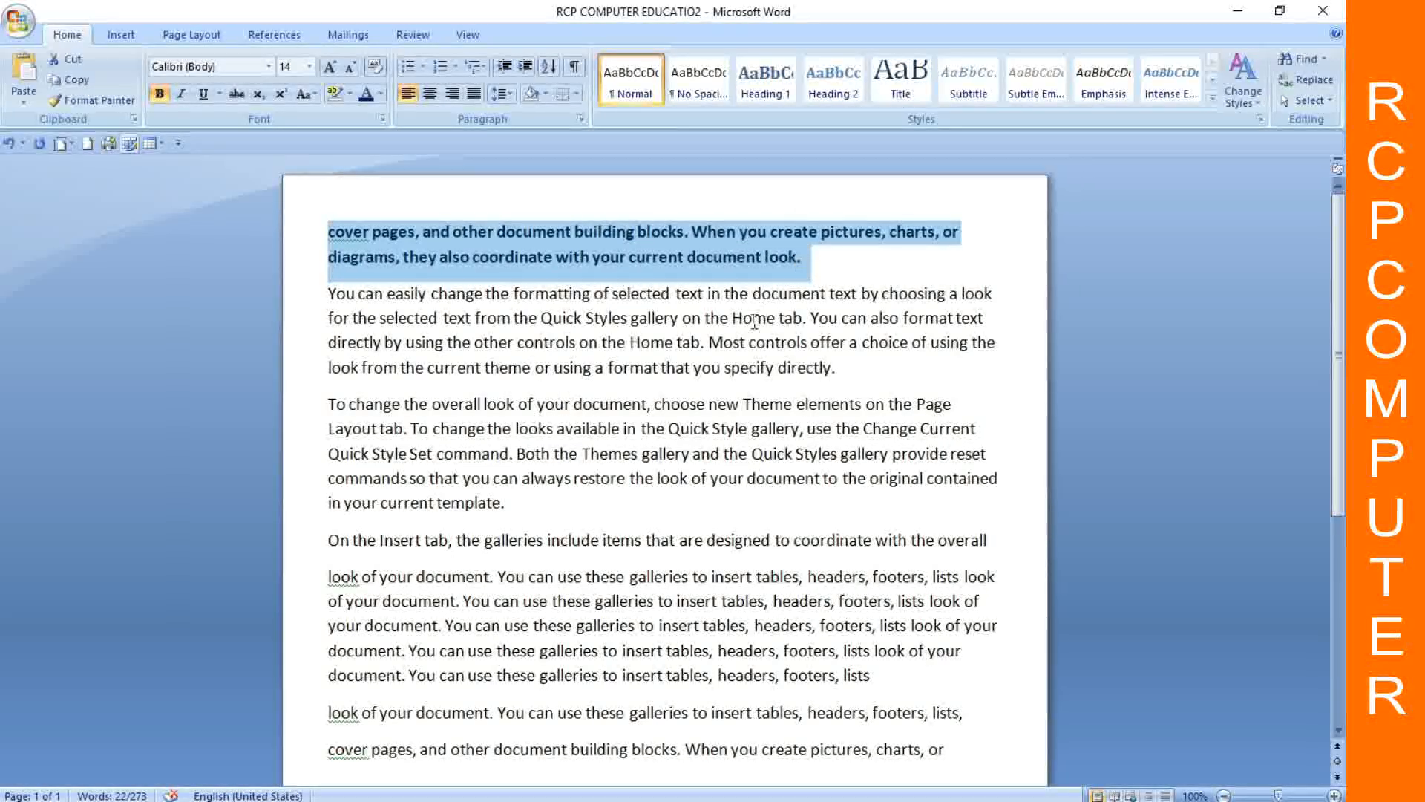
click(749, 342)
drag(329, 231, 815, 262)
key(ctrl+i)
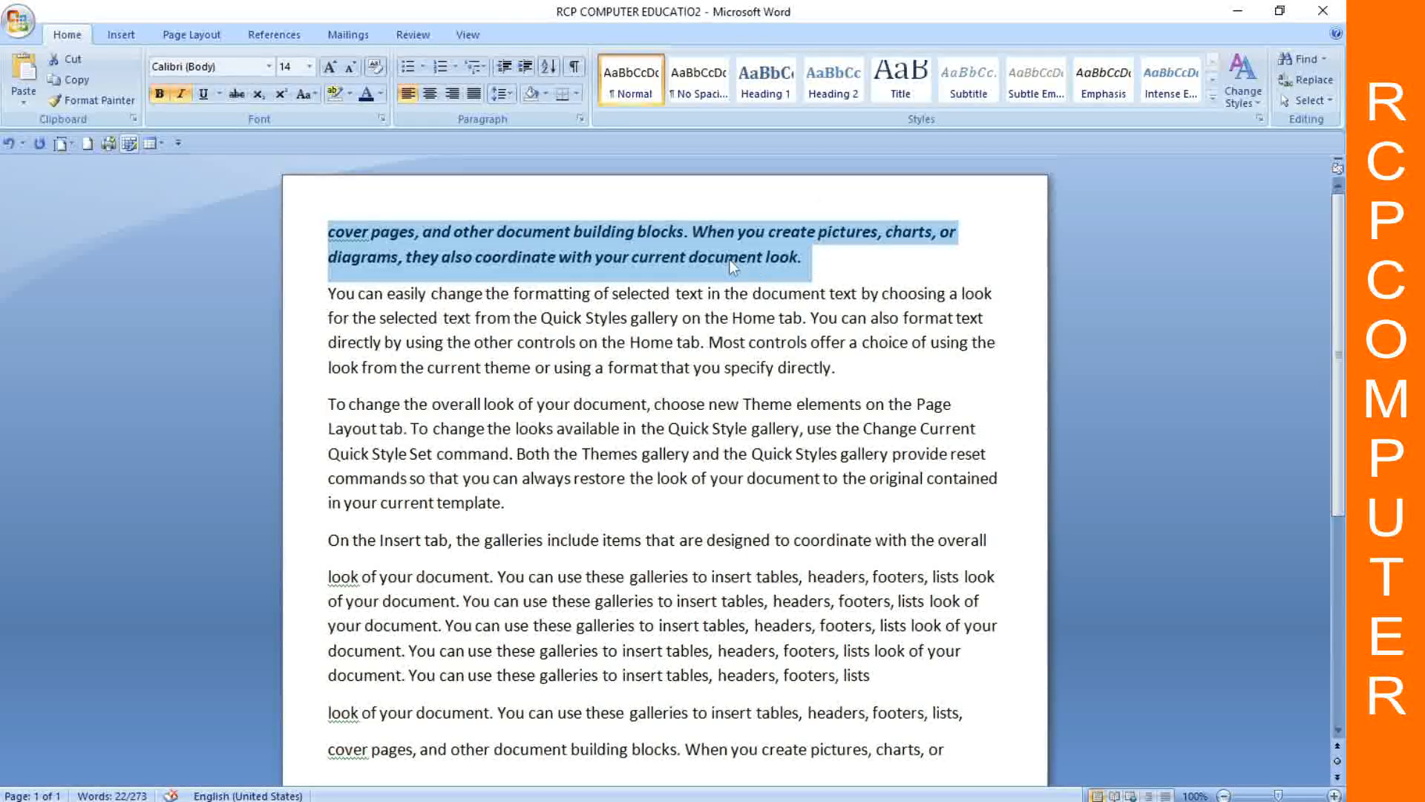
click(817, 261)
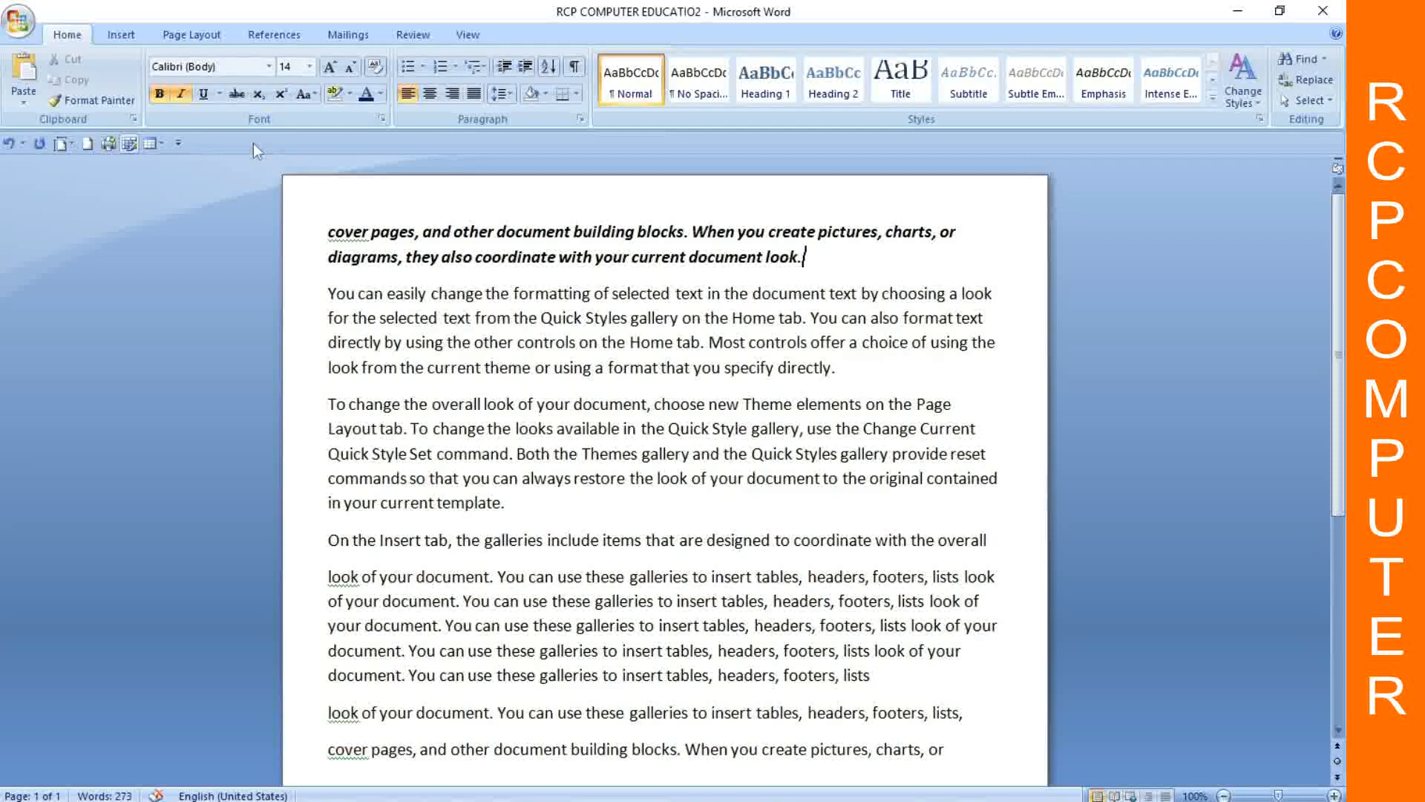
Step: Underline the first paragraph, and undo the latest formatting until it is only italic
drag(327, 231, 813, 260)
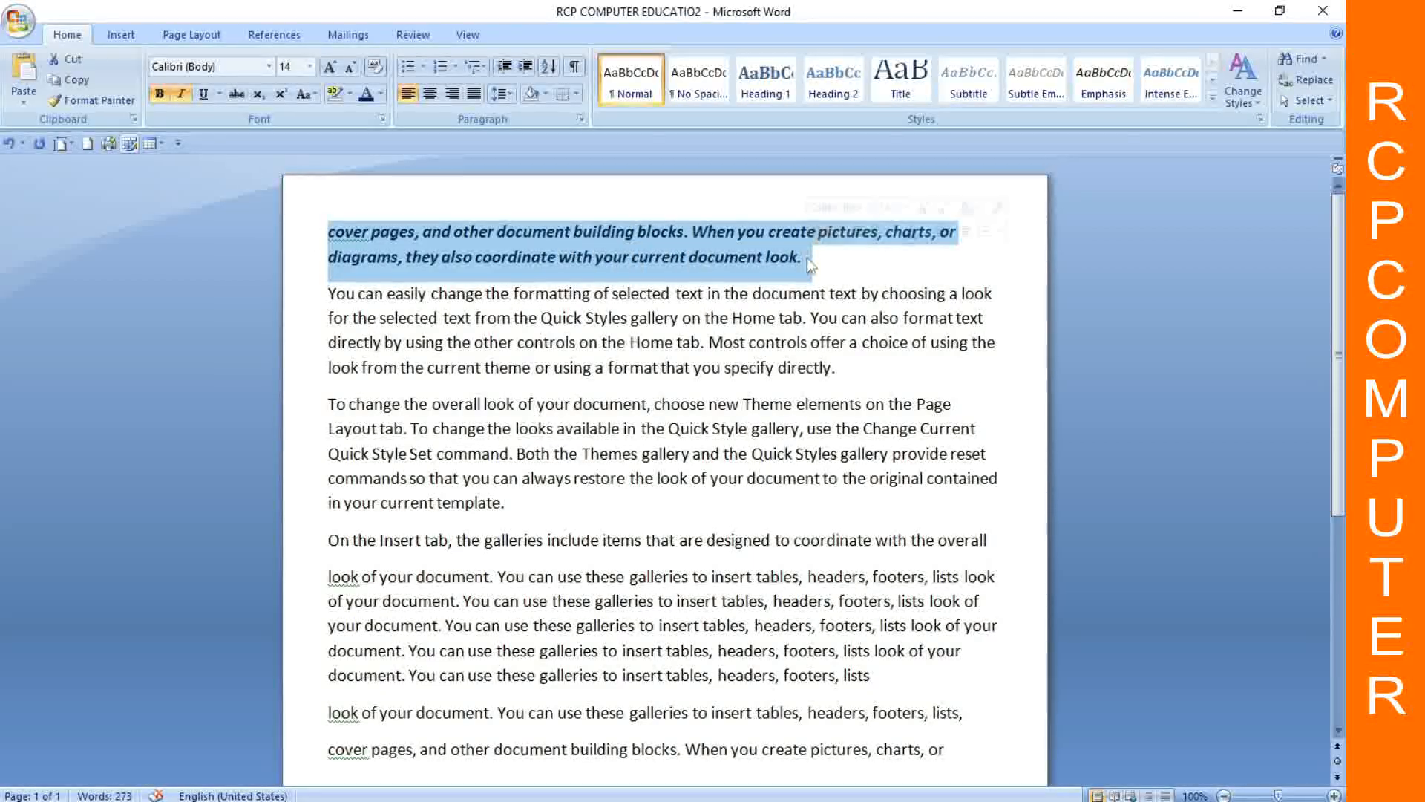
click(205, 95)
key(ctrl+z)
key(ctrl+z)
key(ctrl+z)
key(ctrl+z)
key(ctrl+z)
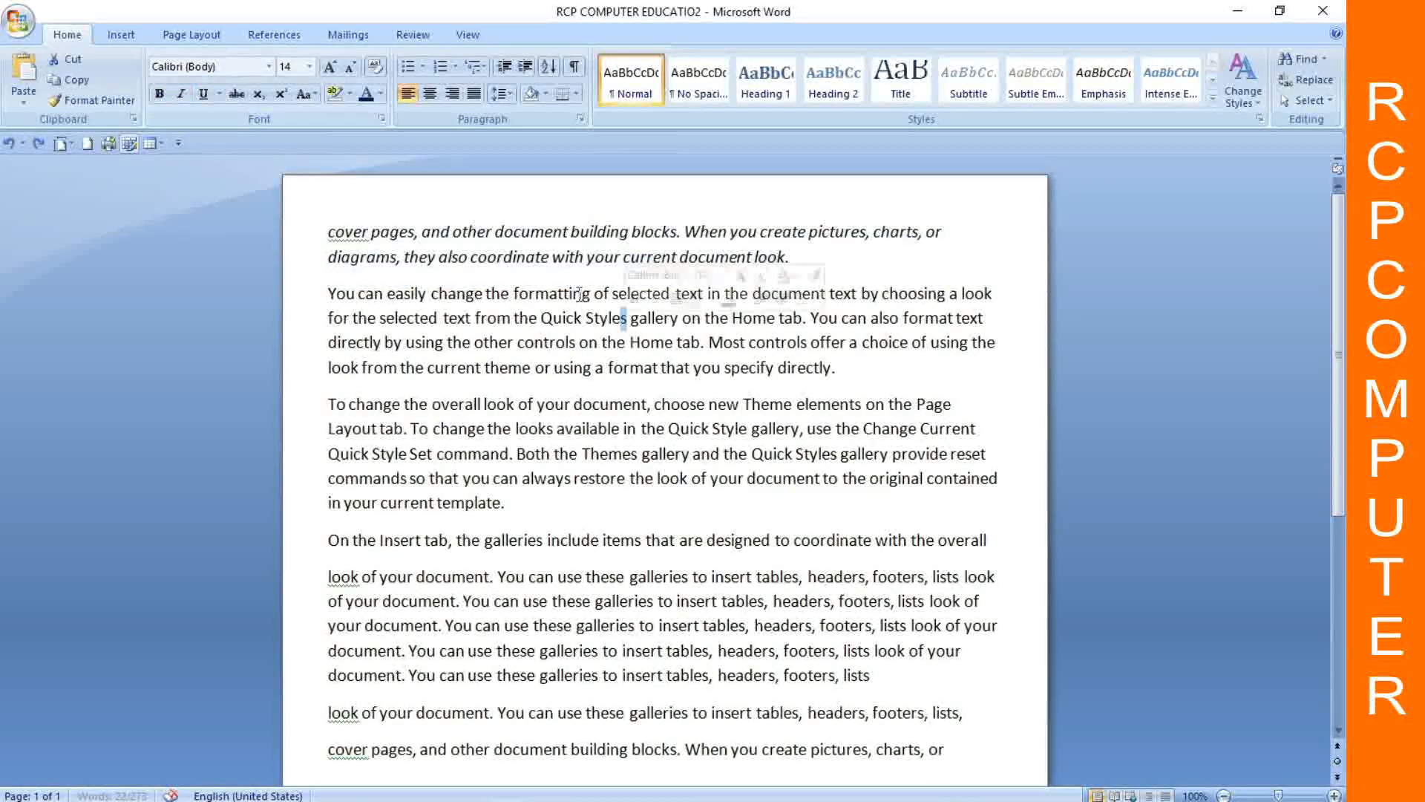
Step: Underline the first paragraph and increase its font size to 18
drag(340, 231, 807, 265)
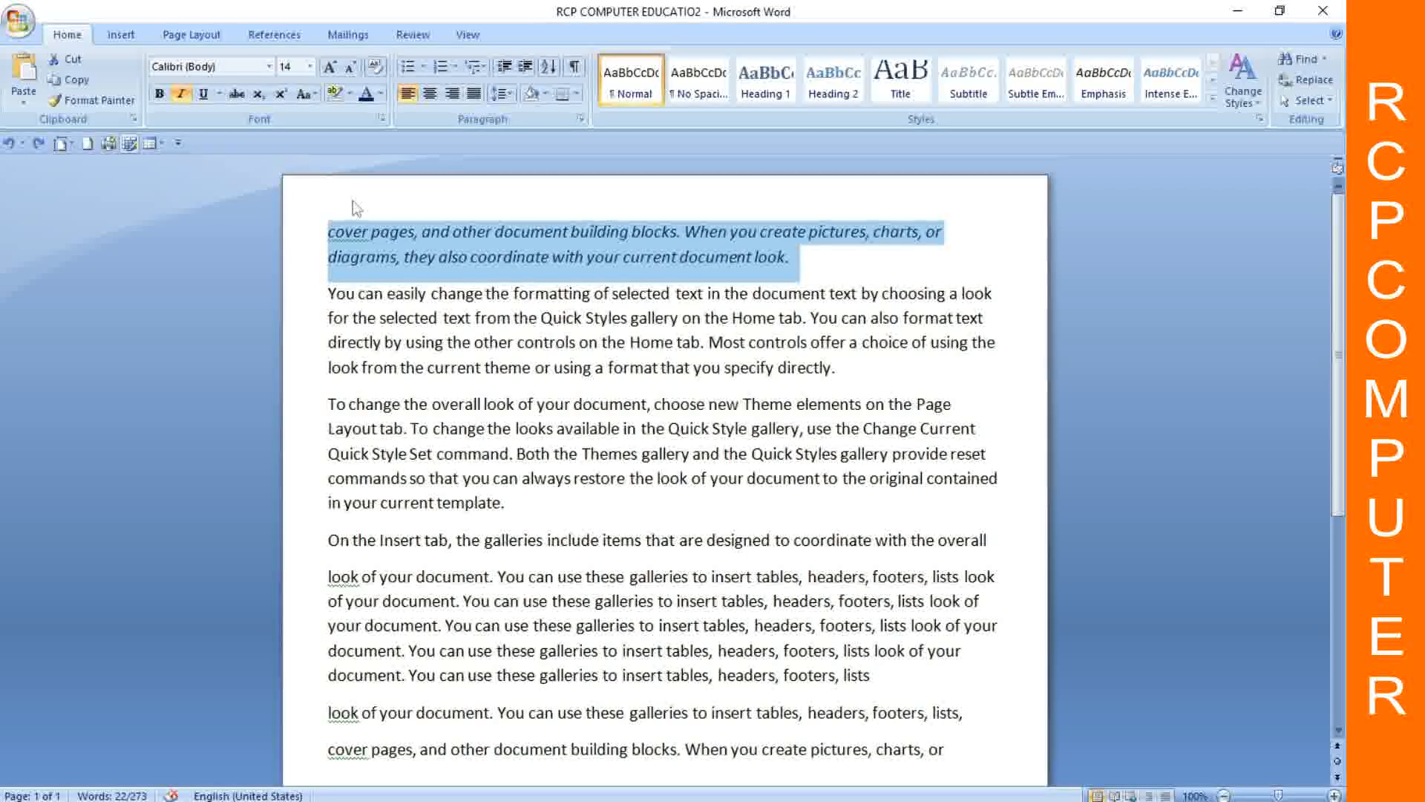
key(ctrl+u)
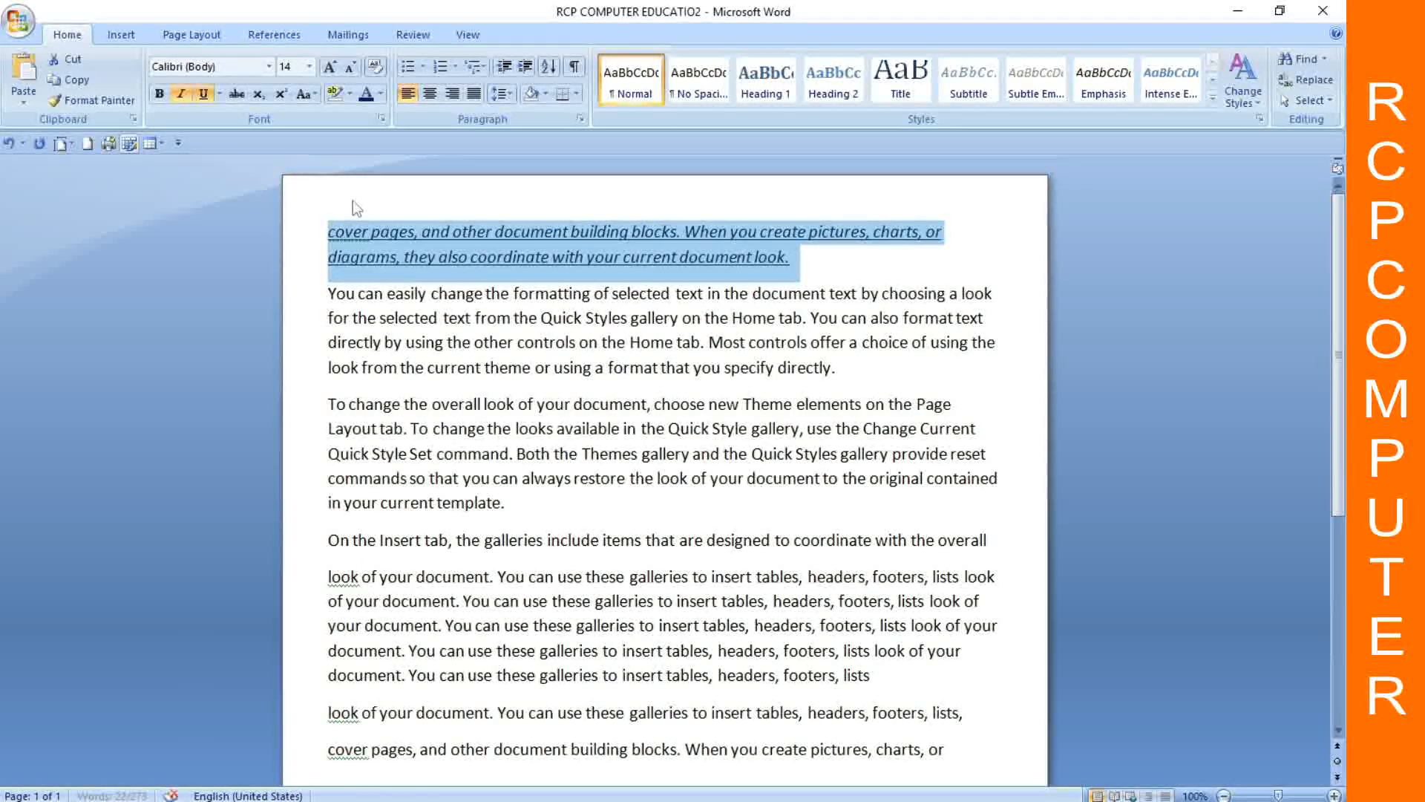
click(329, 67)
click(328, 68)
click(640, 364)
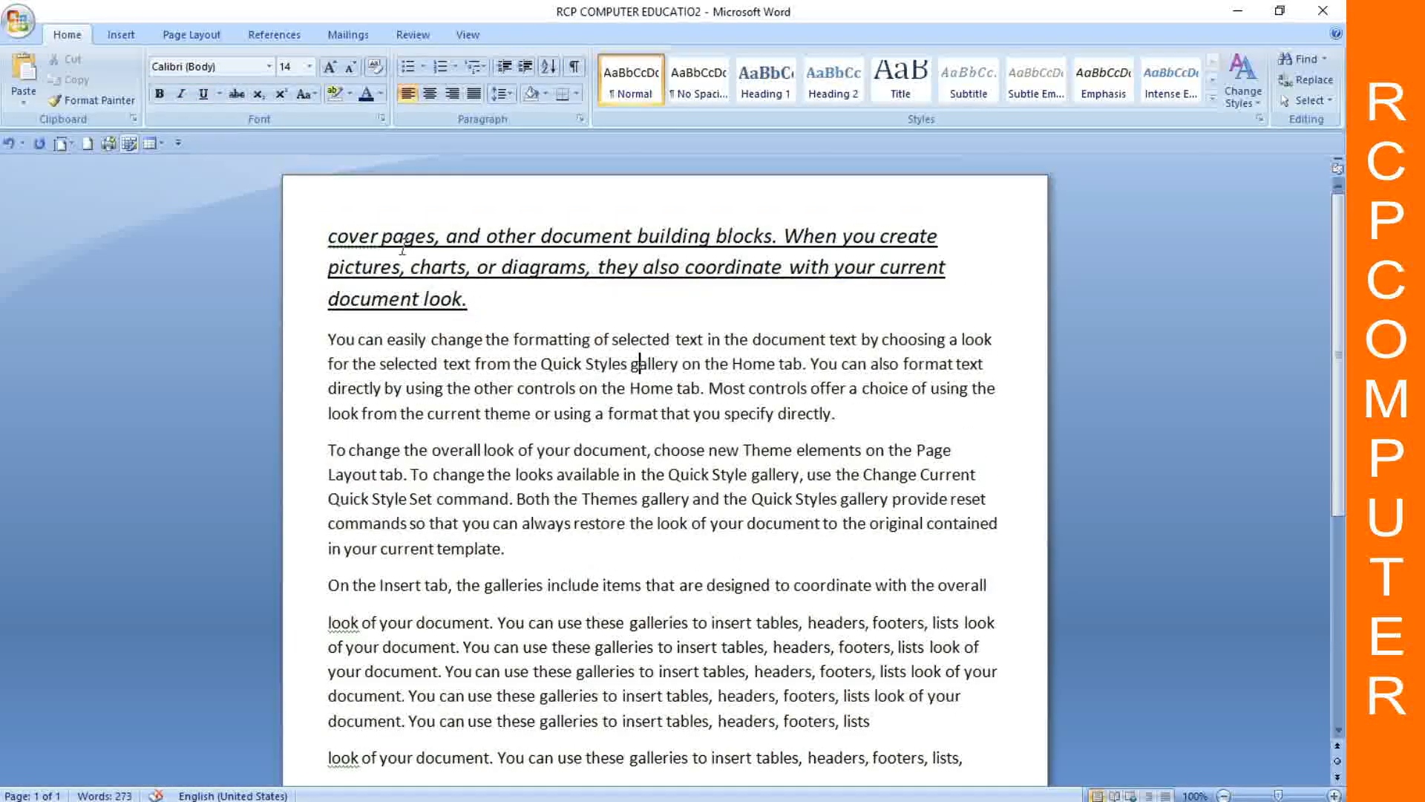
Step: Reduce the first paragraph's font size to 14, make it bold and remove its underline
drag(332, 221, 556, 297)
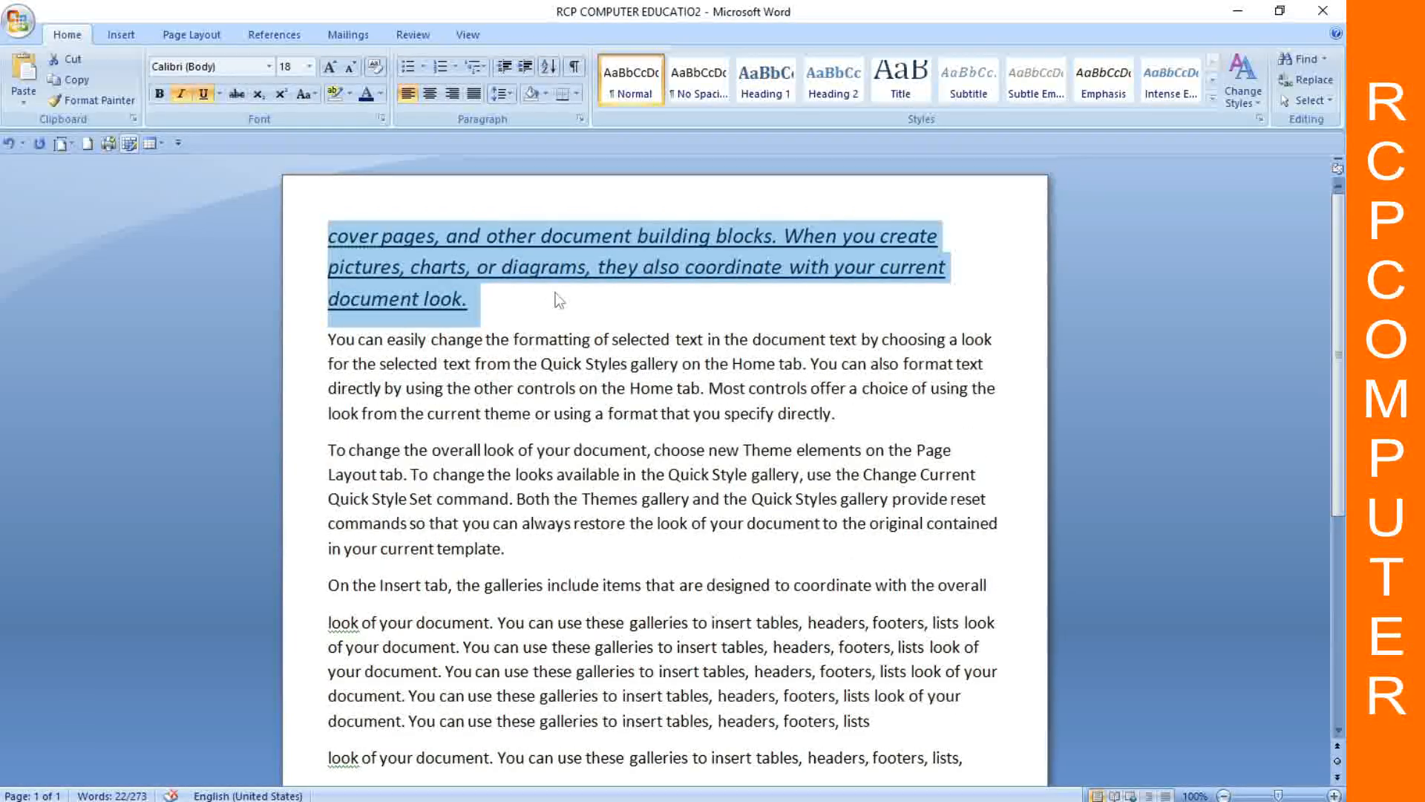
key(ctrl+shift+comma)
key(ctrl+shift+comma)
key(ctrl+b)
key(ctrl+u)
click(574, 317)
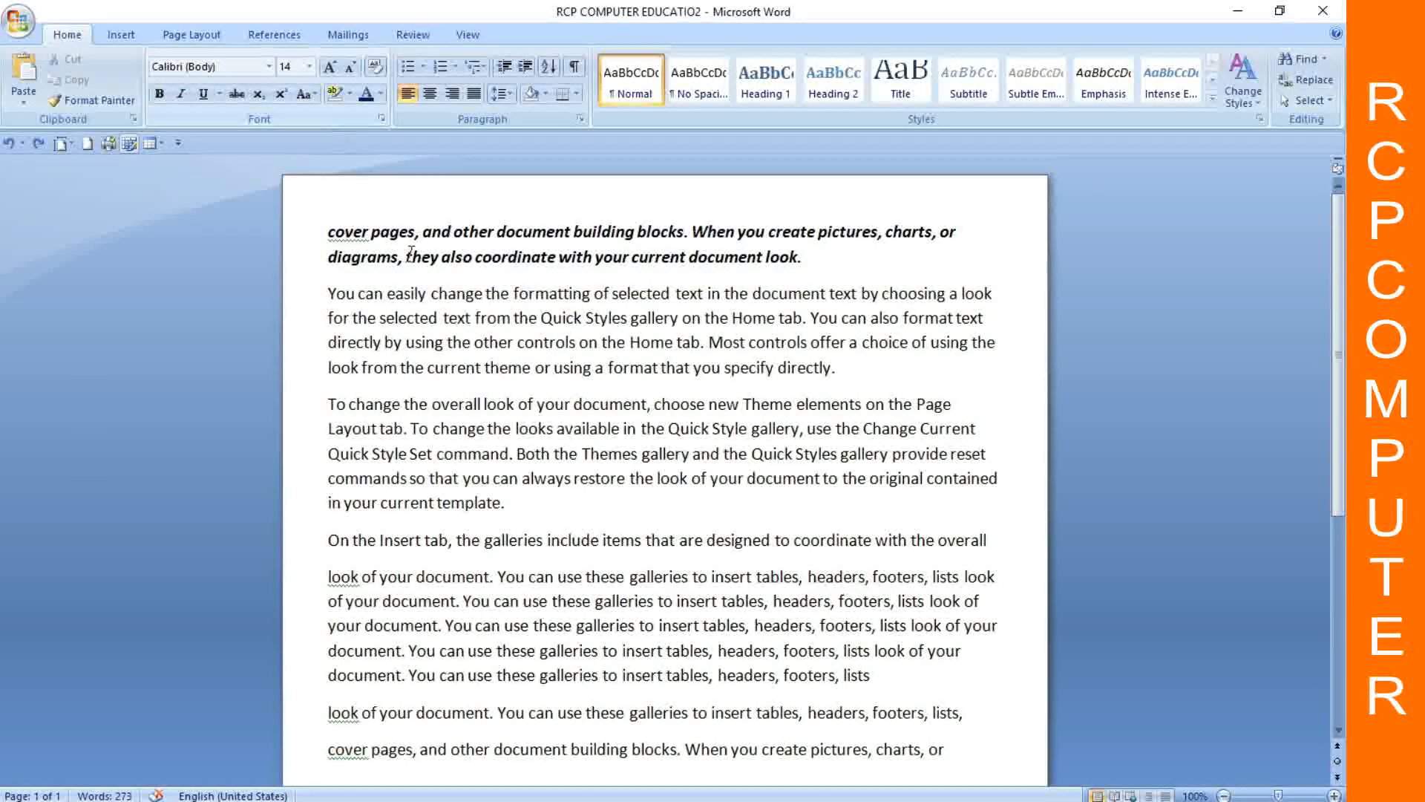
drag(328, 231, 499, 366)
click(636, 429)
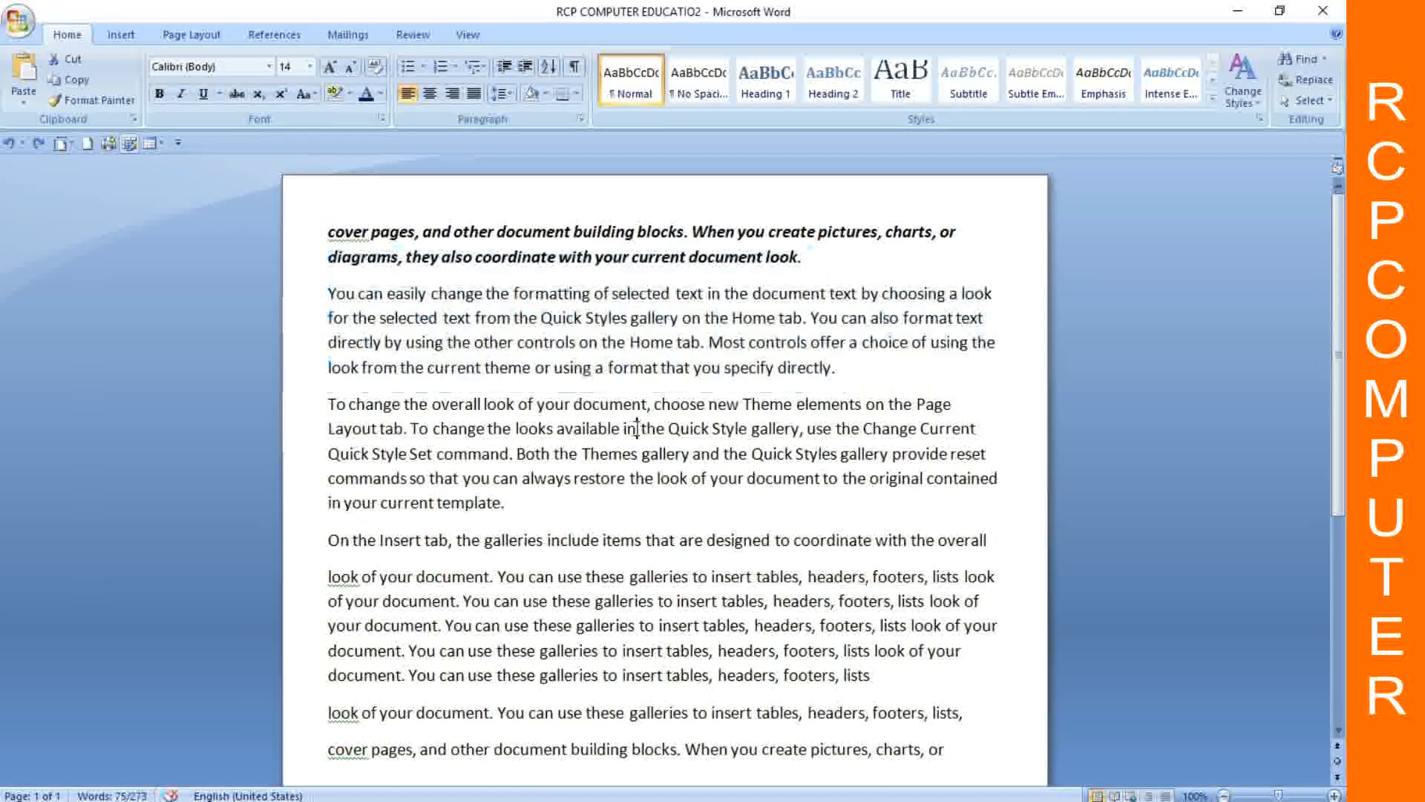
drag(328, 367, 583, 492)
click(680, 504)
Step: Set the font of the second paragraph, starting "You can easily change", to Arial Black
drag(329, 297, 777, 369)
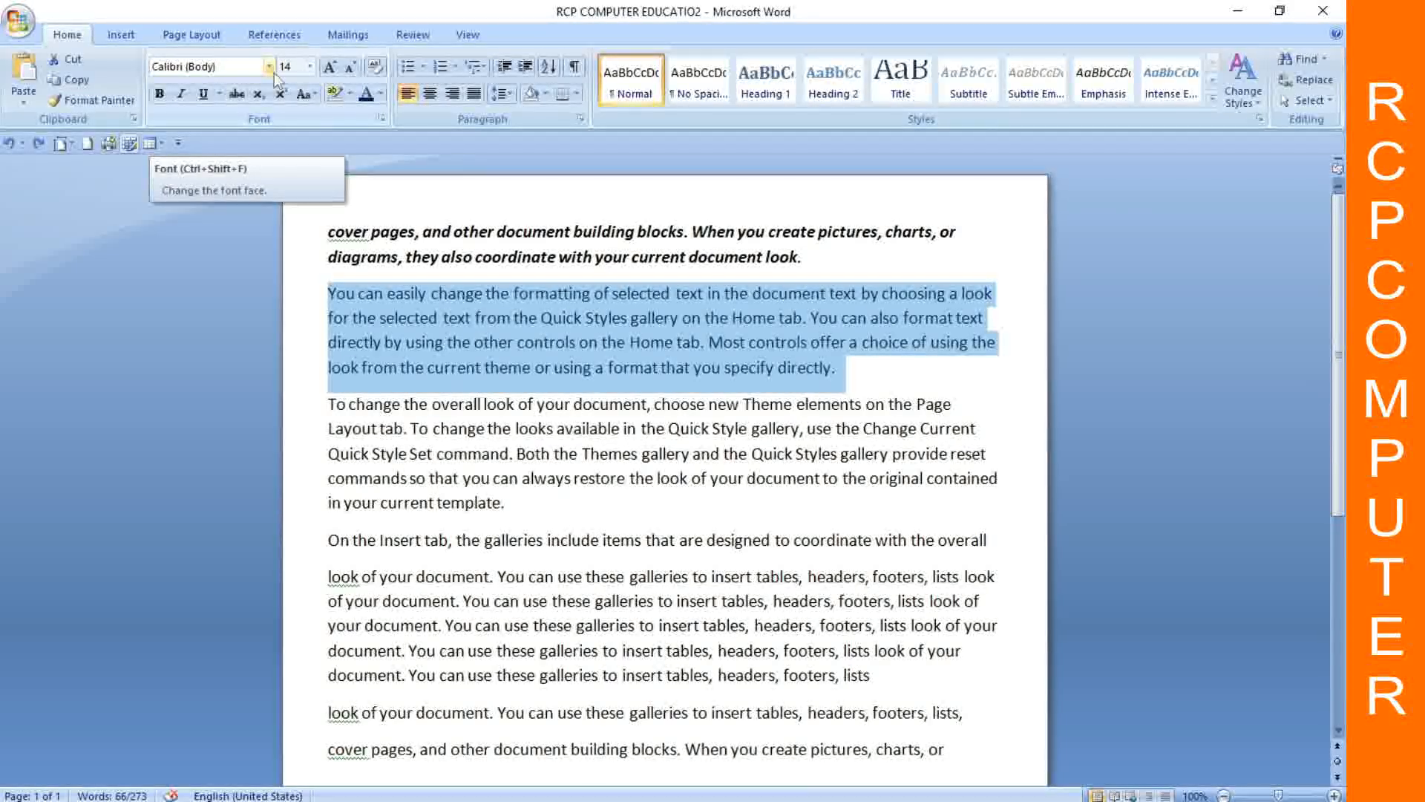
click(273, 75)
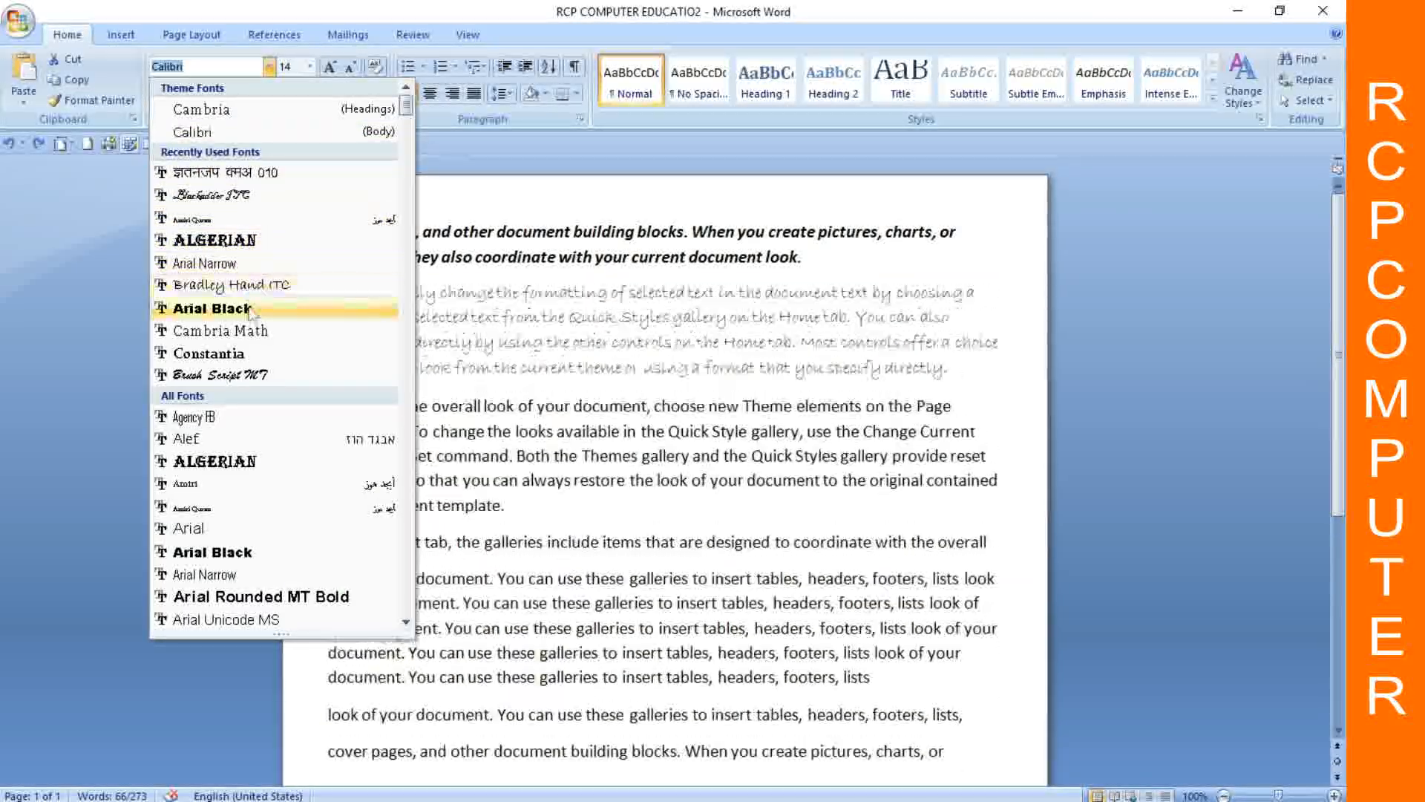
scroll(238, 446, down, 4)
scroll(238, 458, down, 20)
scroll(260, 405, down, 5)
scroll(260, 386, up, 16)
scroll(262, 356, up, 16)
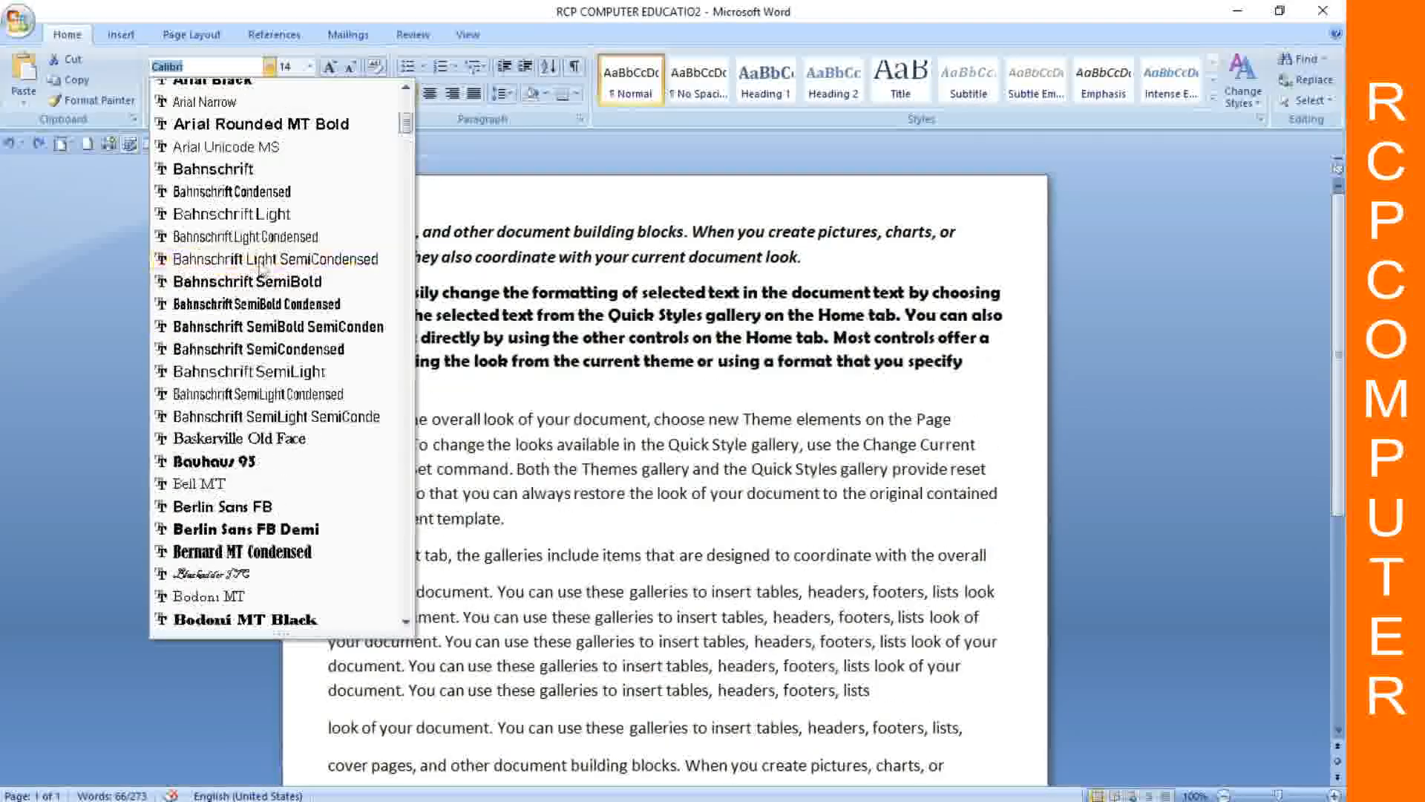
scroll(267, 267, up, 6)
click(216, 193)
click(735, 498)
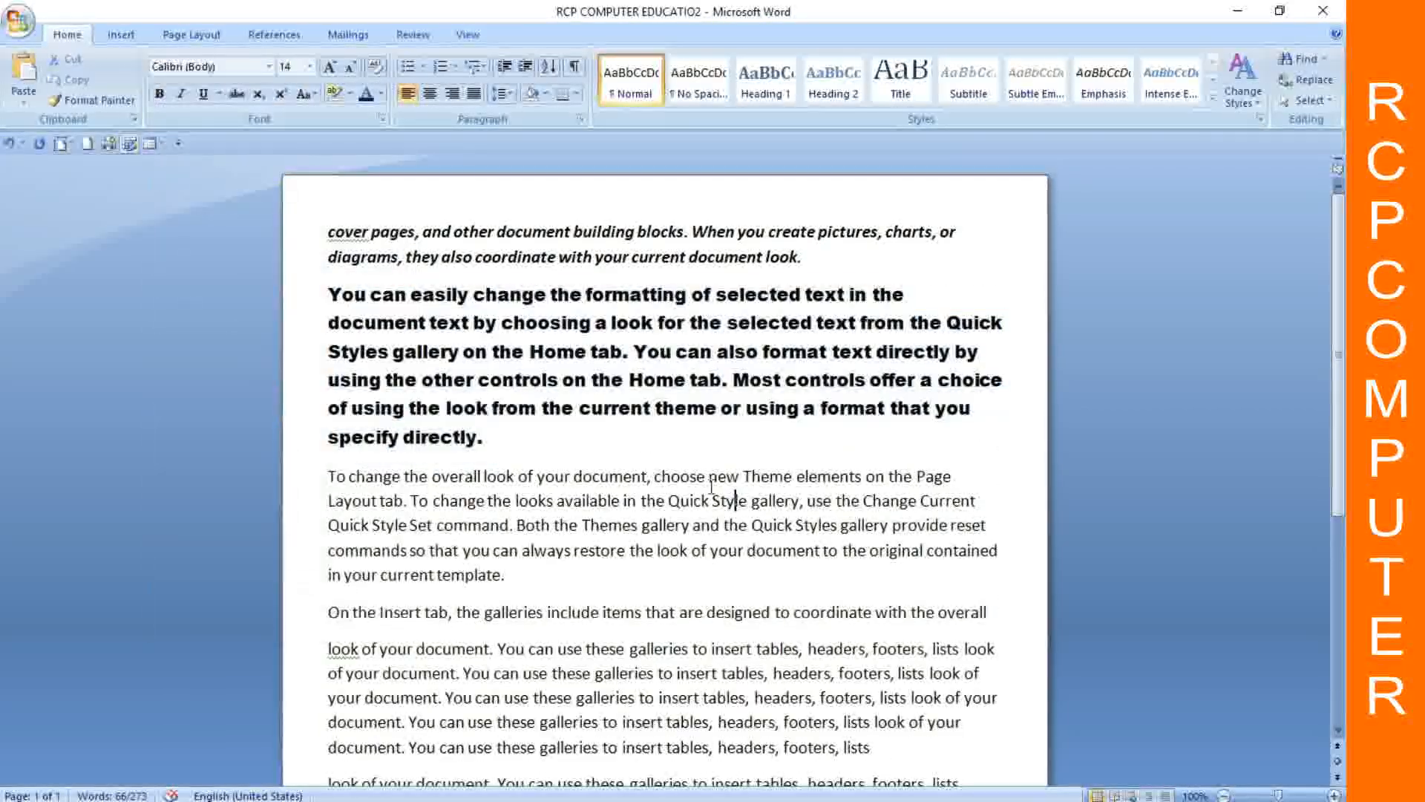
Step: Change the font of the second paragraph, starting "You can easily change", to Algerian
drag(328, 294, 635, 454)
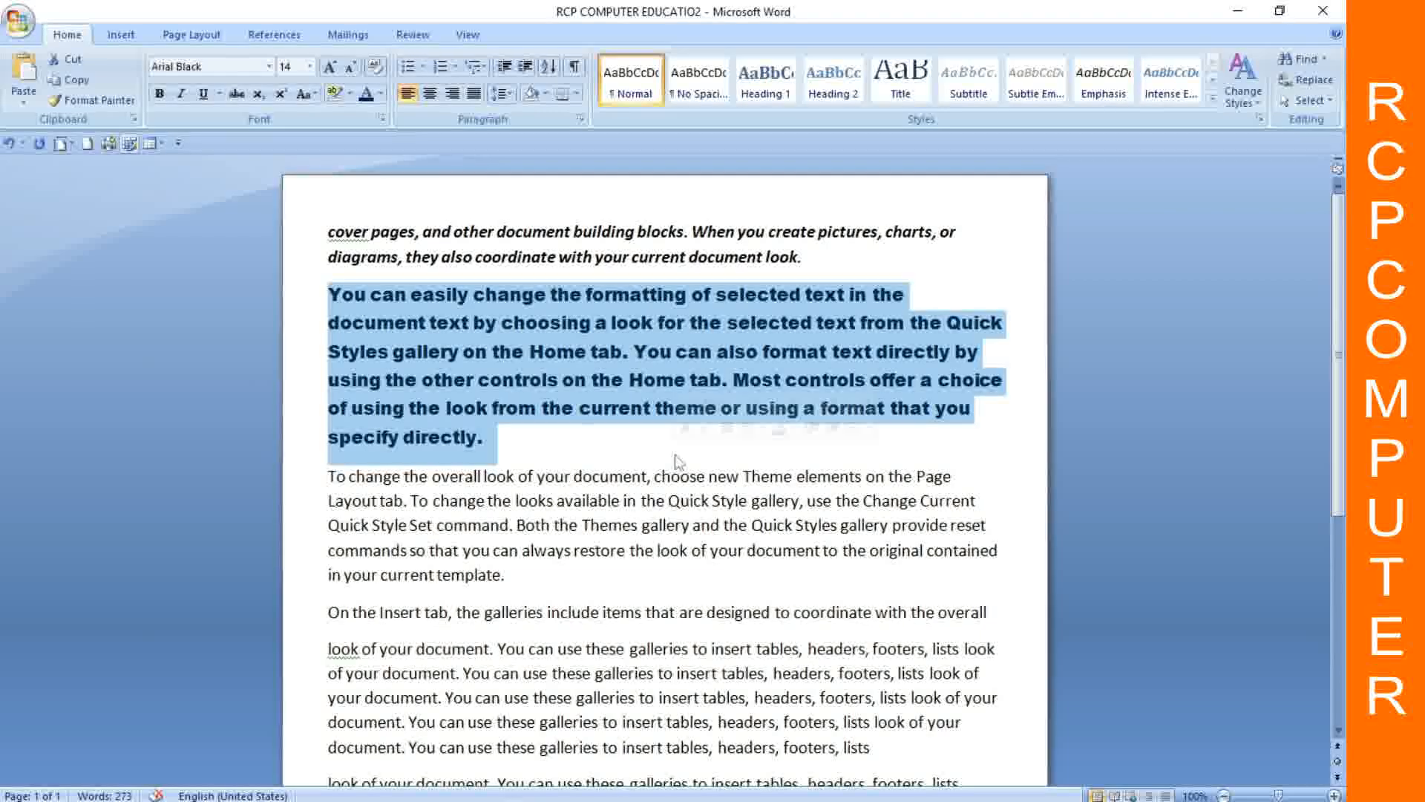
click(269, 66)
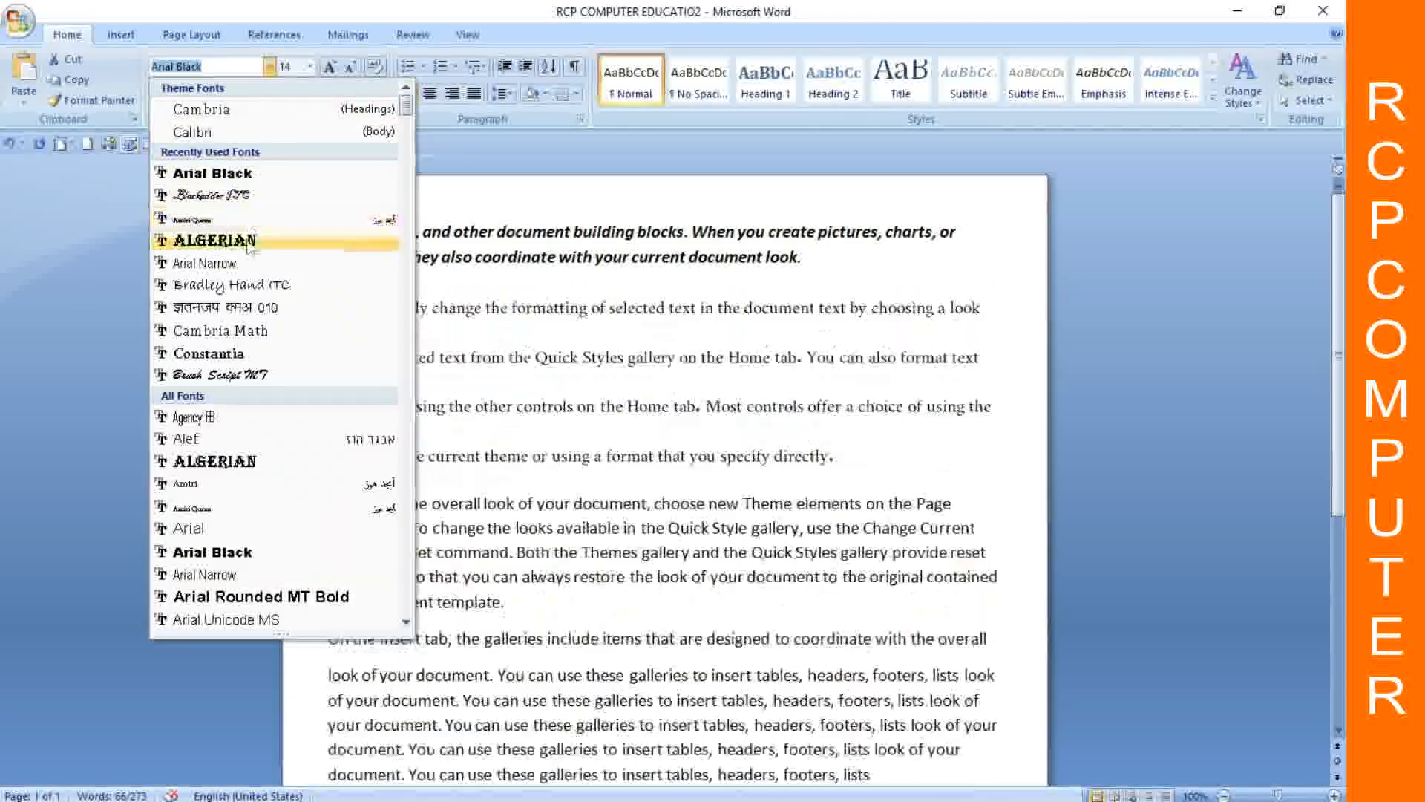
click(249, 240)
click(759, 489)
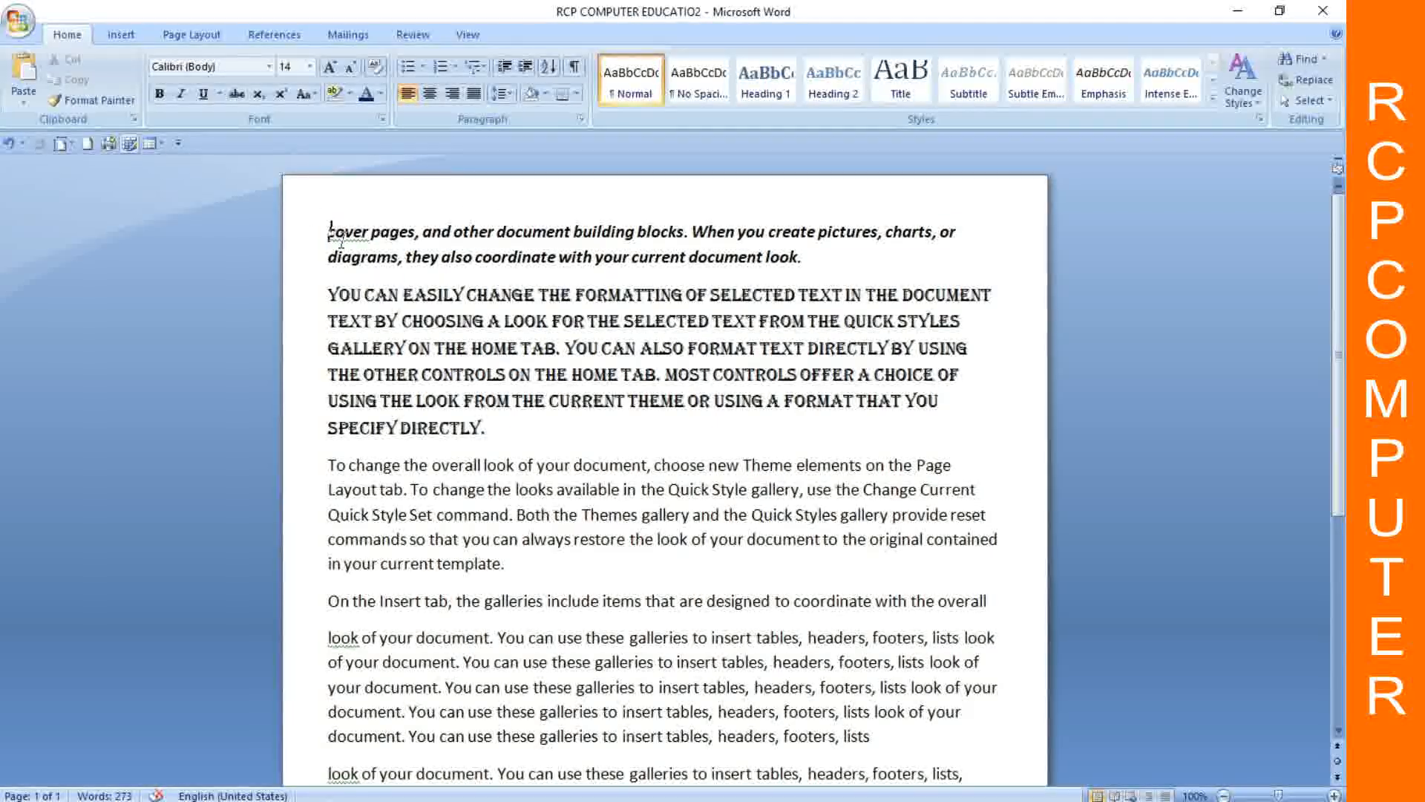
drag(329, 232, 802, 257)
key(Right)
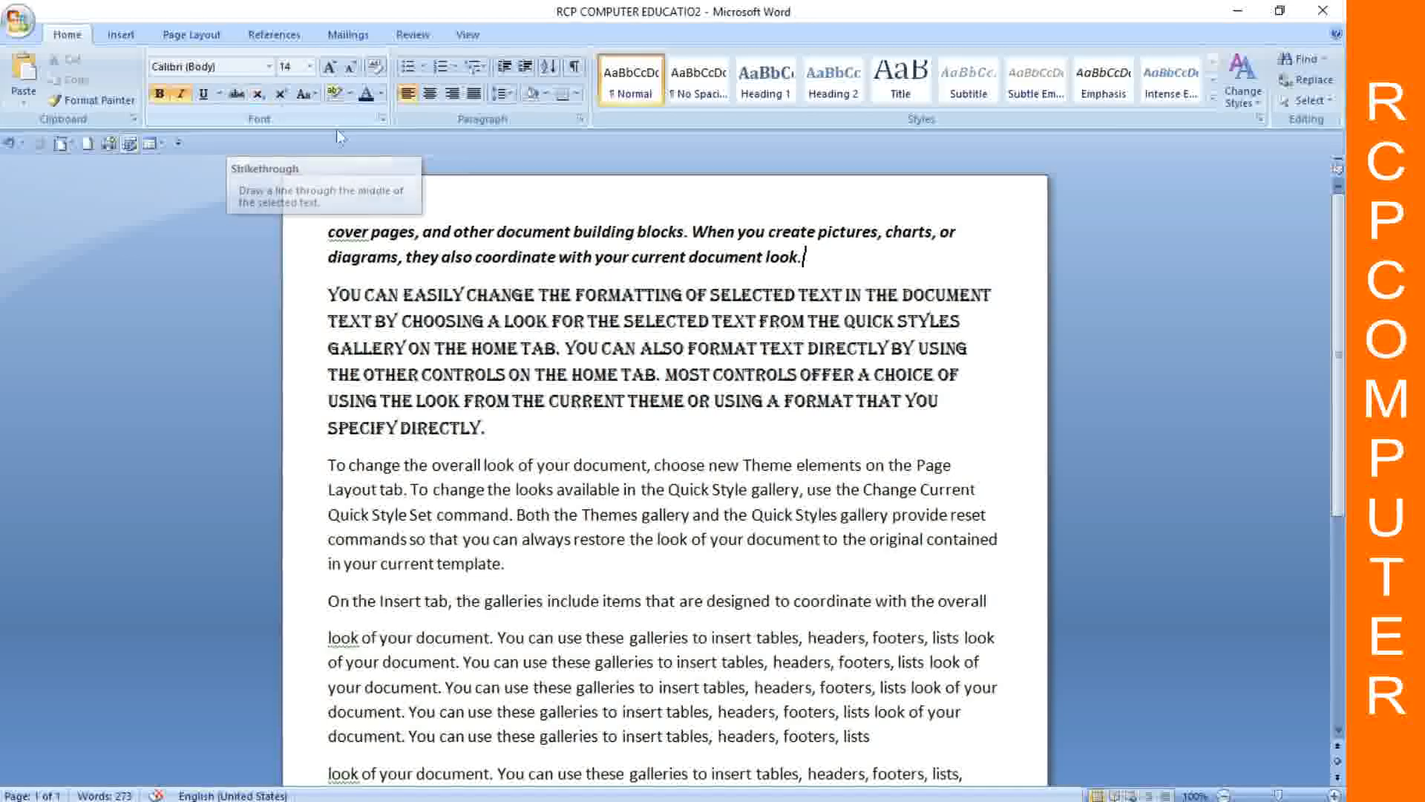
Step: Add a new last line with the numbers 40 and 30, spaced apart, and increase its font size to 22
scroll(712, 325, down, 5)
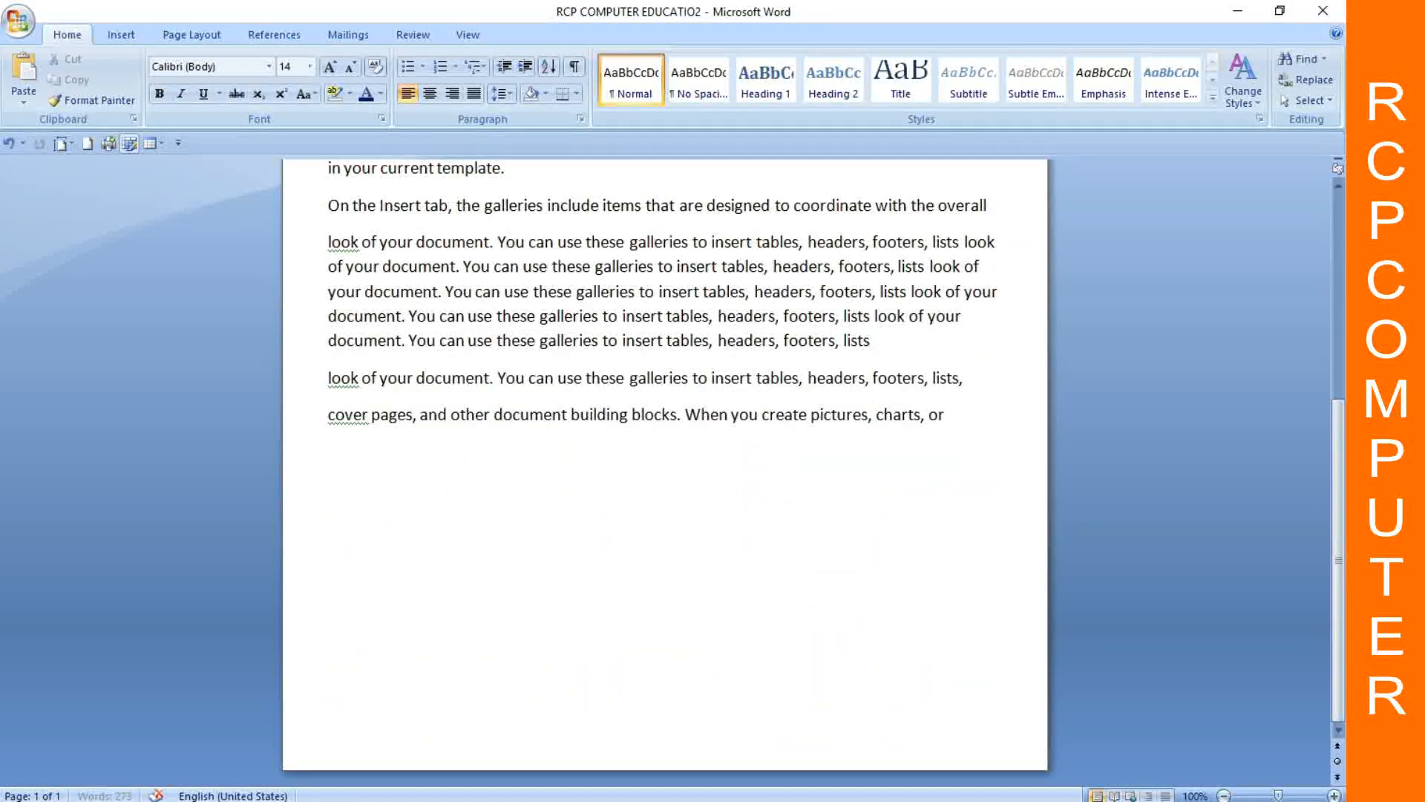
text(4)
drag(321, 454, 465, 456)
click(330, 66)
click(331, 67)
click(330, 67)
click(331, 67)
click(538, 465)
Step: Apply strikethrough to the number 40 in the last line
click(309, 464)
click(472, 525)
drag(328, 458, 359, 463)
click(238, 94)
click(560, 482)
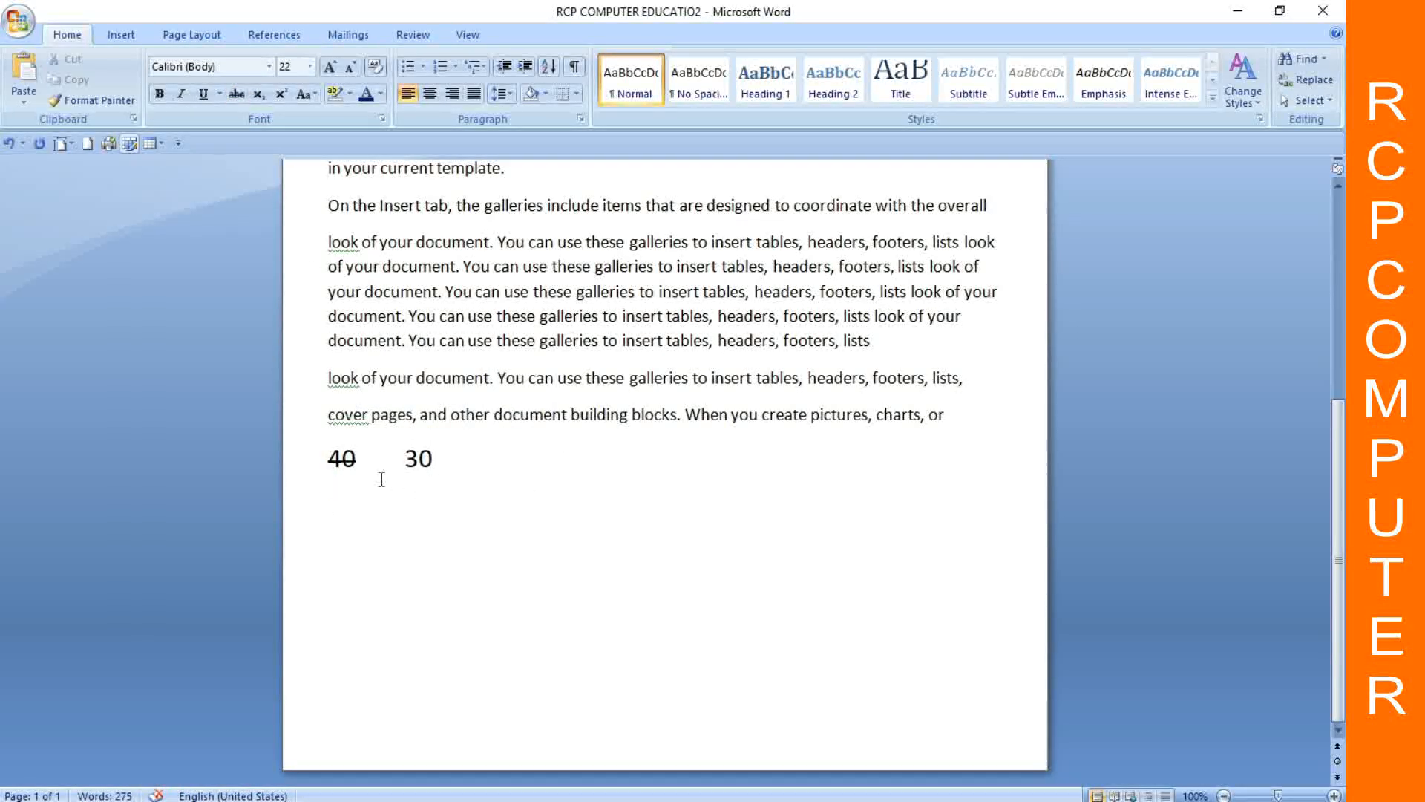
drag(360, 460, 449, 462)
click(475, 512)
click(575, 561)
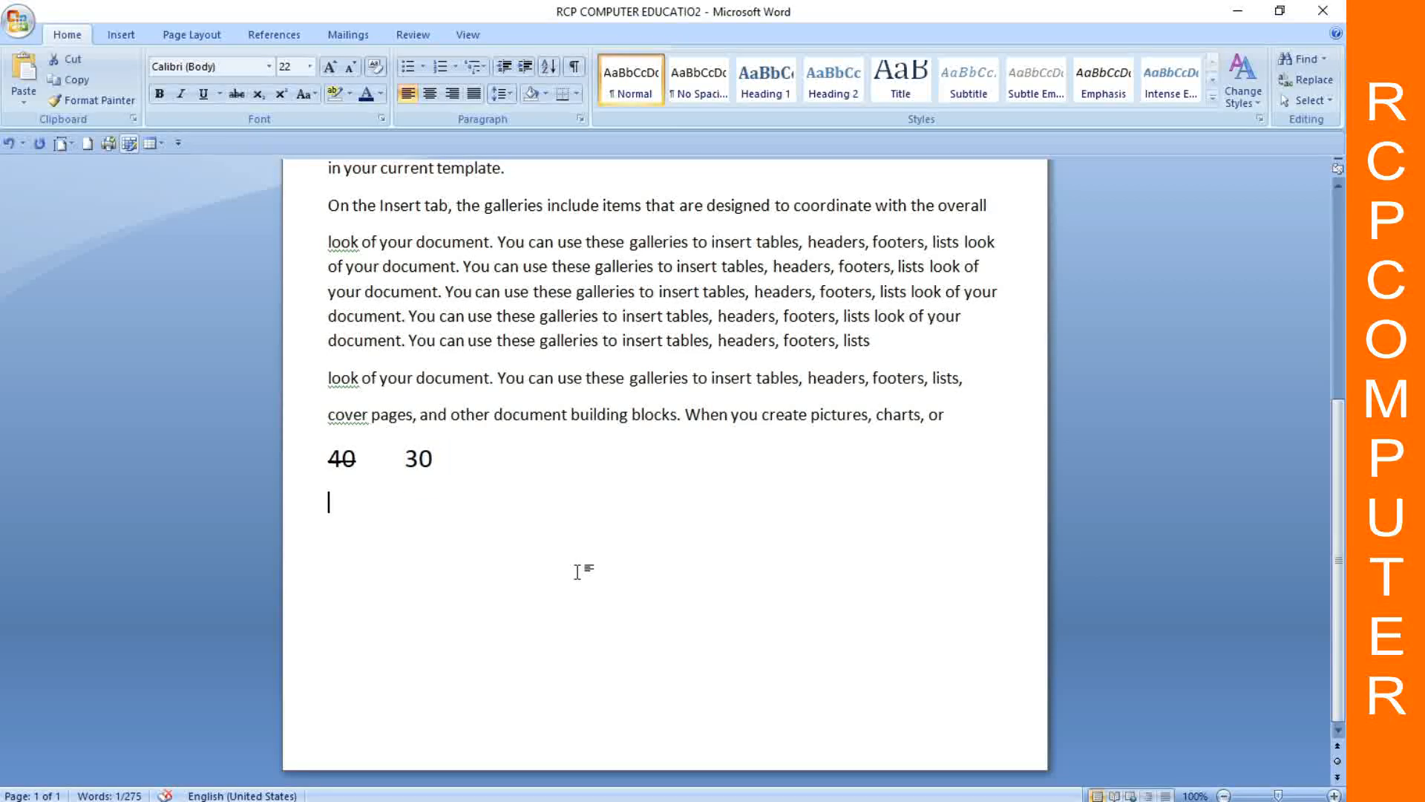
drag(328, 458, 455, 491)
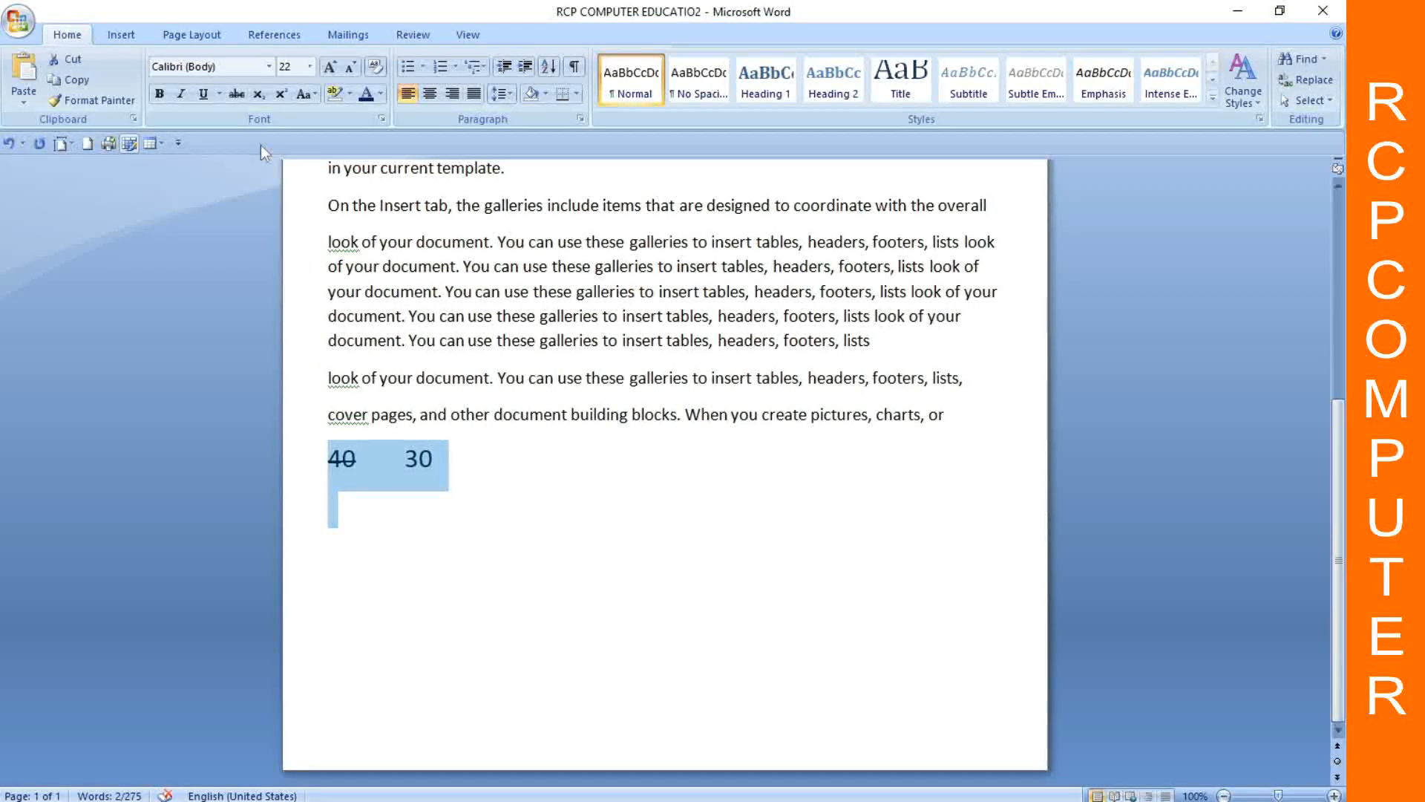
click(454, 504)
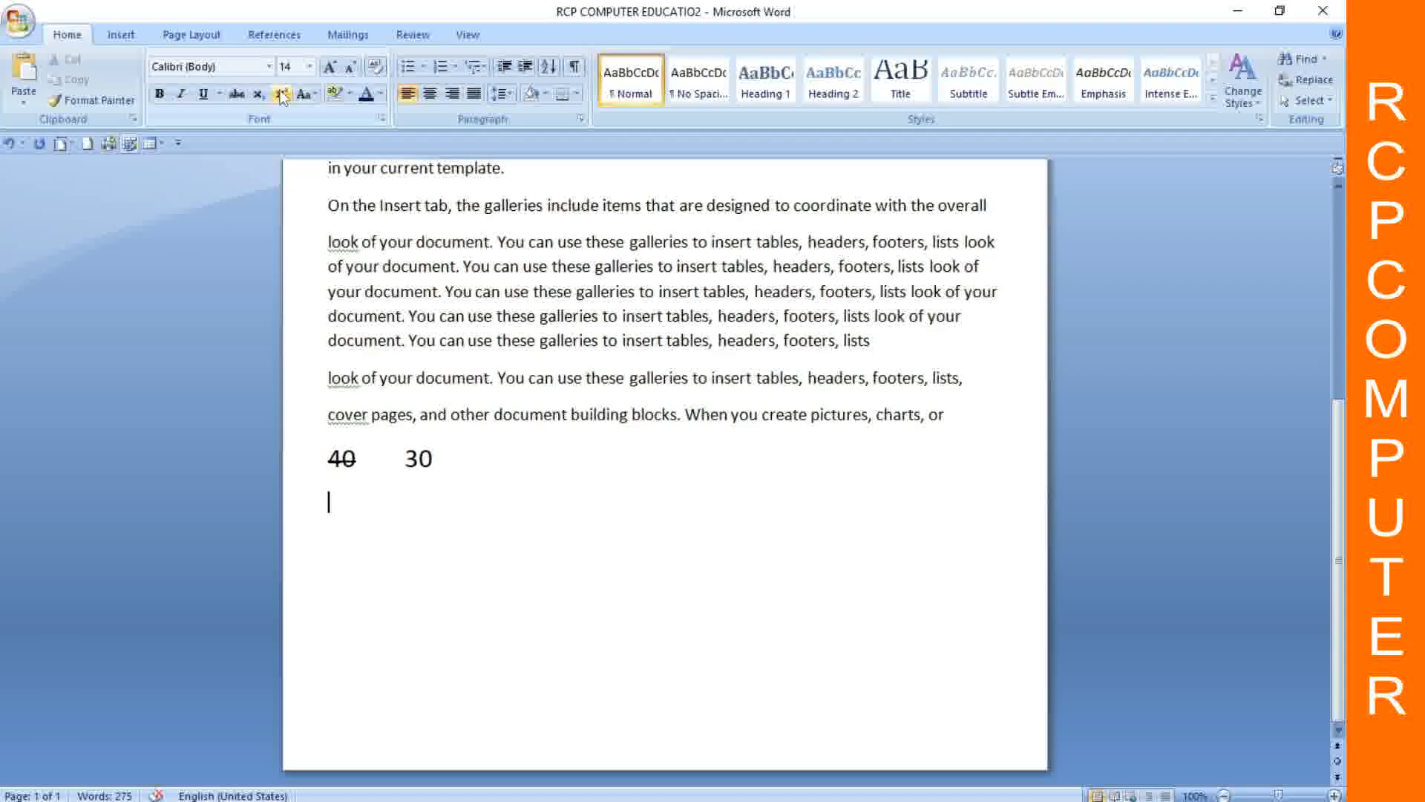
scroll(455, 448, up, 7)
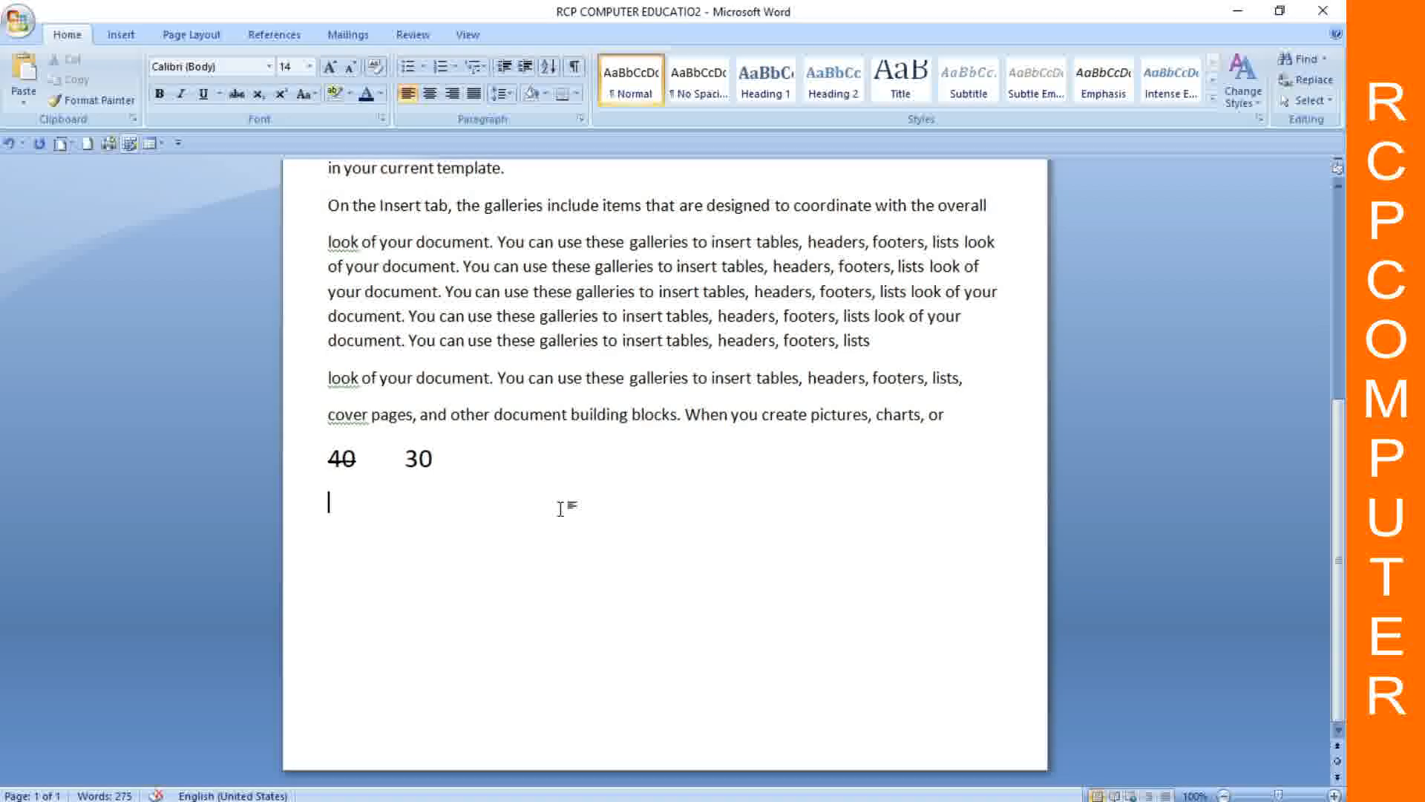
Step: Enter the numbers 42 and 82, spaced apart, on the empty line below 40 and 30
scroll(444, 398, down, 4)
click(531, 510)
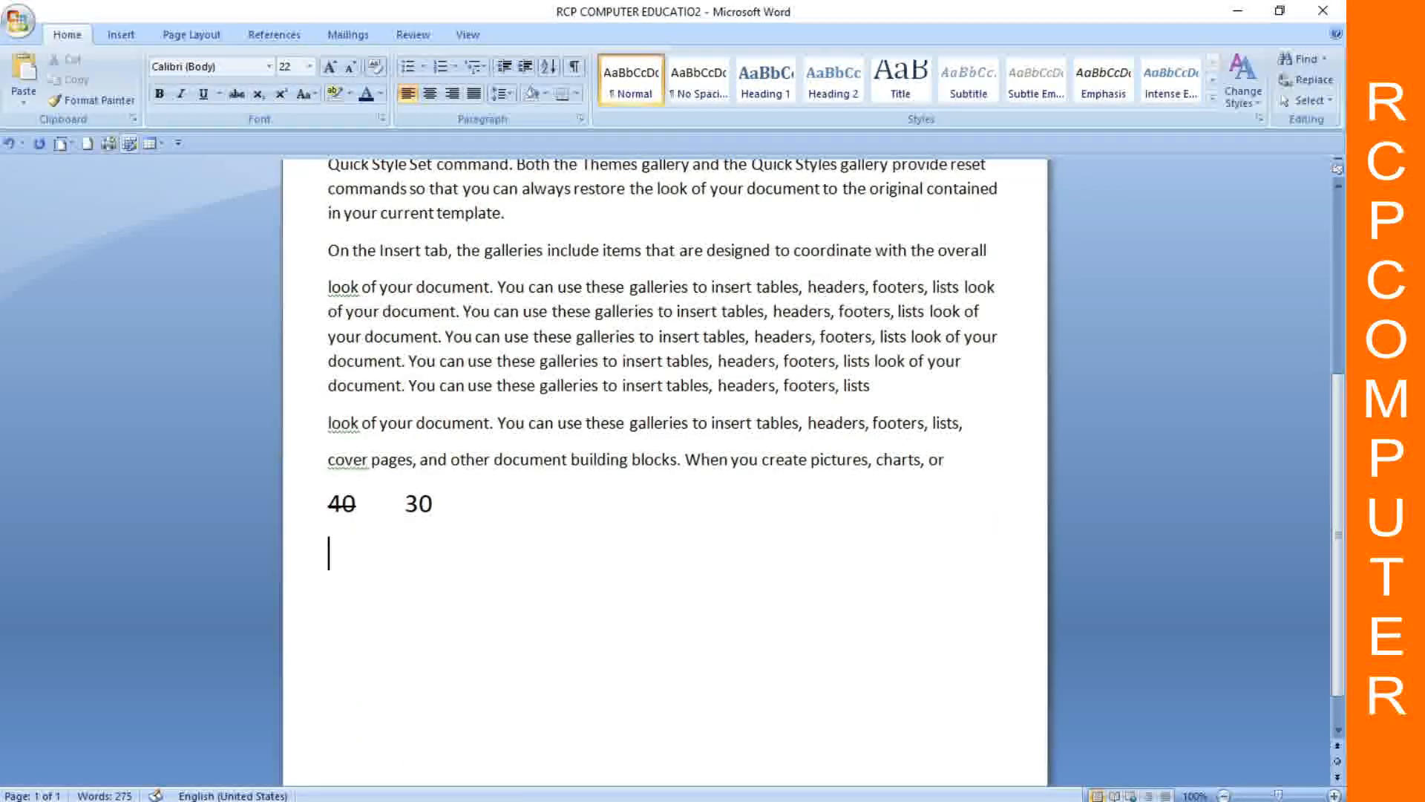
text(41)
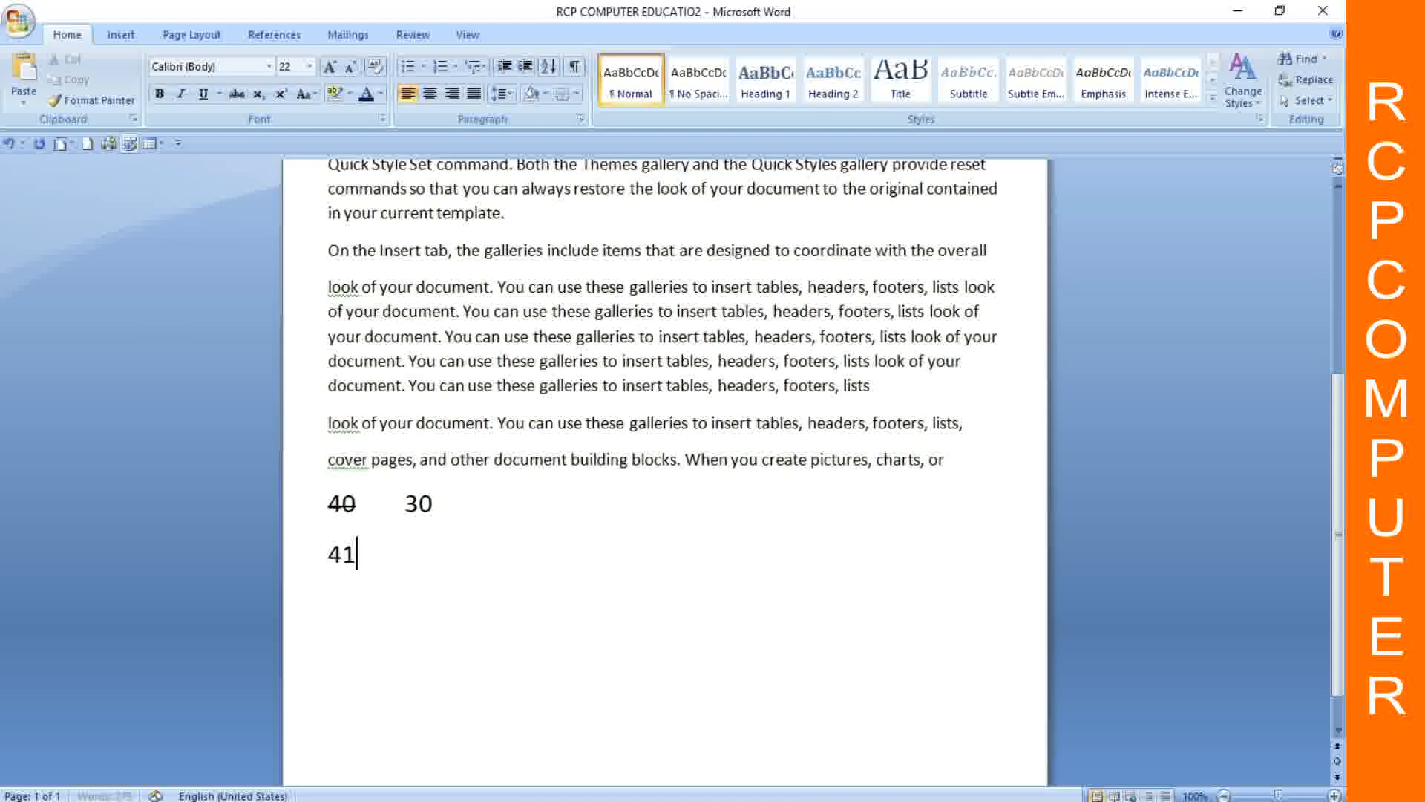
key(BackSpace)
text(2   82)
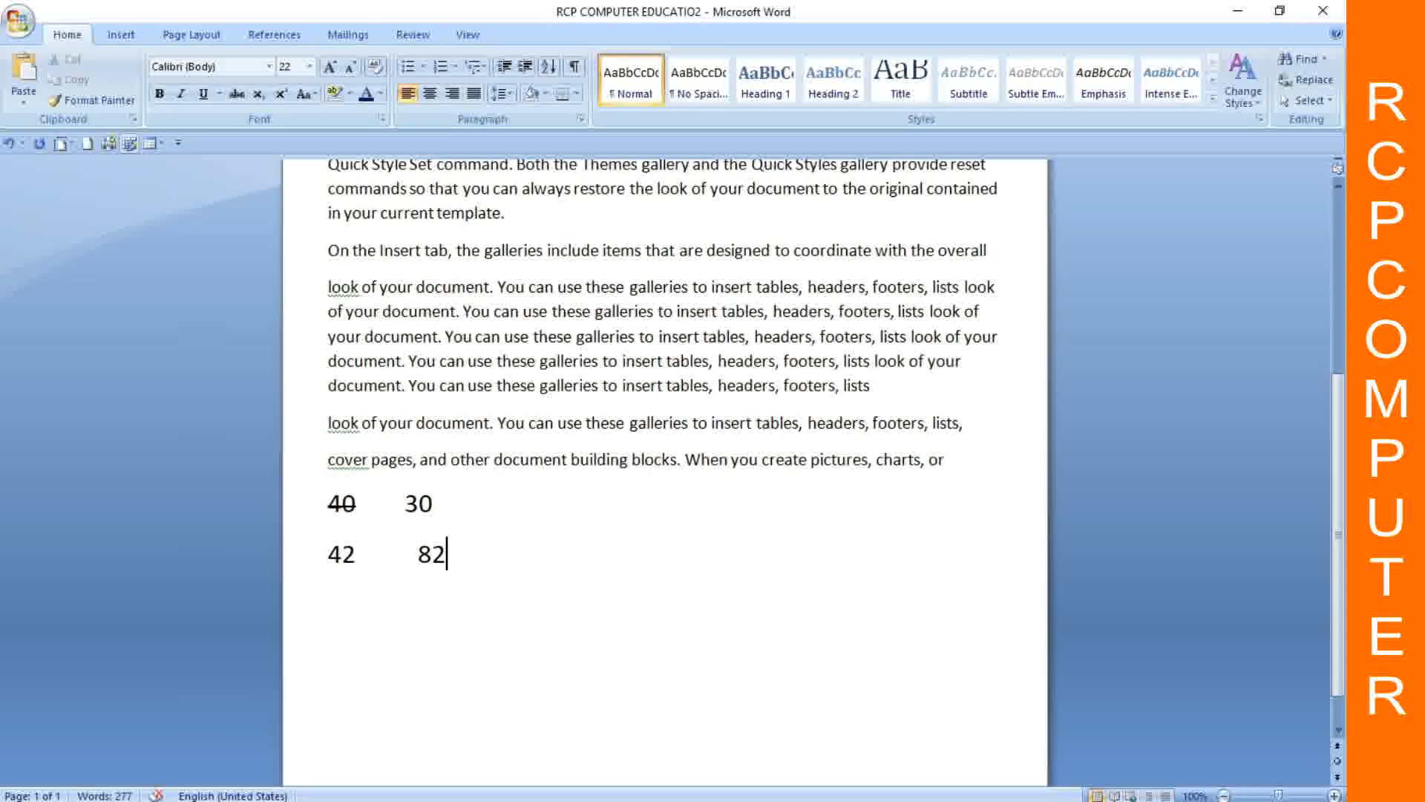
Step: Format the digit 2 of the number 42 as subscript
drag(343, 553, 358, 556)
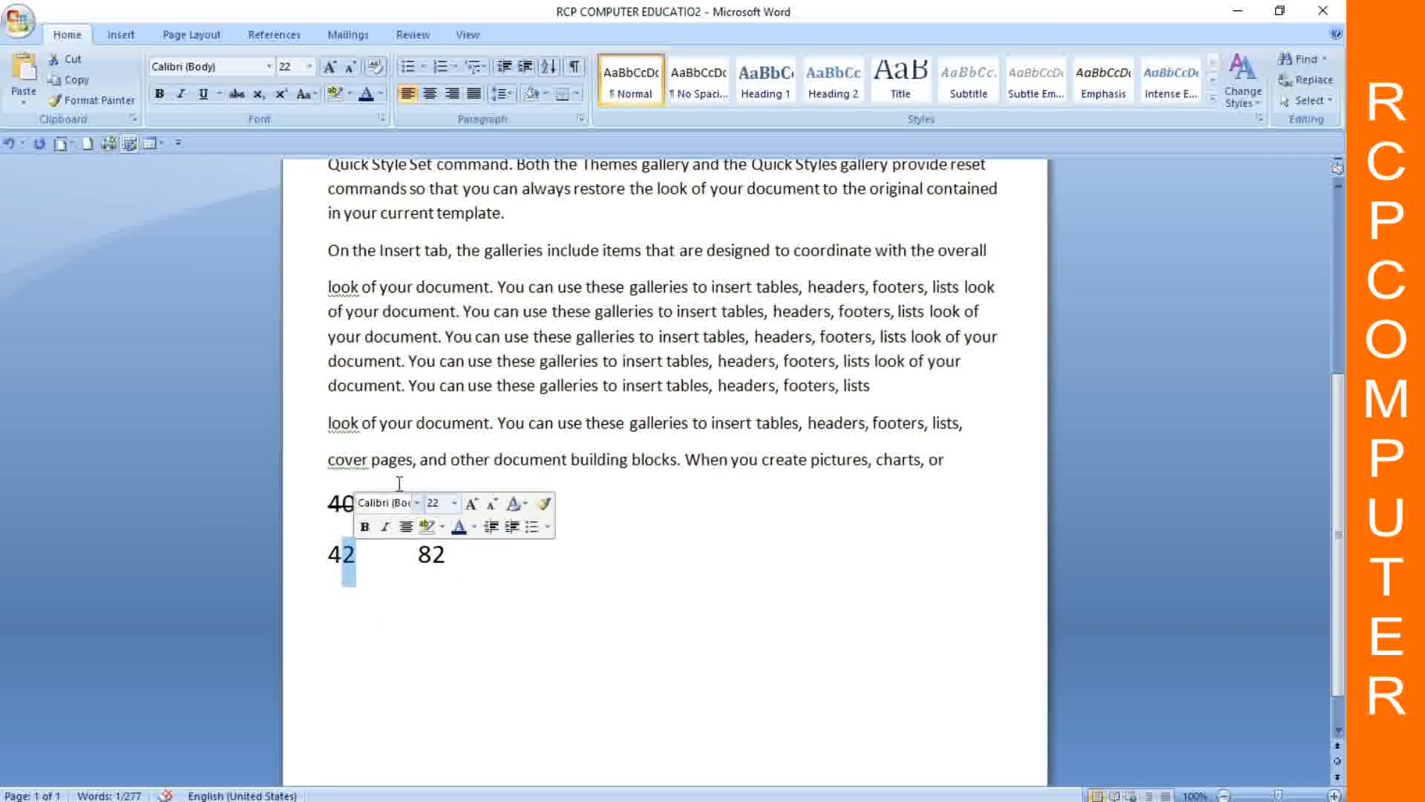
click(258, 94)
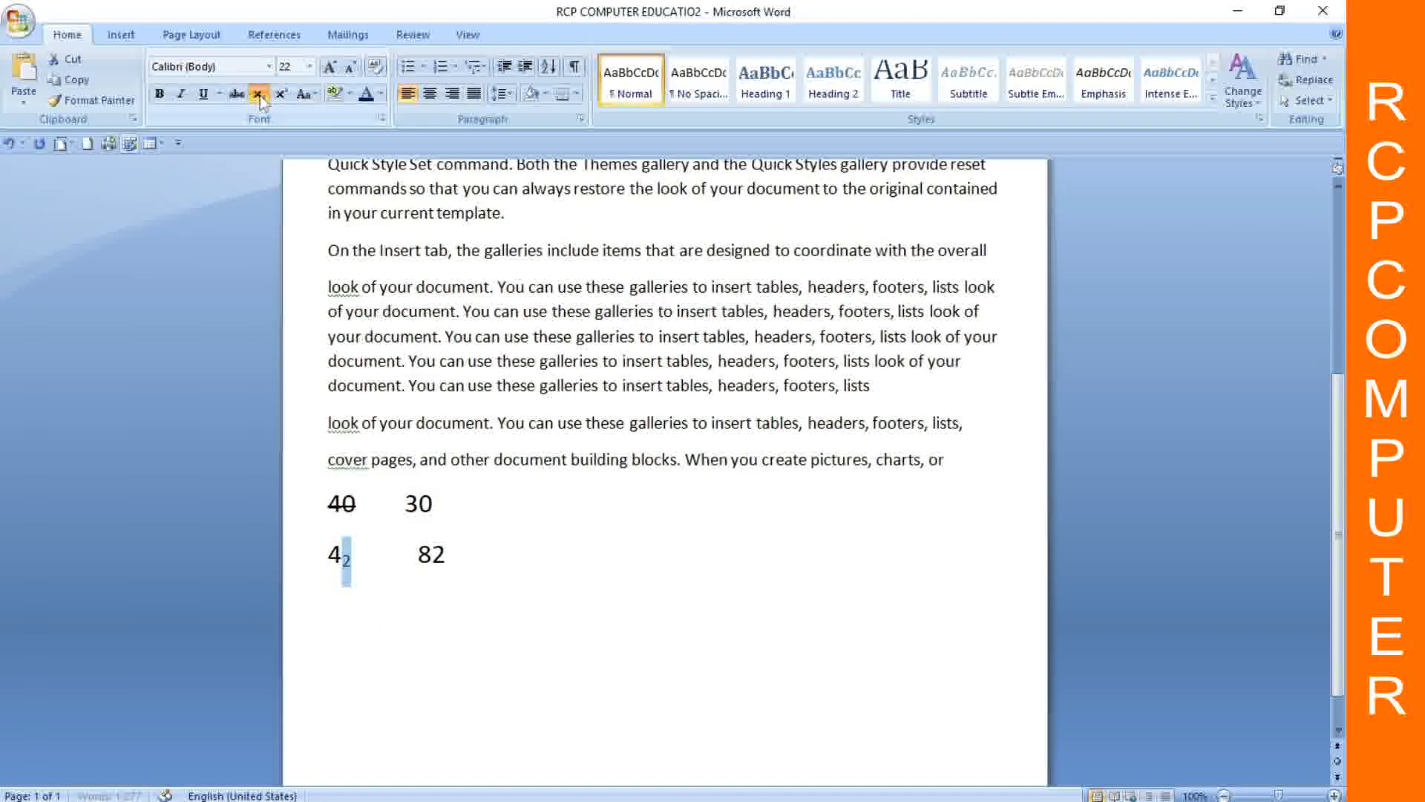
click(260, 96)
click(260, 95)
click(478, 579)
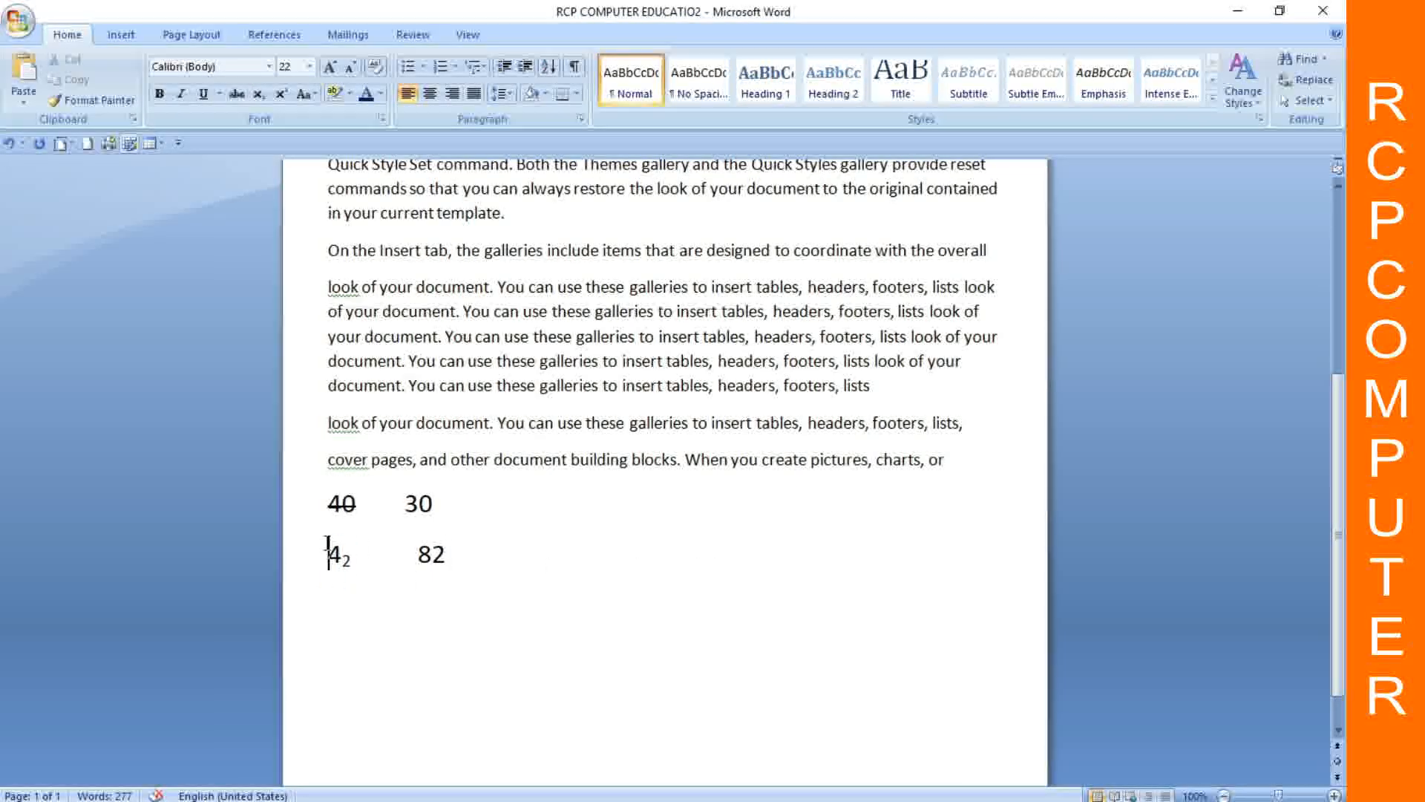
Step: Replace the number 42, including its subscript digit, with X2 in front of 82
drag(328, 542, 372, 572)
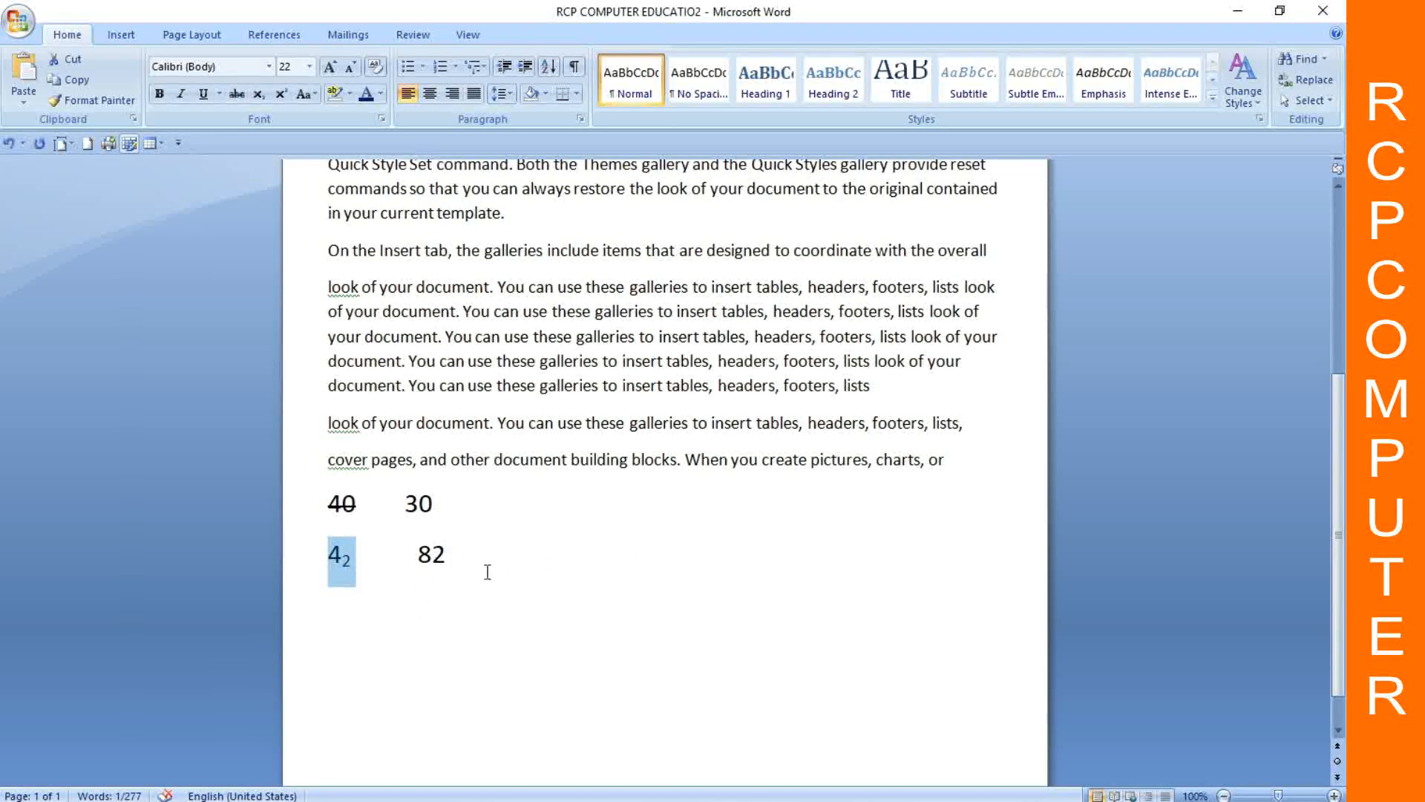
click(355, 550)
key(BackSpace)
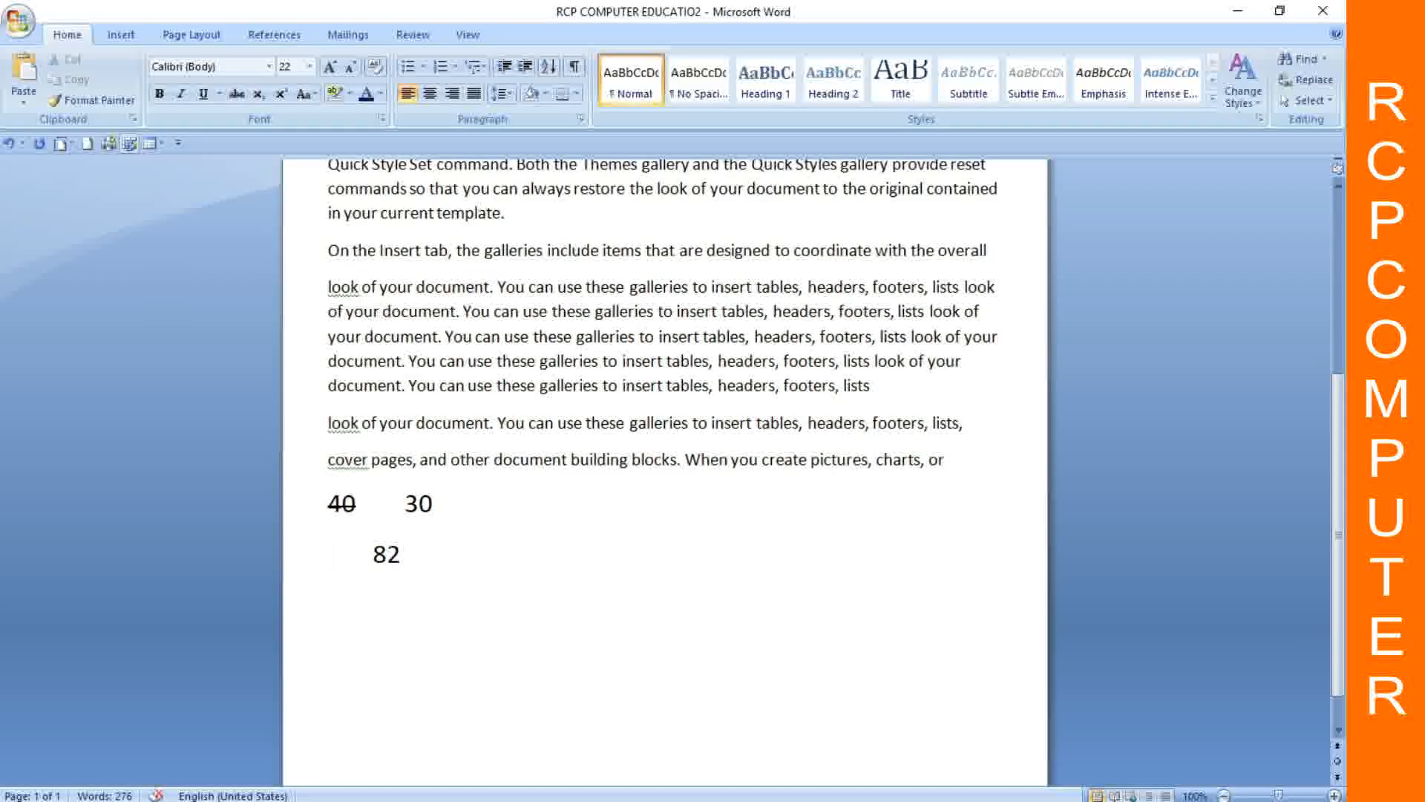
text(X2)
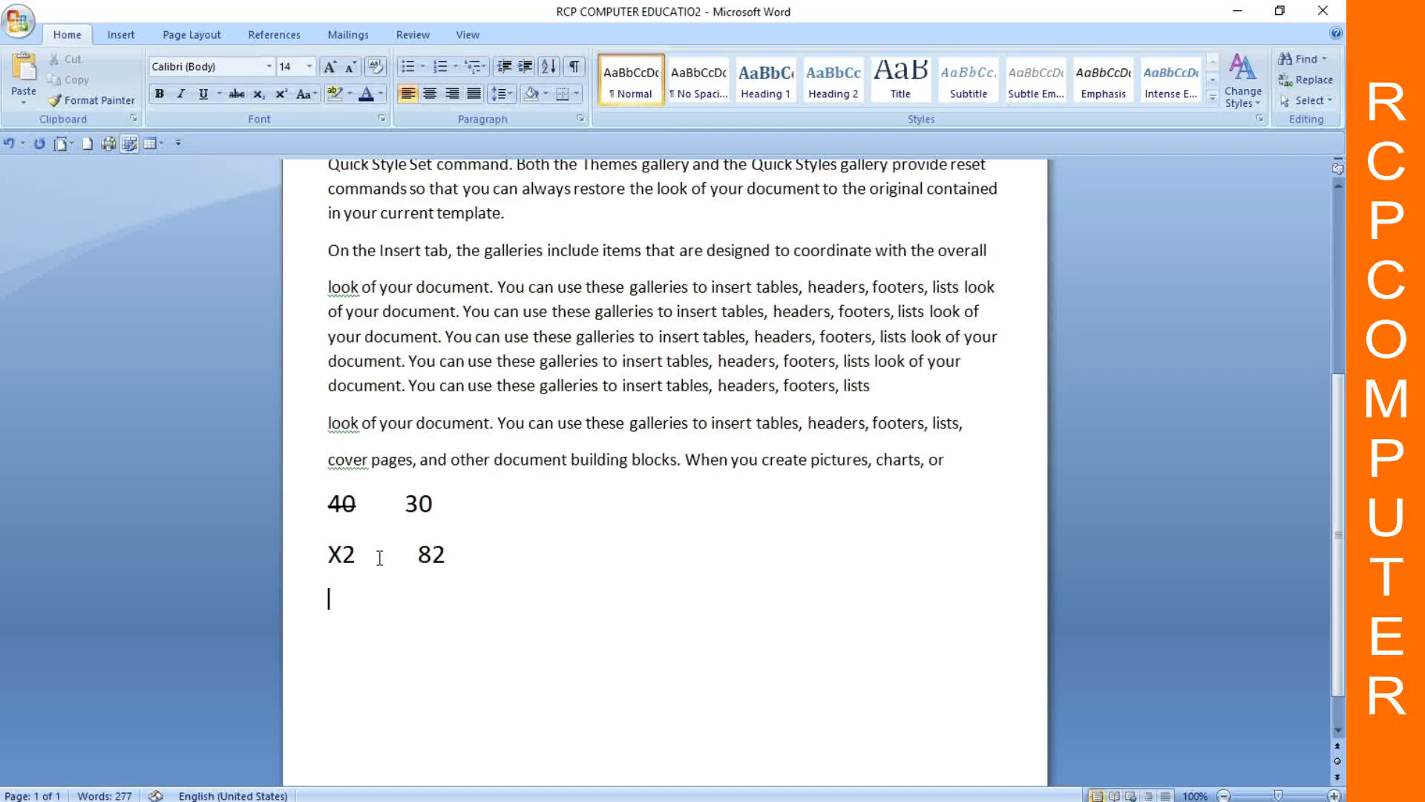
Step: Format the digit 2 of X2 on the last line as subscript
drag(348, 548, 358, 553)
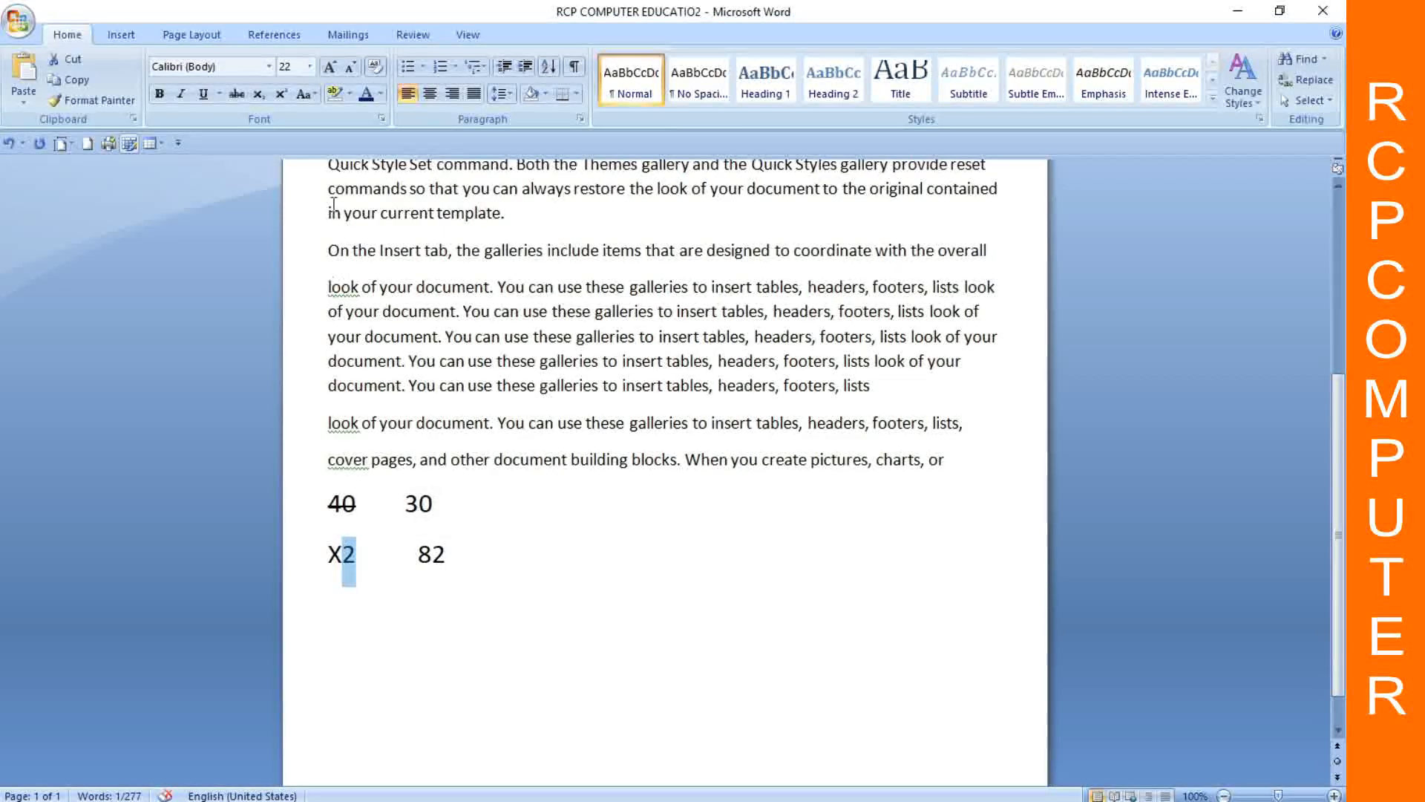
click(258, 94)
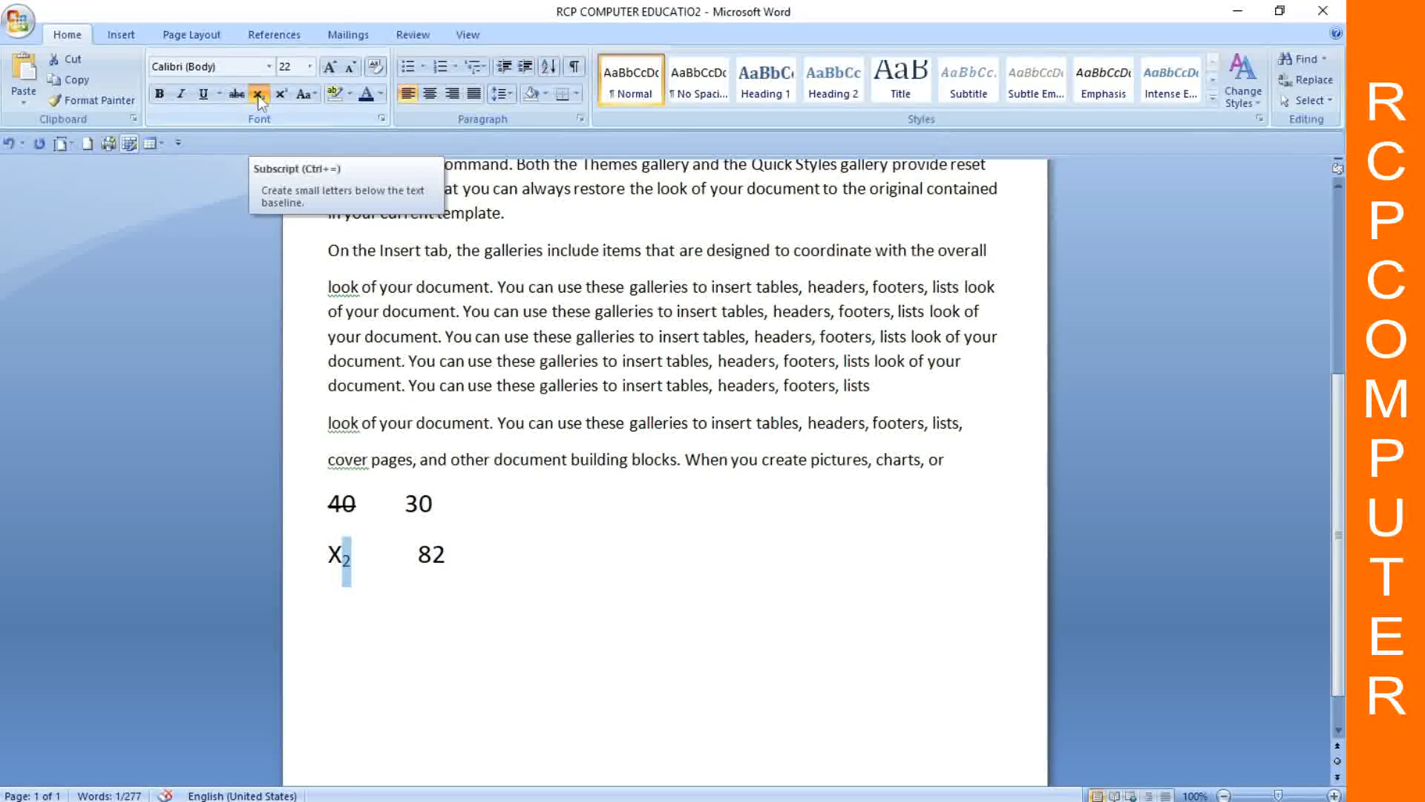
click(586, 576)
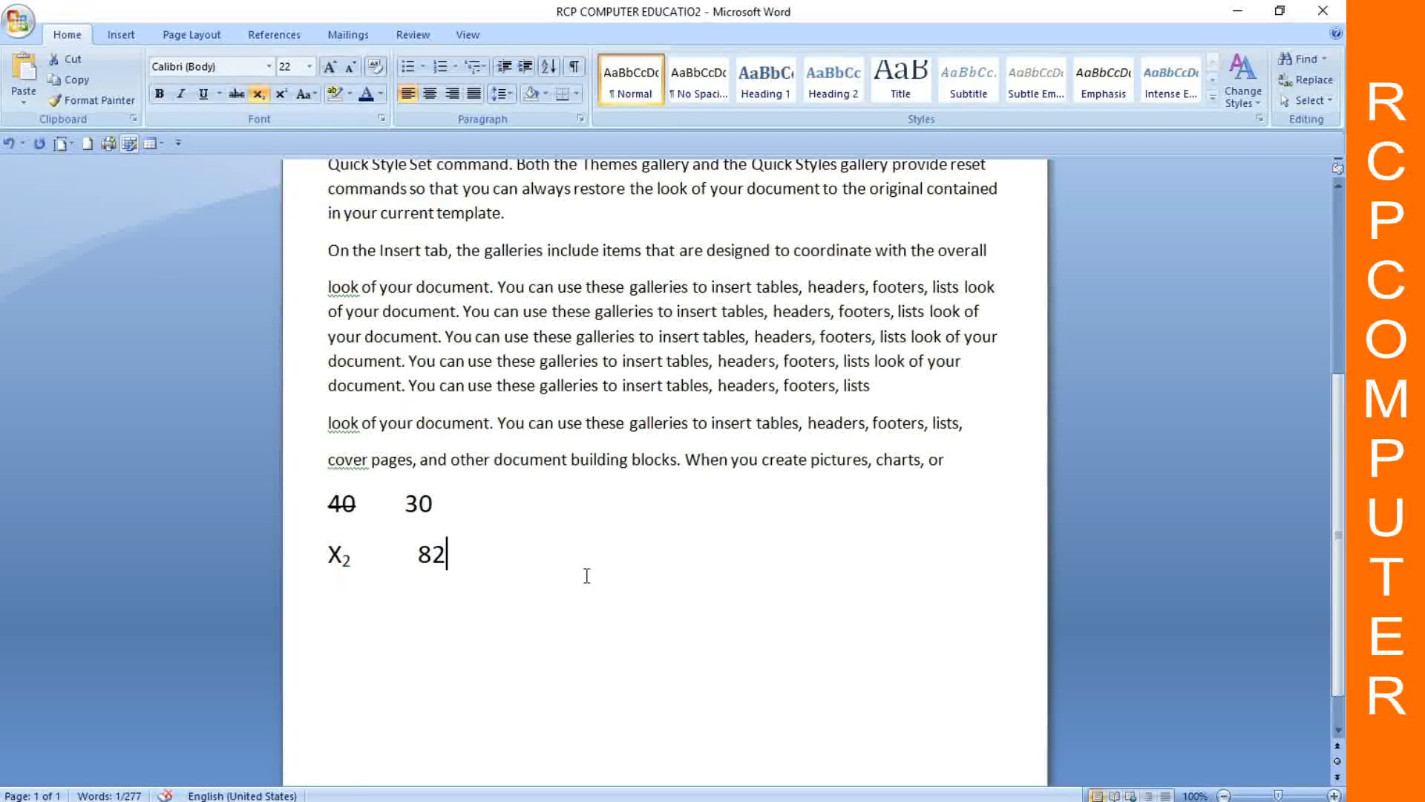
Step: Format the digit 2 of the number 82 on the last line as superscript
double_click(424, 539)
click(443, 548)
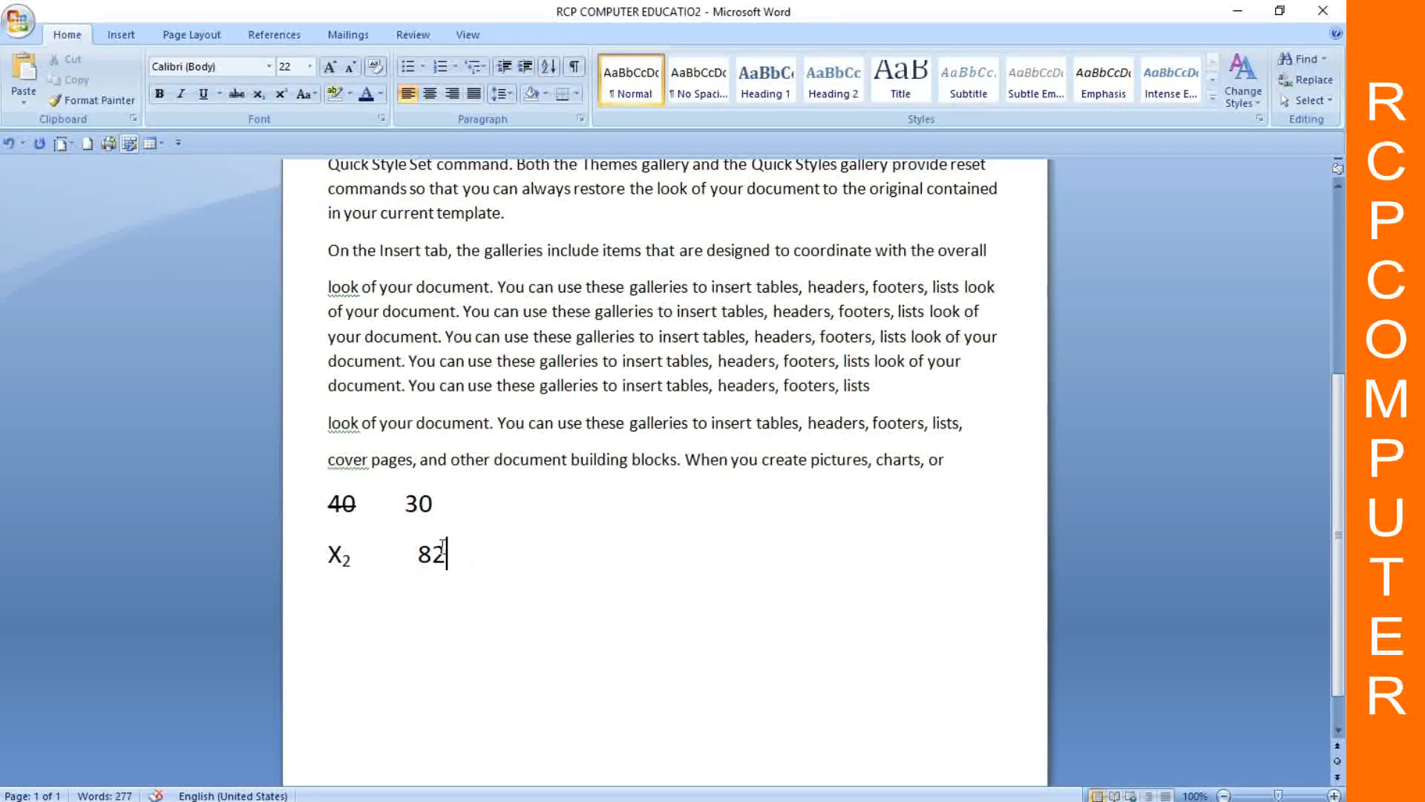
drag(433, 546, 448, 553)
click(282, 95)
click(532, 519)
drag(415, 547, 468, 573)
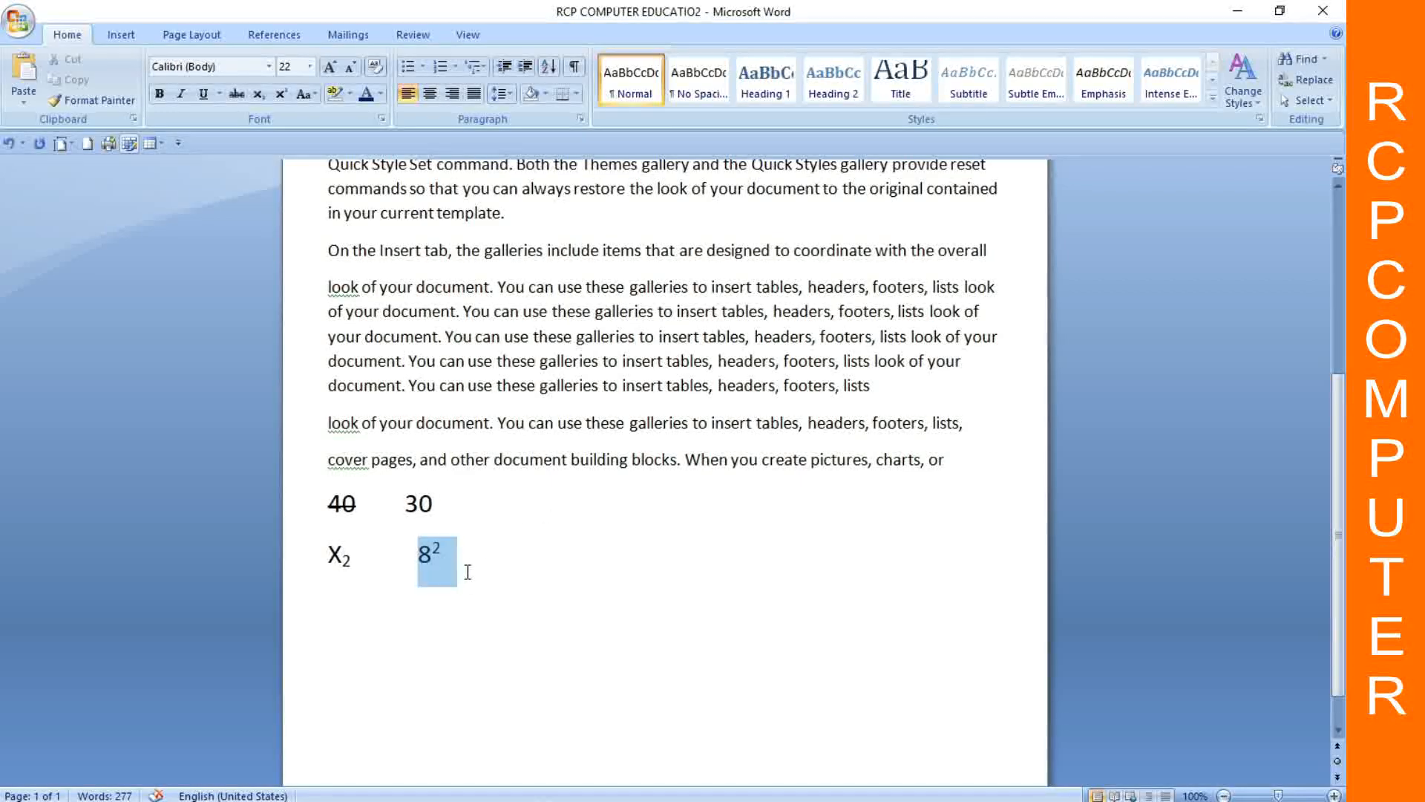
click(309, 548)
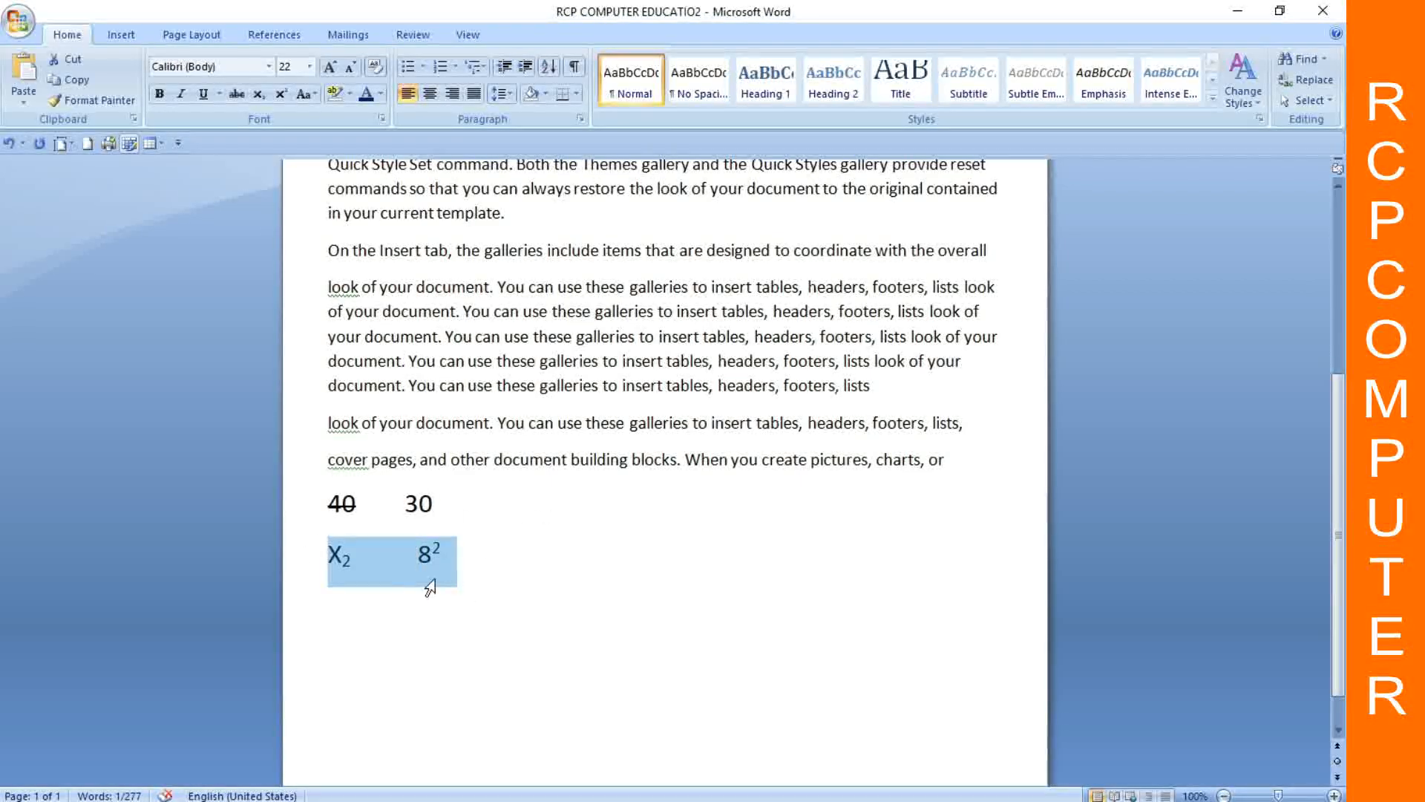
click(574, 586)
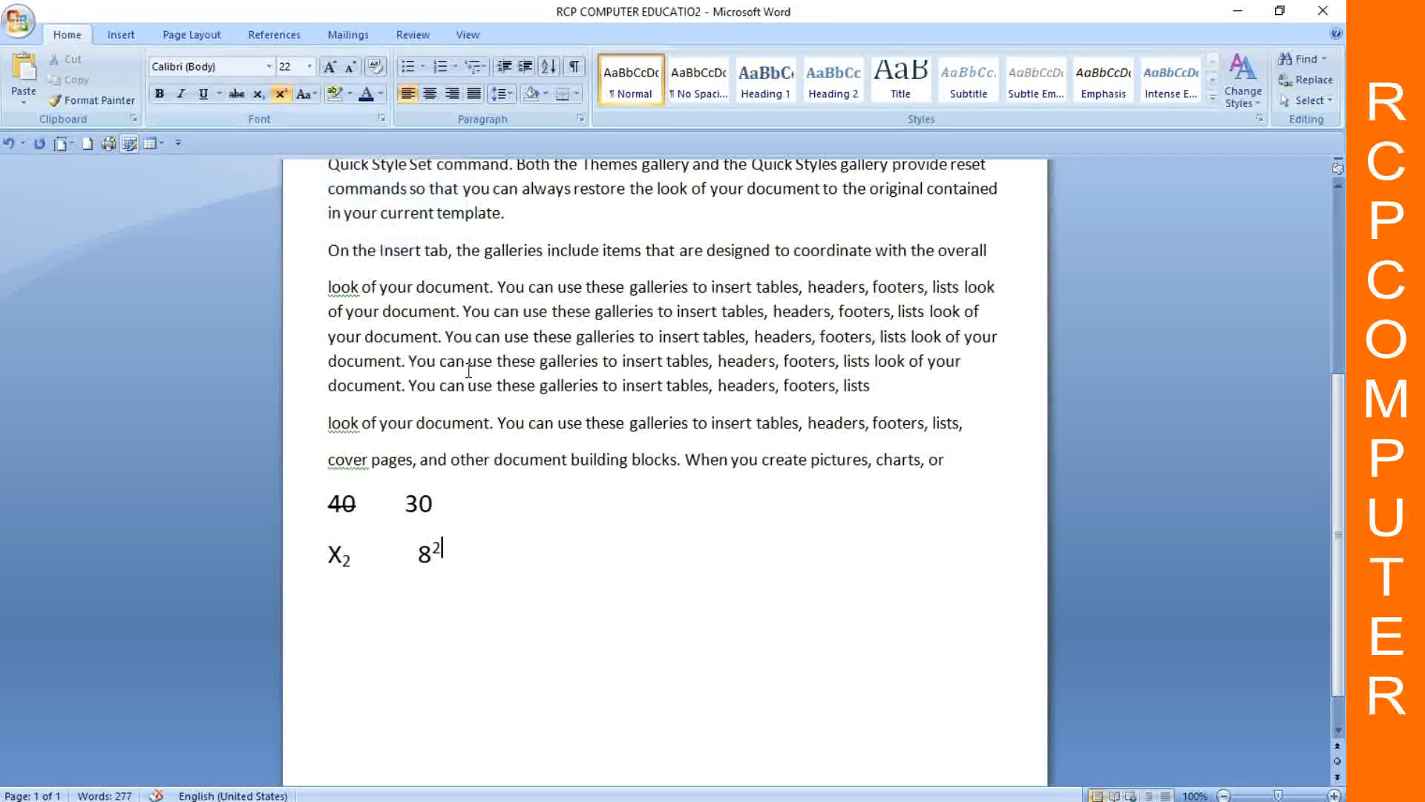
Step: Change the paragraph starting "To change the overall look of your document" to UPPERCASE
scroll(463, 434, up, 3)
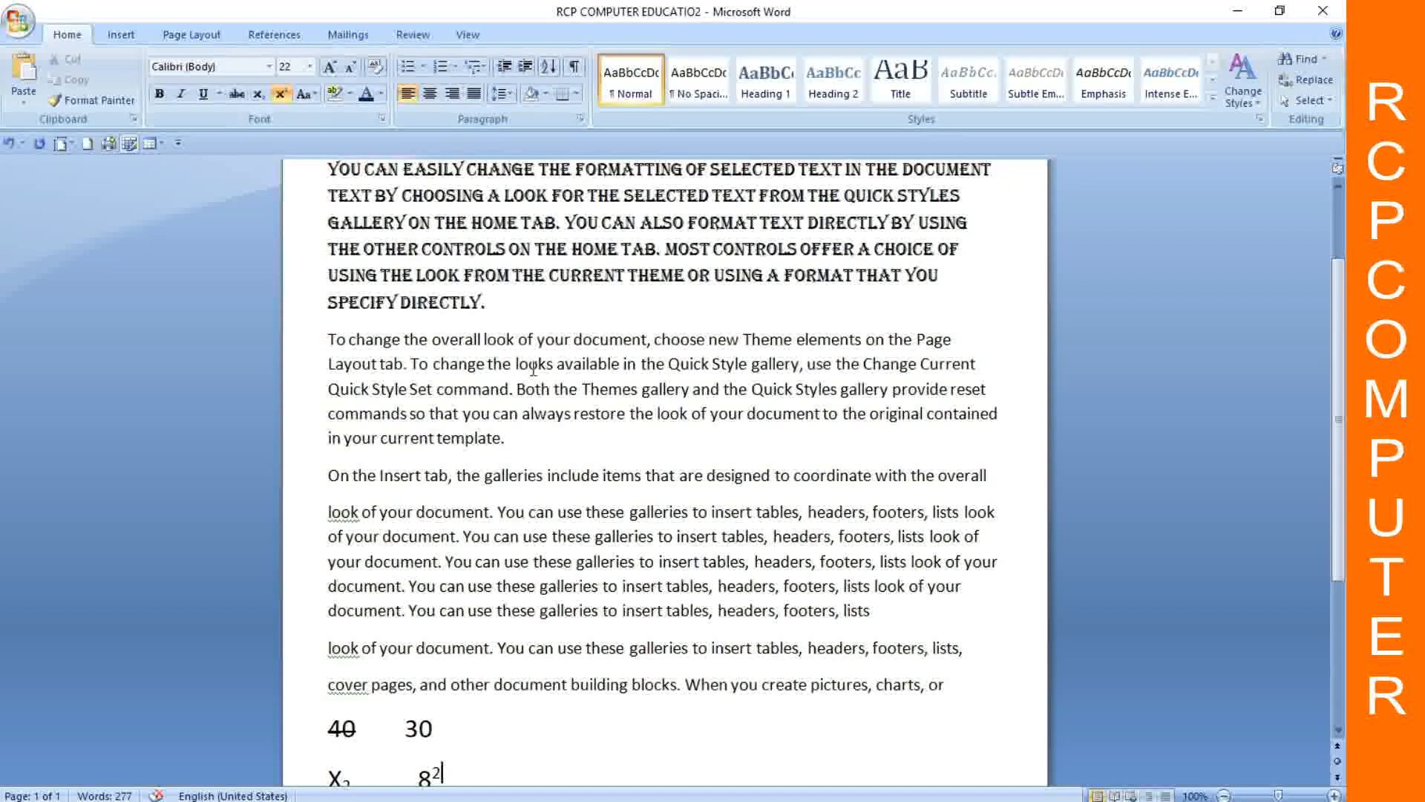
scroll(534, 368, up, 2)
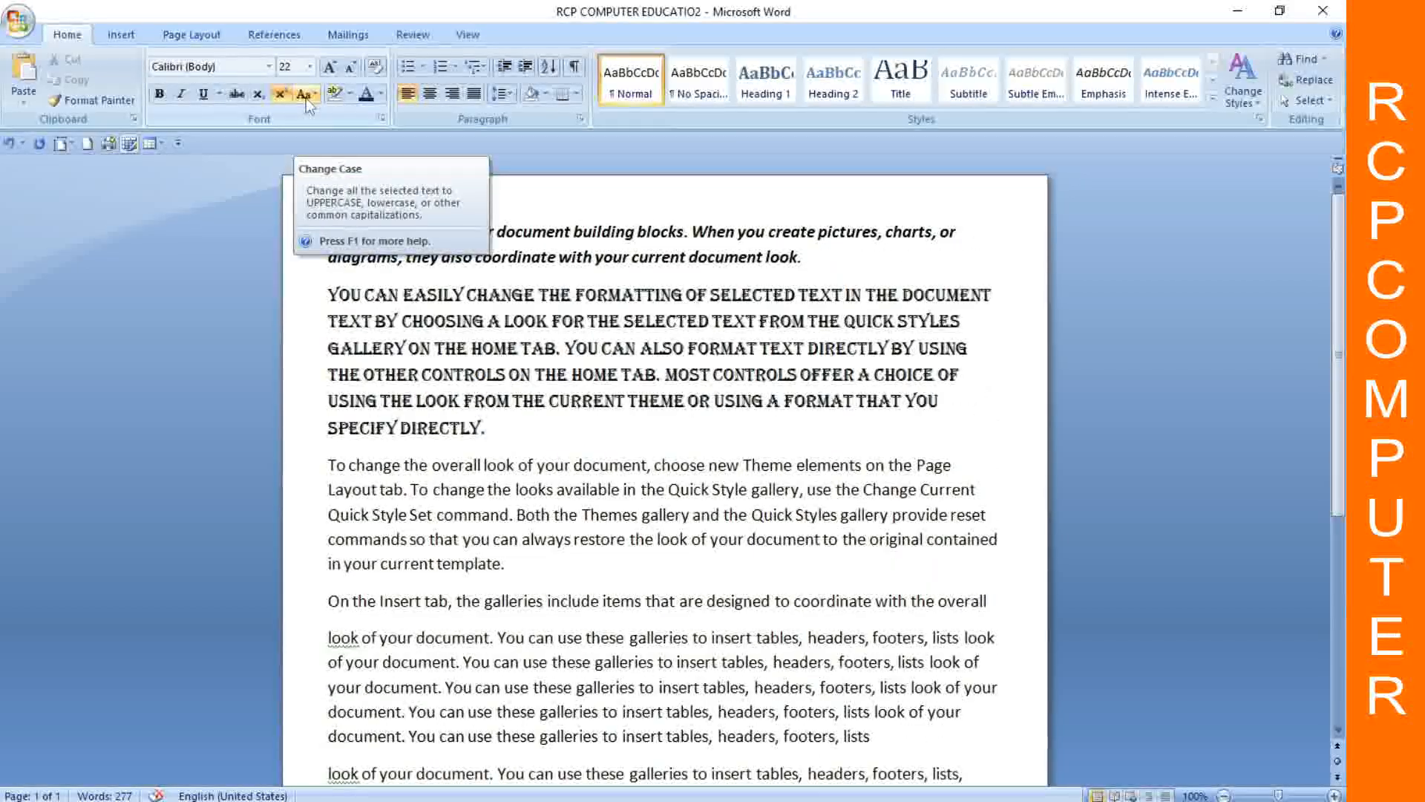
scroll(356, 291, down, 3)
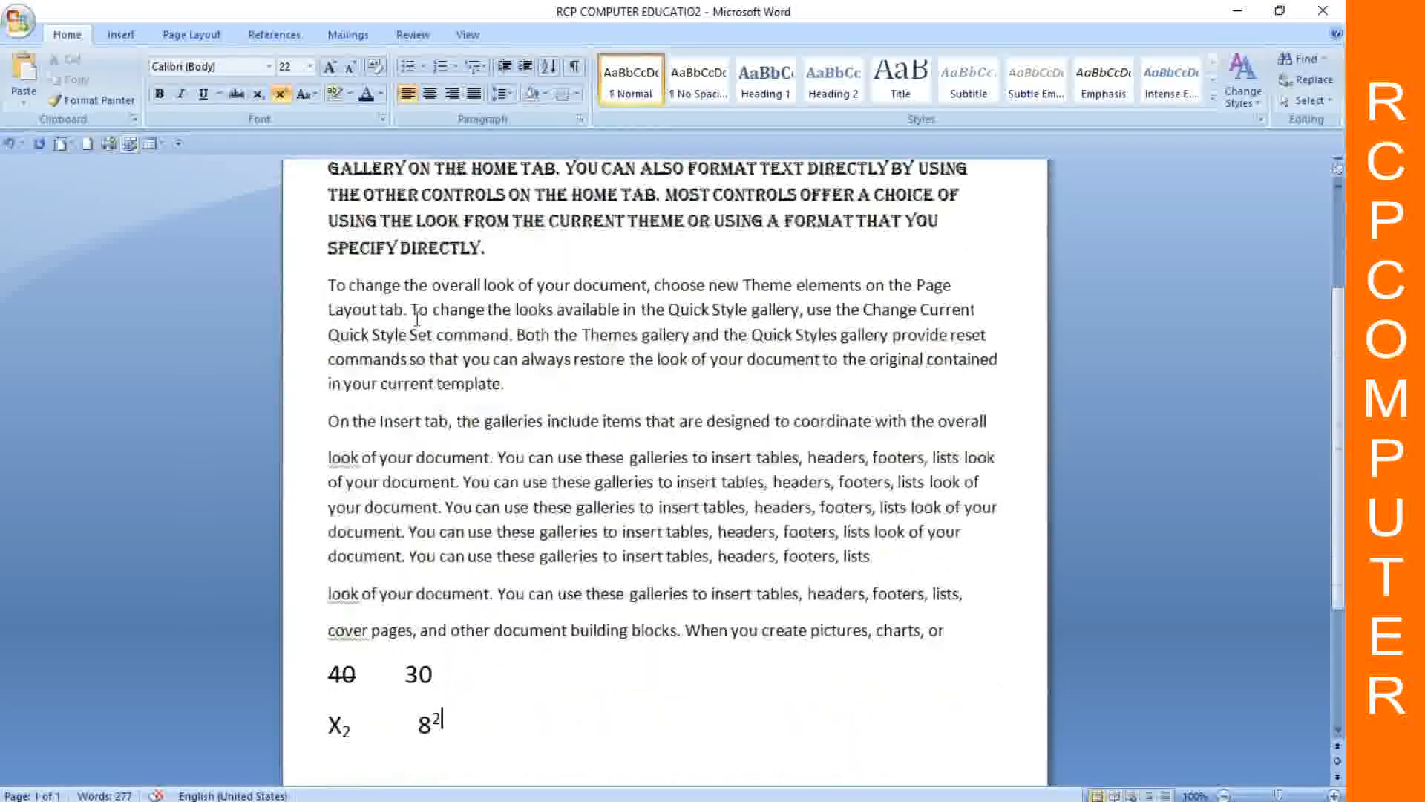
drag(329, 283, 562, 380)
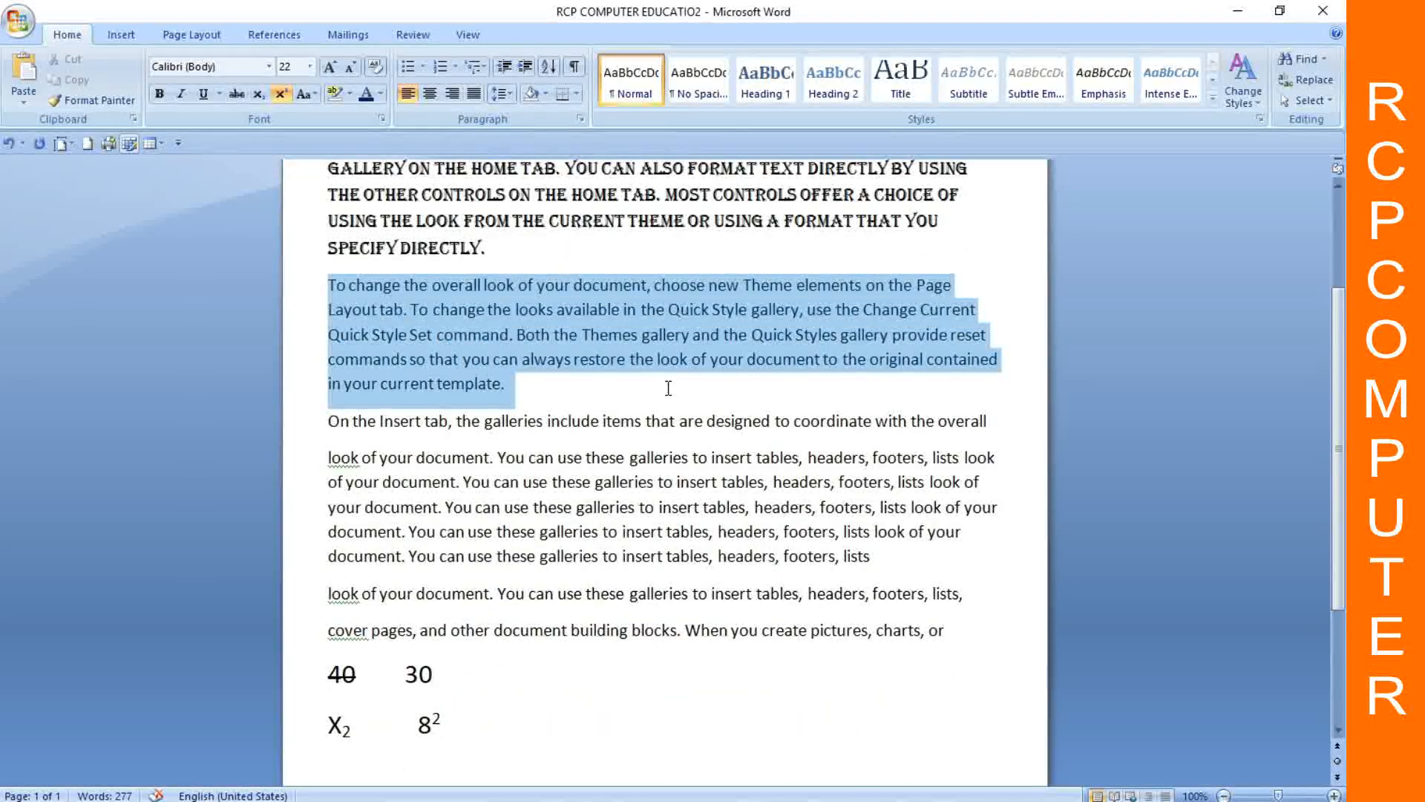
click(316, 95)
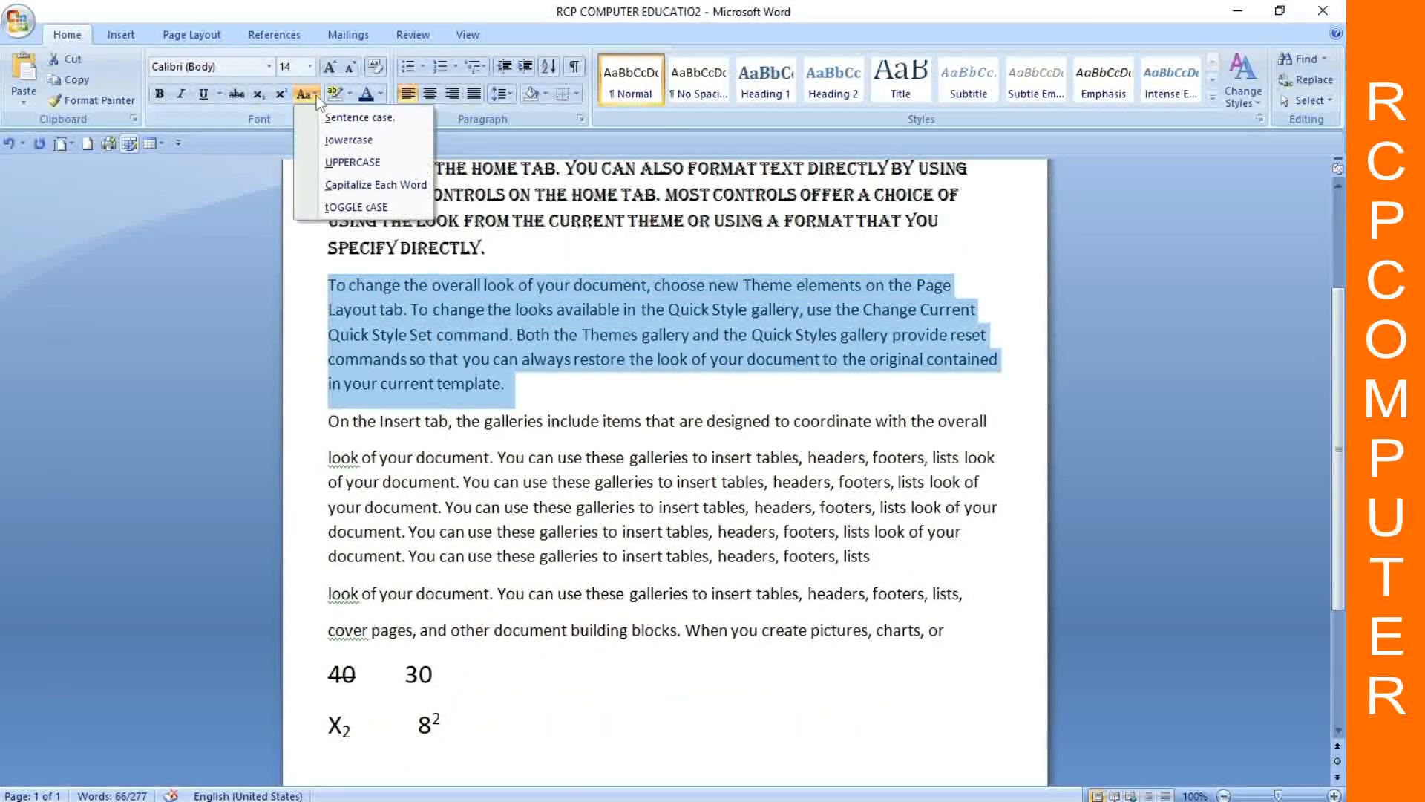
click(350, 163)
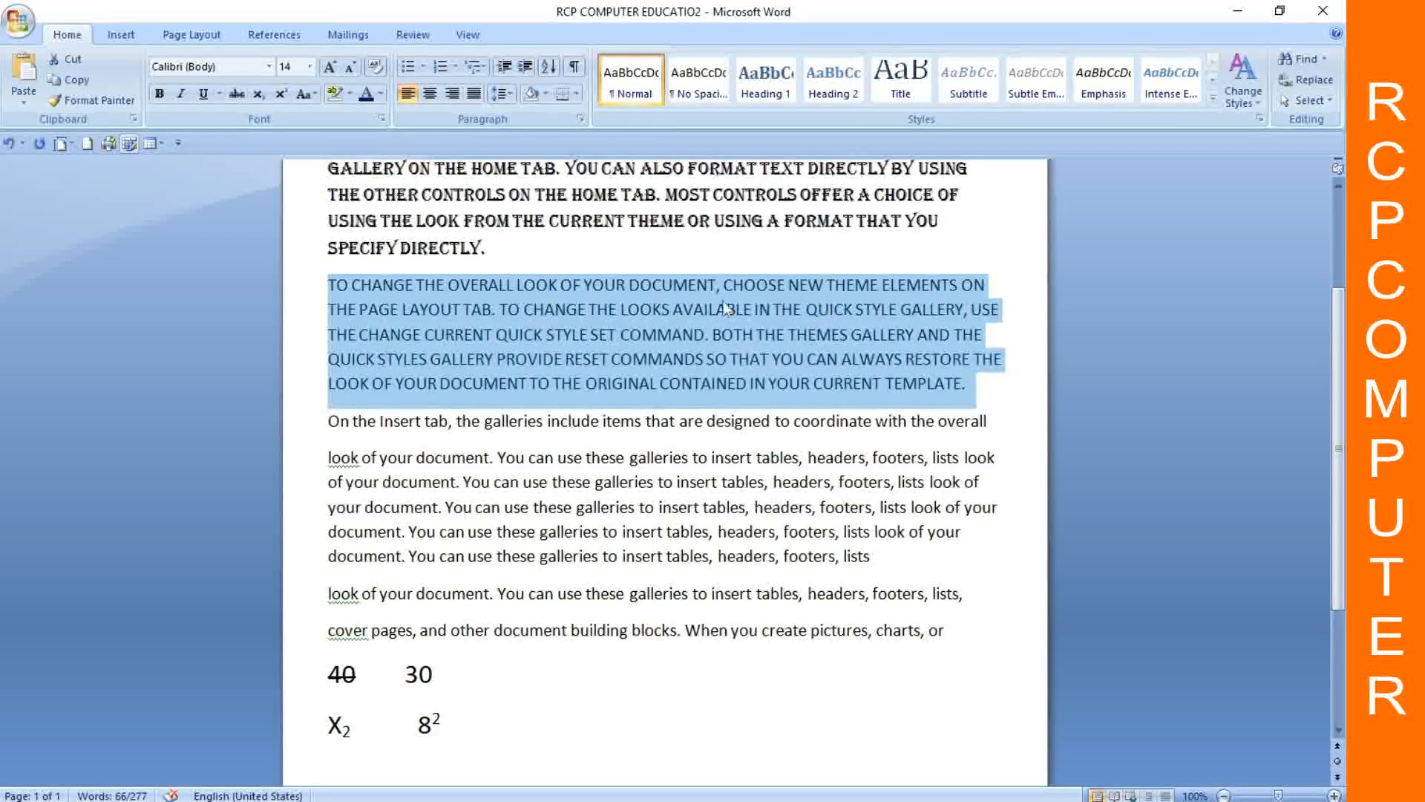
Step: Apply Capitalize Each Word to the same paragraph and return it to UPPERCASE
click(316, 95)
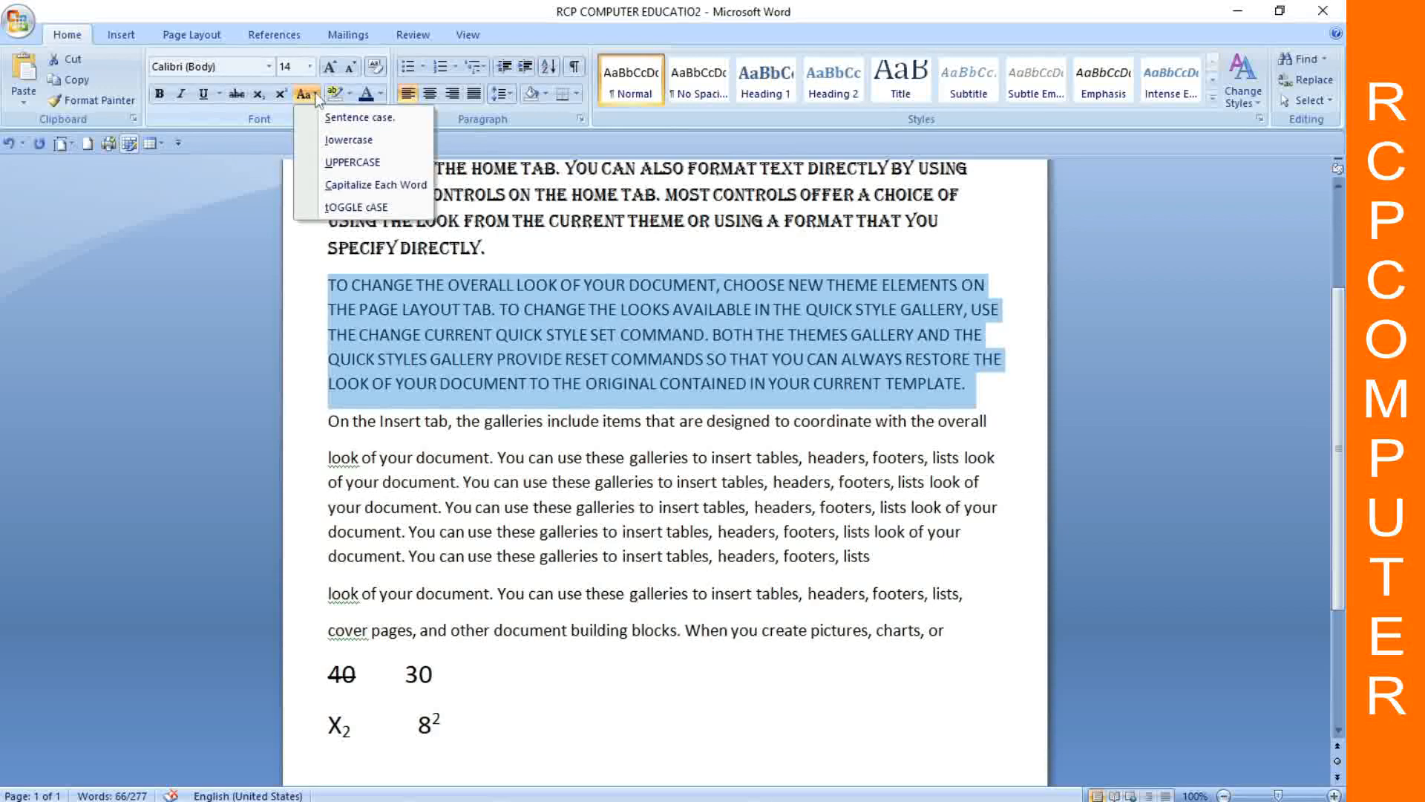
click(376, 185)
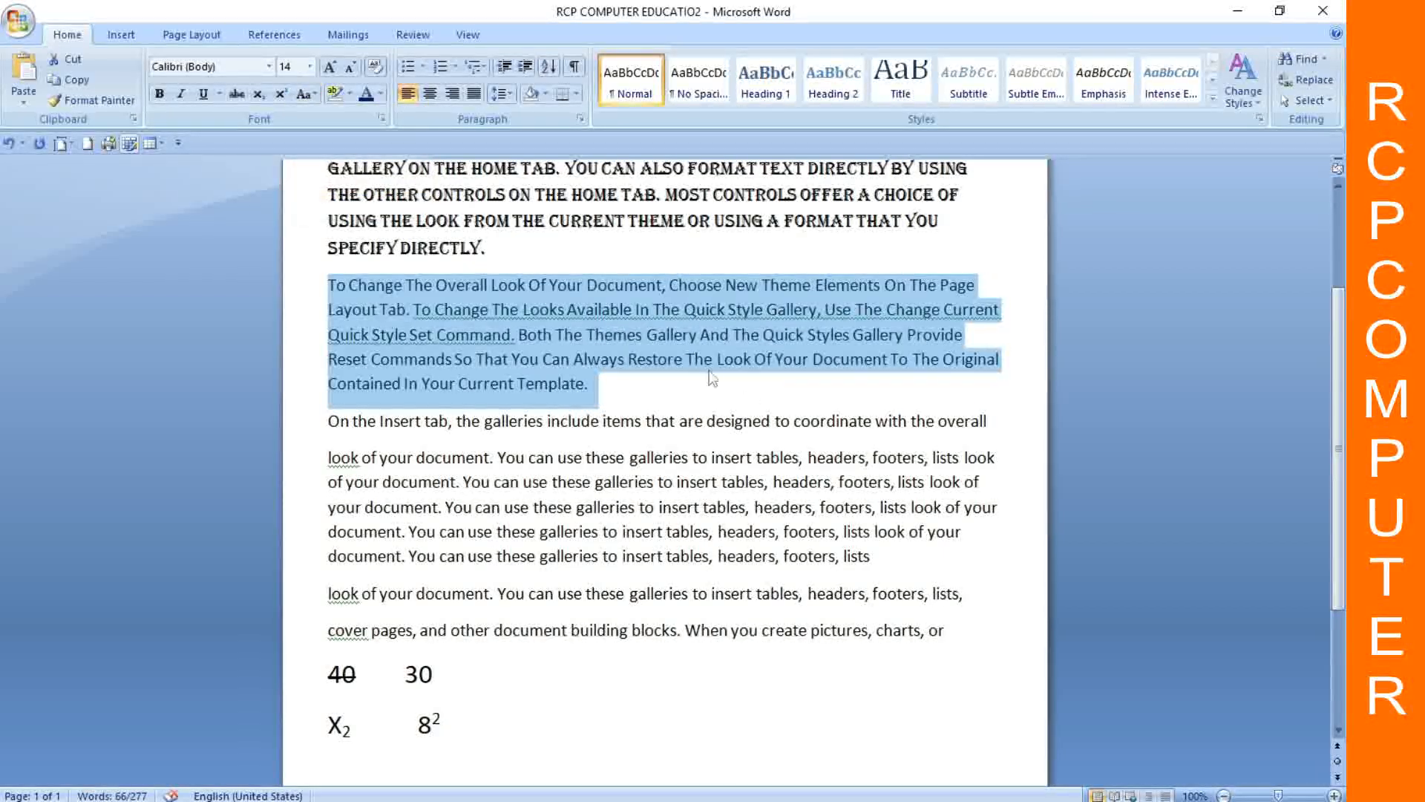
click(312, 94)
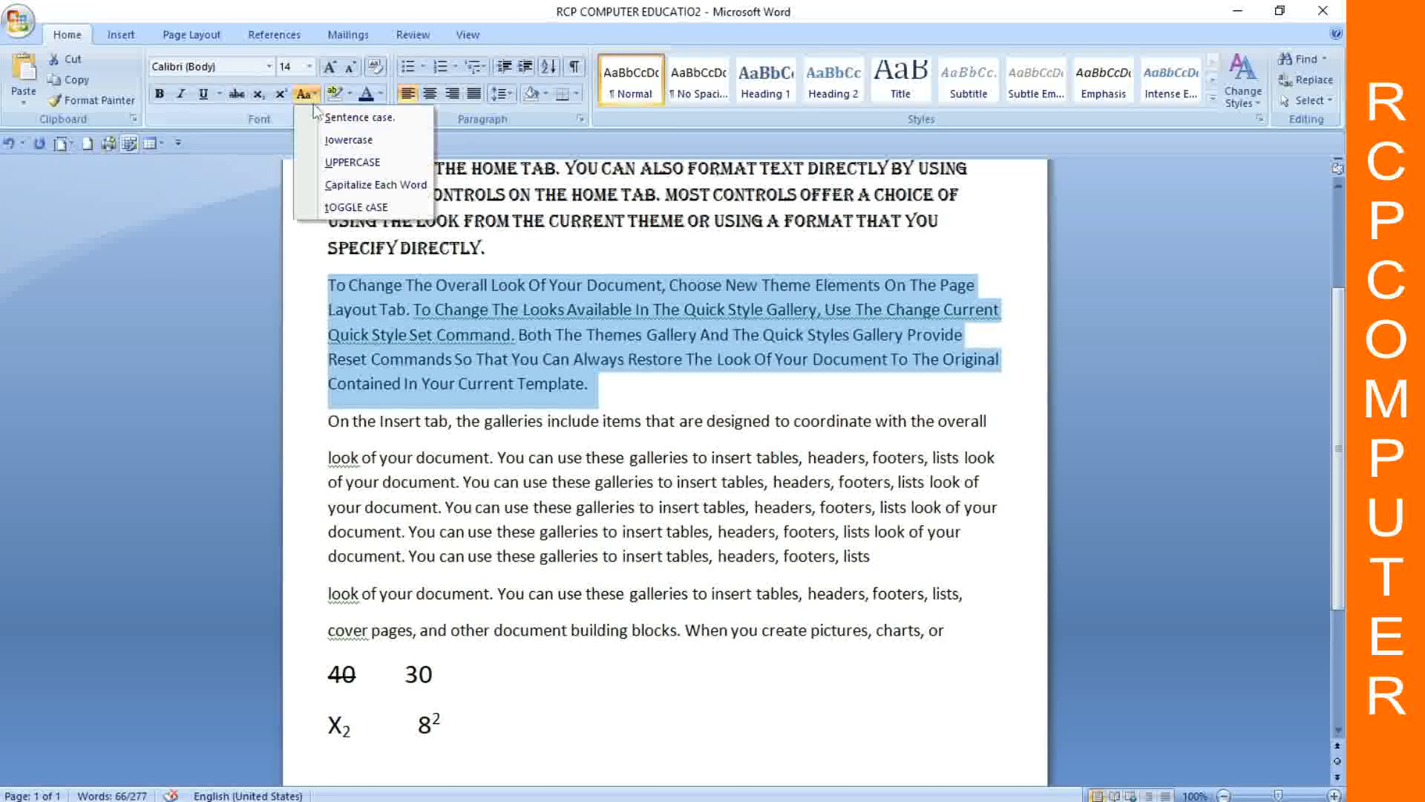
click(334, 163)
click(449, 454)
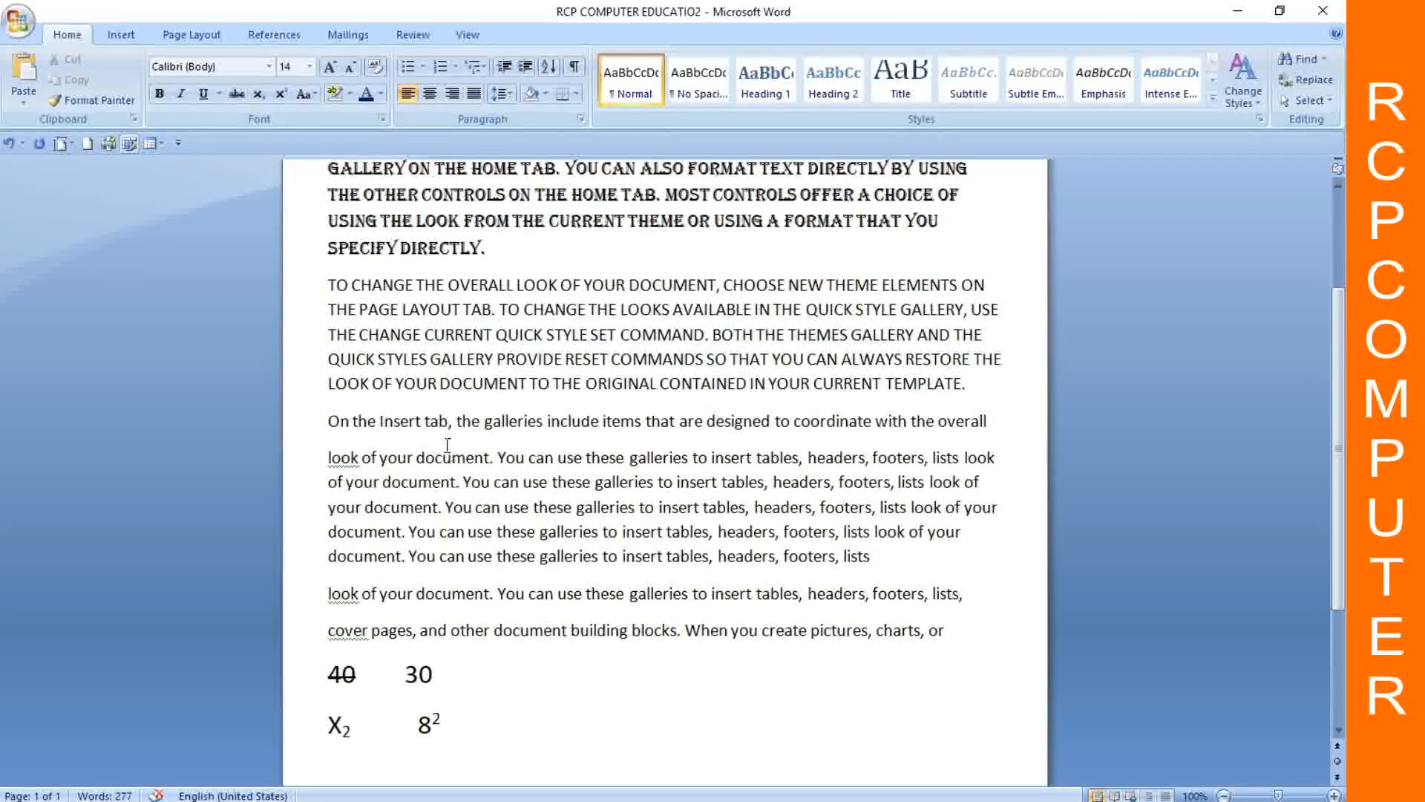
Step: Try font size 48 on the text from "On the Insert tab" through "charts, or", and undo the size change
click(309, 66)
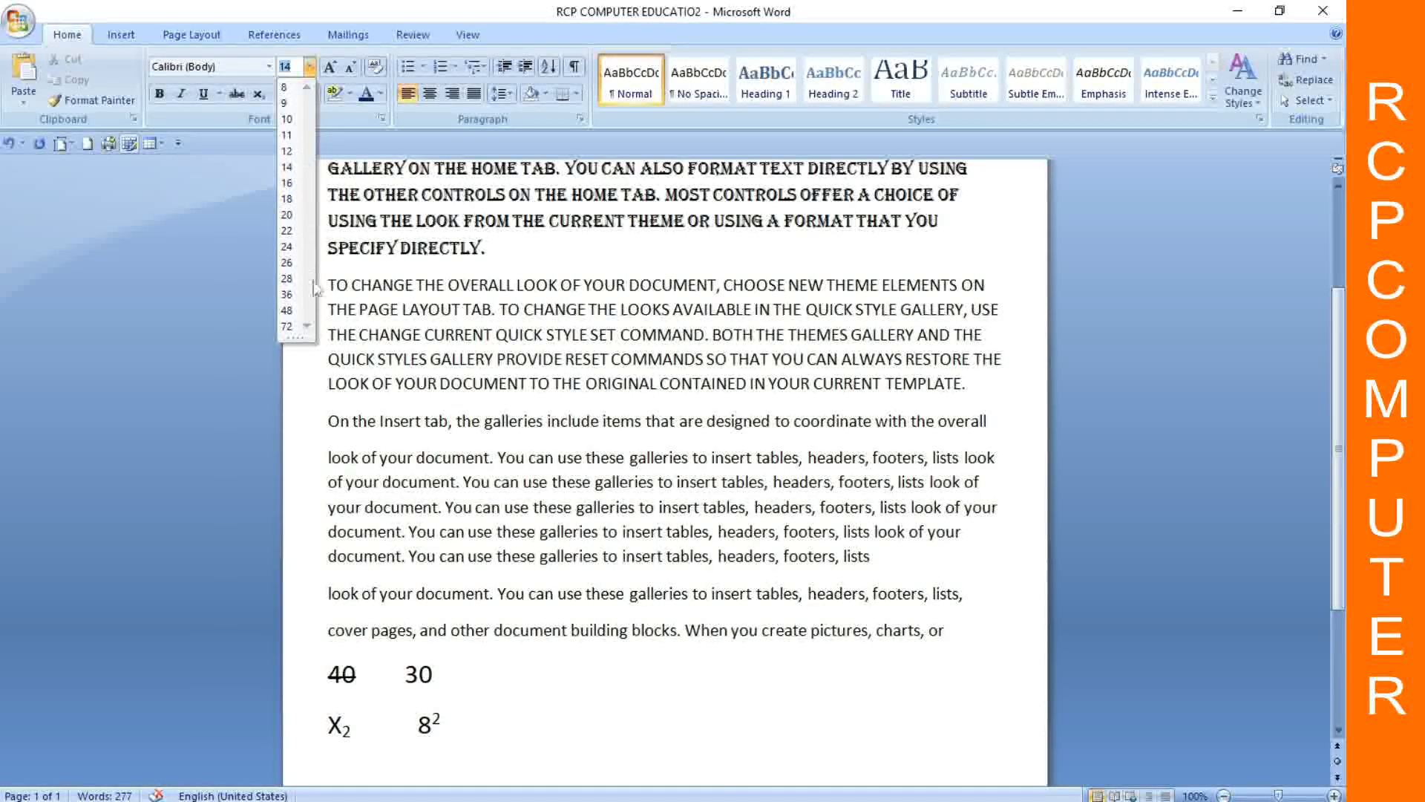
click(332, 426)
double_click(455, 593)
drag(311, 428, 310, 631)
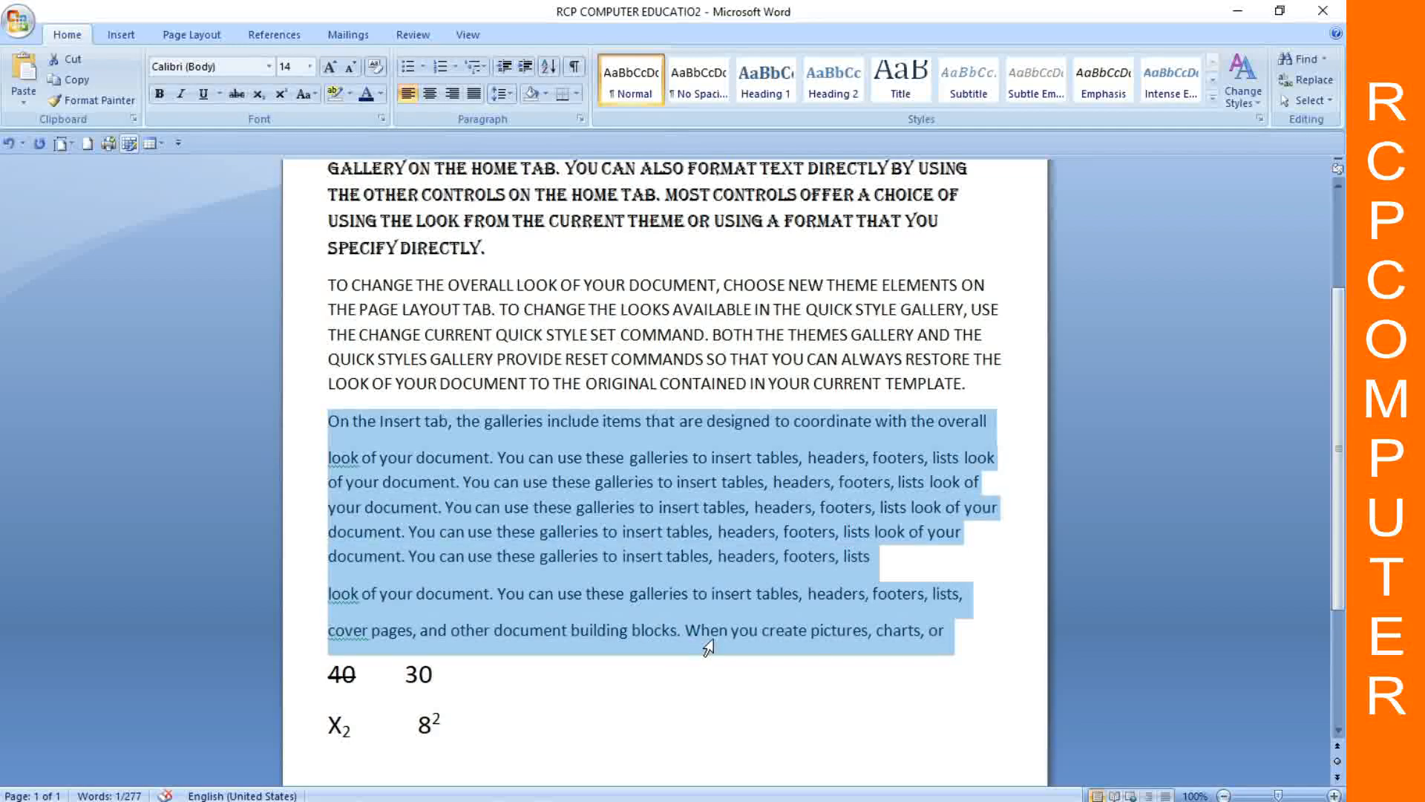
click(310, 66)
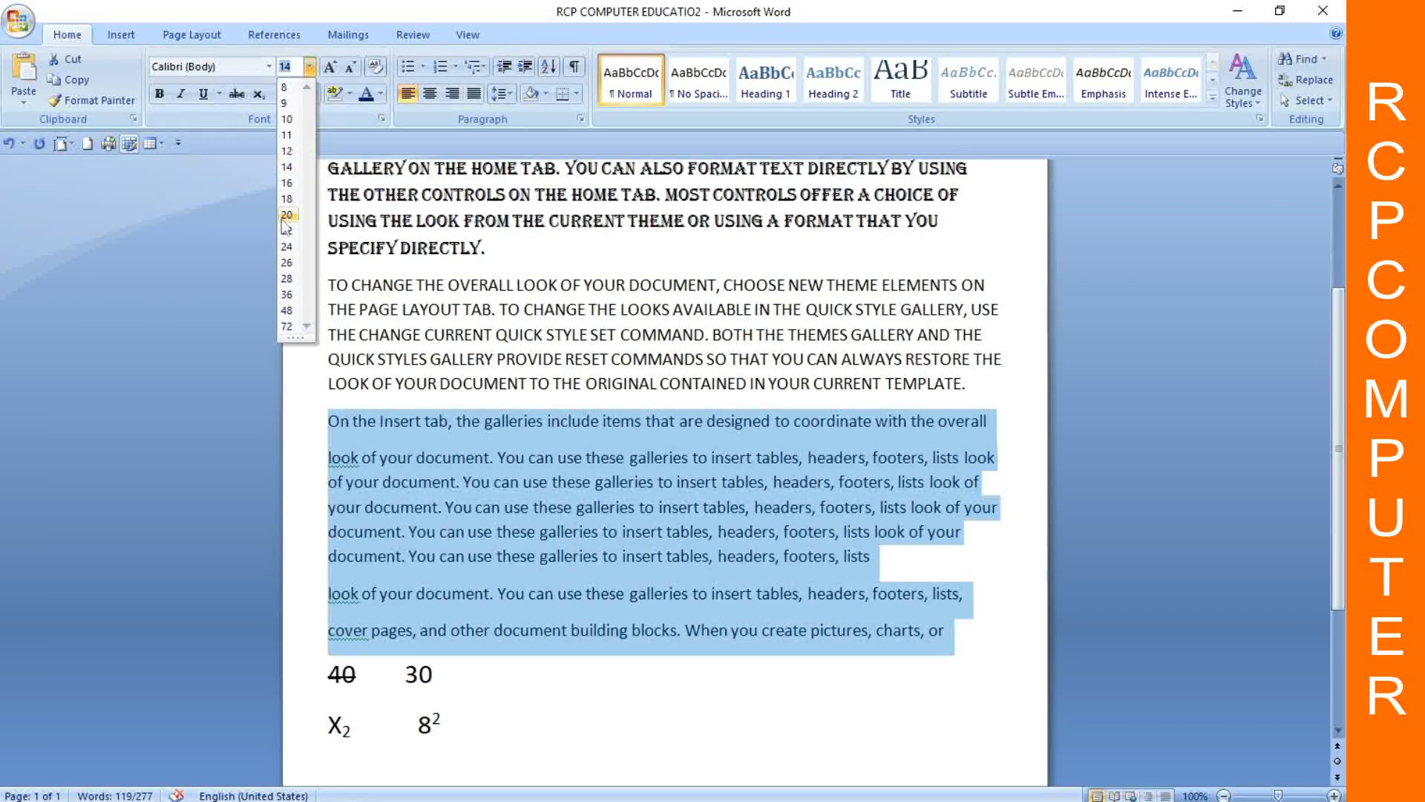
click(287, 311)
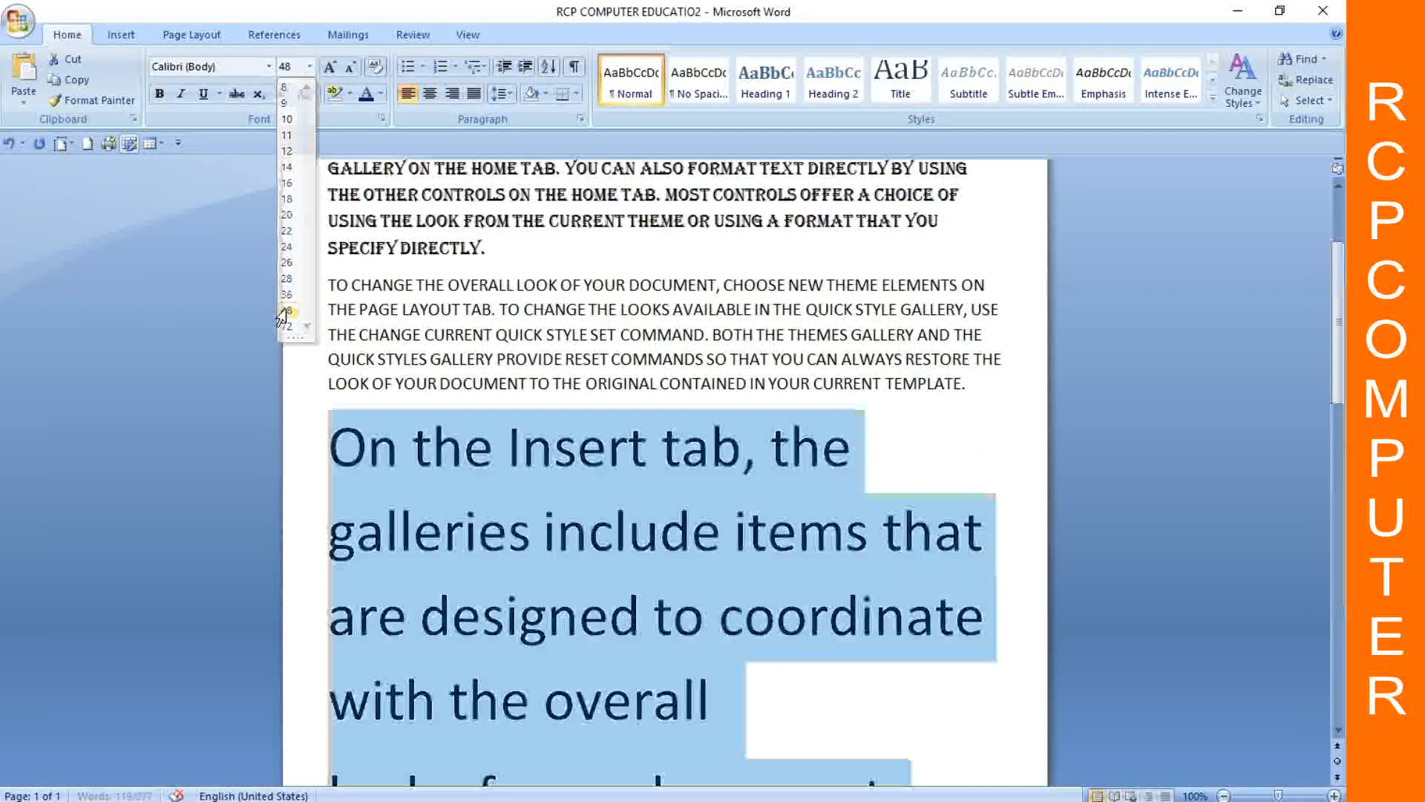
scroll(479, 493, down, 3)
scroll(479, 494, up, 3)
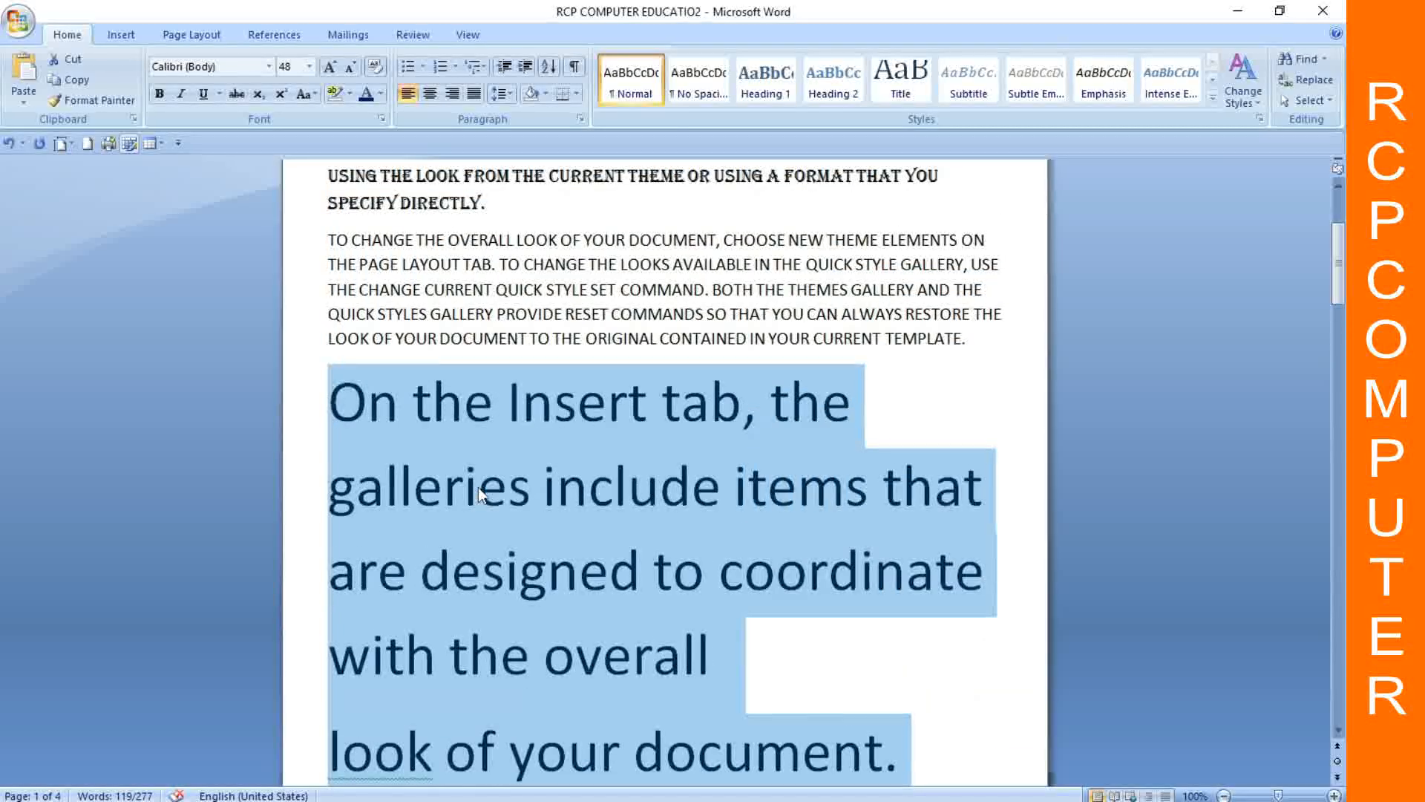
key(ctrl+z)
click(550, 511)
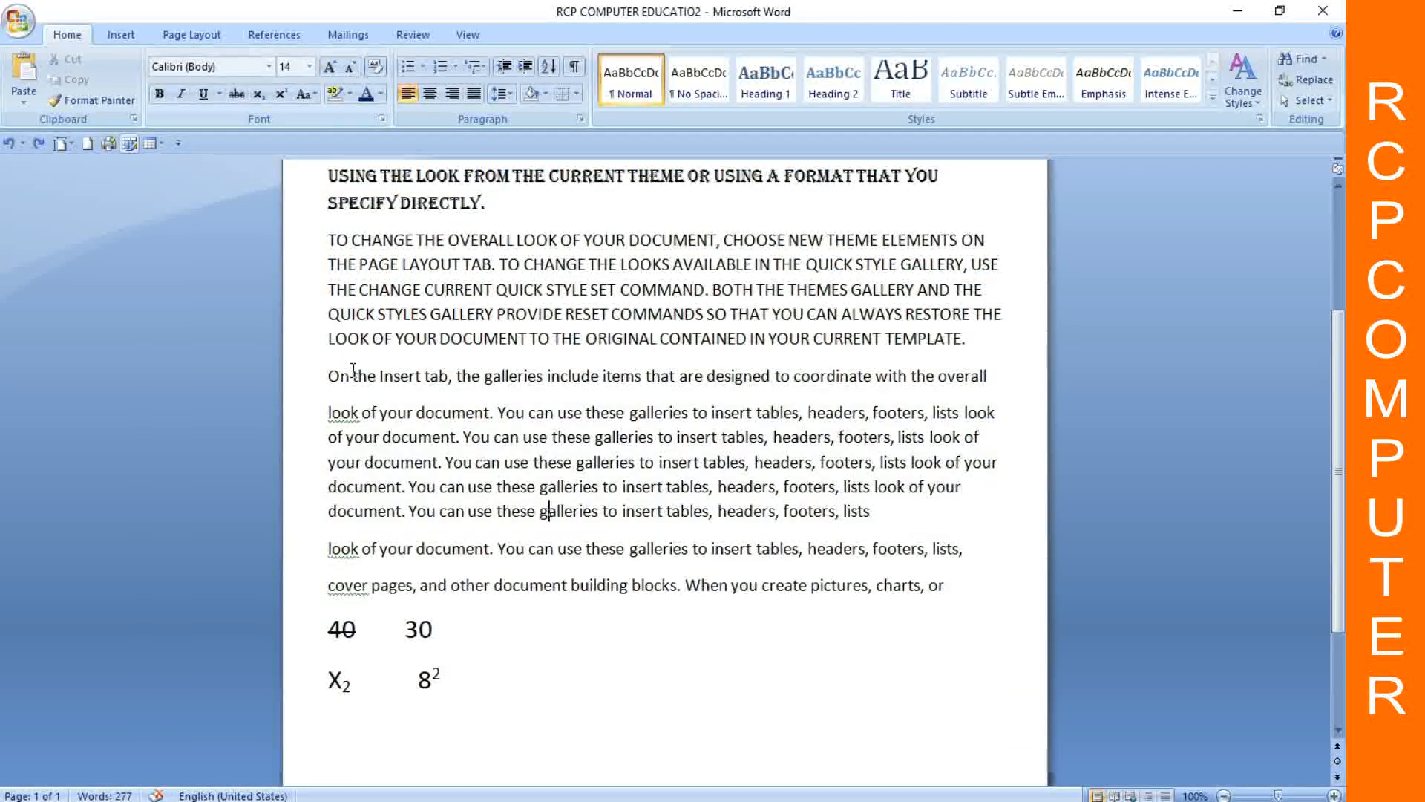
Step: Enlarge the three lines starting "On the Insert tab" by four Grow Font increments
drag(353, 375, 1028, 433)
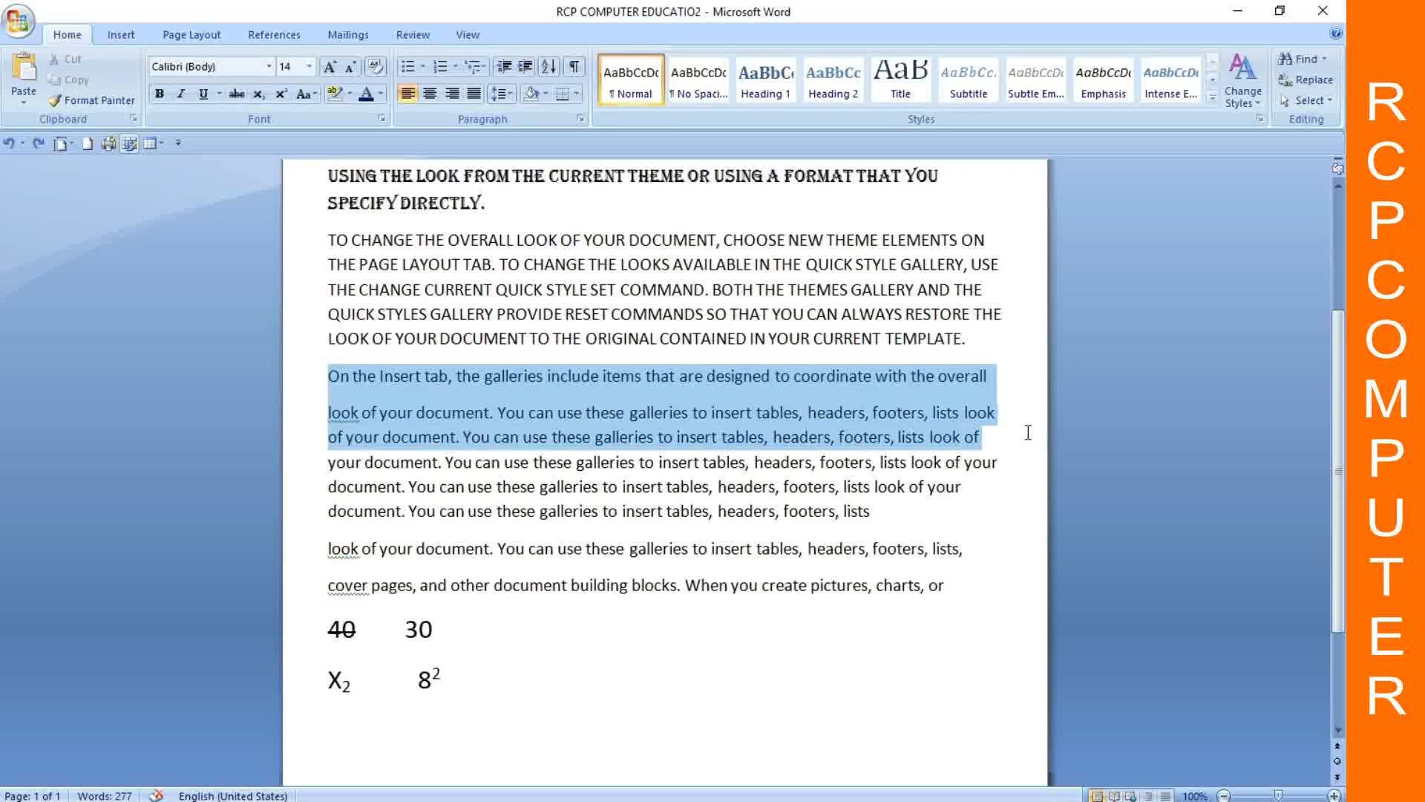
click(329, 67)
click(330, 68)
click(330, 67)
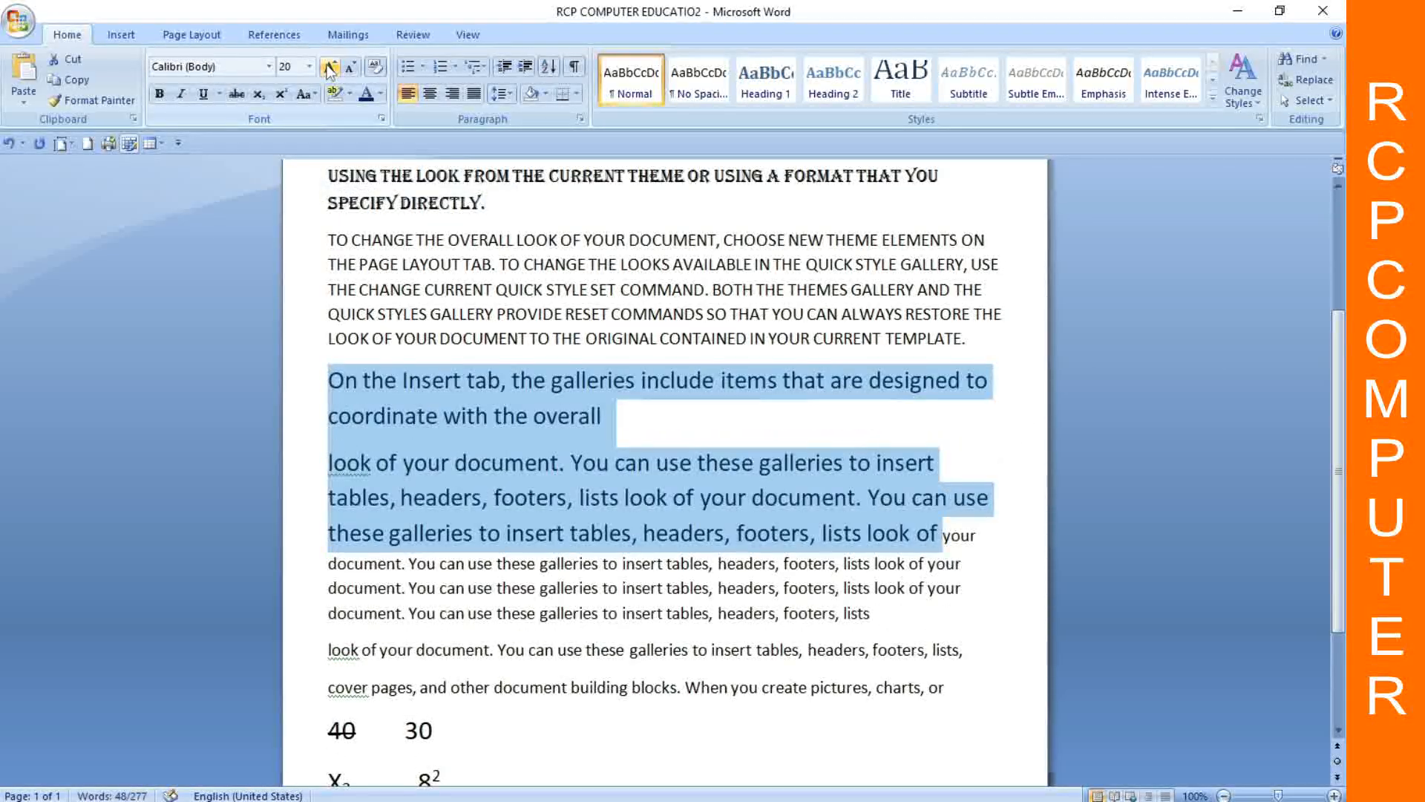
click(329, 67)
Step: Shrink the enlarged lines with Shrink Font until their size is 14
click(350, 69)
click(349, 69)
click(349, 69)
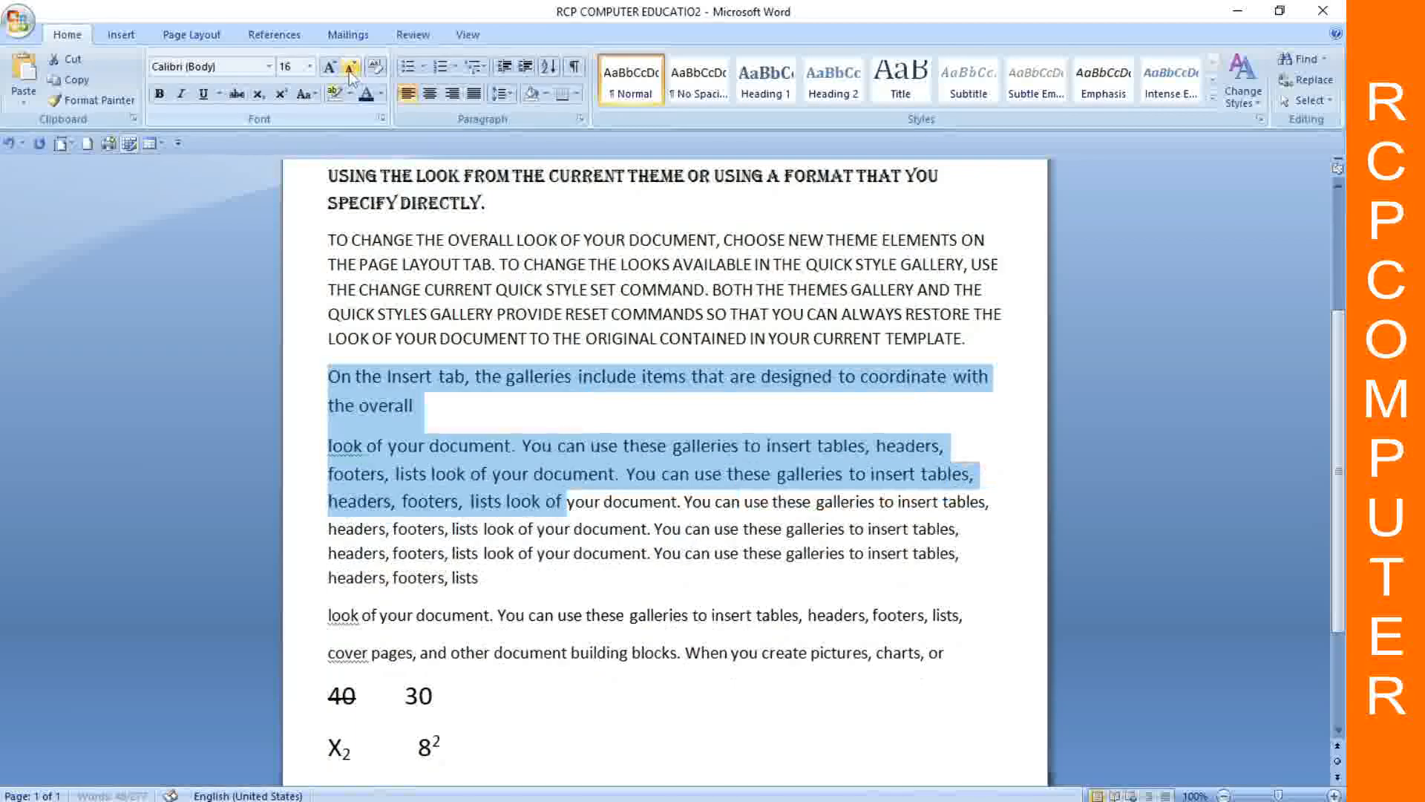
click(349, 69)
click(651, 548)
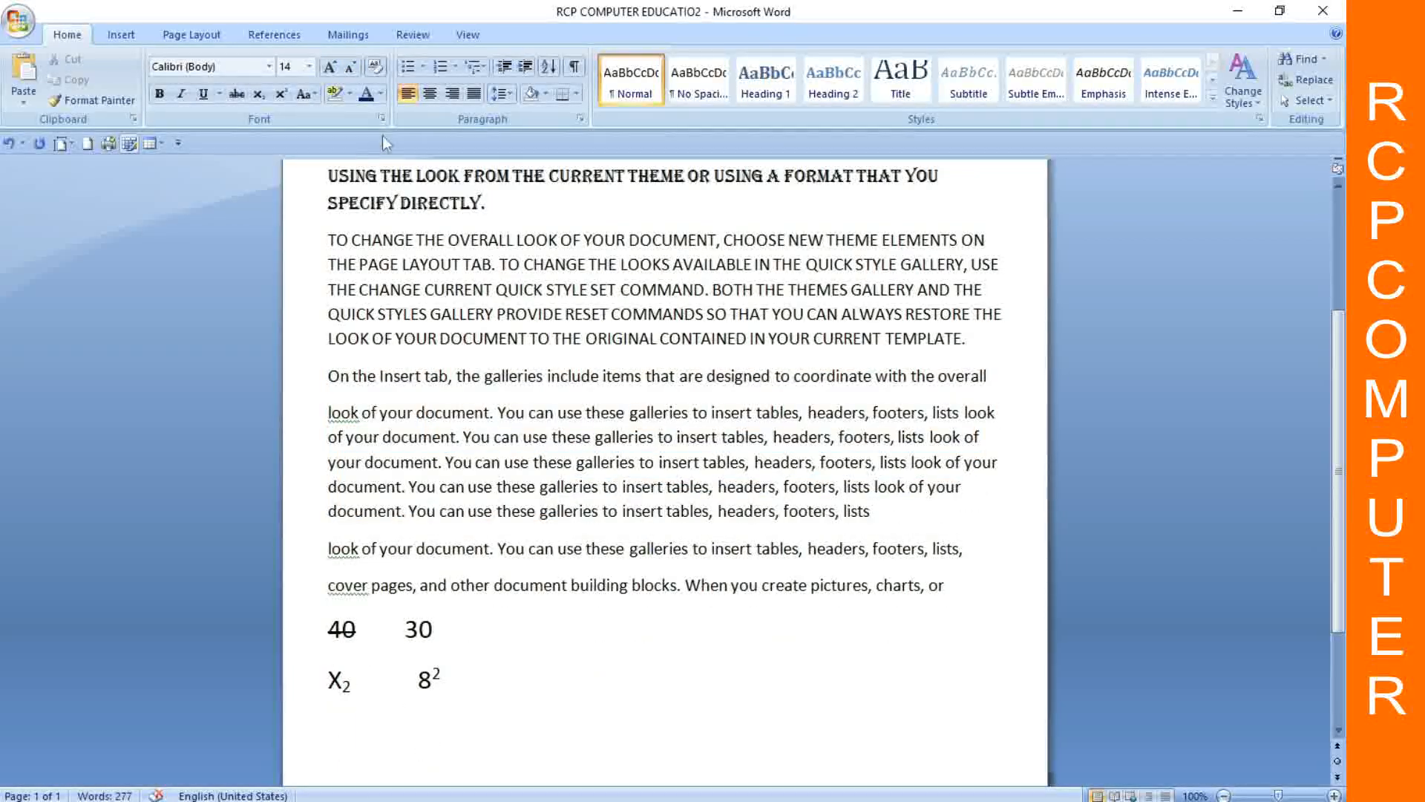
Step: Highlight the line "You can easily change the formatting of selected text in the document" in green
scroll(485, 282, up, 3)
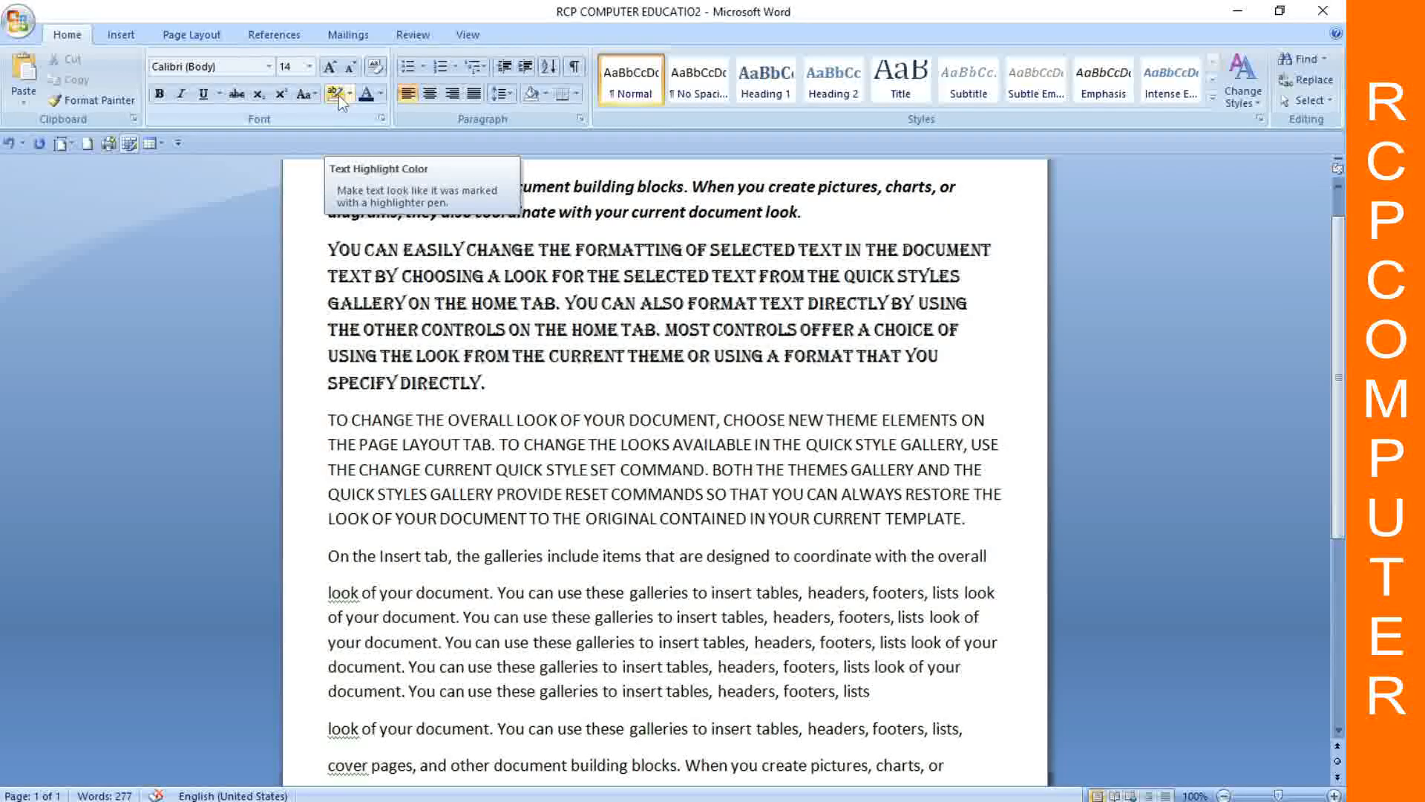
drag(328, 250, 994, 252)
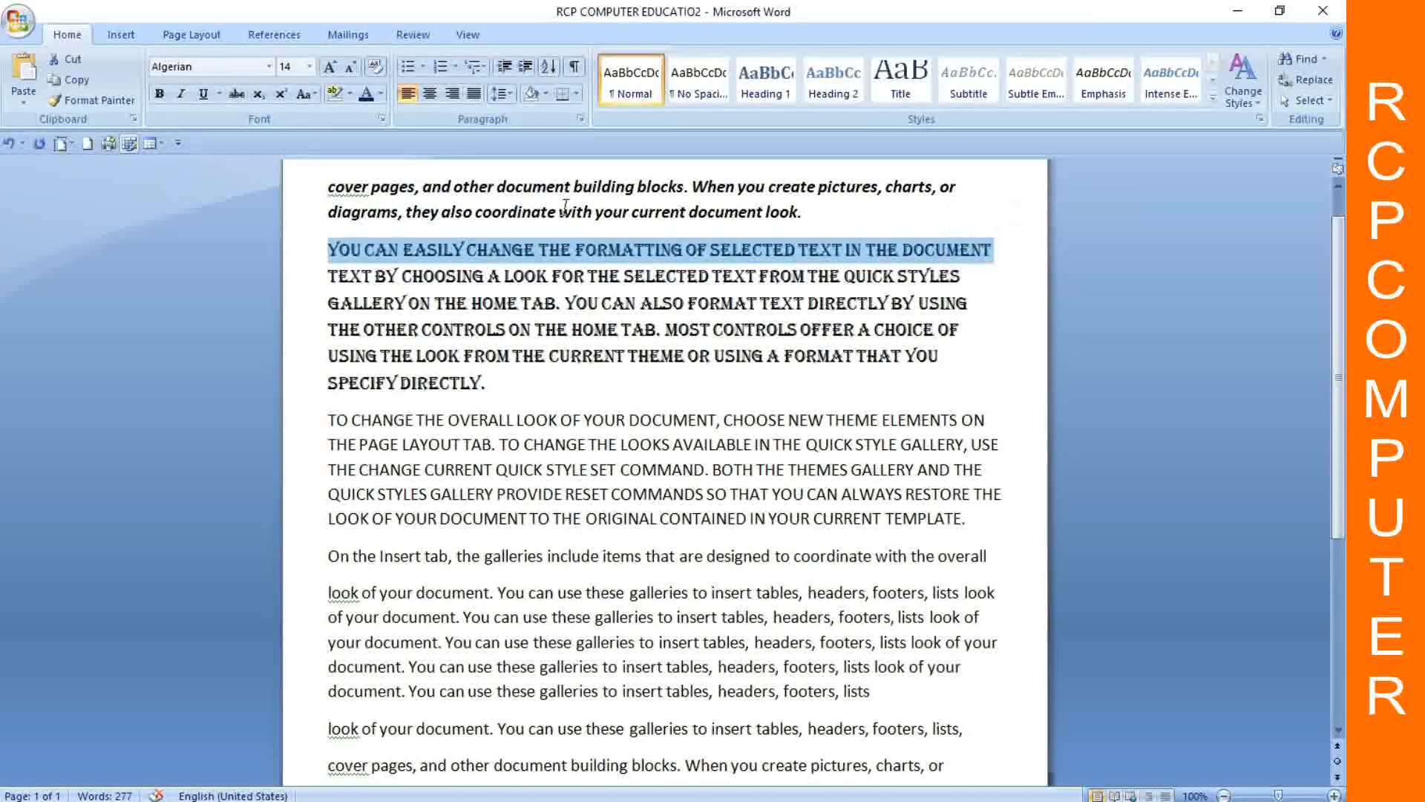
click(349, 94)
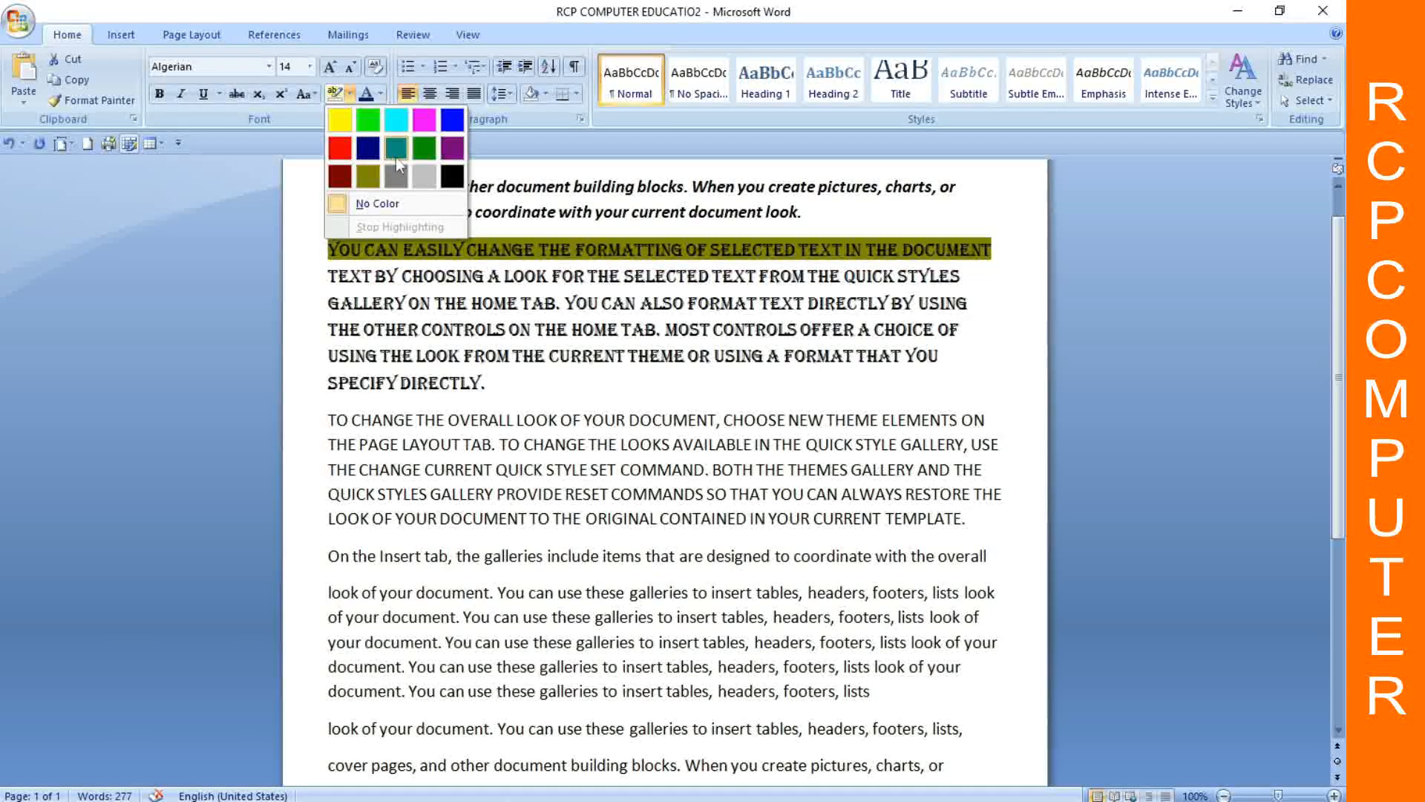
click(425, 150)
click(629, 372)
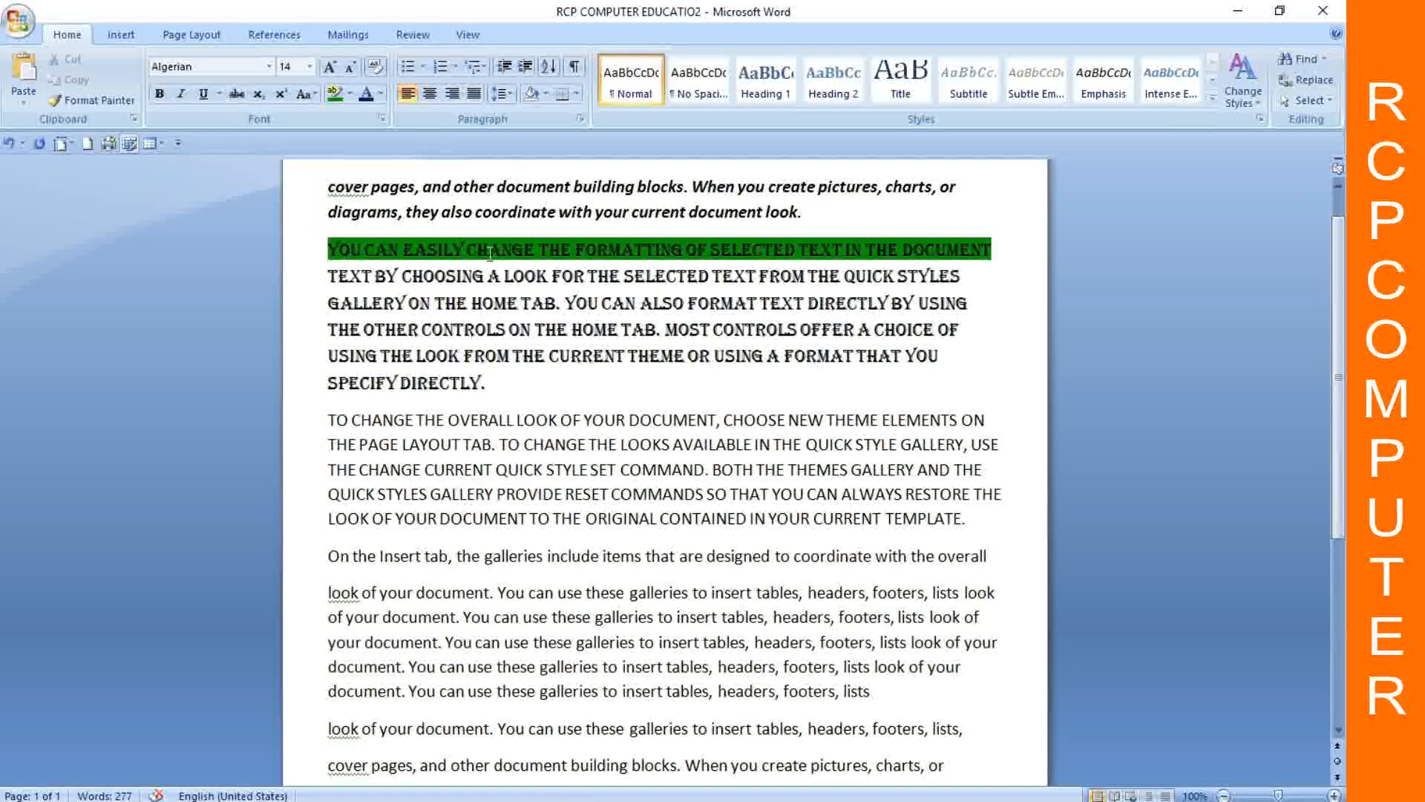
Step: Clear the green highlight by painting the paragraph's unhighlighted formatting over the line, and reapply the green highlight
scroll(865, 458, down, 3)
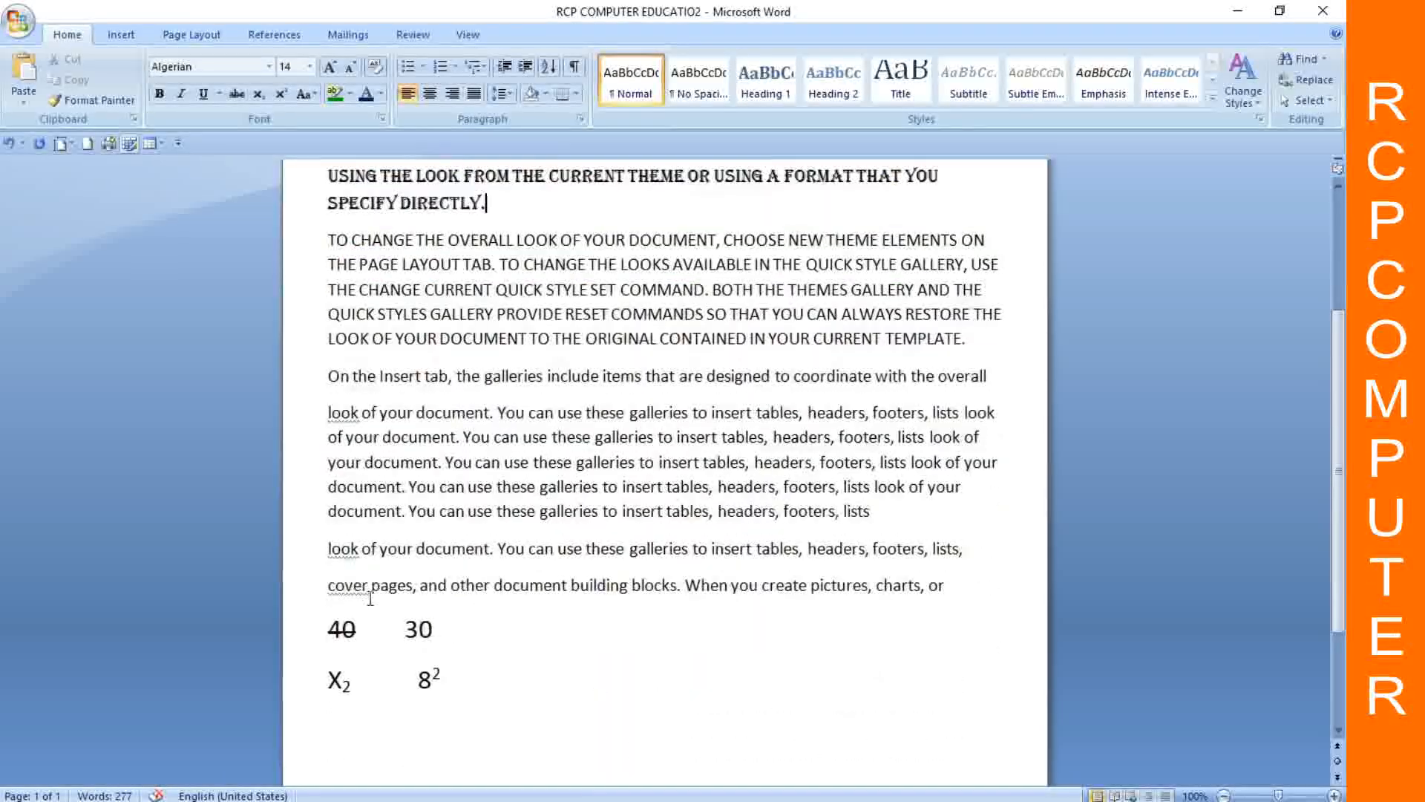
scroll(113, 172, up, 3)
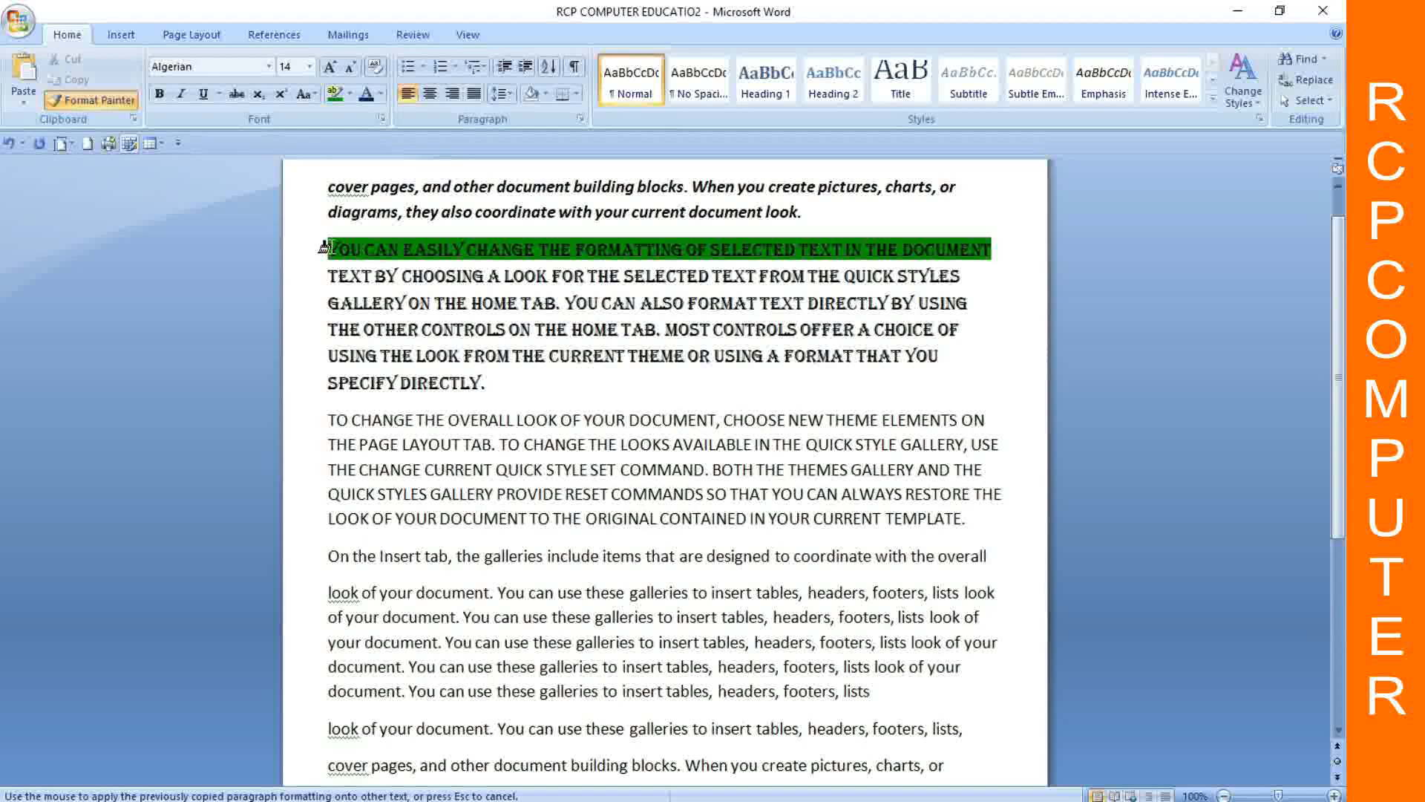
drag(327, 251, 686, 260)
drag(963, 250, 974, 260)
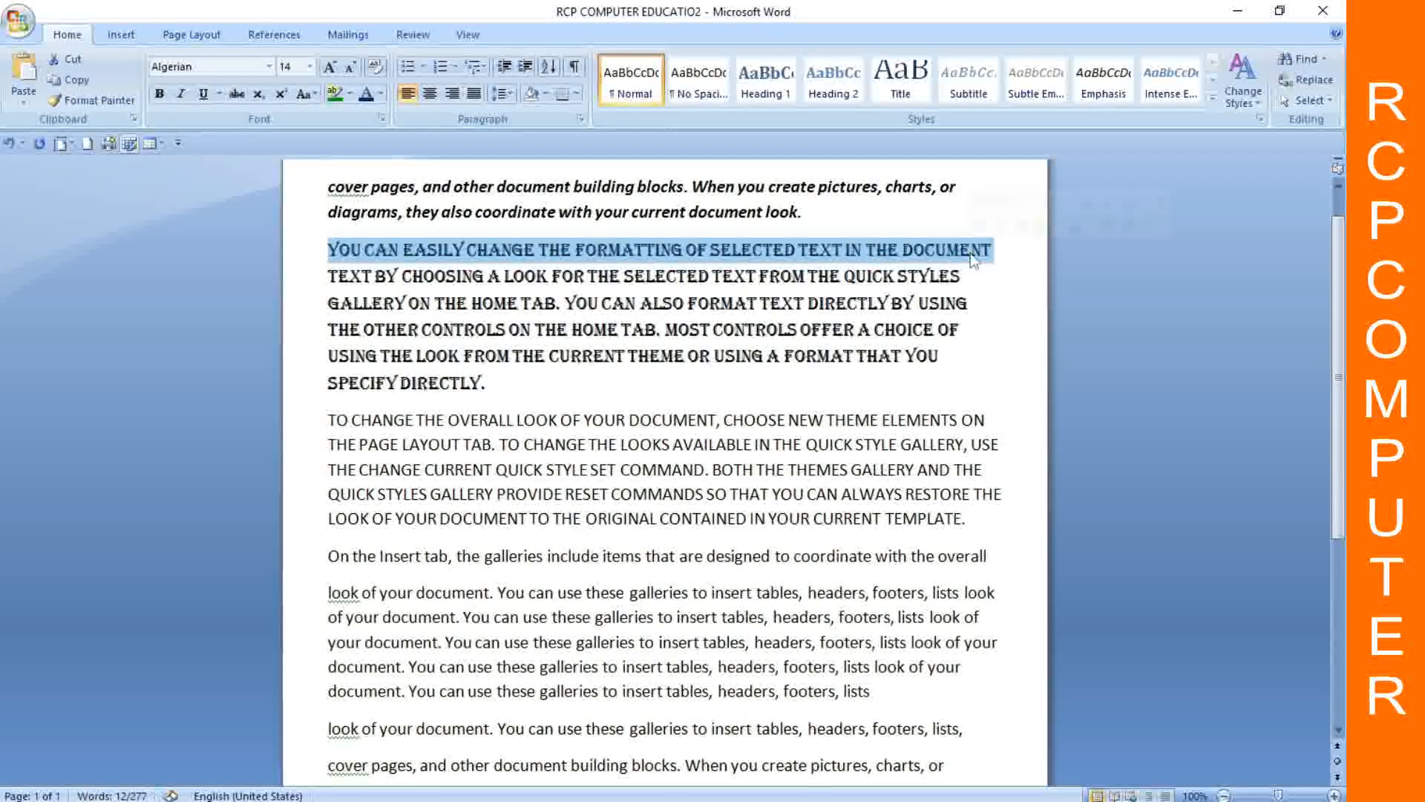
click(335, 95)
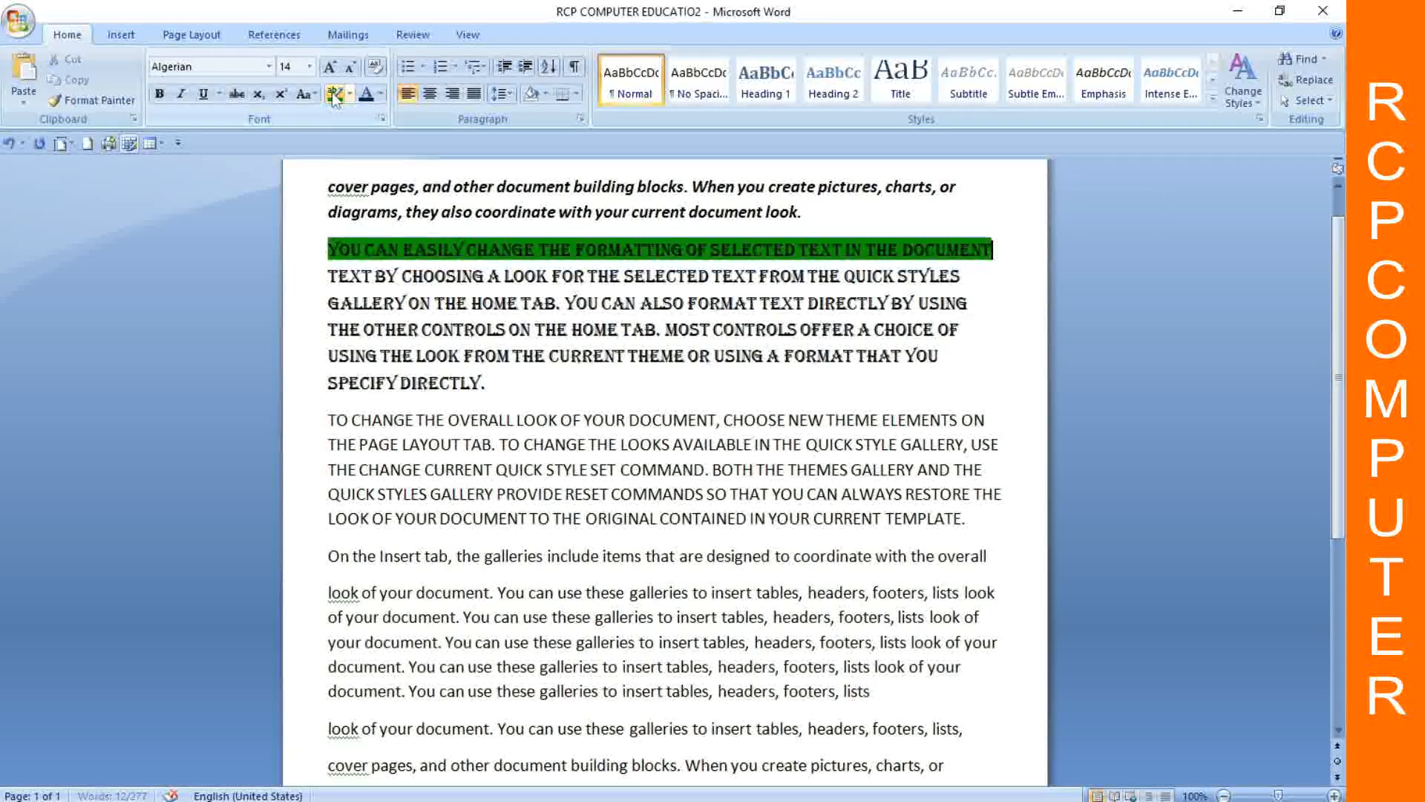
Step: Copy the Algerian formatting of the green-highlighted line onto the last text line, starting "cover pages, and other document building blocks", with Format Painter
scroll(361, 425, down, 3)
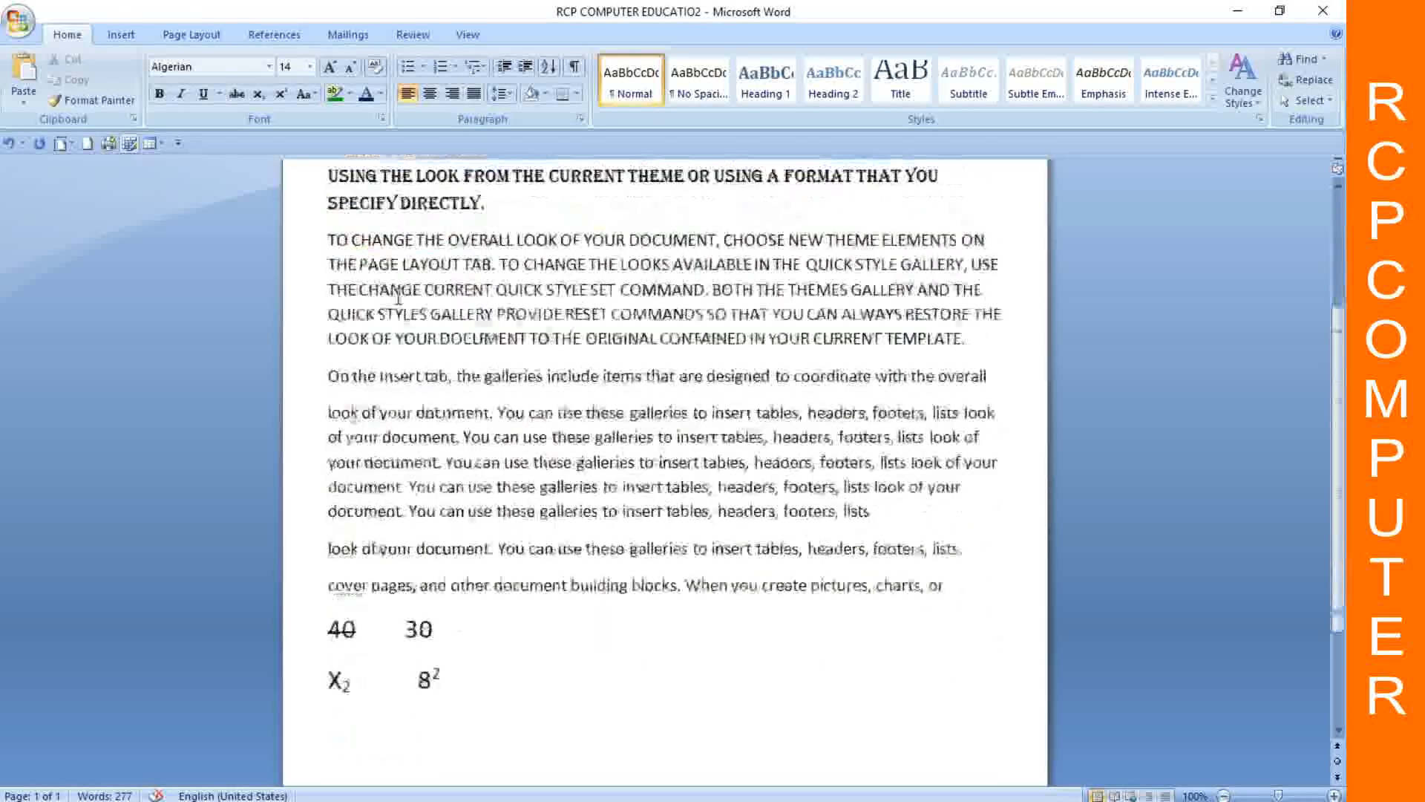
click(97, 99)
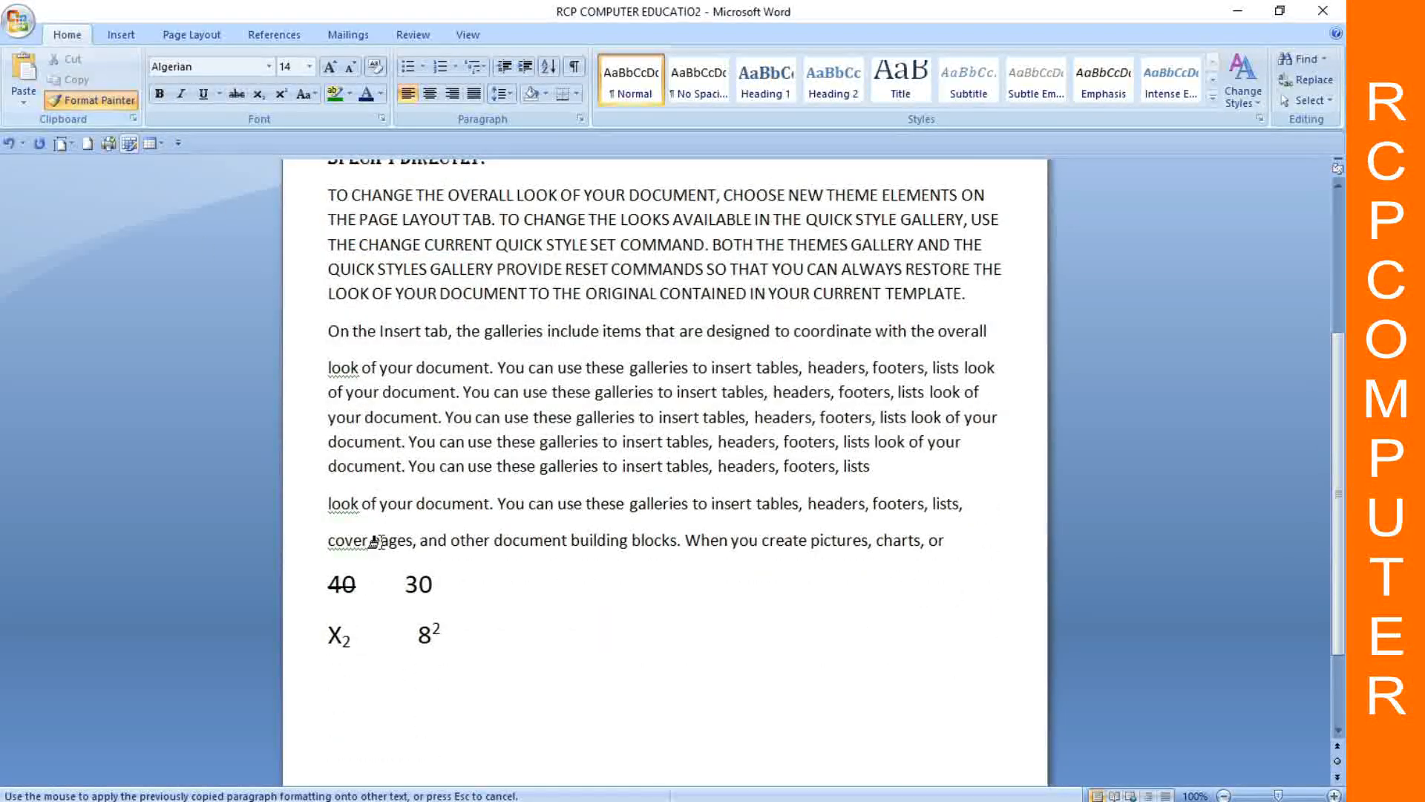
drag(916, 546, 950, 542)
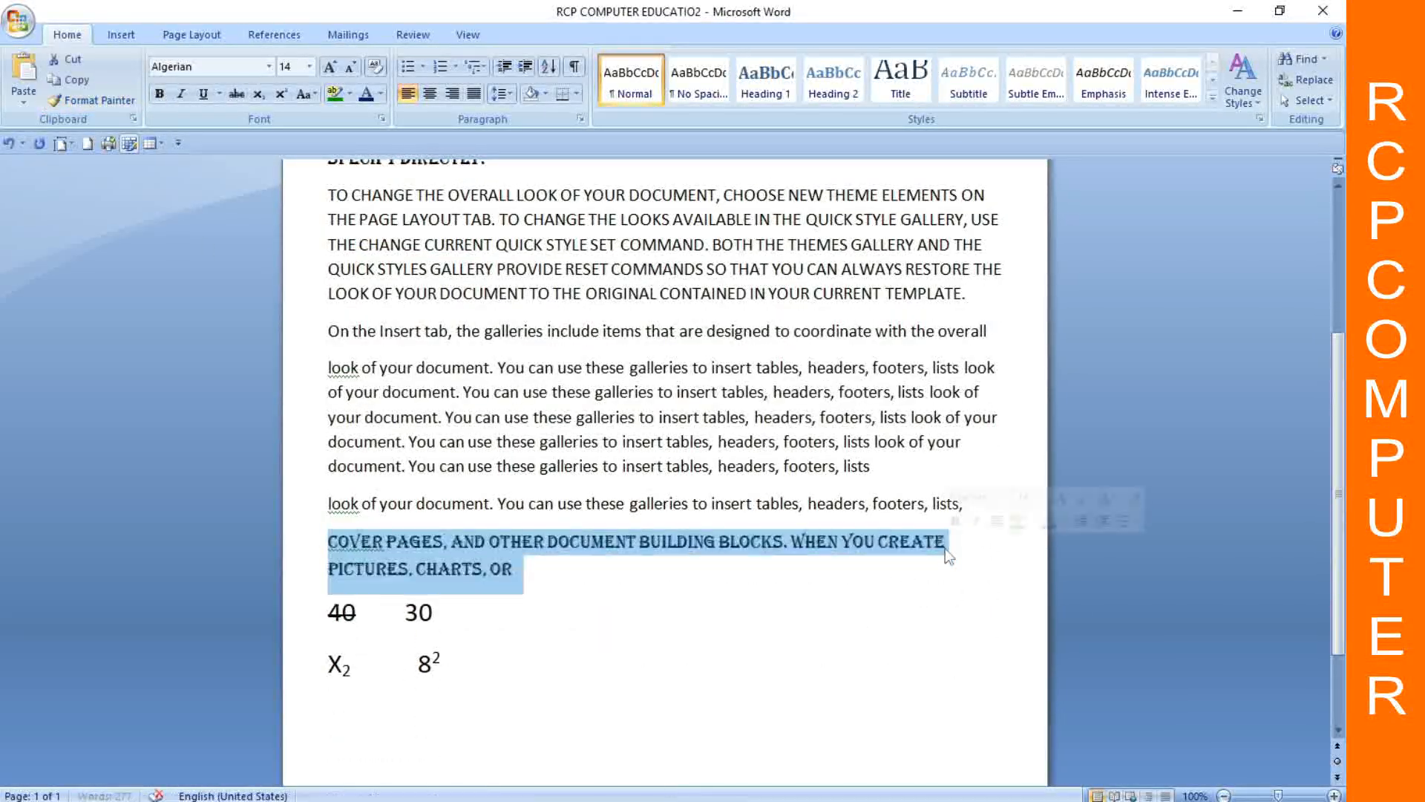
Step: Paint the unhighlighted Algerian formatting over the line "You can easily change the formatting of selected text in the document" to clear its green highlight
scroll(395, 202, up, 3)
scroll(394, 202, up, 2)
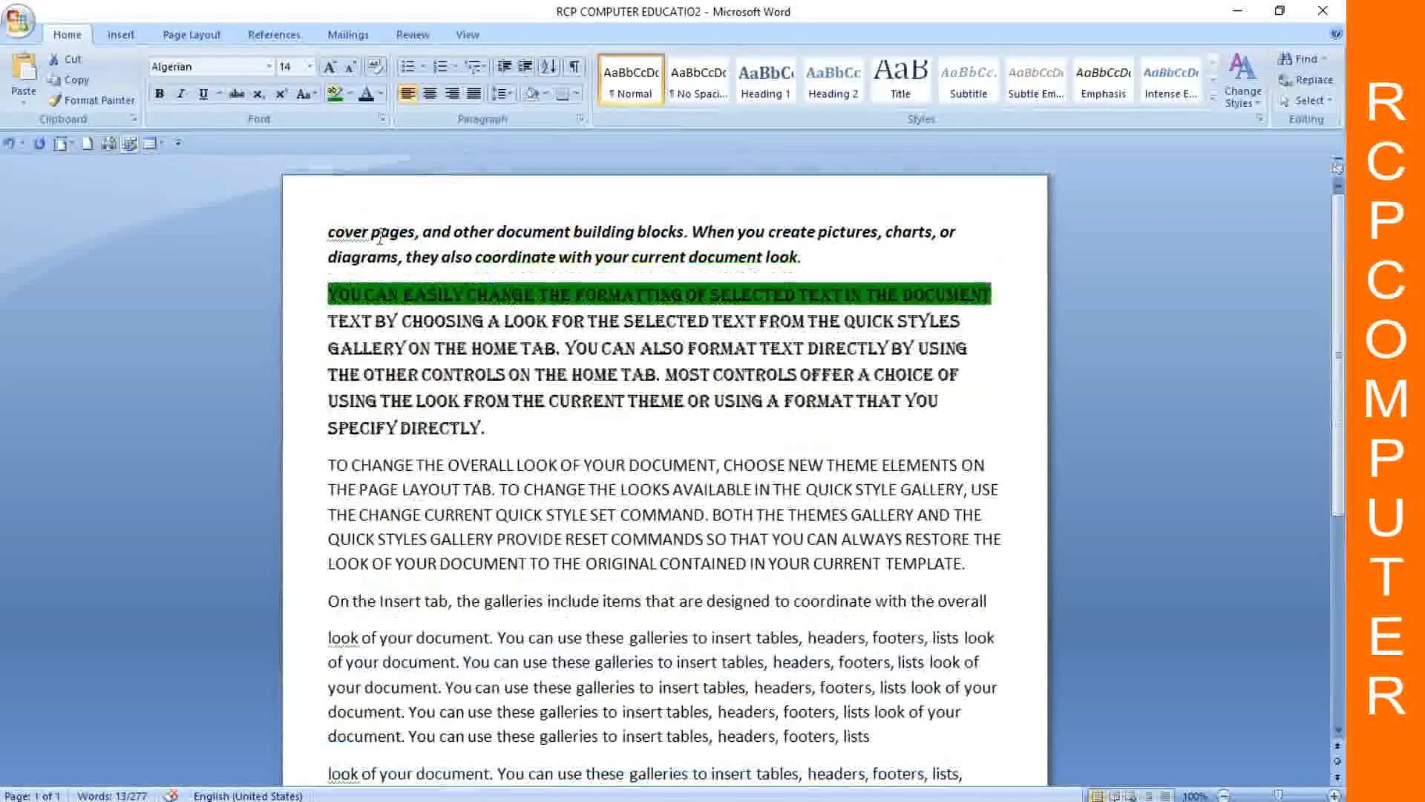
click(122, 100)
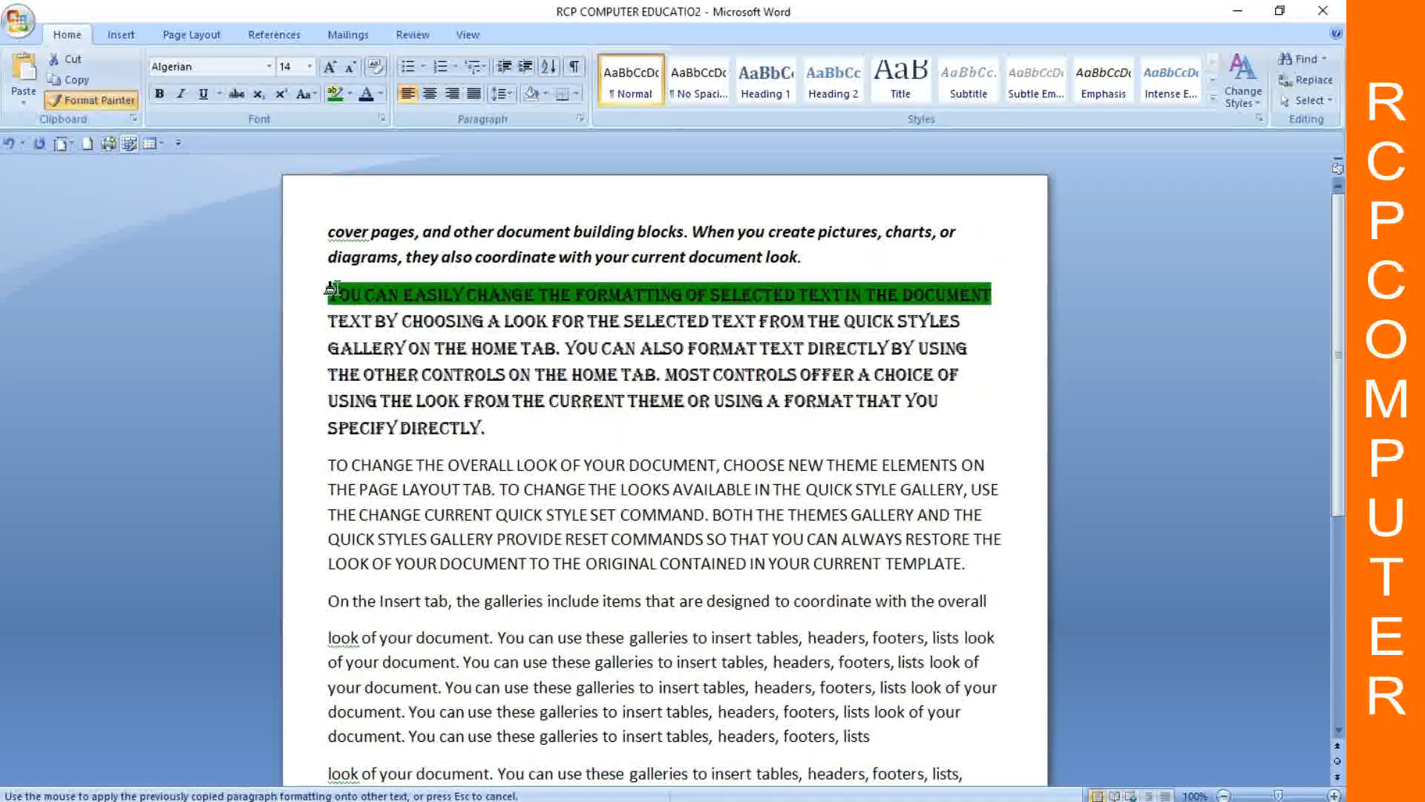
drag(682, 307, 991, 297)
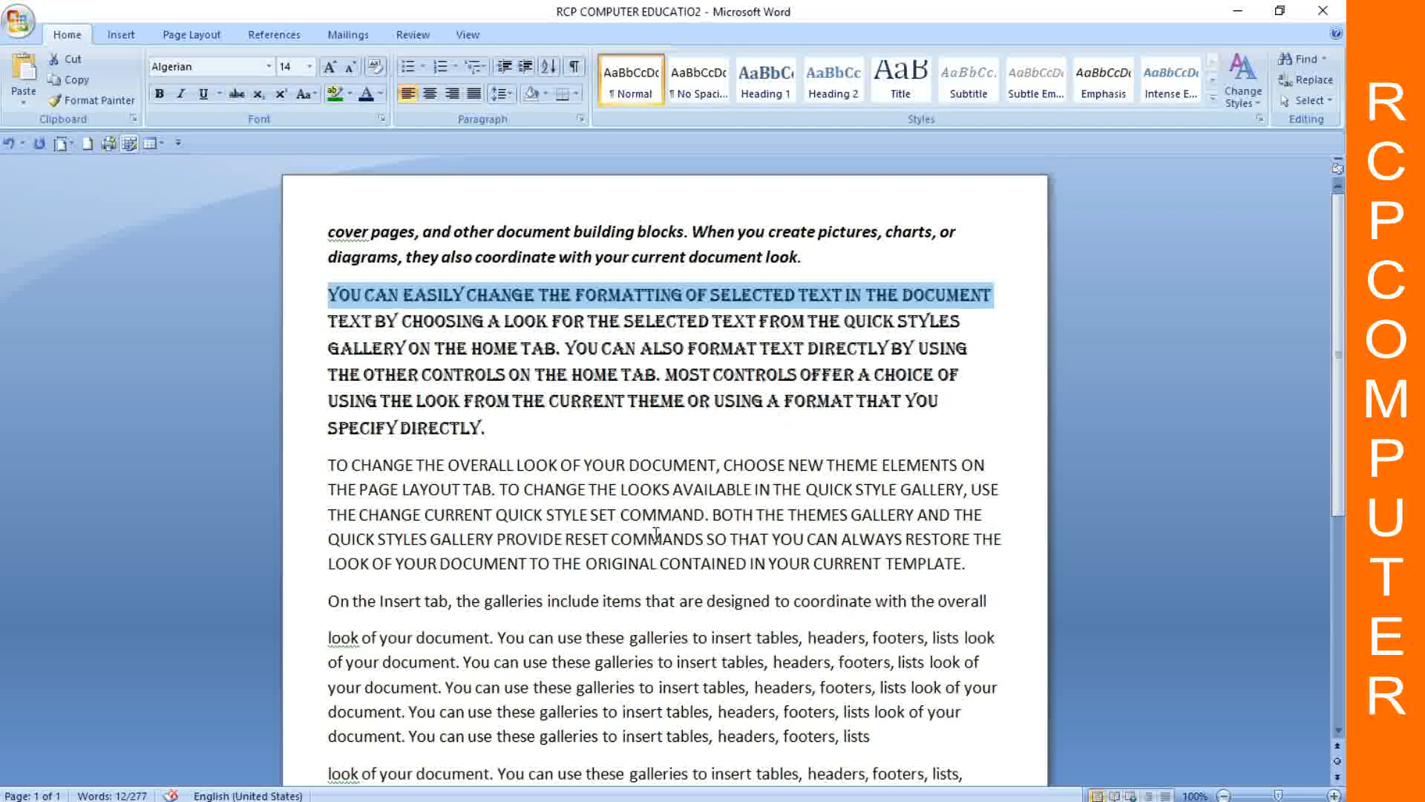
Step: Copy the Algerian formatting with Format Painter onto the single line "look of your document" above the "cover pages" line
scroll(451, 544, down, 3)
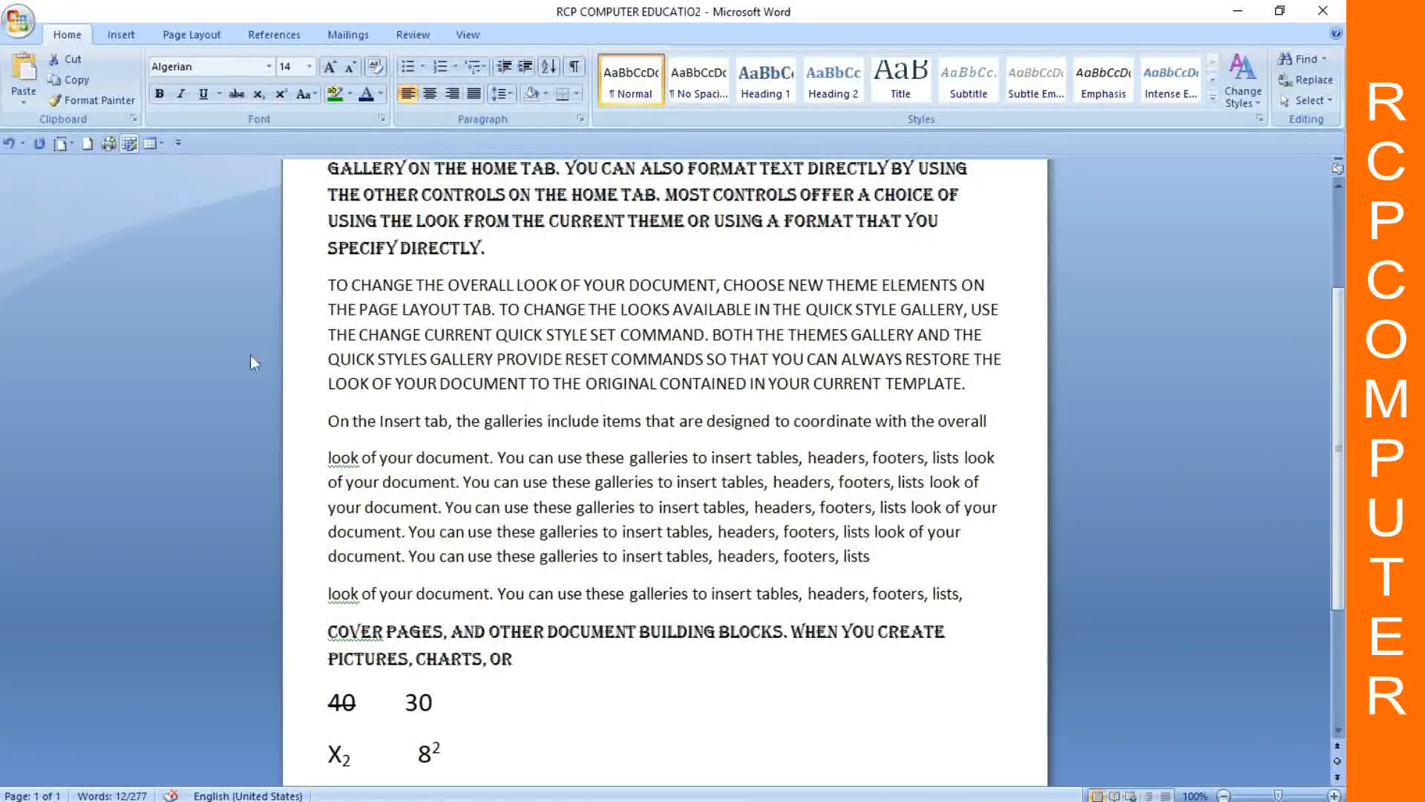
click(122, 96)
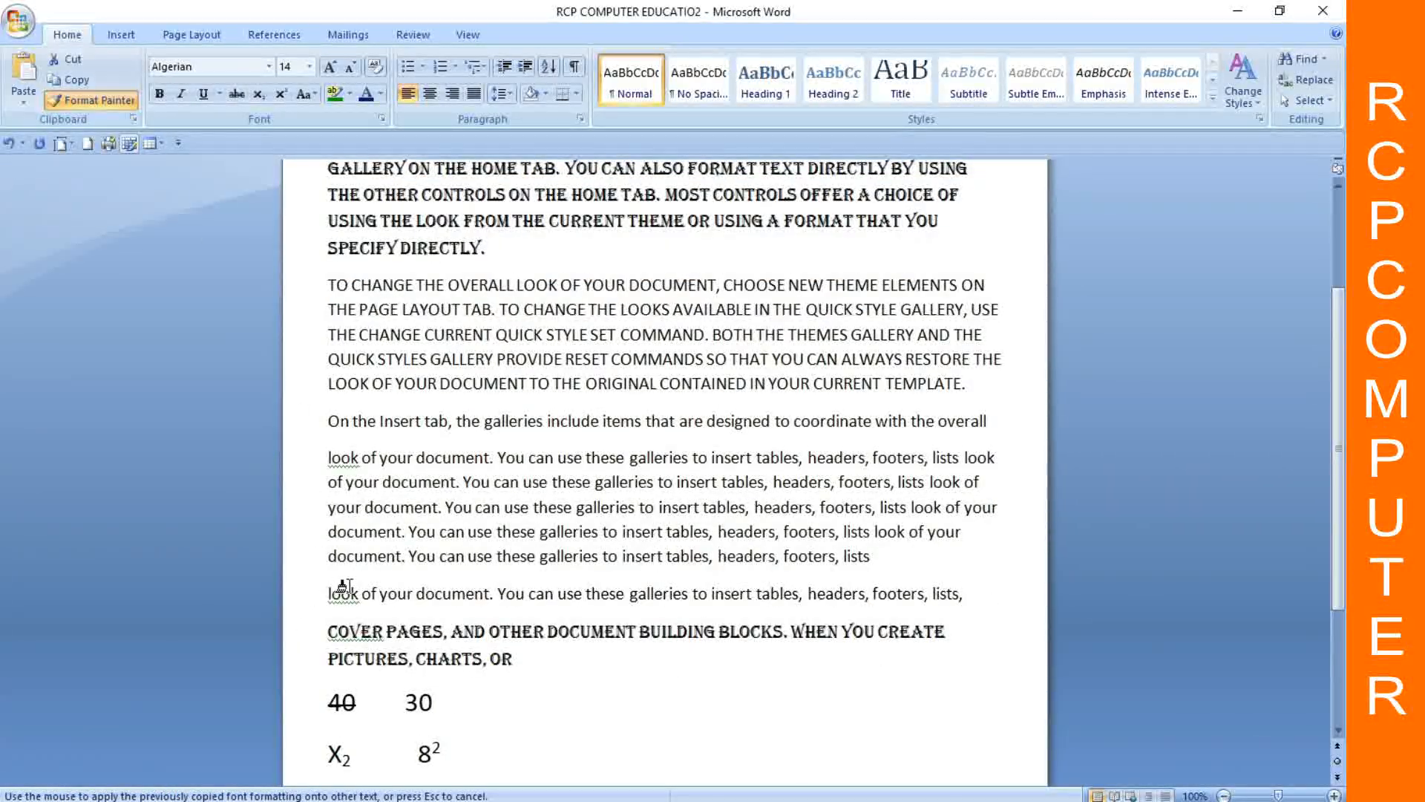
drag(329, 592, 973, 594)
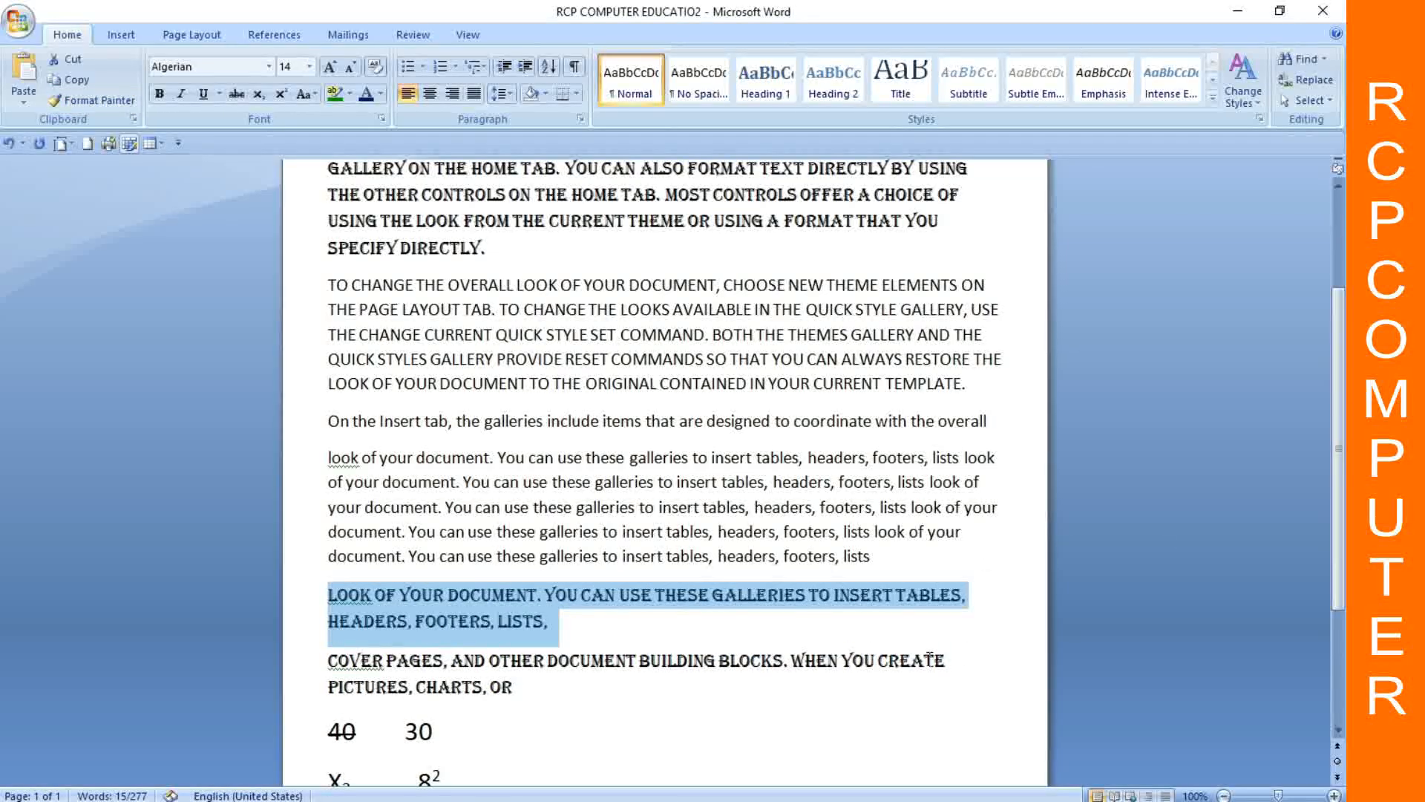
Step: Try bright green highlighting on the painted "look of your document" line, clear it with Format Painter, and reapply the bright green highlight
click(350, 93)
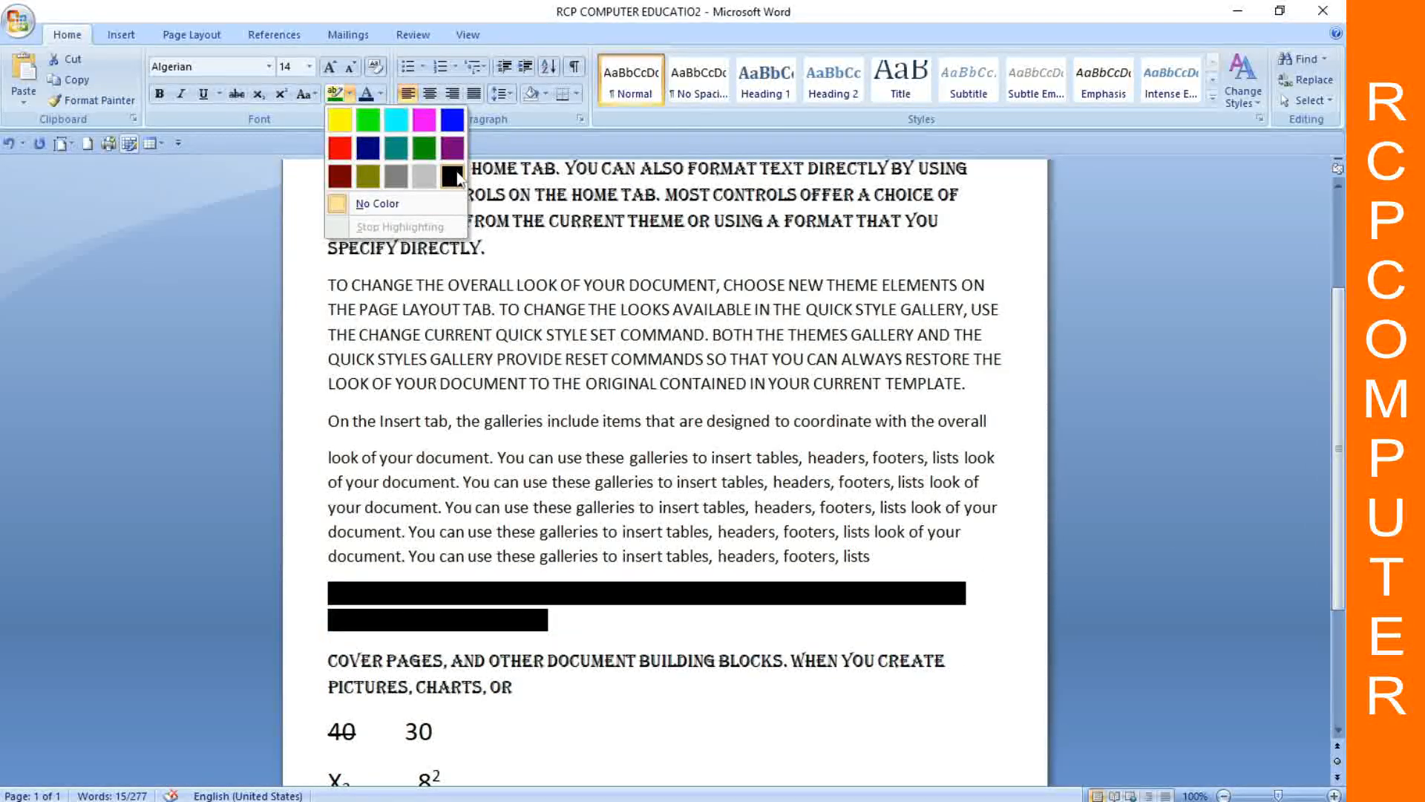
click(376, 117)
click(90, 99)
mouse_move(318, 582)
mouse_down()
mouse_move(468, 620)
mouse_move(913, 612)
mouse_up()
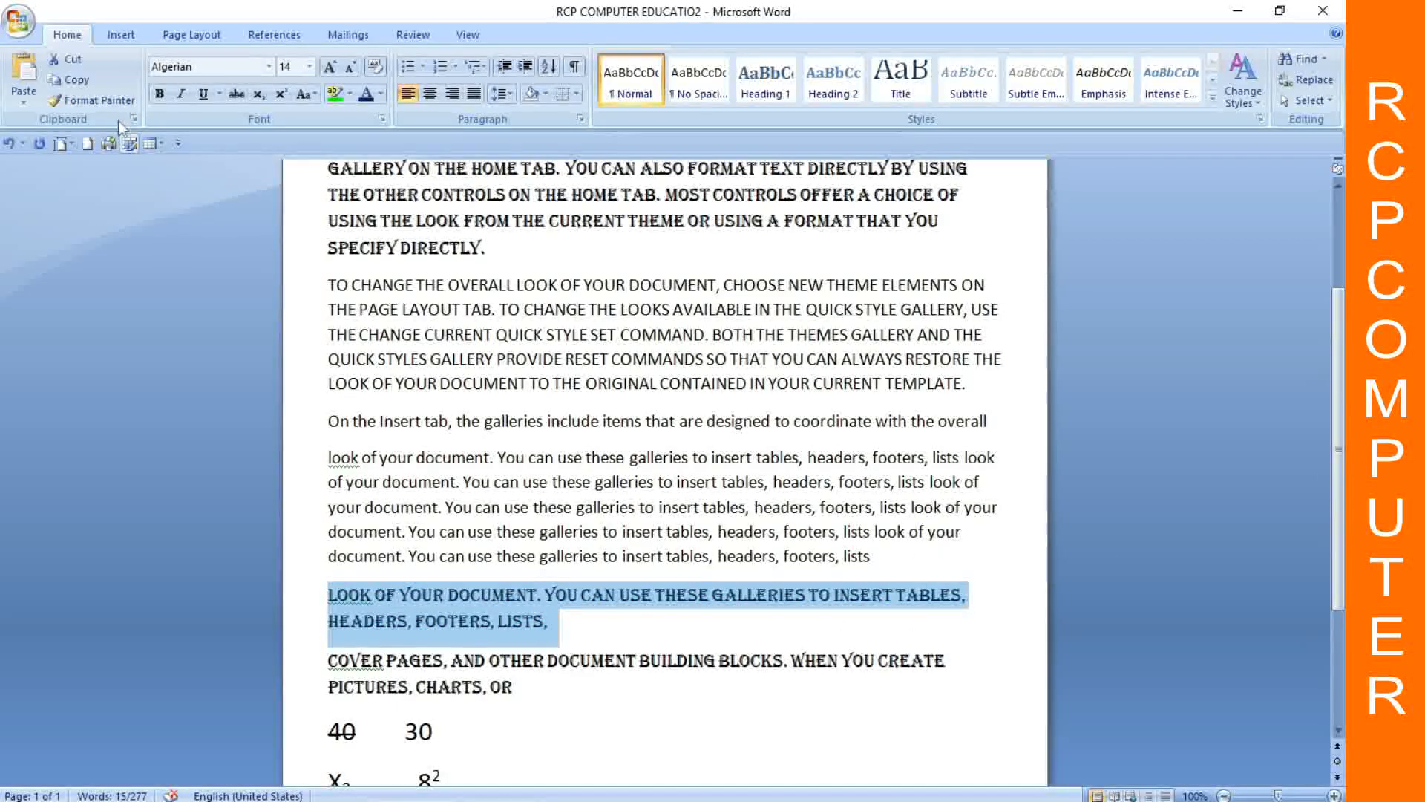
click(105, 101)
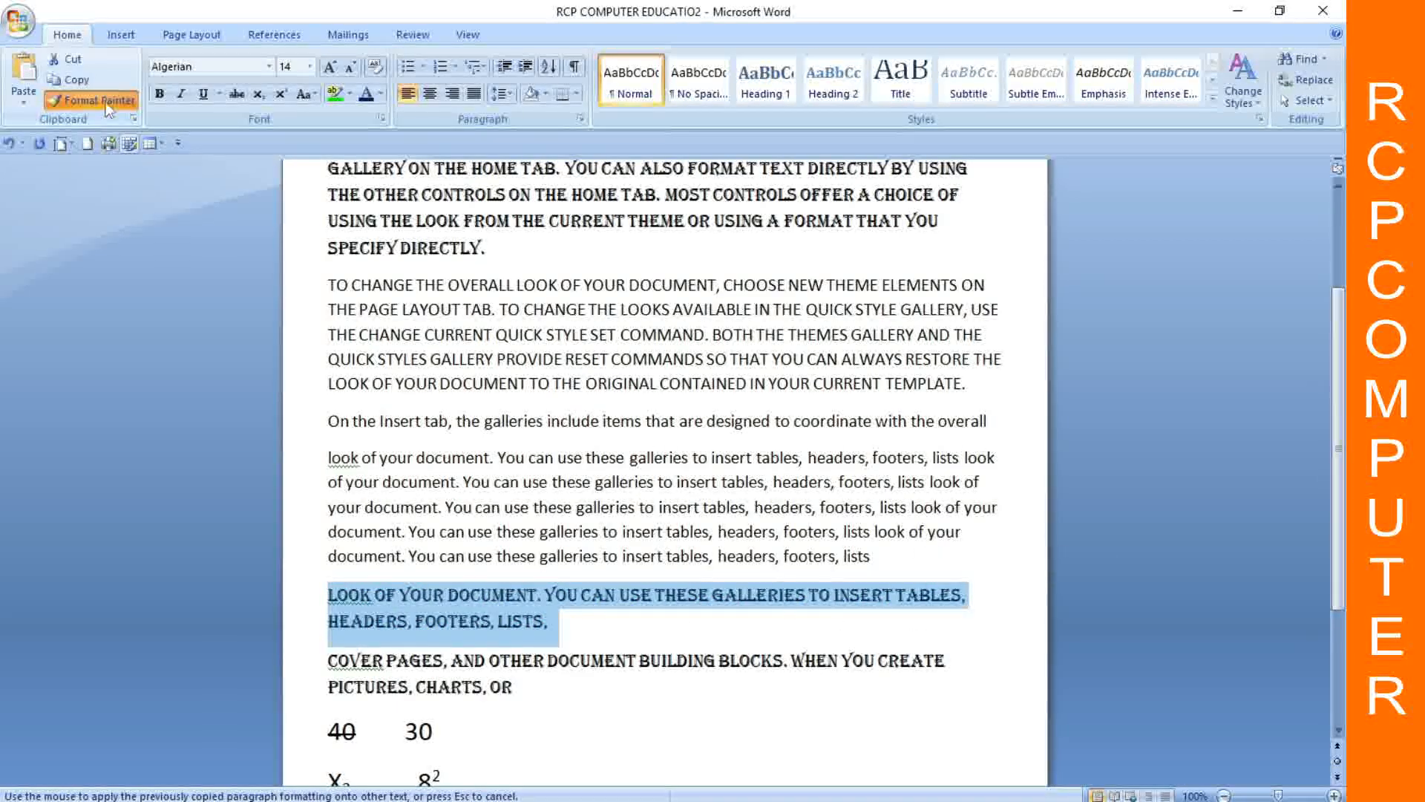
click(339, 93)
click(383, 332)
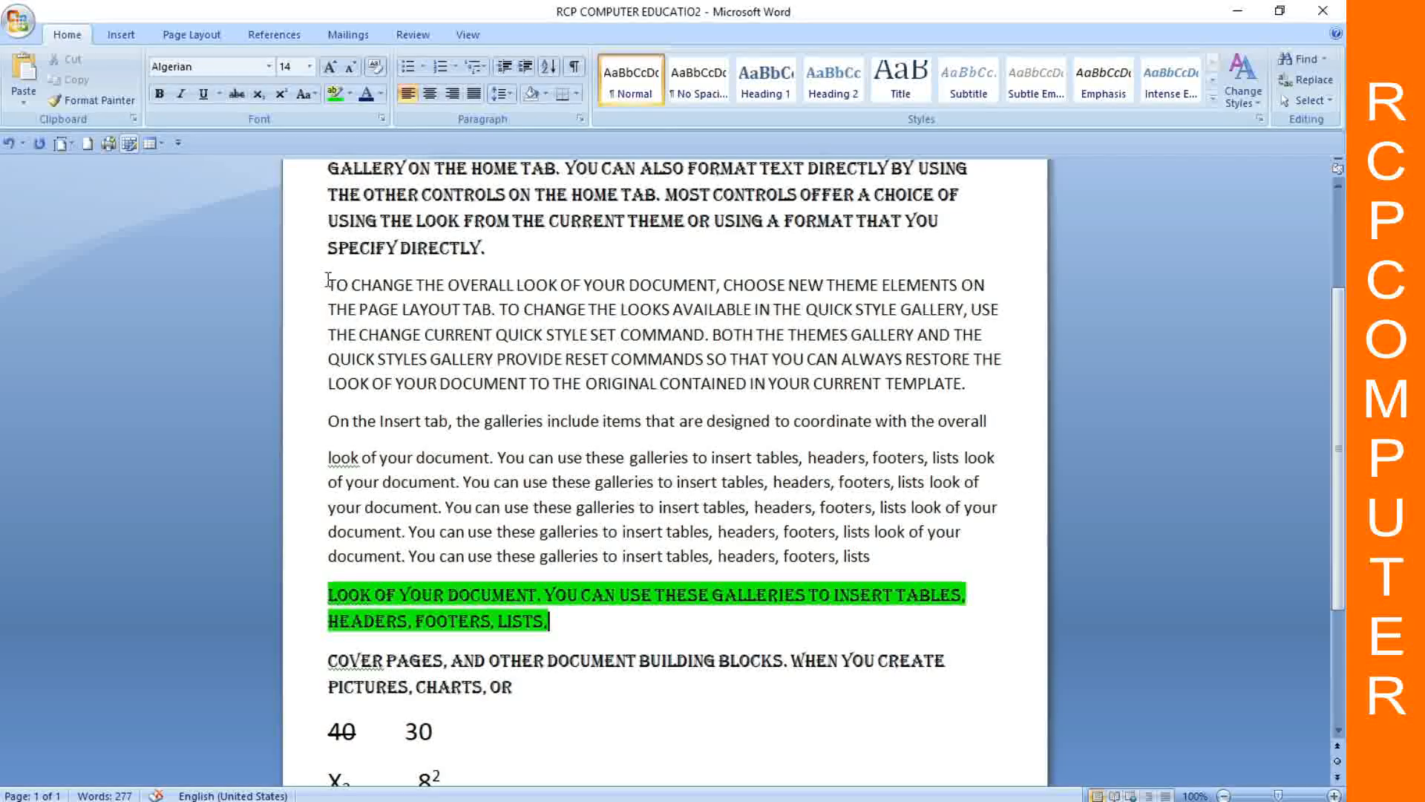
Step: Paint the Algerian formatting onto the "To change the overall look of your document" paragraph and highlight it in bright green
click(92, 100)
mouse_move(324, 283)
mouse_down()
mouse_move(995, 310)
mouse_move(962, 383)
mouse_up()
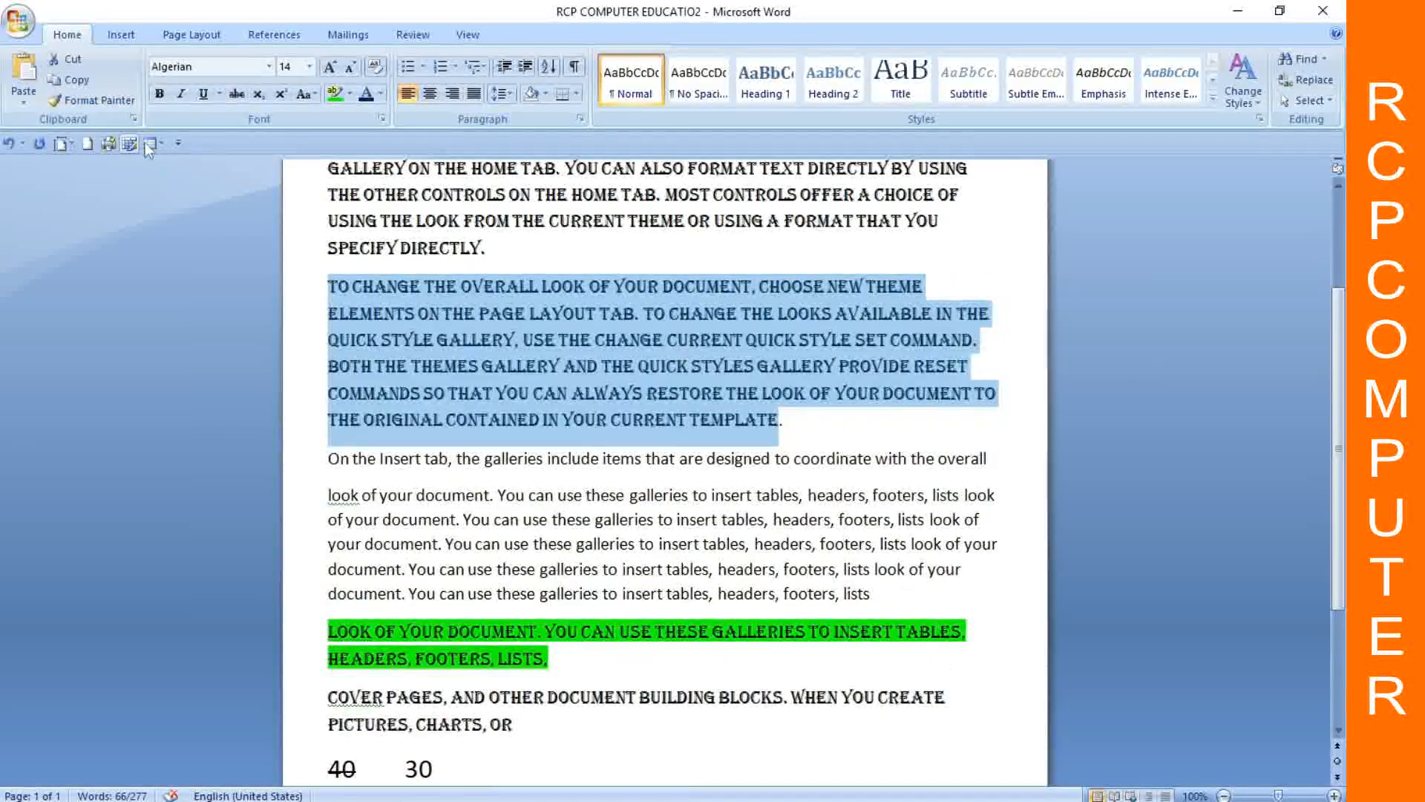
click(332, 95)
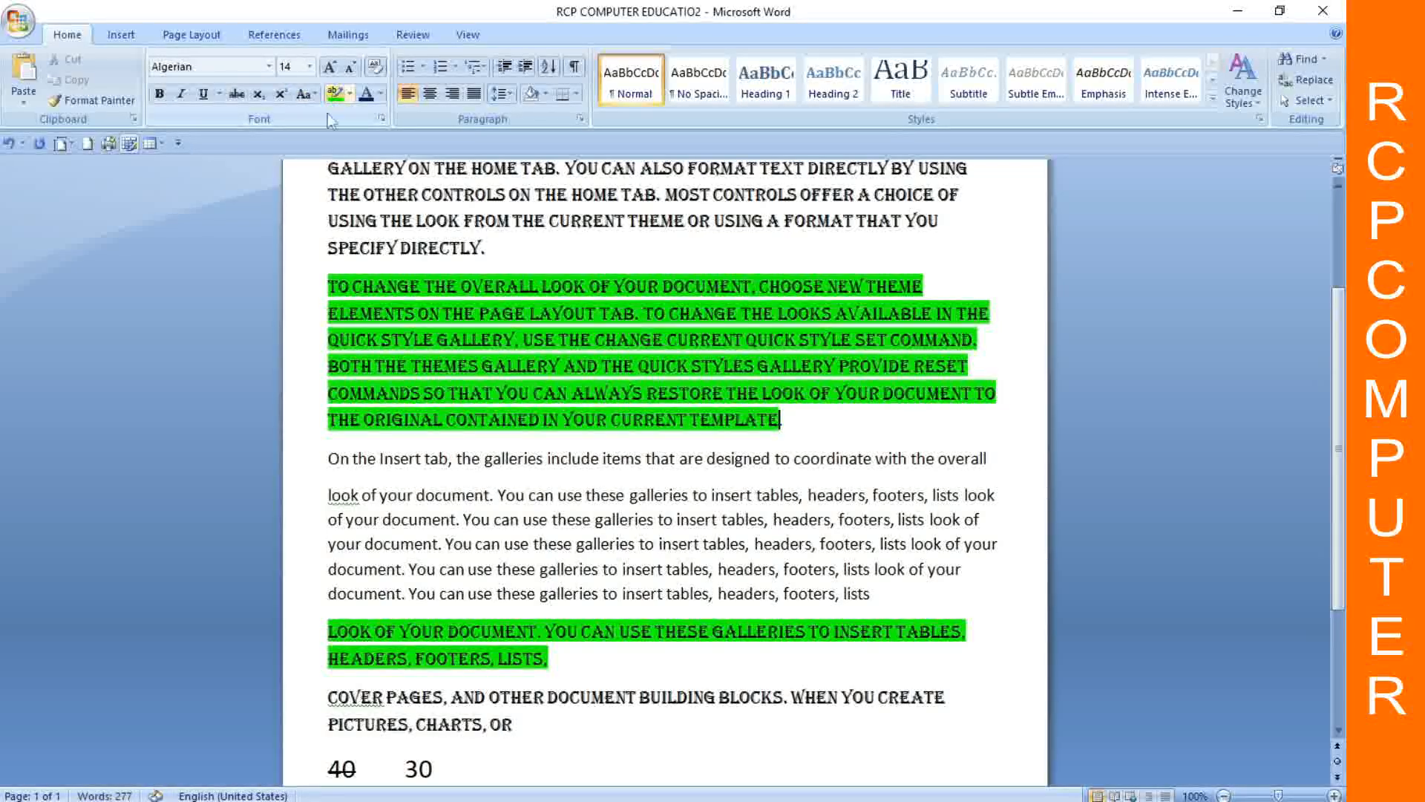
Step: Copy that paragraph's green-highlighted formatting onto the "You can easily change" paragraph, from its start through "the other controls"
drag(327, 284, 644, 422)
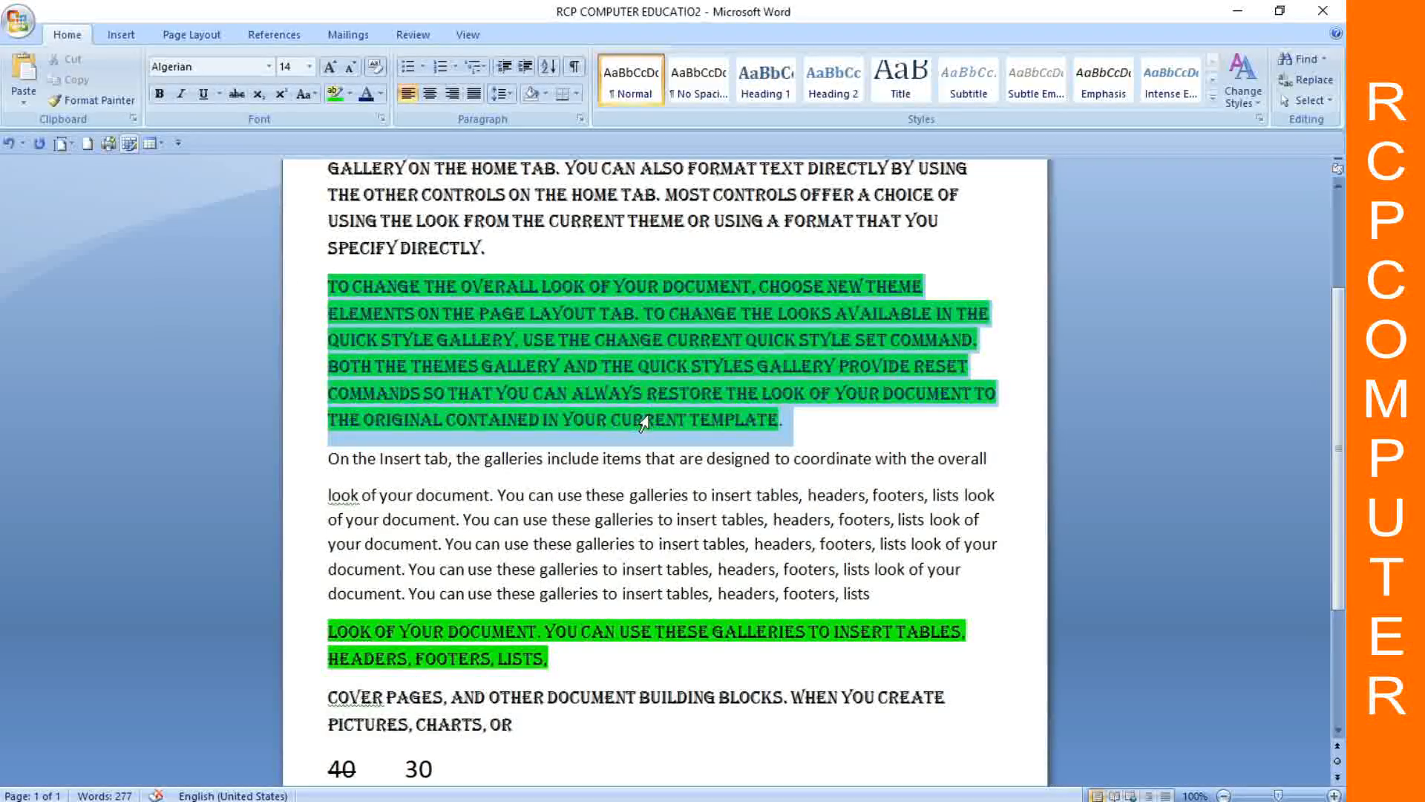
click(74, 99)
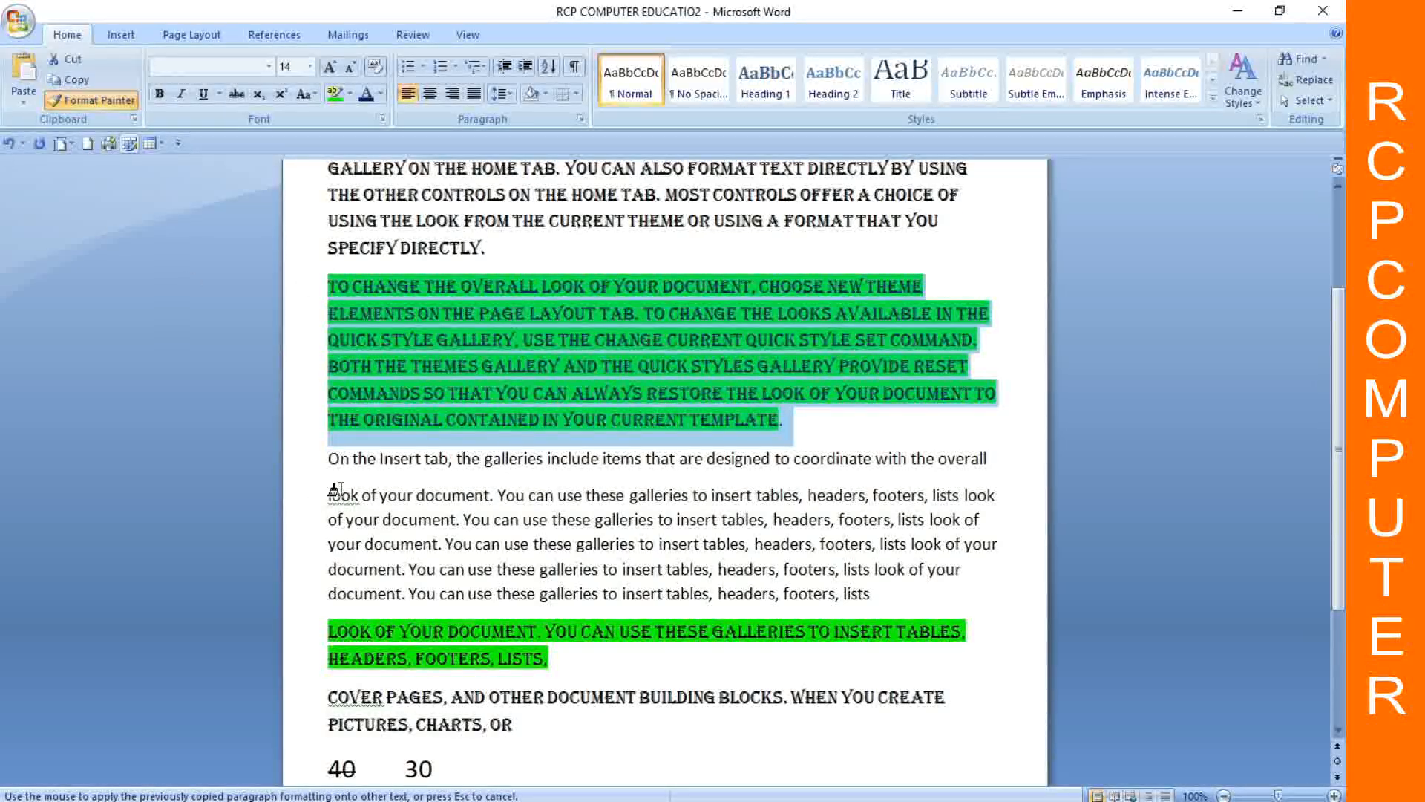
scroll(397, 464, up, 3)
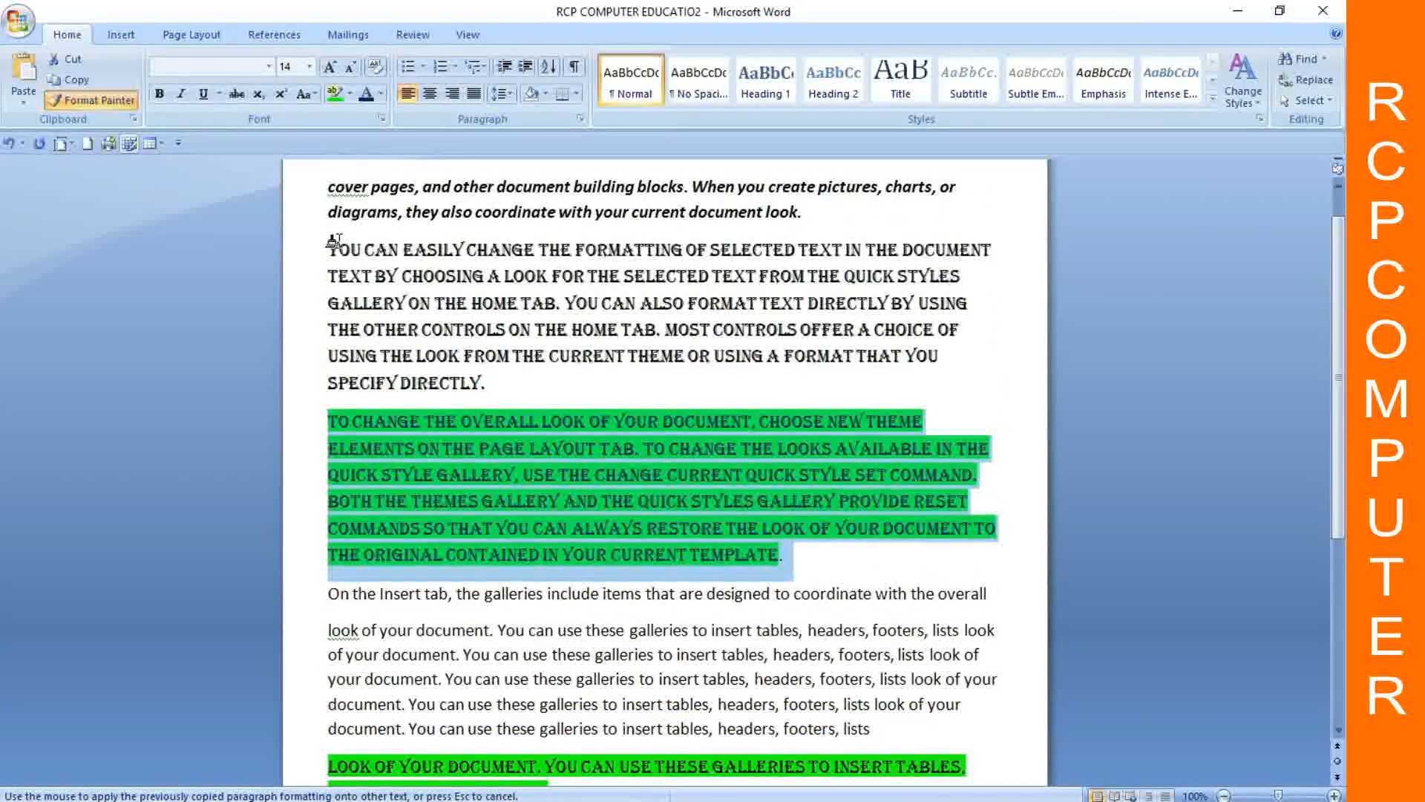
mouse_move(331, 245)
mouse_down()
mouse_move(366, 276)
mouse_move(507, 330)
mouse_up()
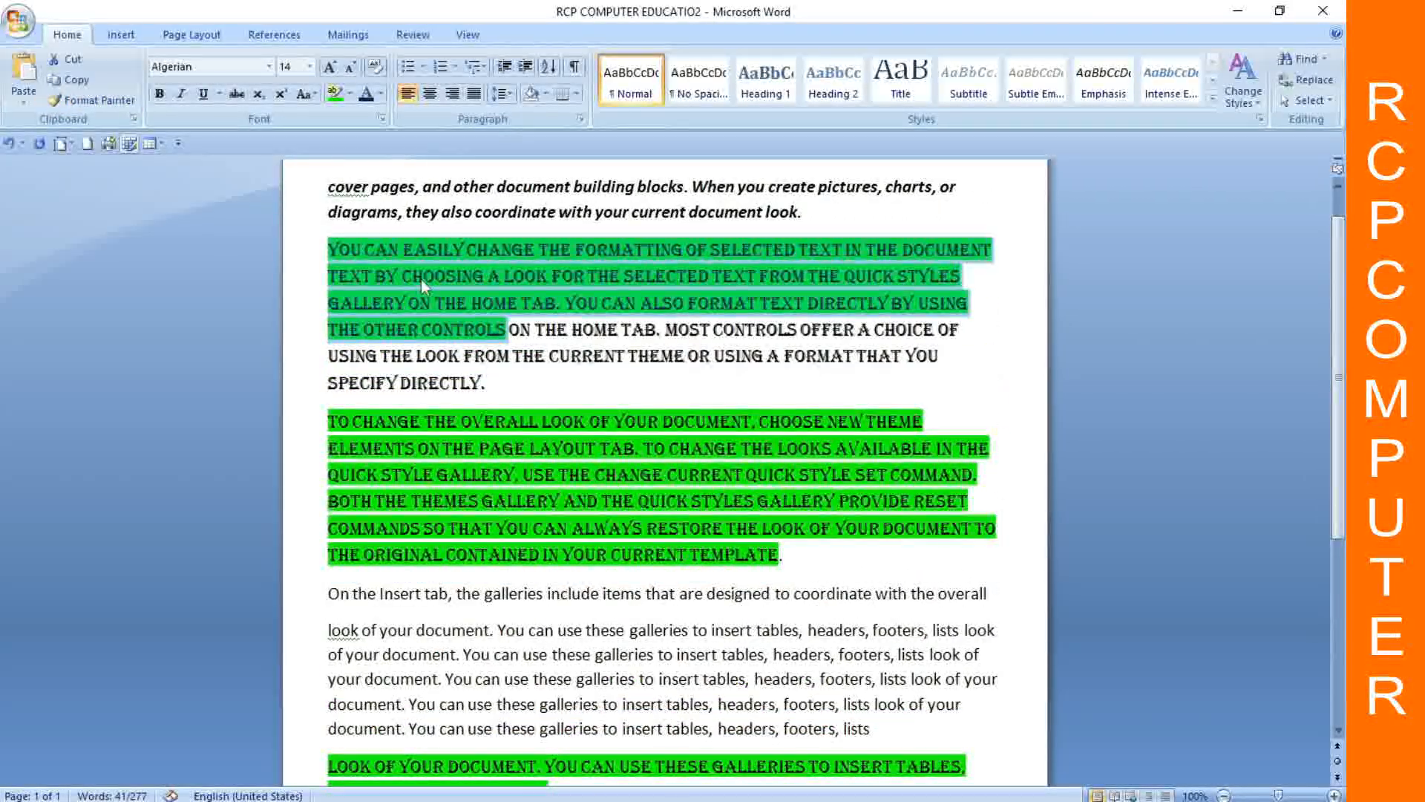
Step: Change the highlight of the "To change the overall look of your document" paragraph to red
scroll(532, 474, down, 3)
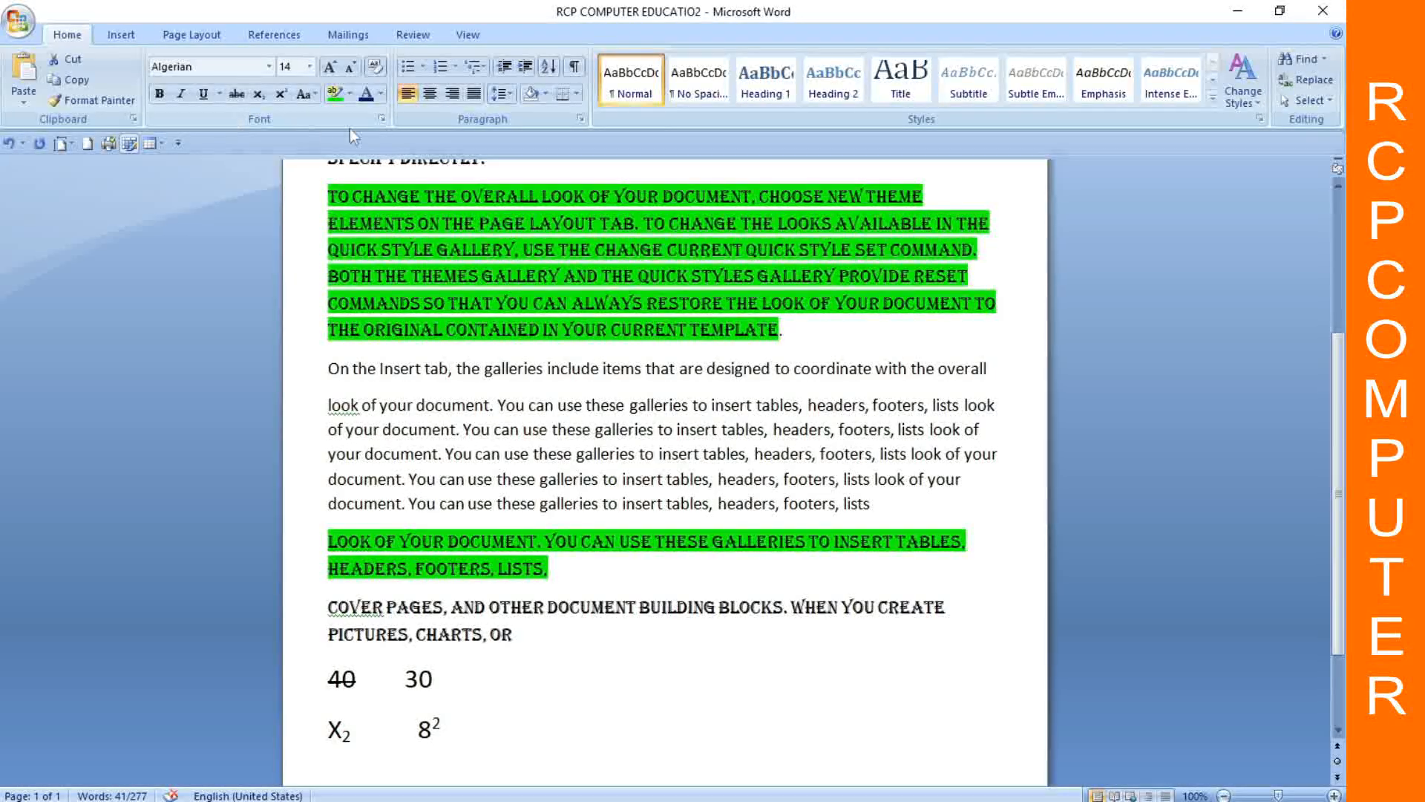
click(349, 93)
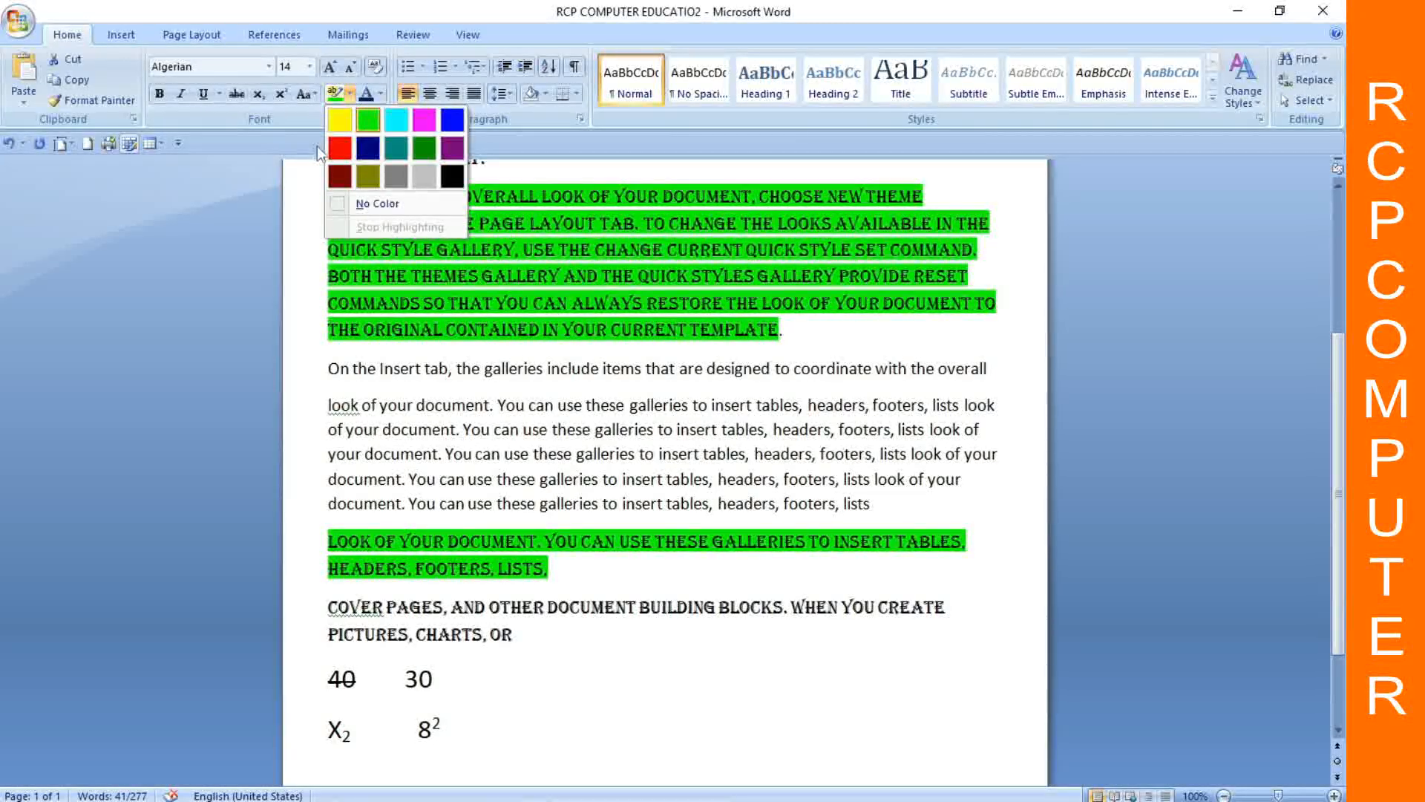
click(466, 304)
drag(330, 196, 795, 326)
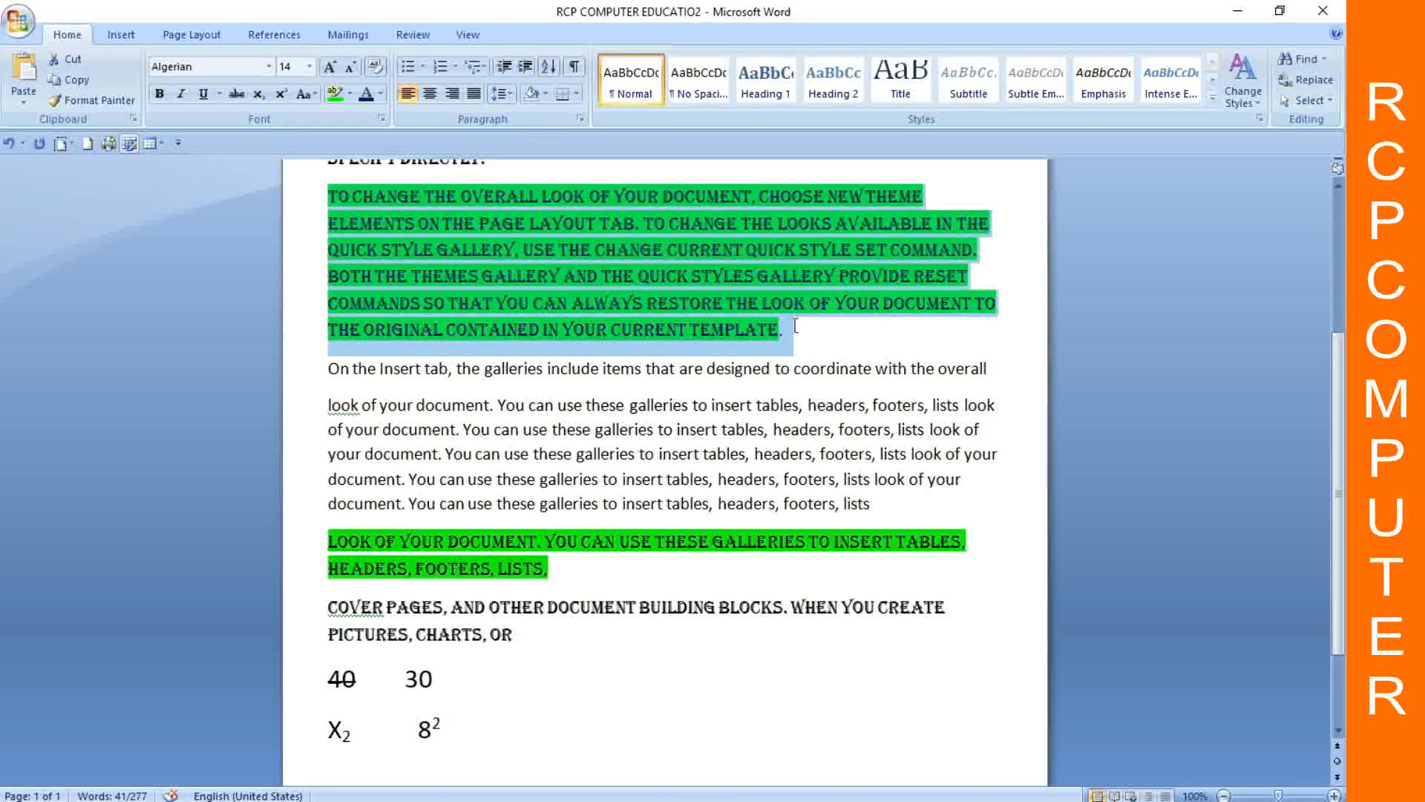
click(350, 94)
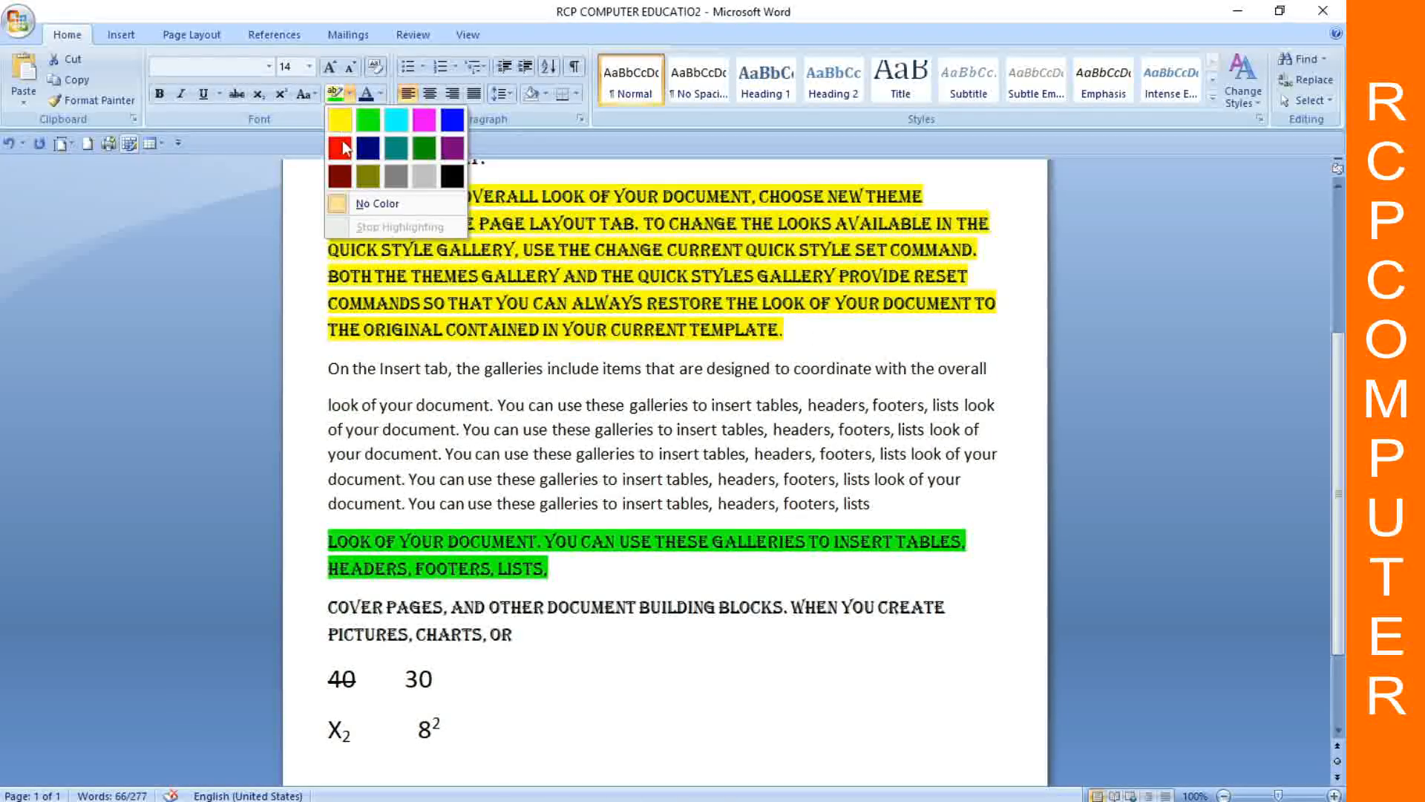
click(340, 147)
drag(863, 375, 872, 375)
Step: Copy the red-highlighted Algerian formatting with Format Painter onto the five-line paragraph starting "look of your document"
mouse_move(306, 195)
mouse_down()
mouse_move(966, 304)
mouse_move(727, 330)
mouse_move(834, 334)
mouse_up()
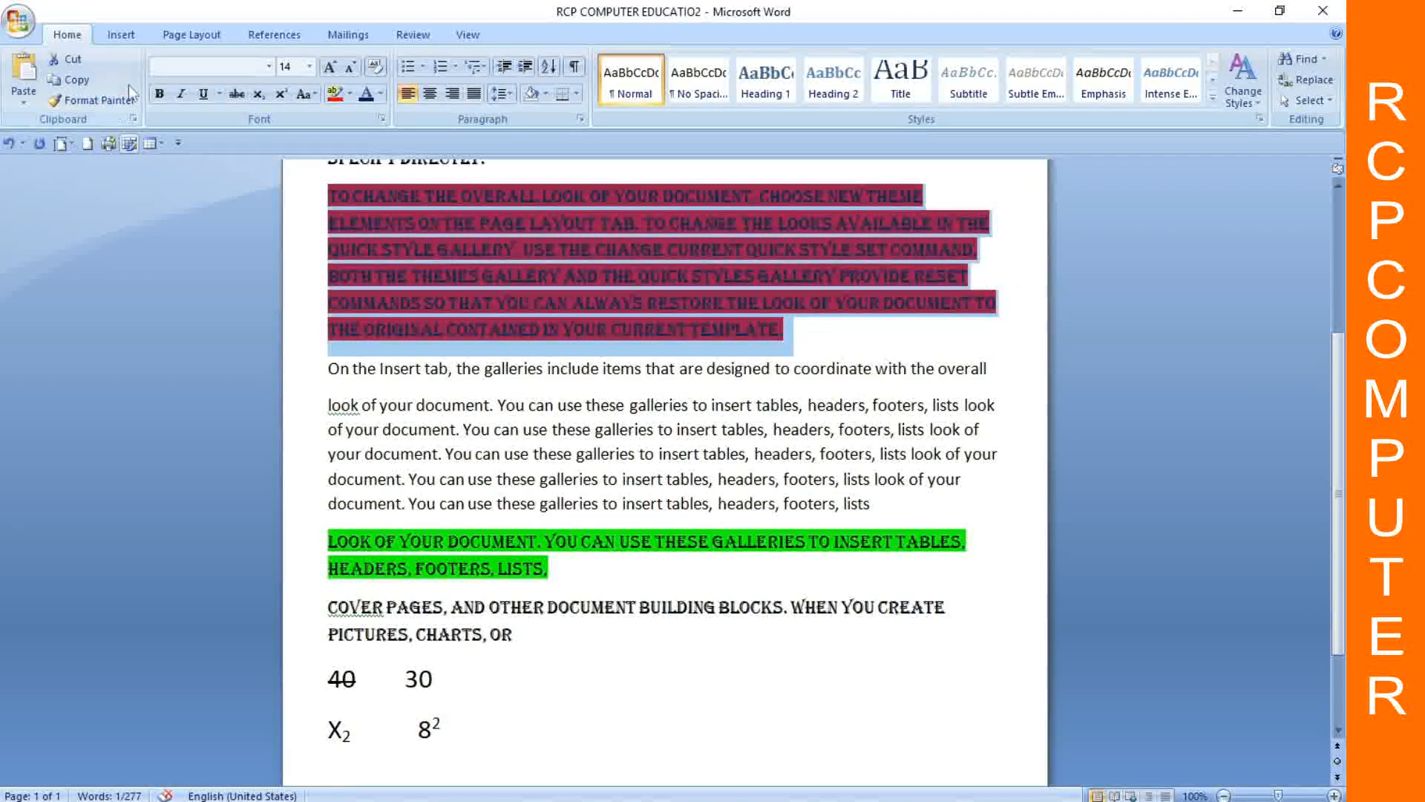
click(113, 100)
scroll(446, 438, down, 3)
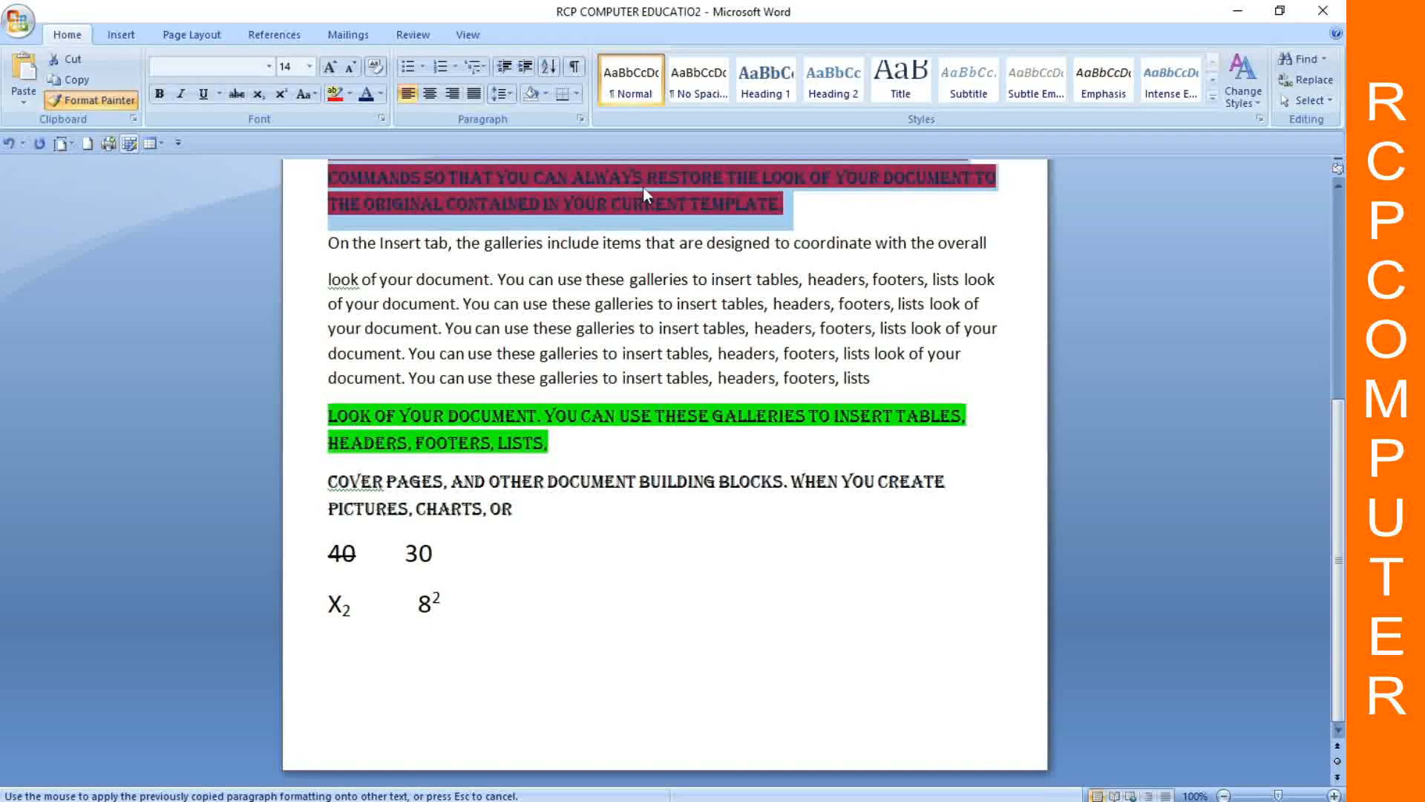
scroll(603, 282, up, 2)
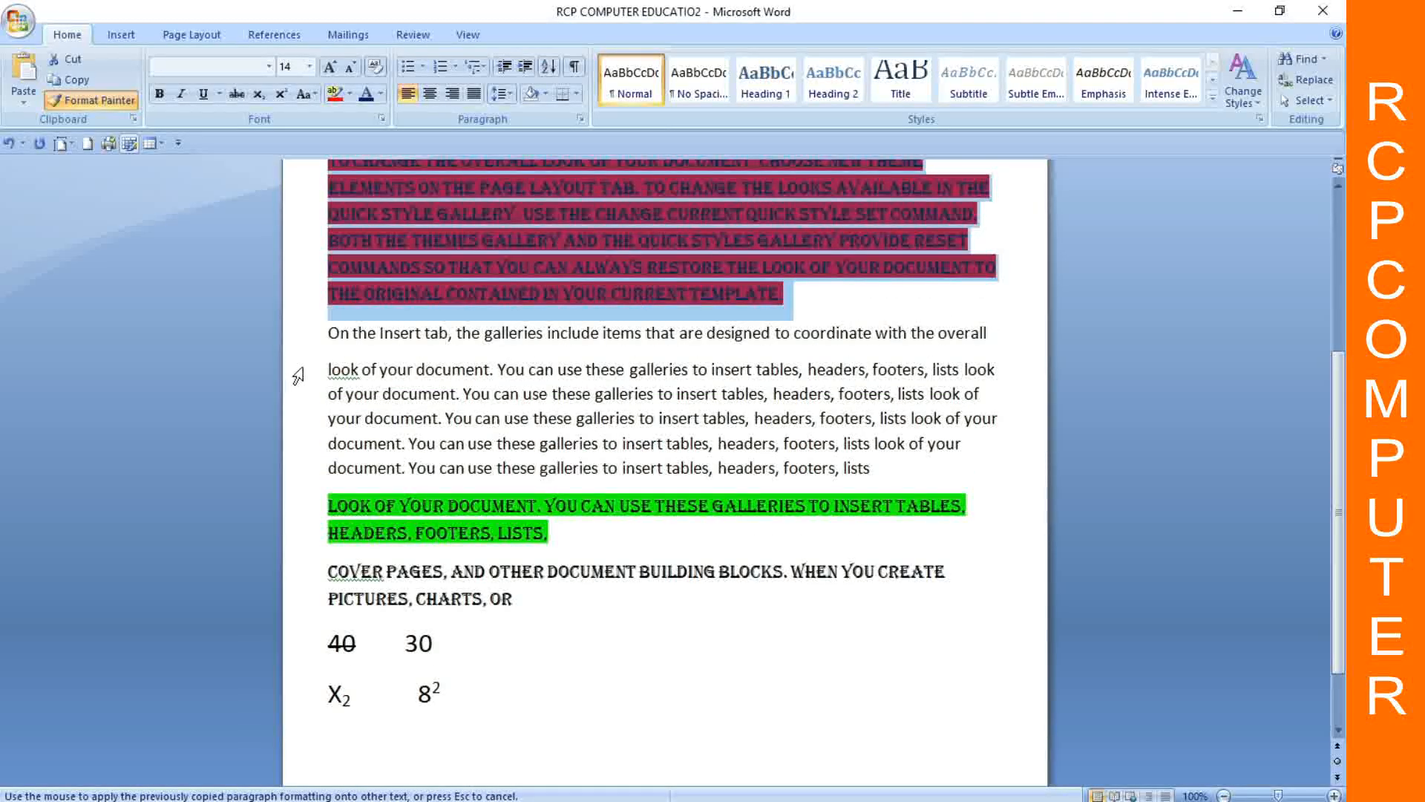
mouse_move(329, 368)
mouse_down()
mouse_move(738, 464)
mouse_move(873, 468)
mouse_up()
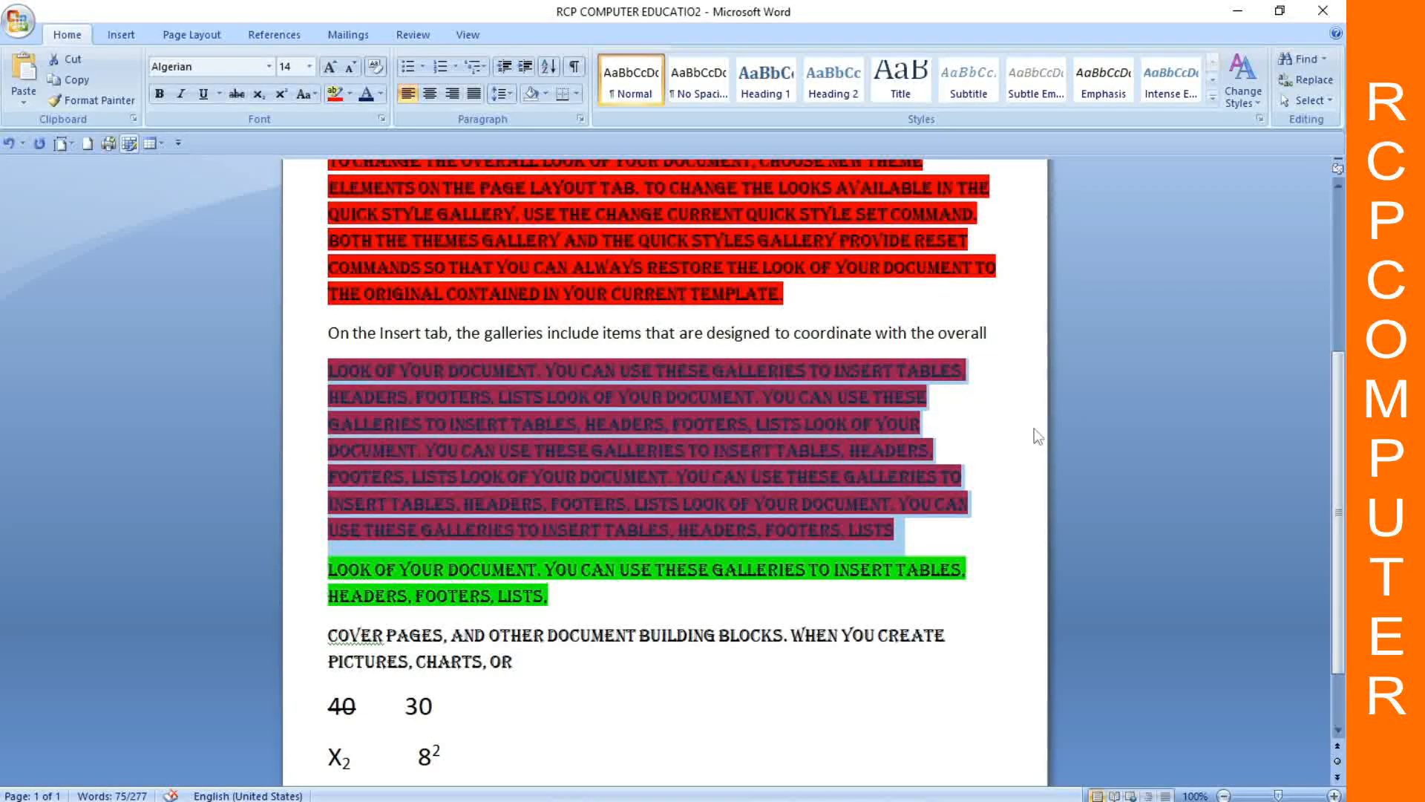
click(553, 419)
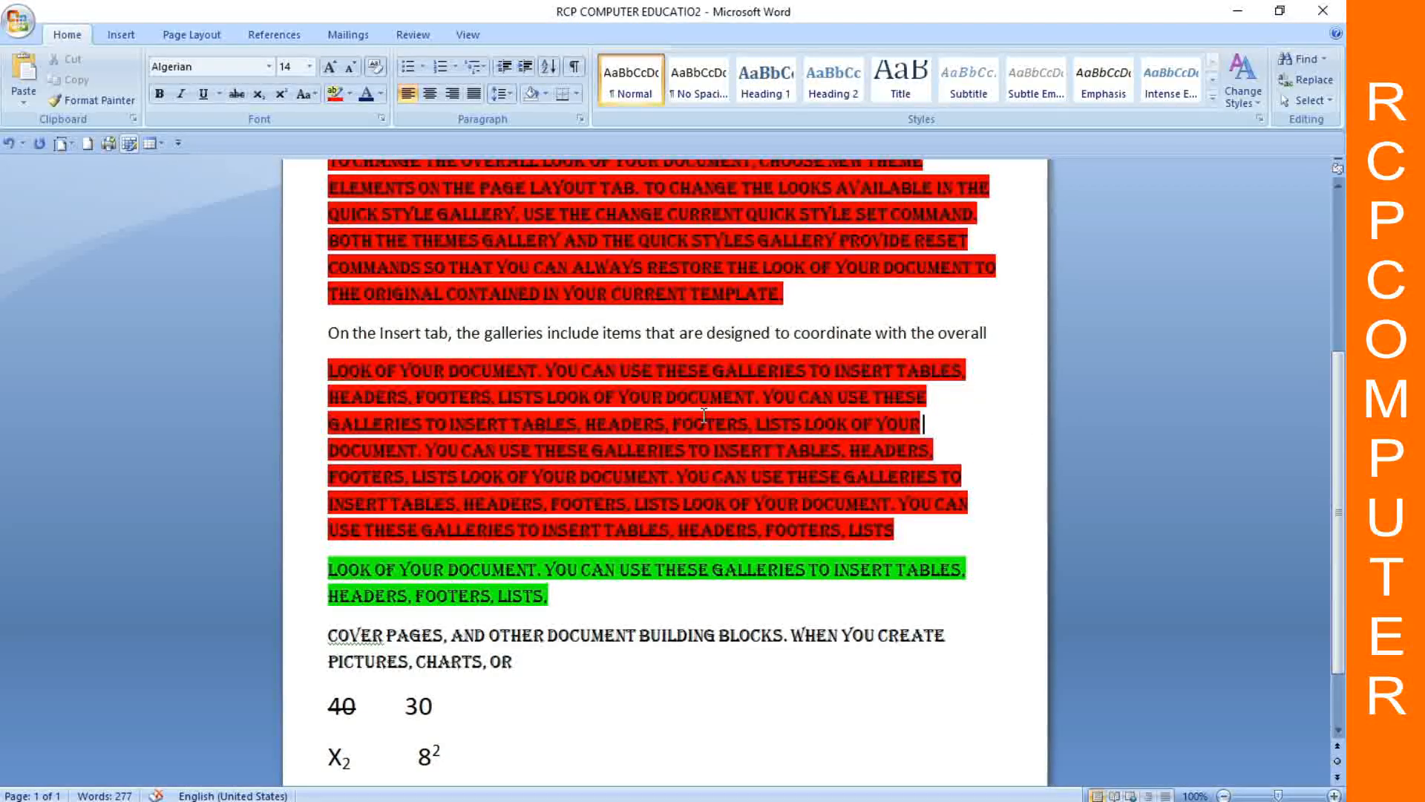
Step: Undo the recent Format Painter and highlight changes, including the green highlight on the "You can easily change" line
scroll(704, 416, up, 4)
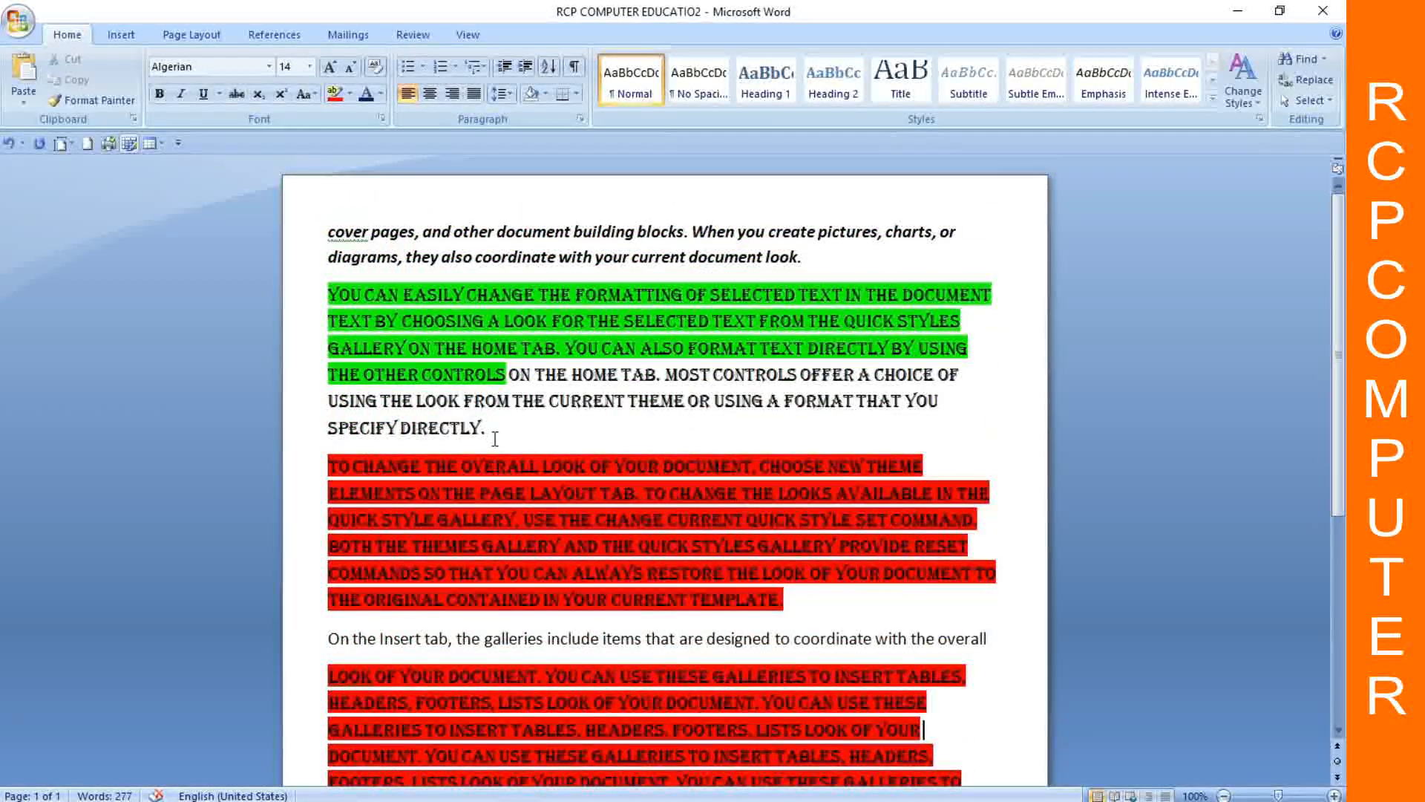
scroll(494, 447, down, 3)
scroll(493, 450, up, 3)
scroll(494, 453, down, 3)
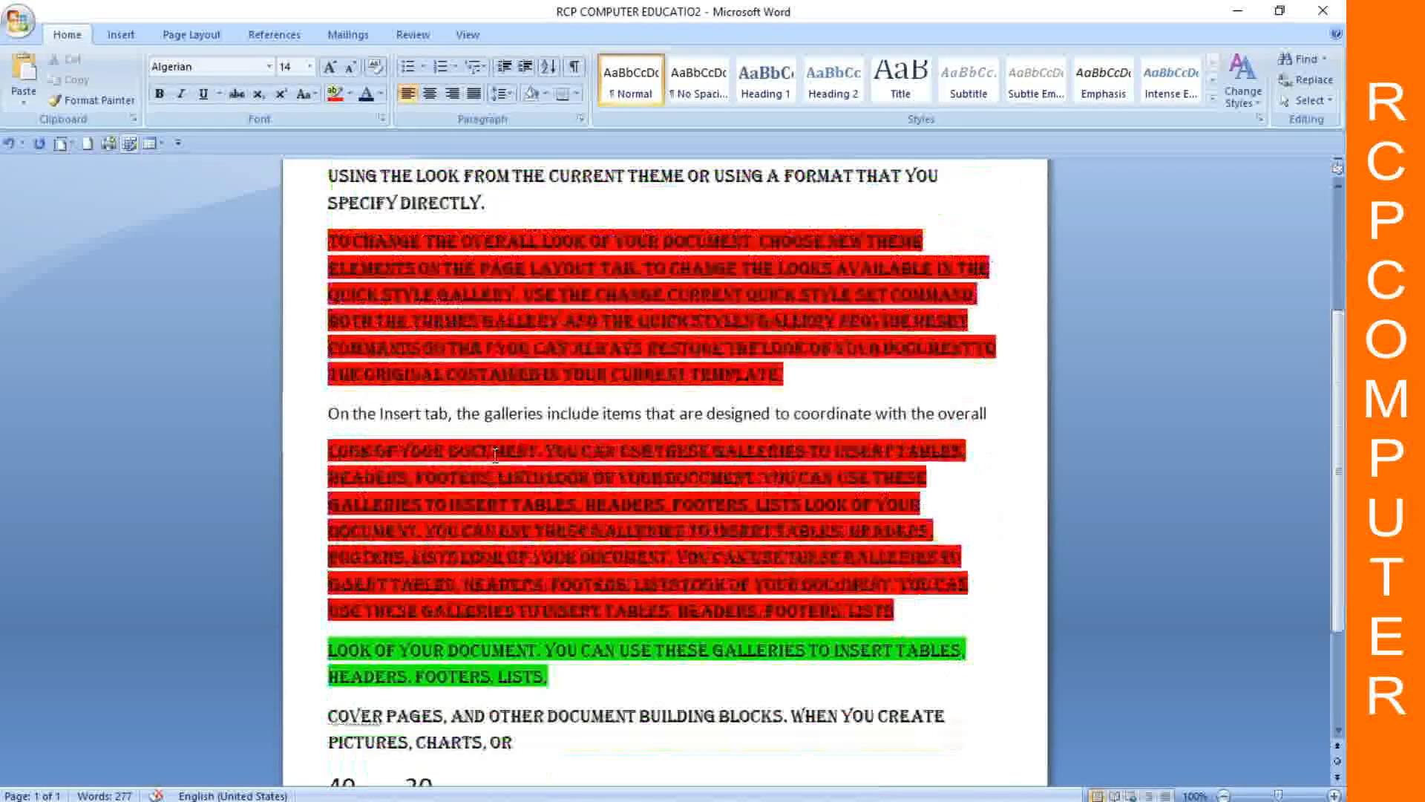
key(ctrl+z)
key(ctrl+z)
key(ctrl+z)
key(ctrl+z)
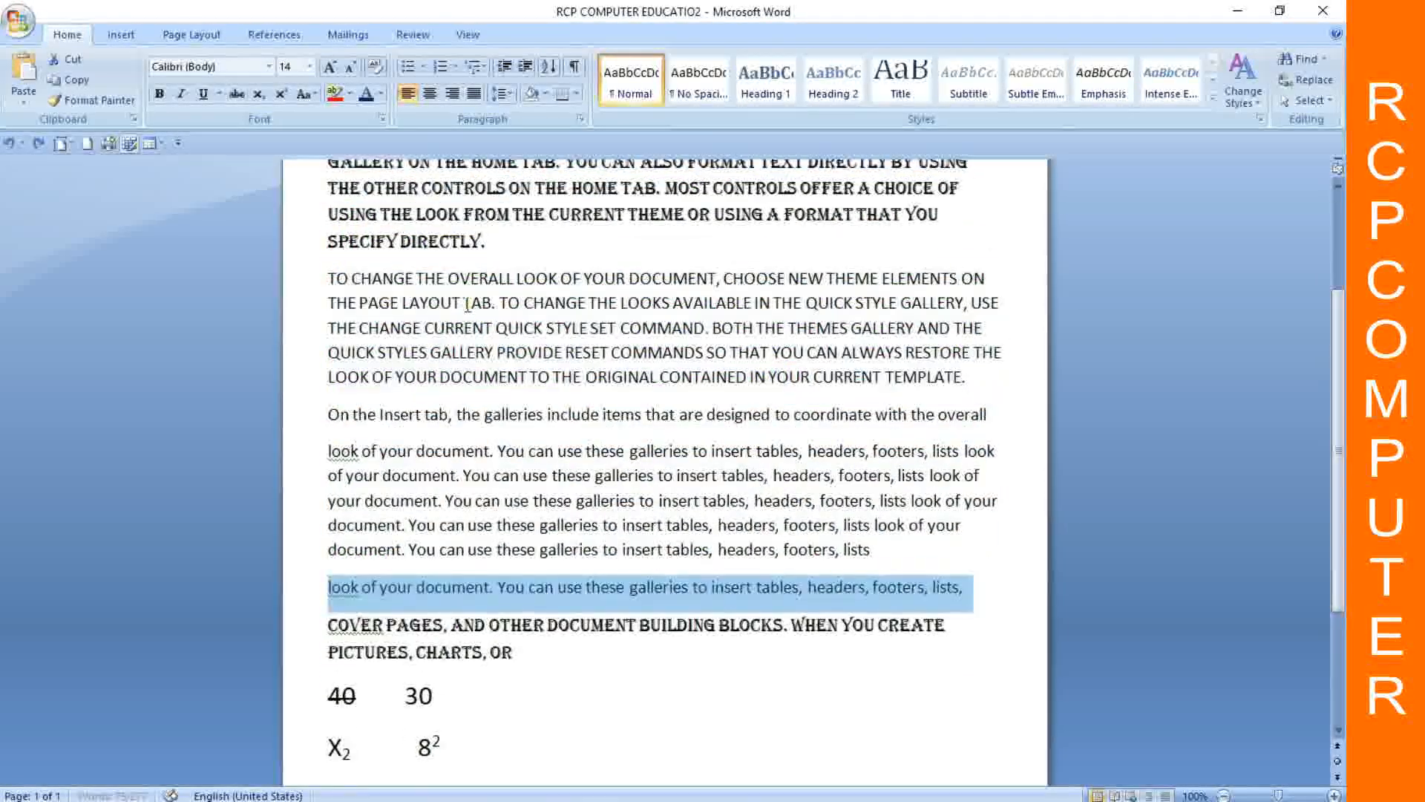
key(ctrl+z)
key(ctrl+z)
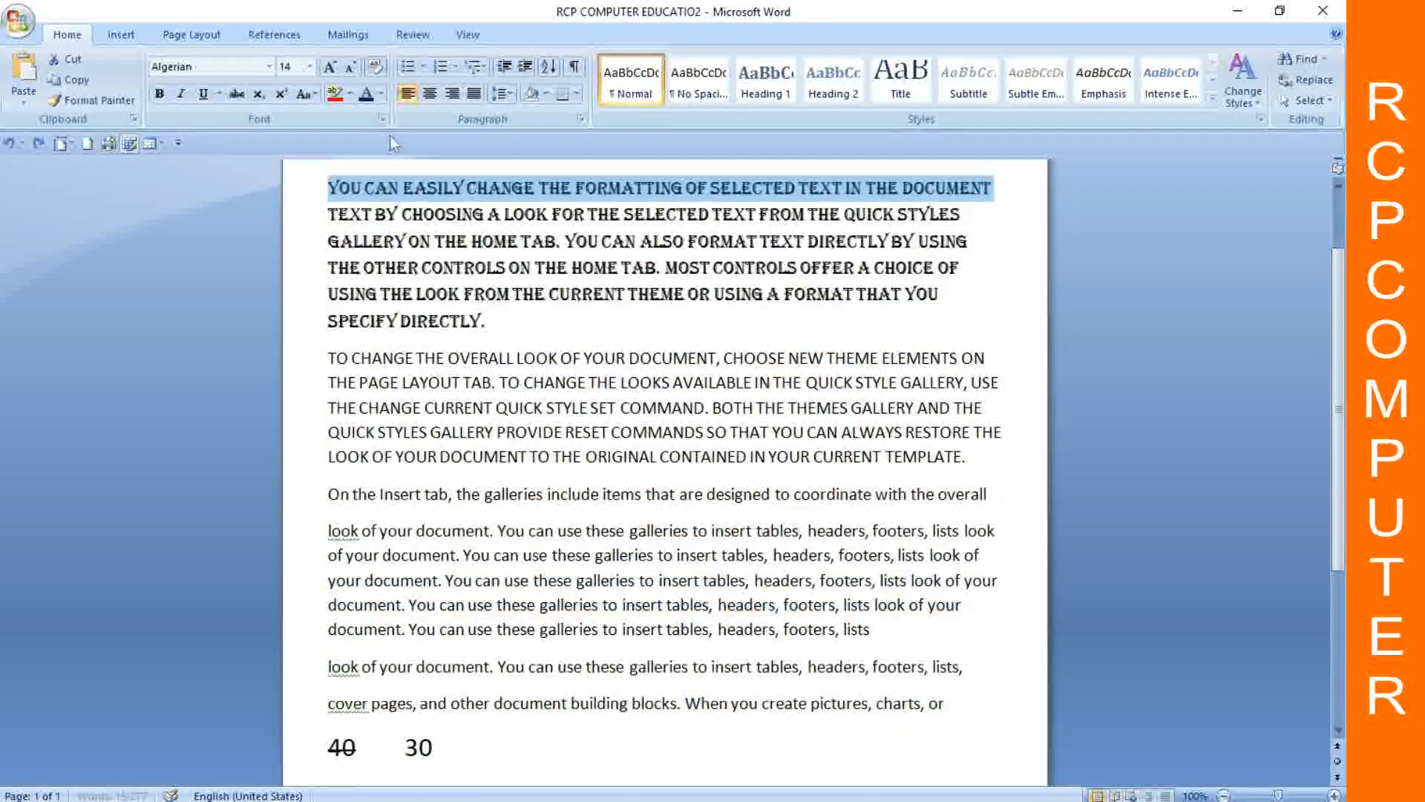
Step: Select the whole document text and clear all its formatting with Clear Formatting
scroll(455, 259, up, 1)
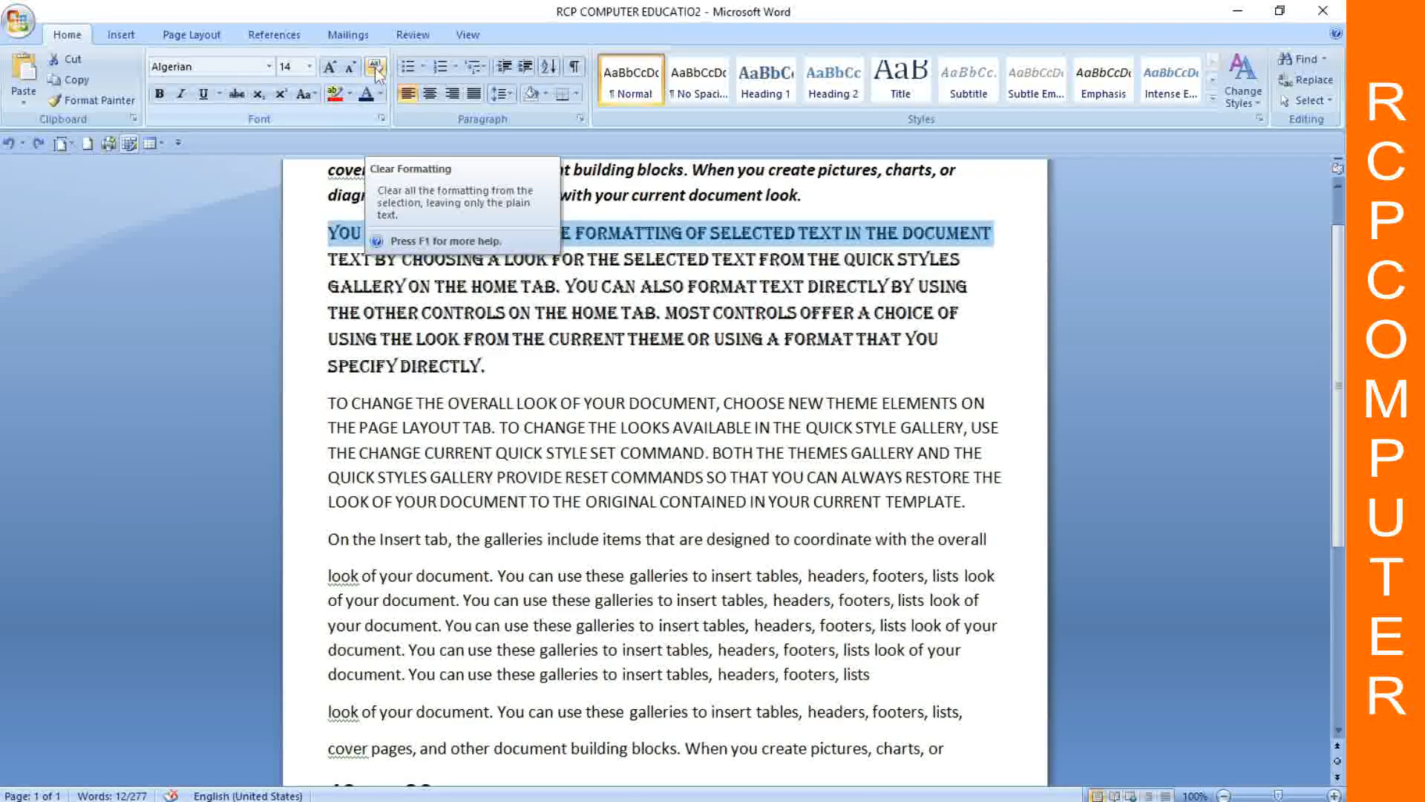
scroll(458, 359, up, 1)
drag(323, 220, 958, 634)
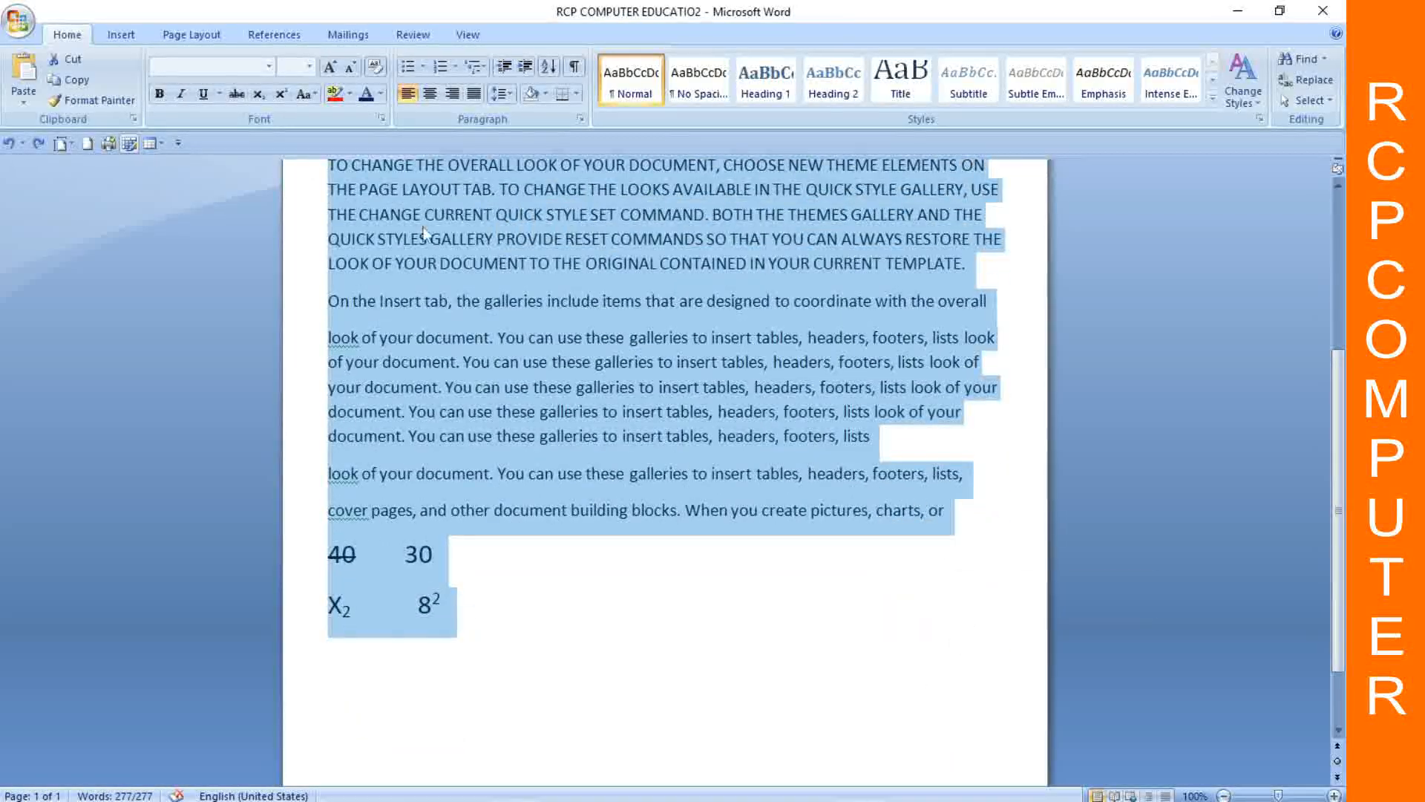
click(380, 68)
click(679, 450)
scroll(682, 445, up, 5)
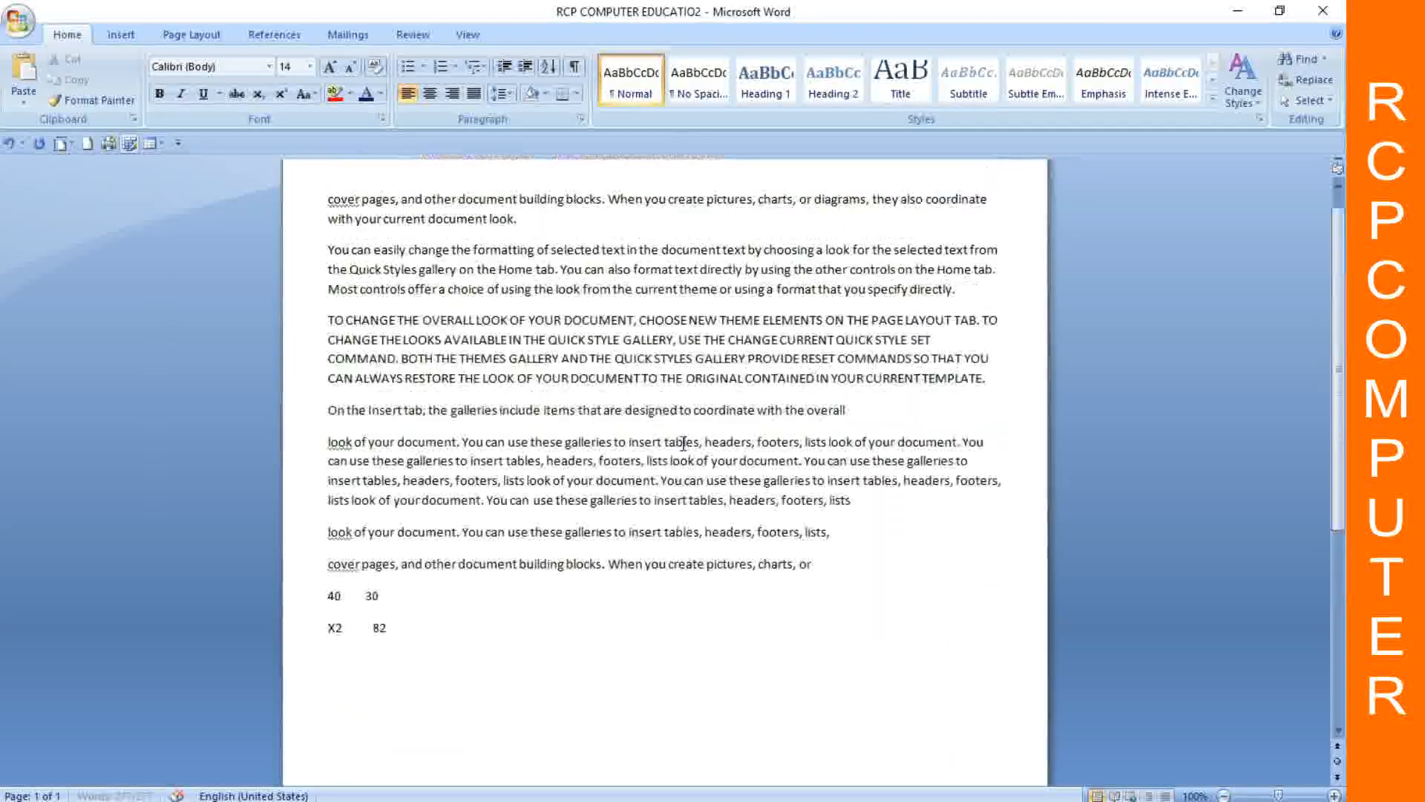
scroll(510, 361, up, 1)
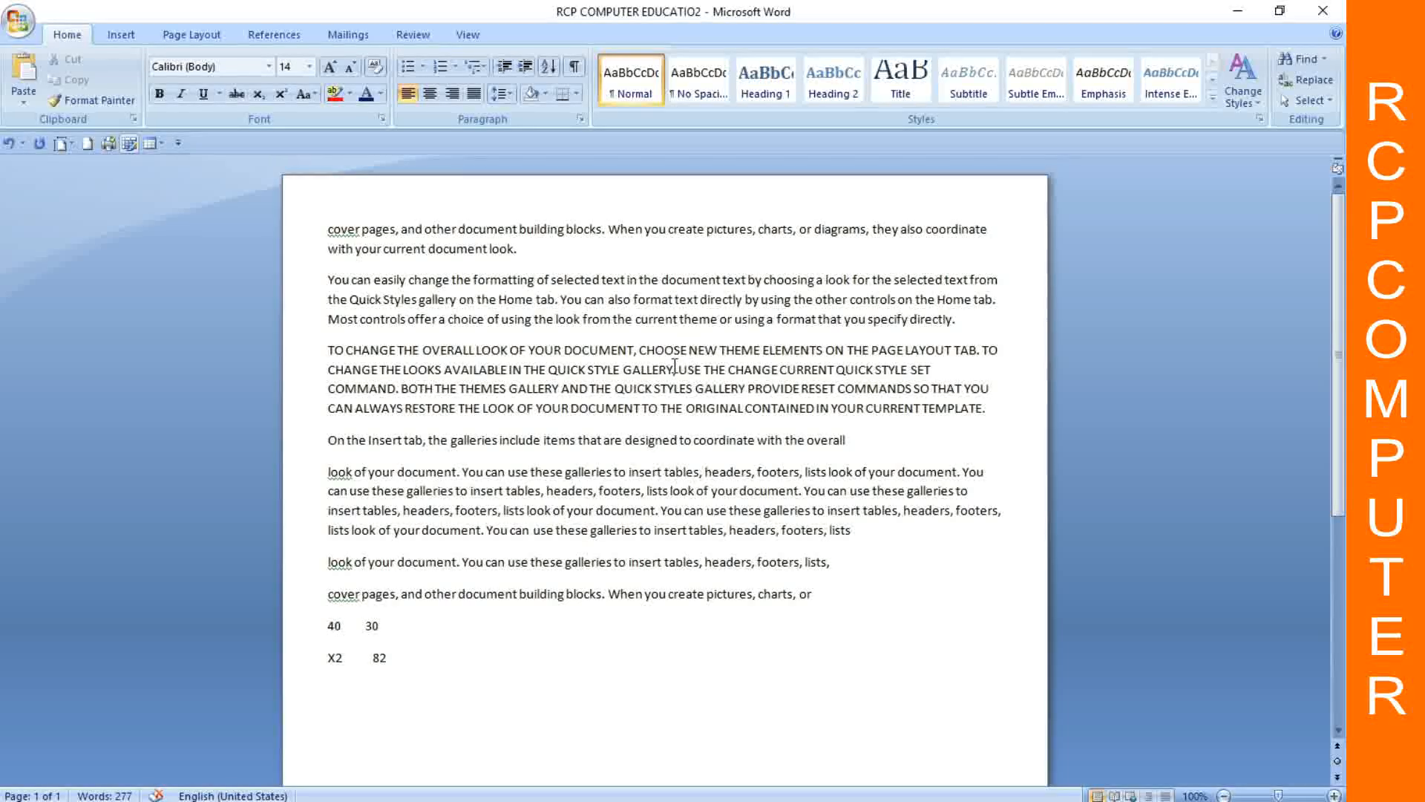
key(Return)
drag(328, 226, 927, 662)
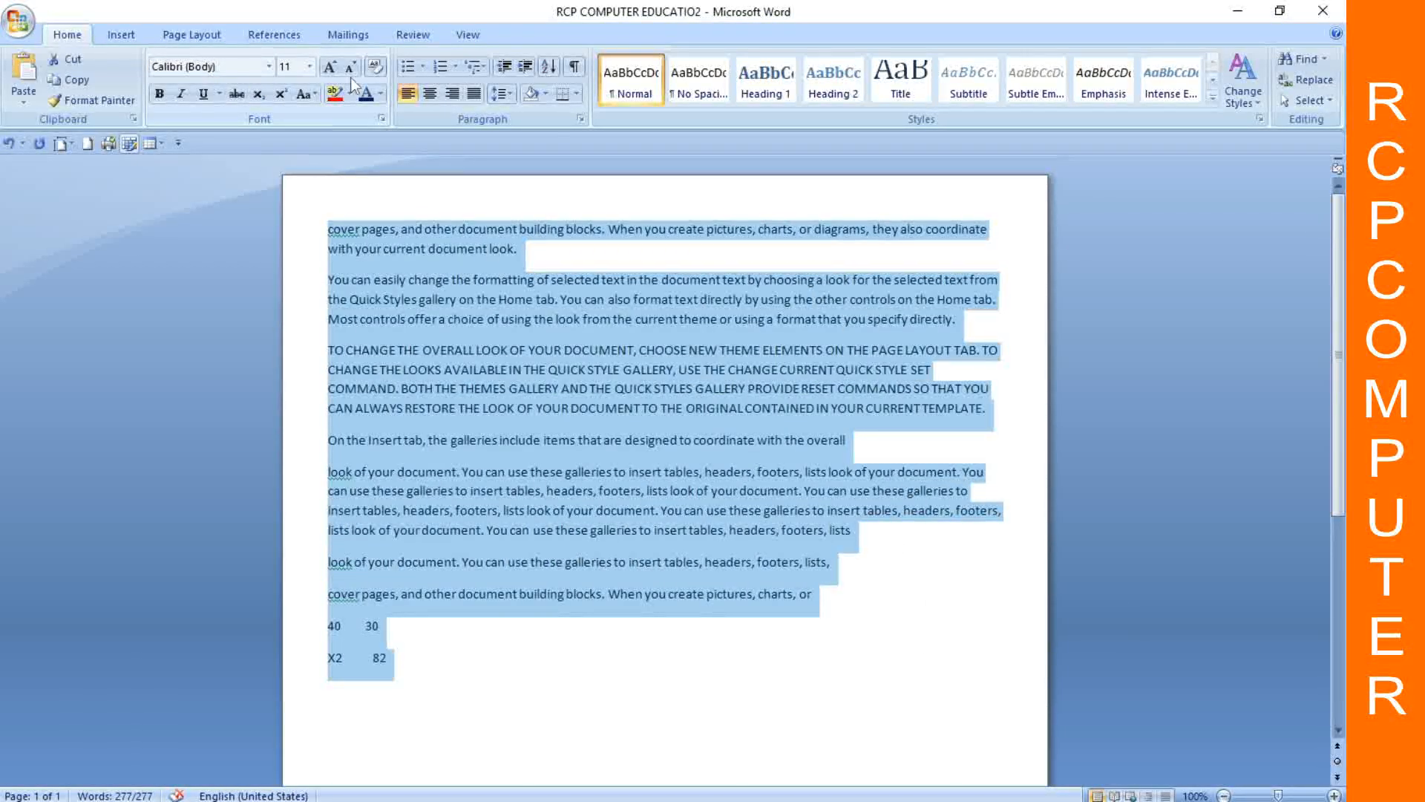
click(1174, 394)
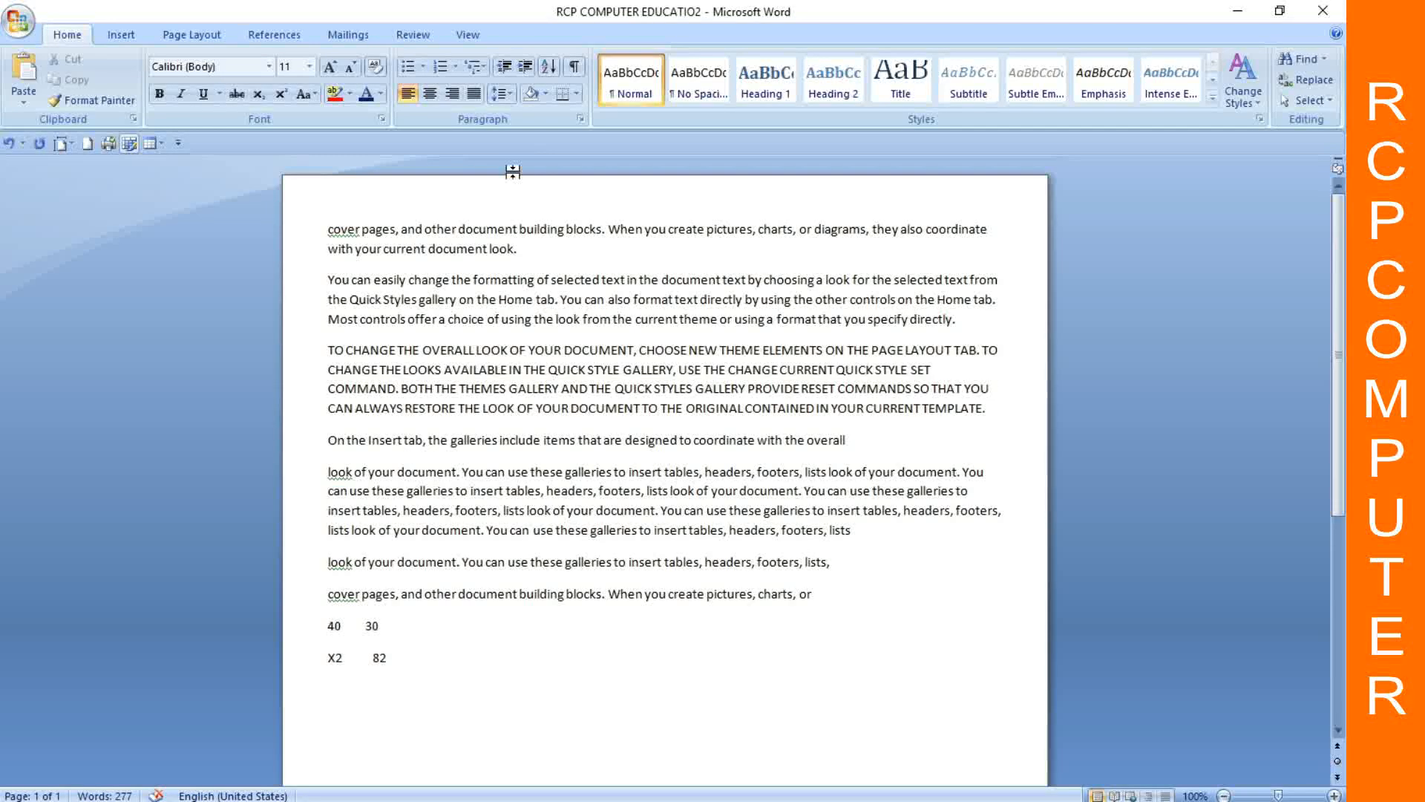
Step: Apply the four-diamond bullet to the uppercase "TO CHANGE THE OVERALL LOOK" paragraph
click(423, 66)
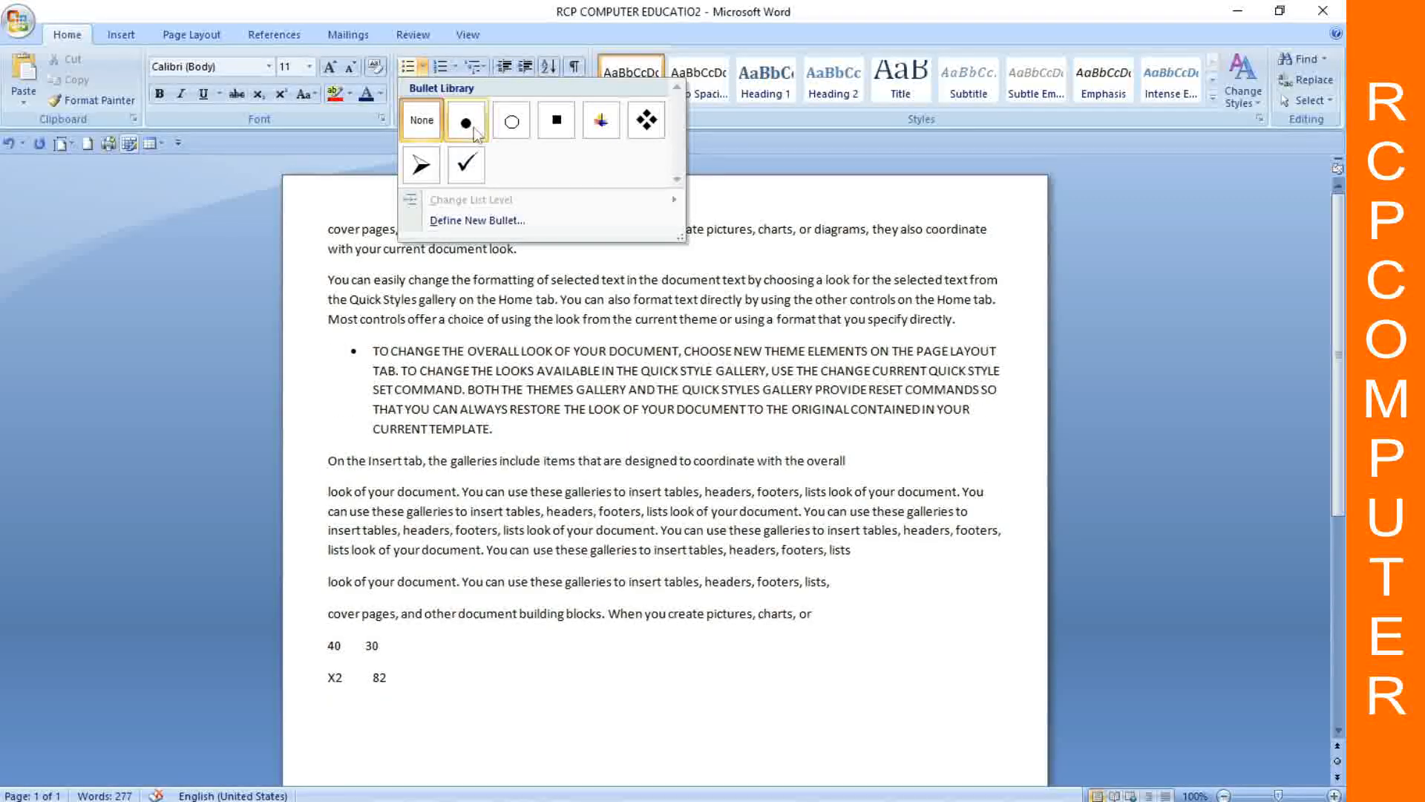
click(646, 120)
click(382, 460)
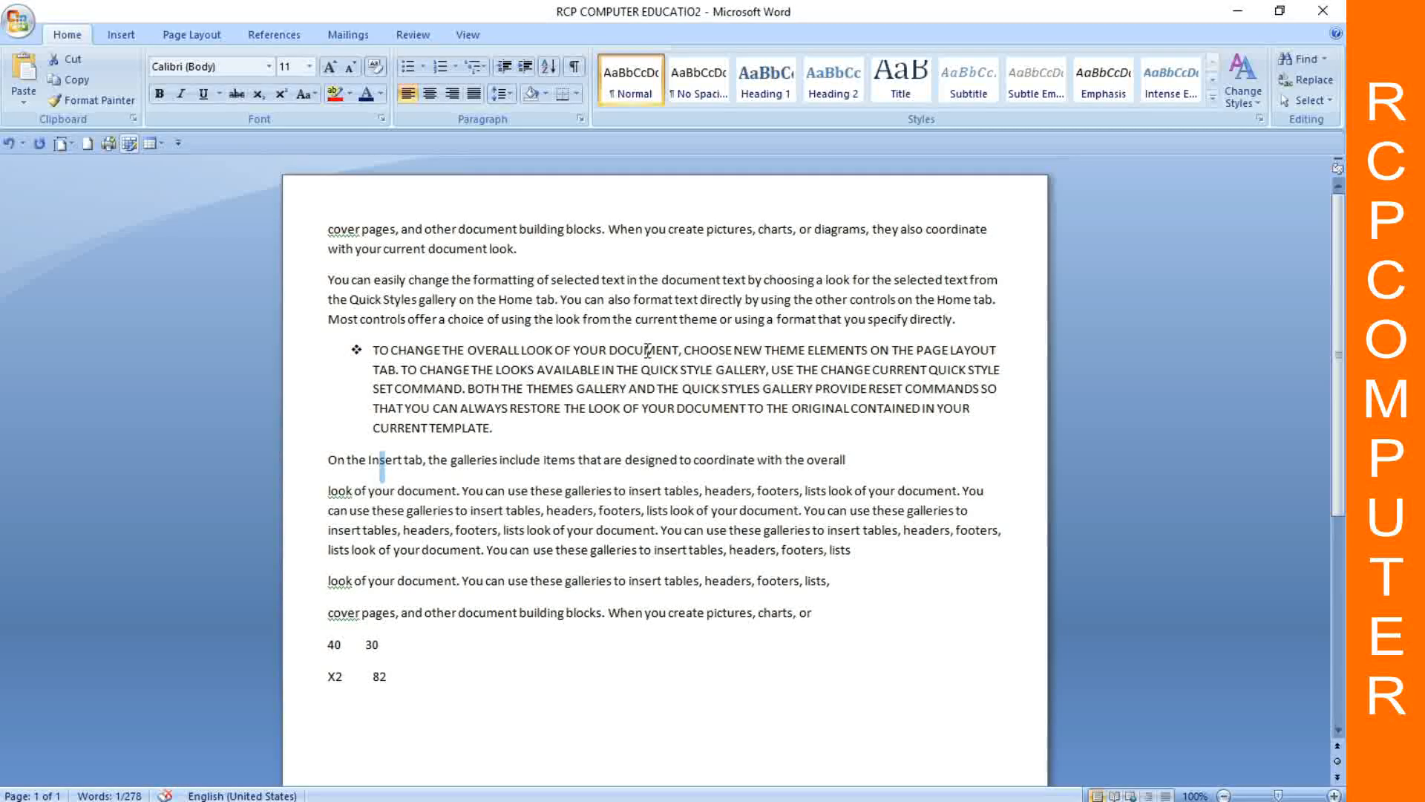
Step: Split the bulleted uppercase paragraph into separate items starting at "TAB.", "SET COMMAND." and "THAT YOU CAN", and add an empty item at the end
key(Return)
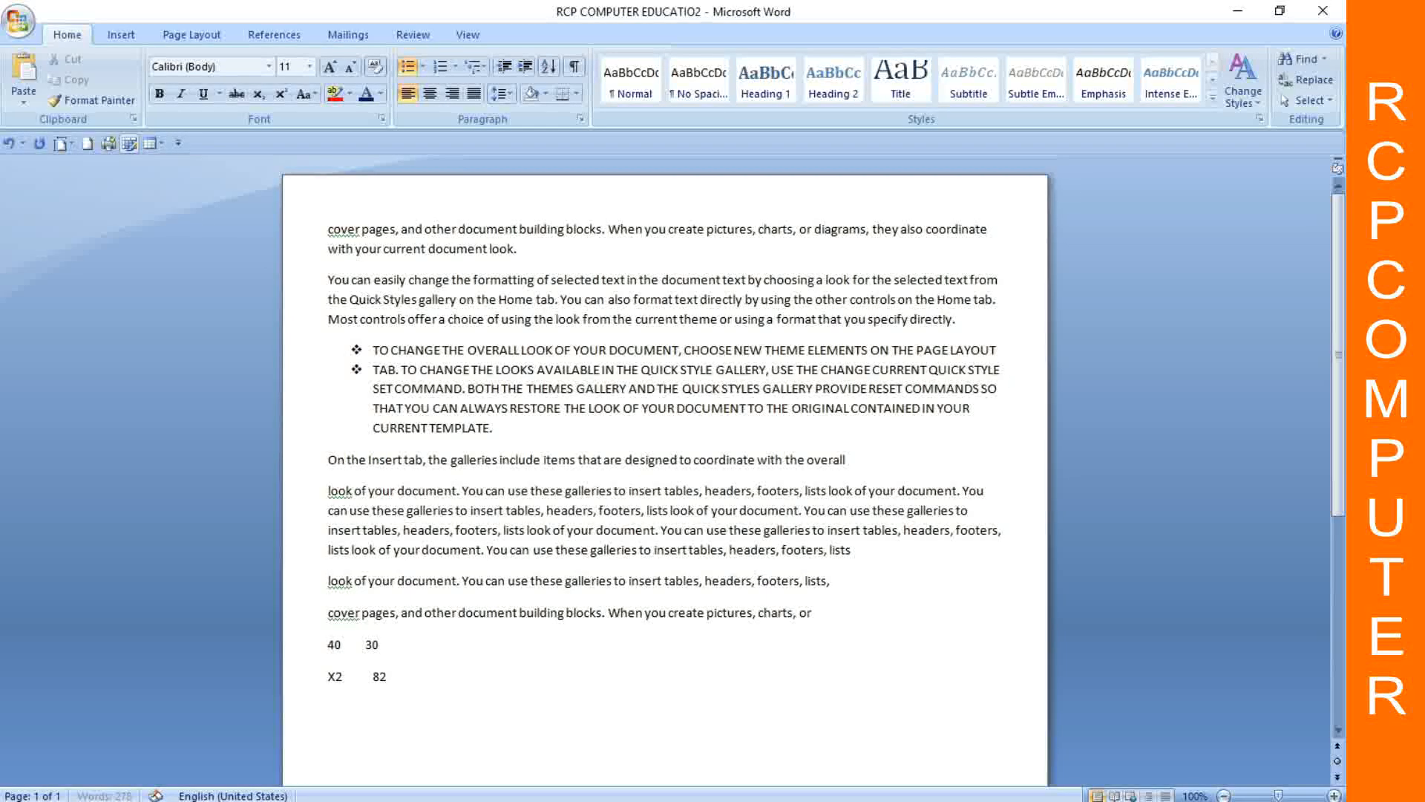
click(1021, 377)
key(Return)
click(1006, 398)
key(Return)
key(Return)
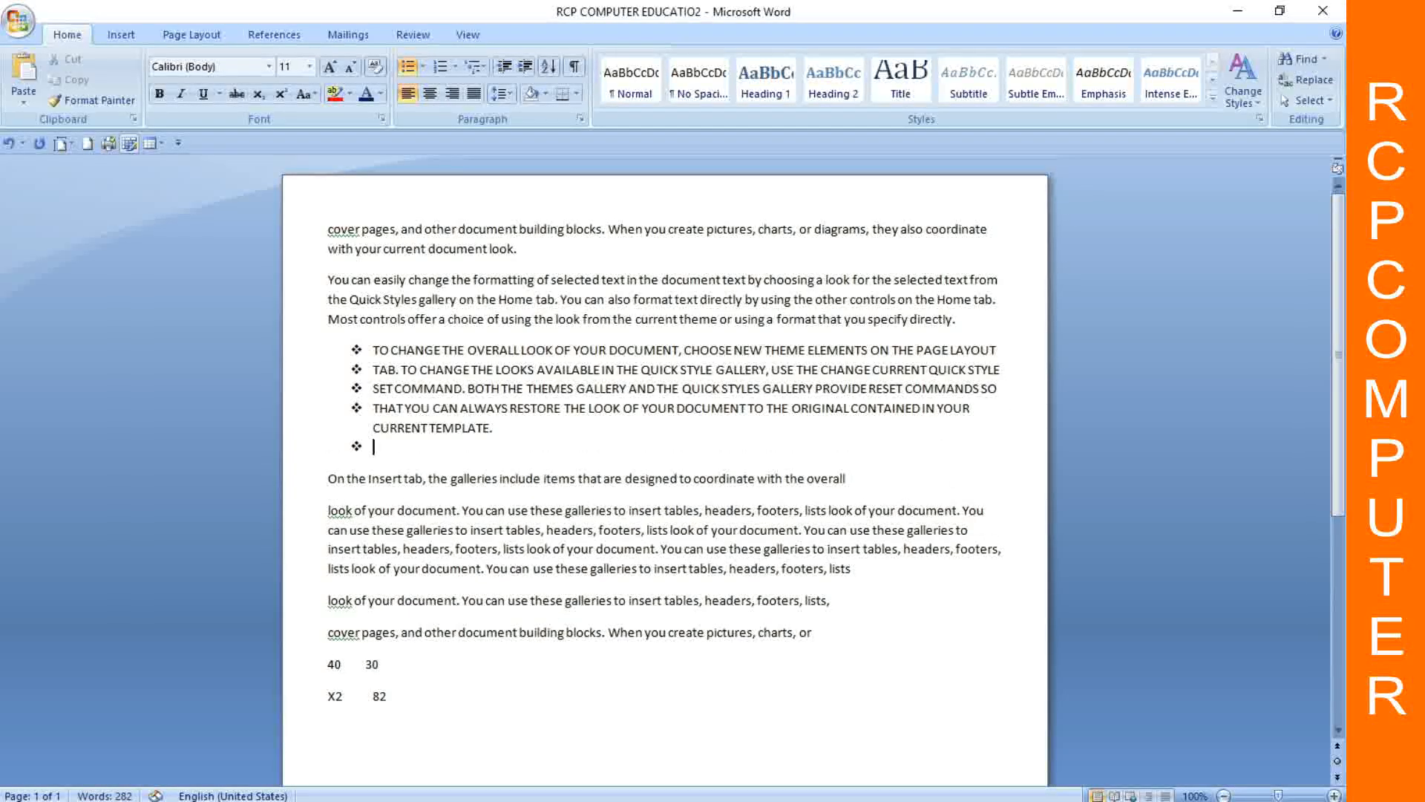
Step: Make the whole diamond-bulleted list bold and enlarge its text to size 16
drag(372, 350, 497, 449)
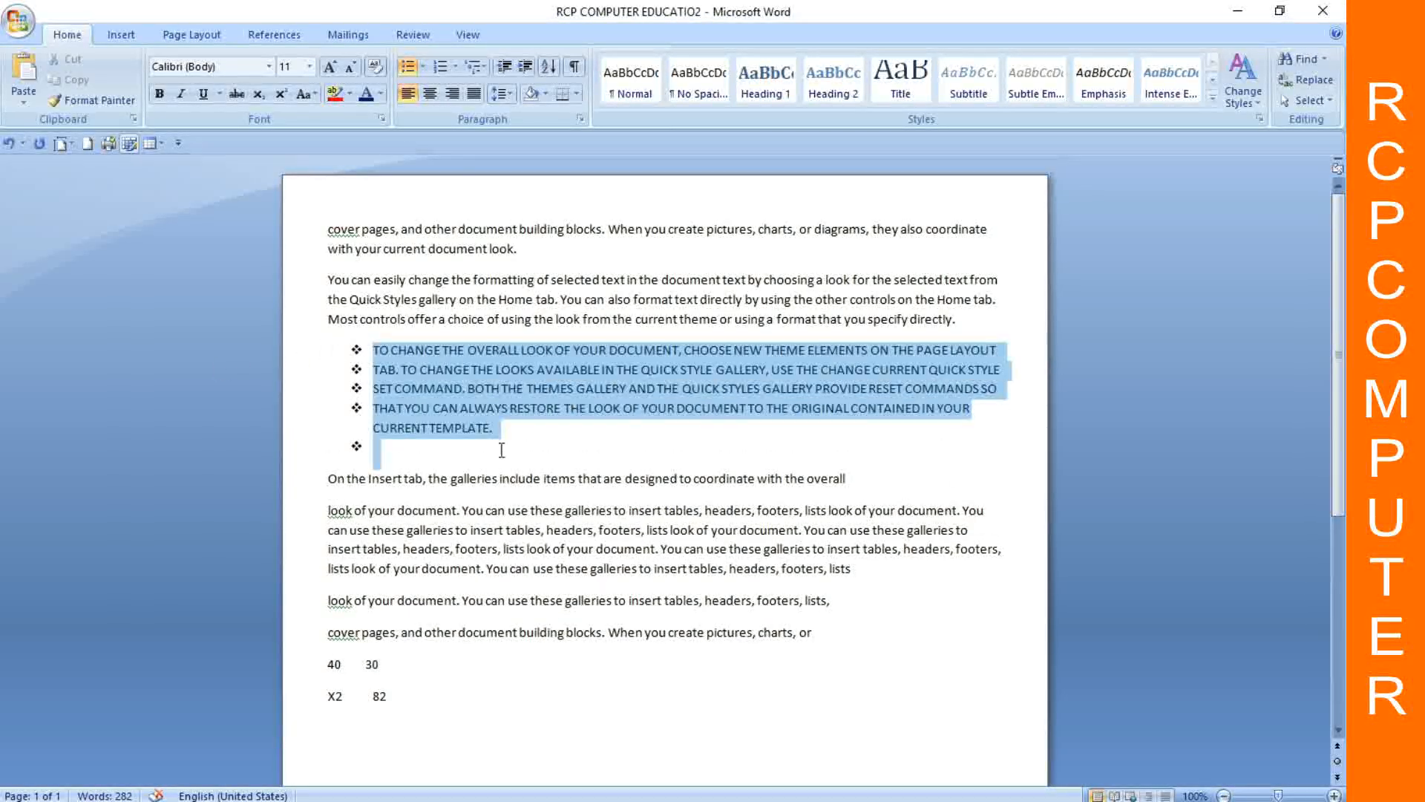
click(159, 93)
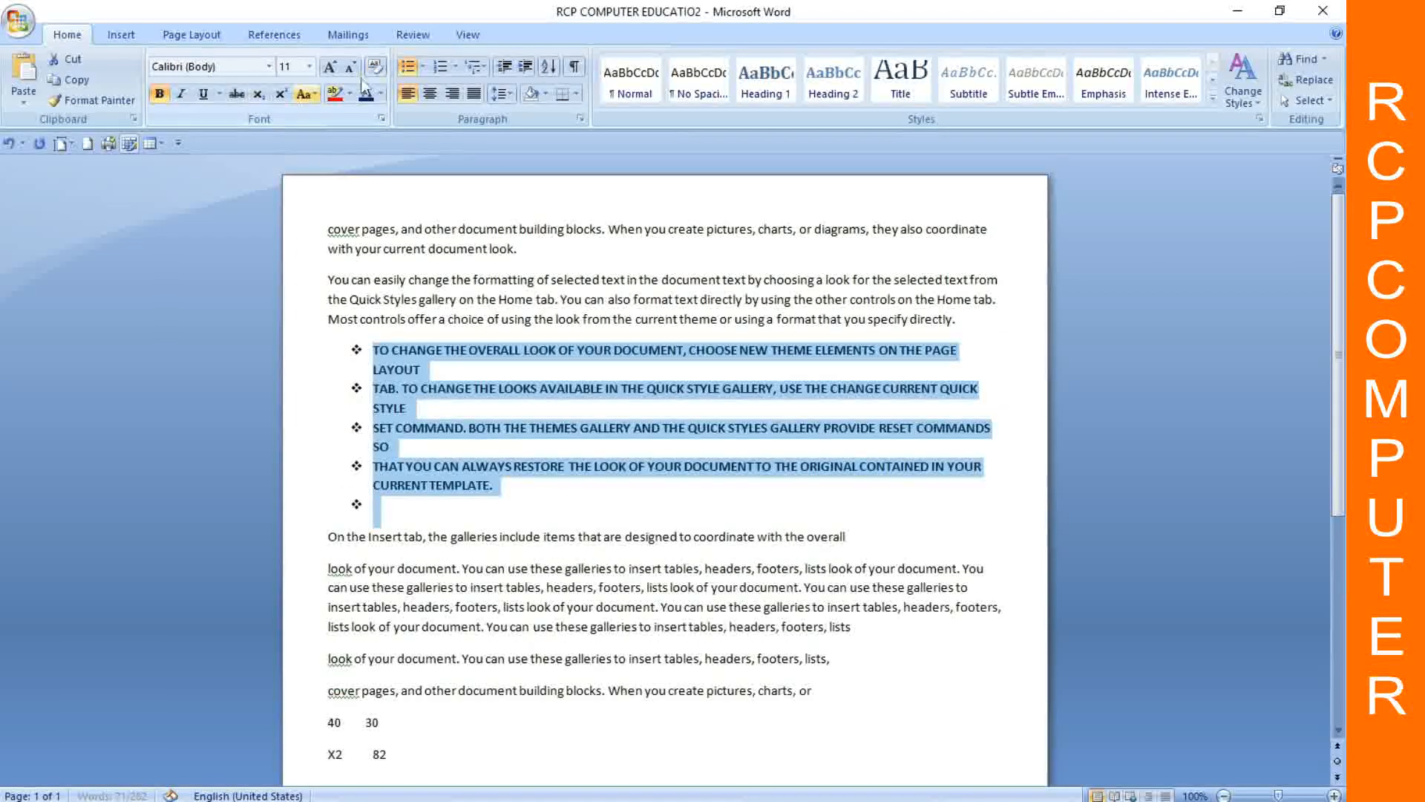
click(331, 68)
click(331, 68)
click(331, 68)
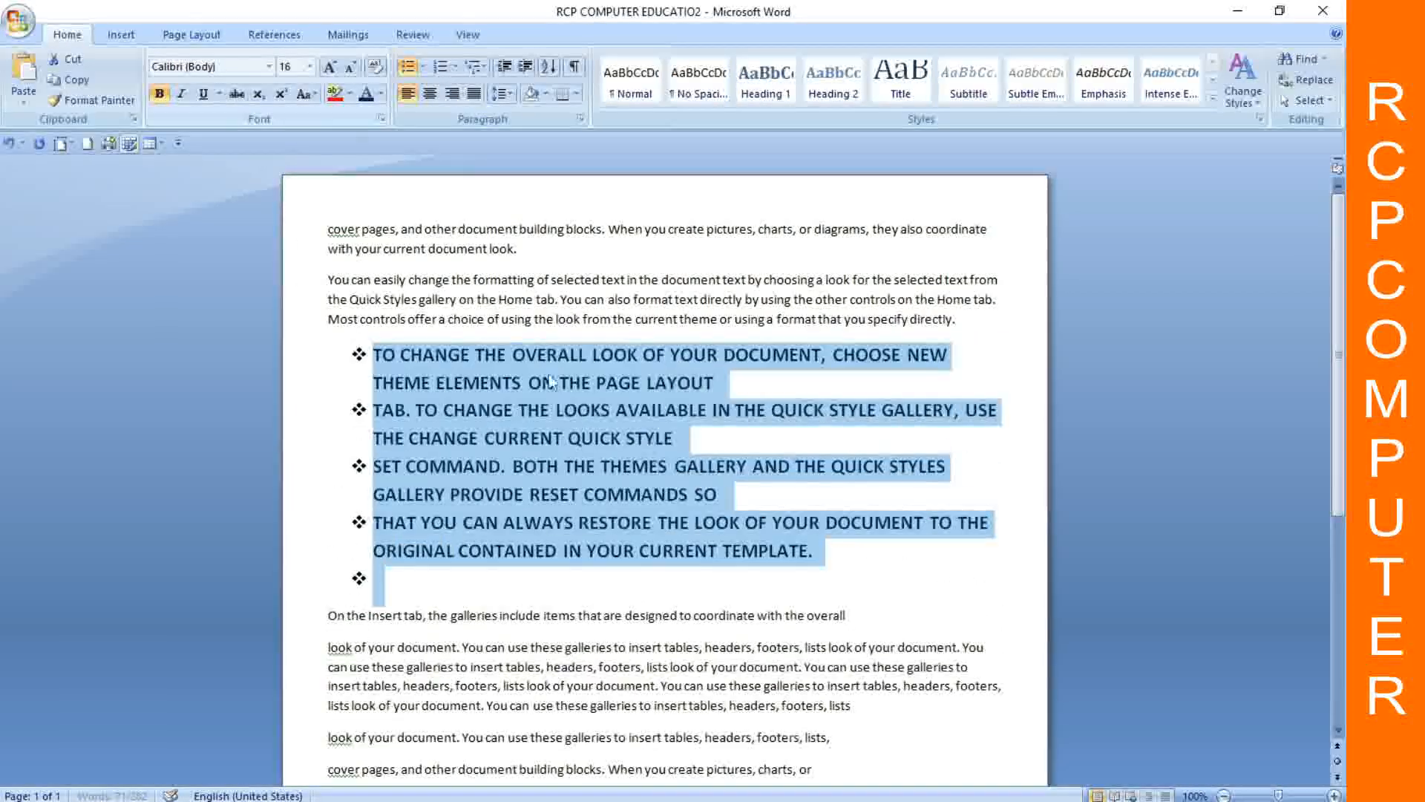
key(Right)
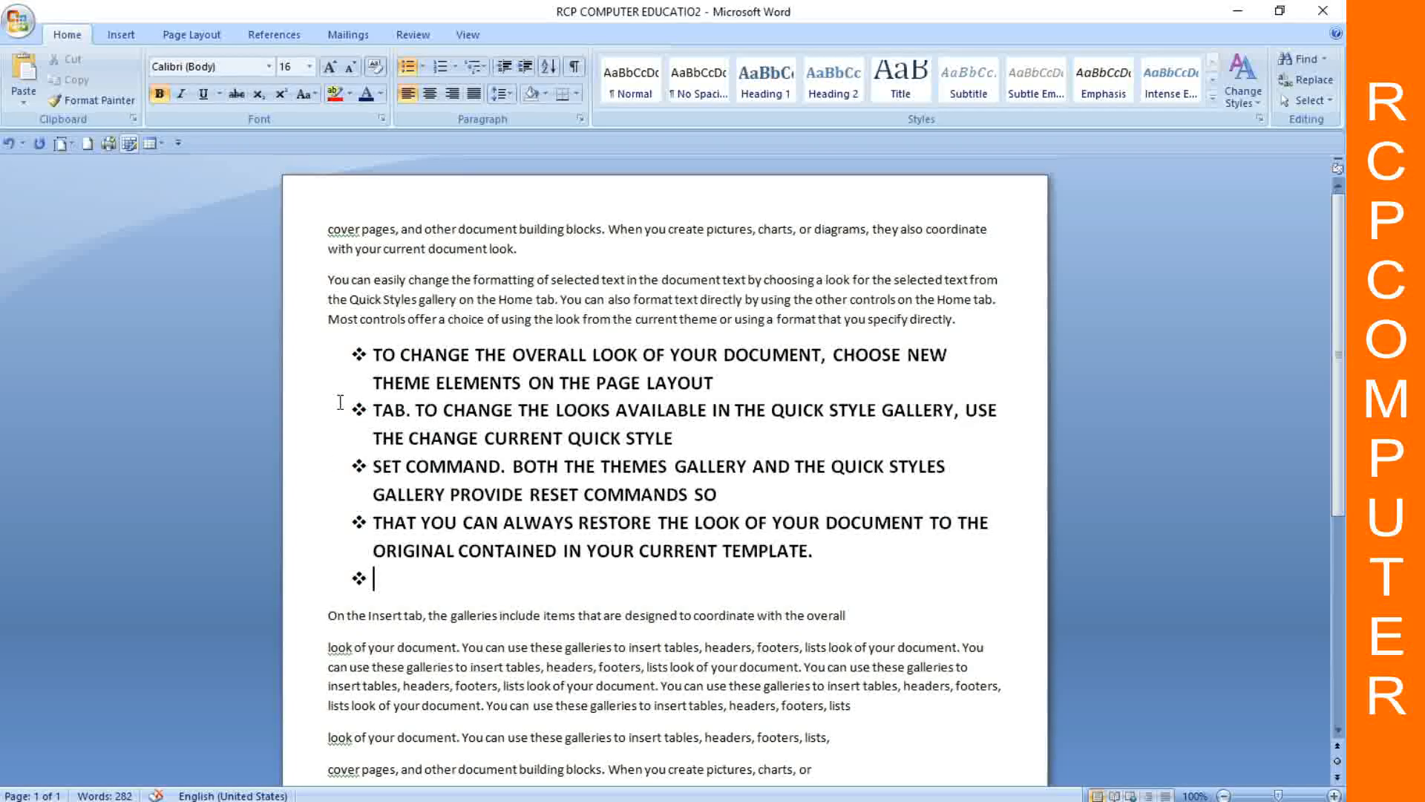
drag(374, 354, 481, 573)
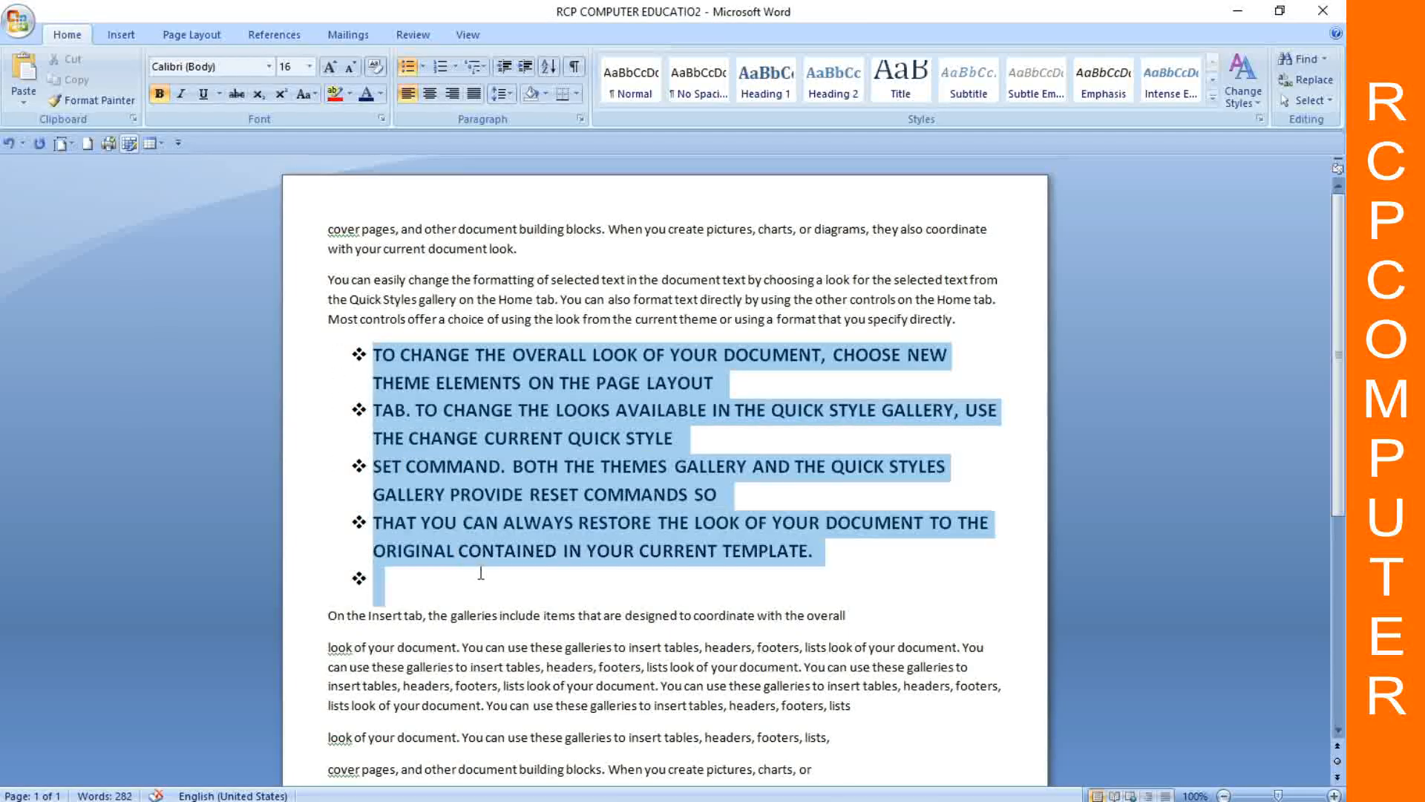
click(454, 68)
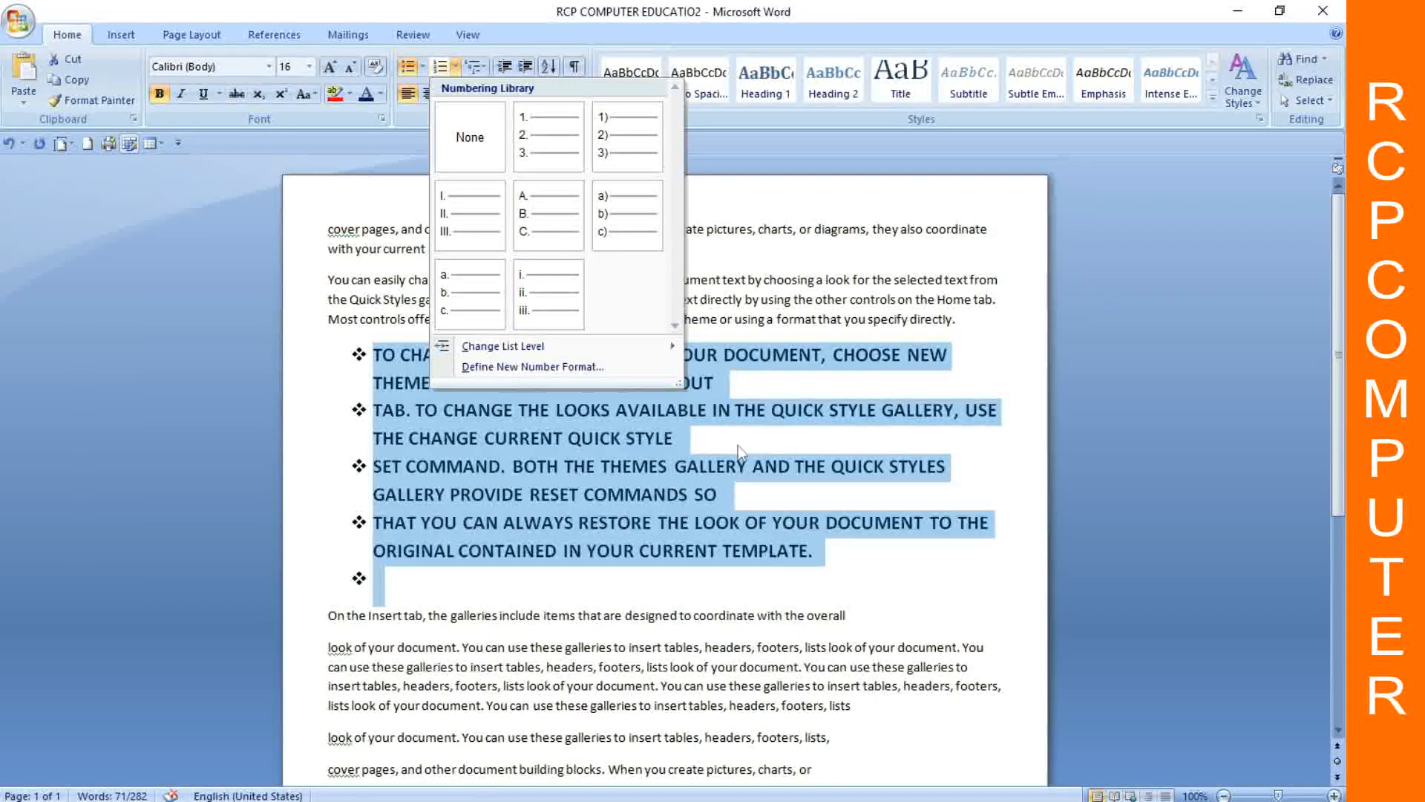
click(1048, 443)
Step: Enter a person's name in capitals on a new line below the "X2" line, followed by an empty line
scroll(471, 482, down, 8)
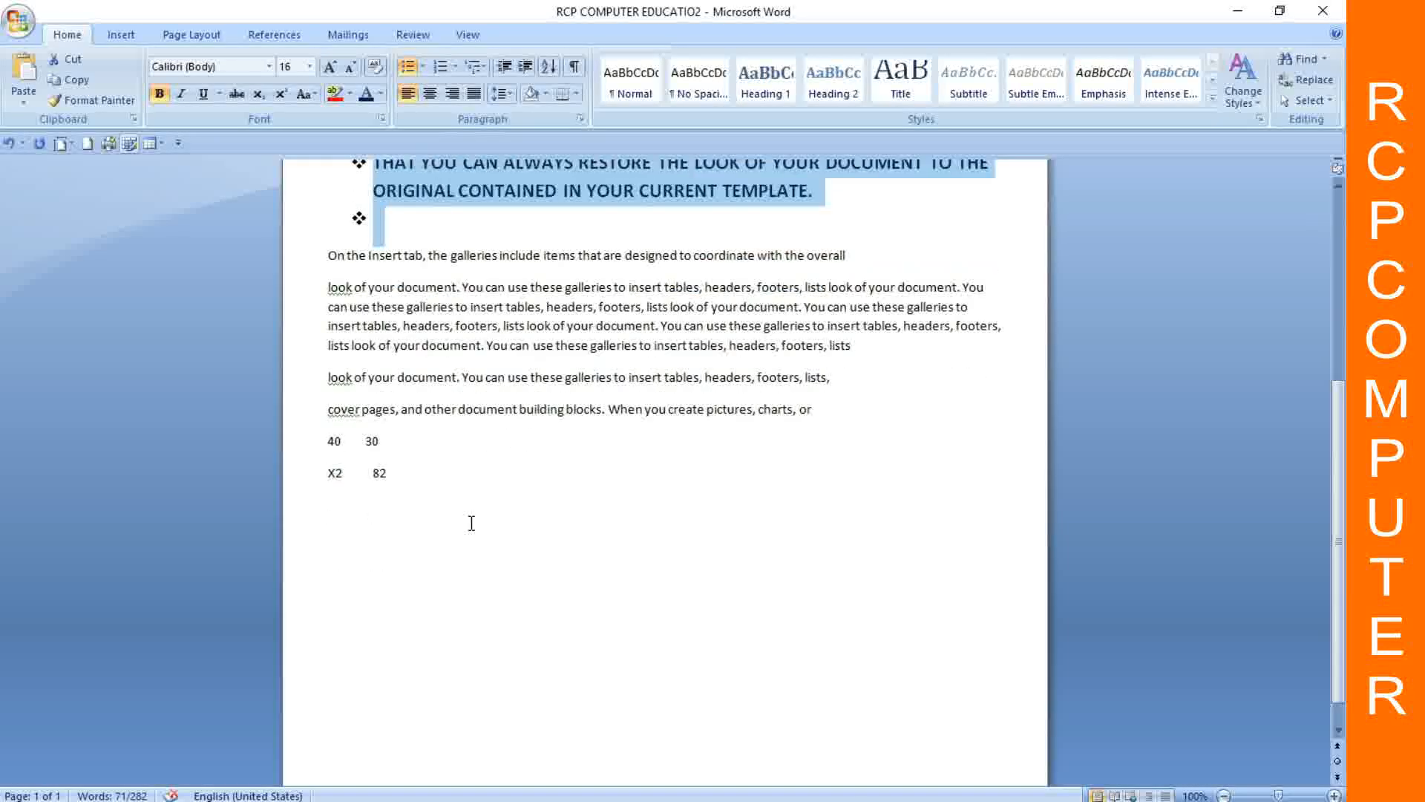
click(428, 468)
key(Return)
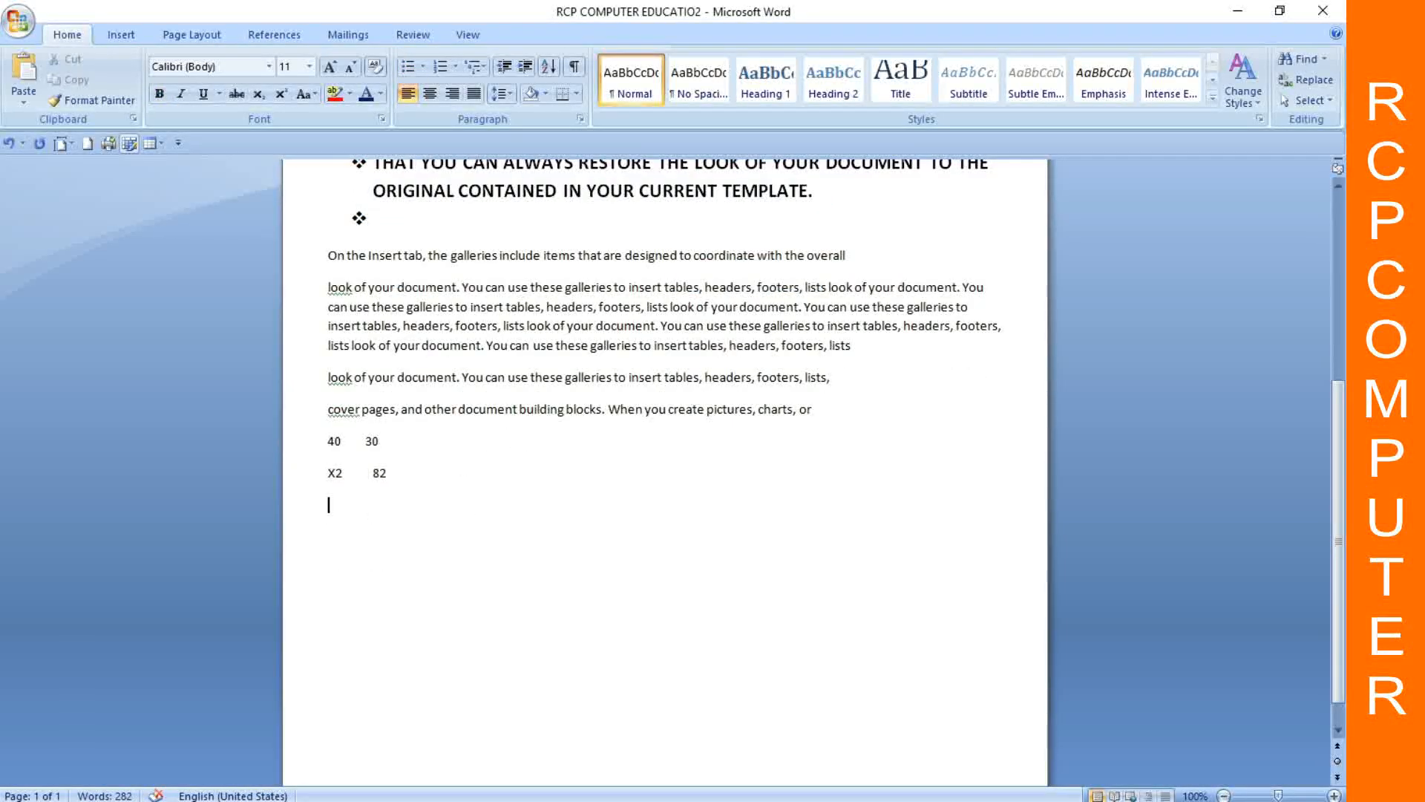
text(RAMKUMAR)
key(Return)
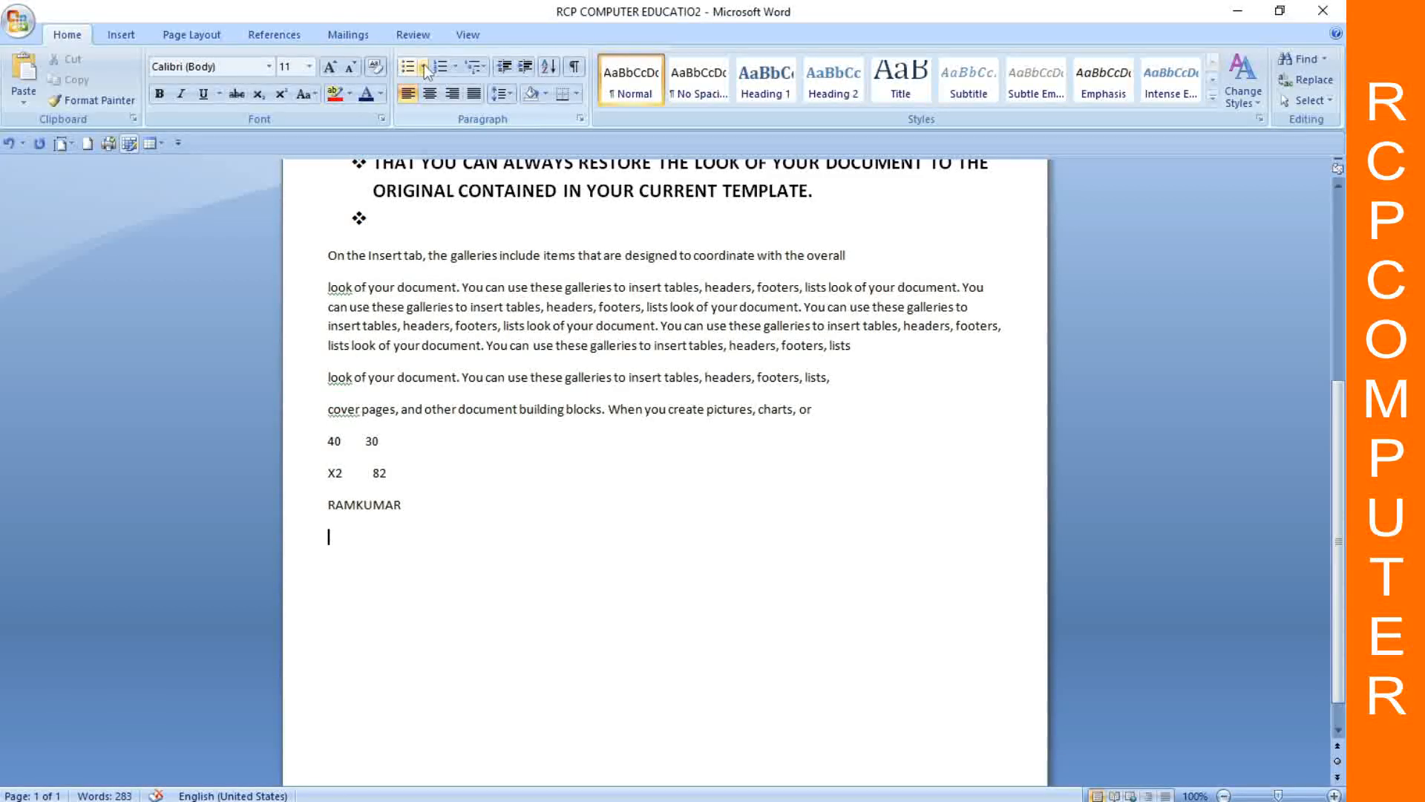
Step: Create a numbered list in the 1., 2., 3. format below the name, with the items A, B, C and D
click(441, 67)
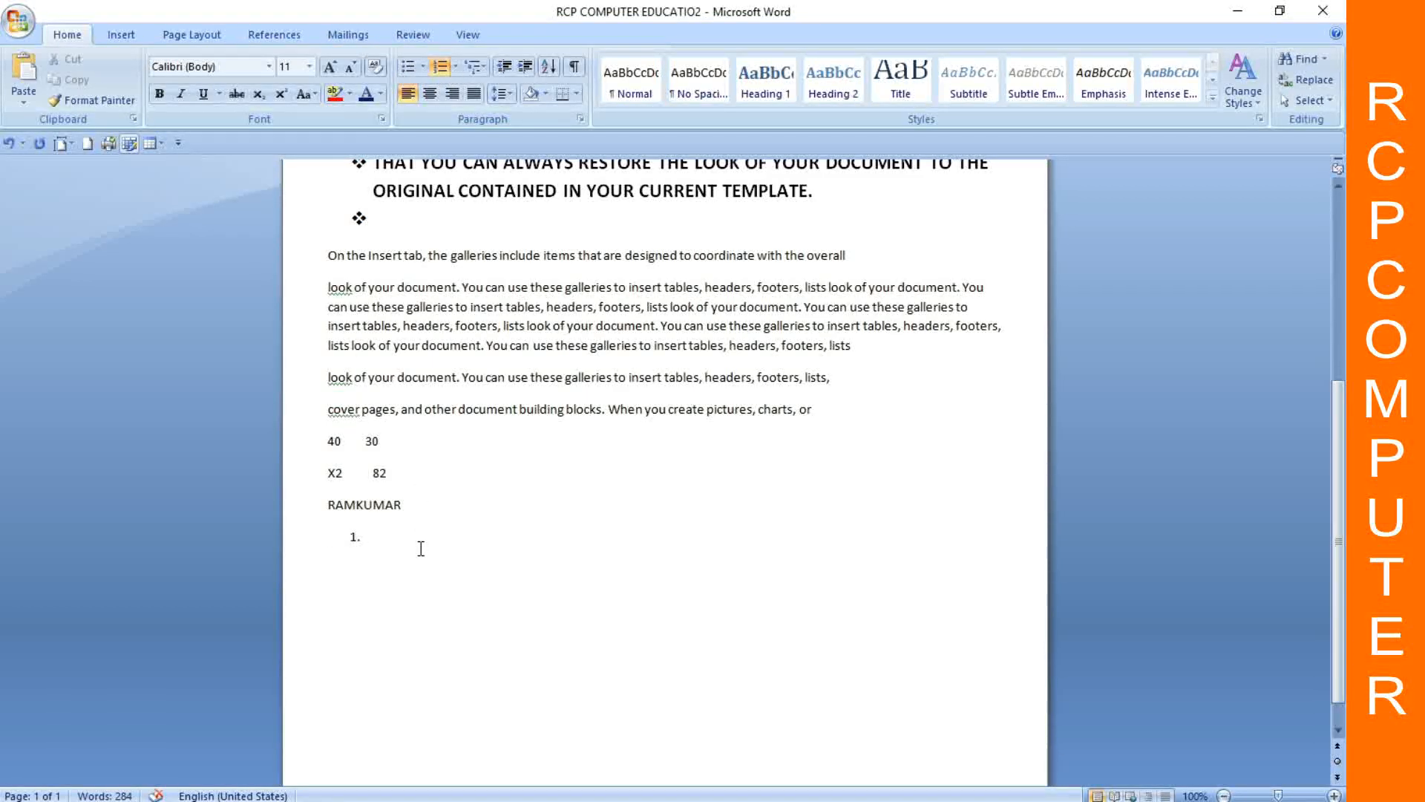
text(A)
key(Return)
text(B )
text(C)
key(Return)
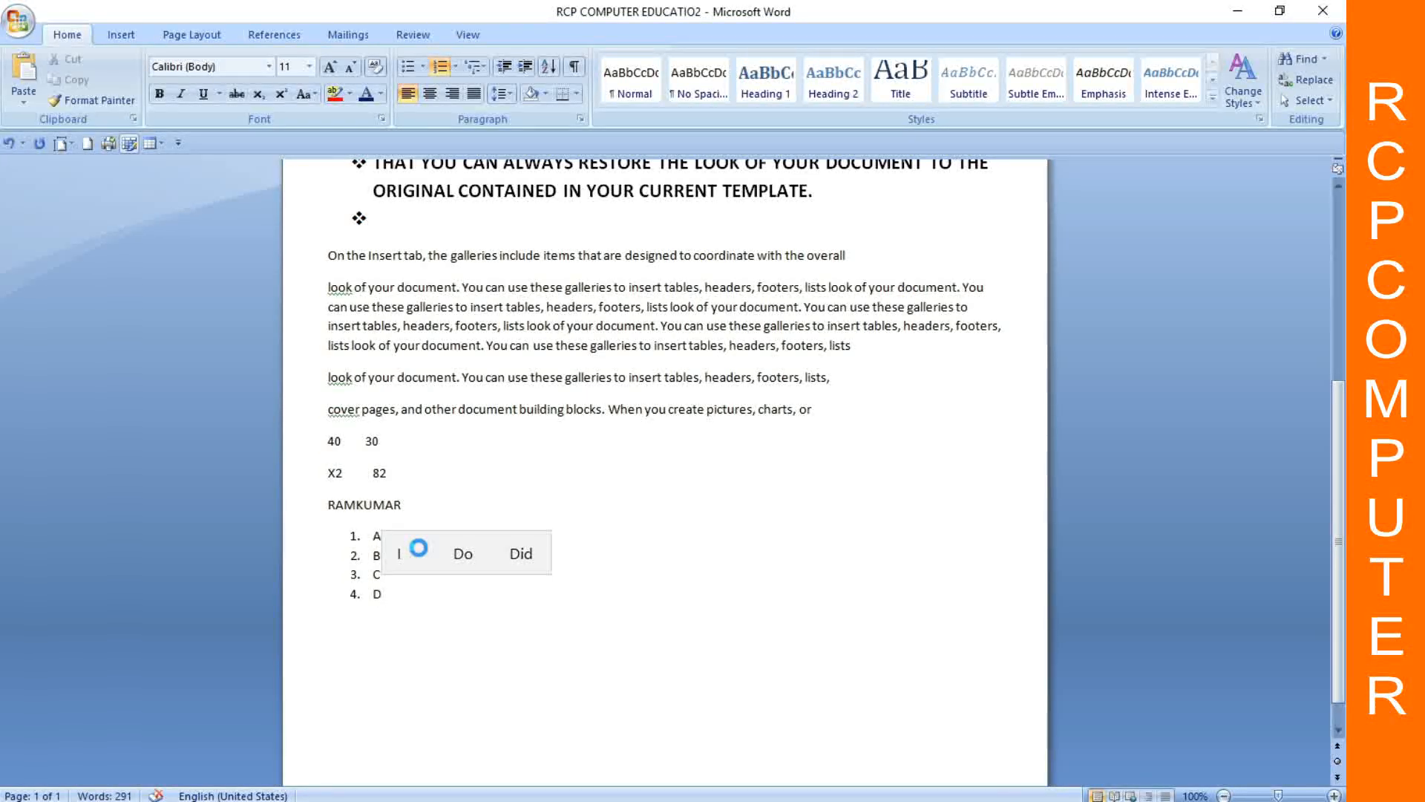
Step: Enlarge the text of the numbered list A to D by several sizes with Grow Font
drag(372, 536, 520, 668)
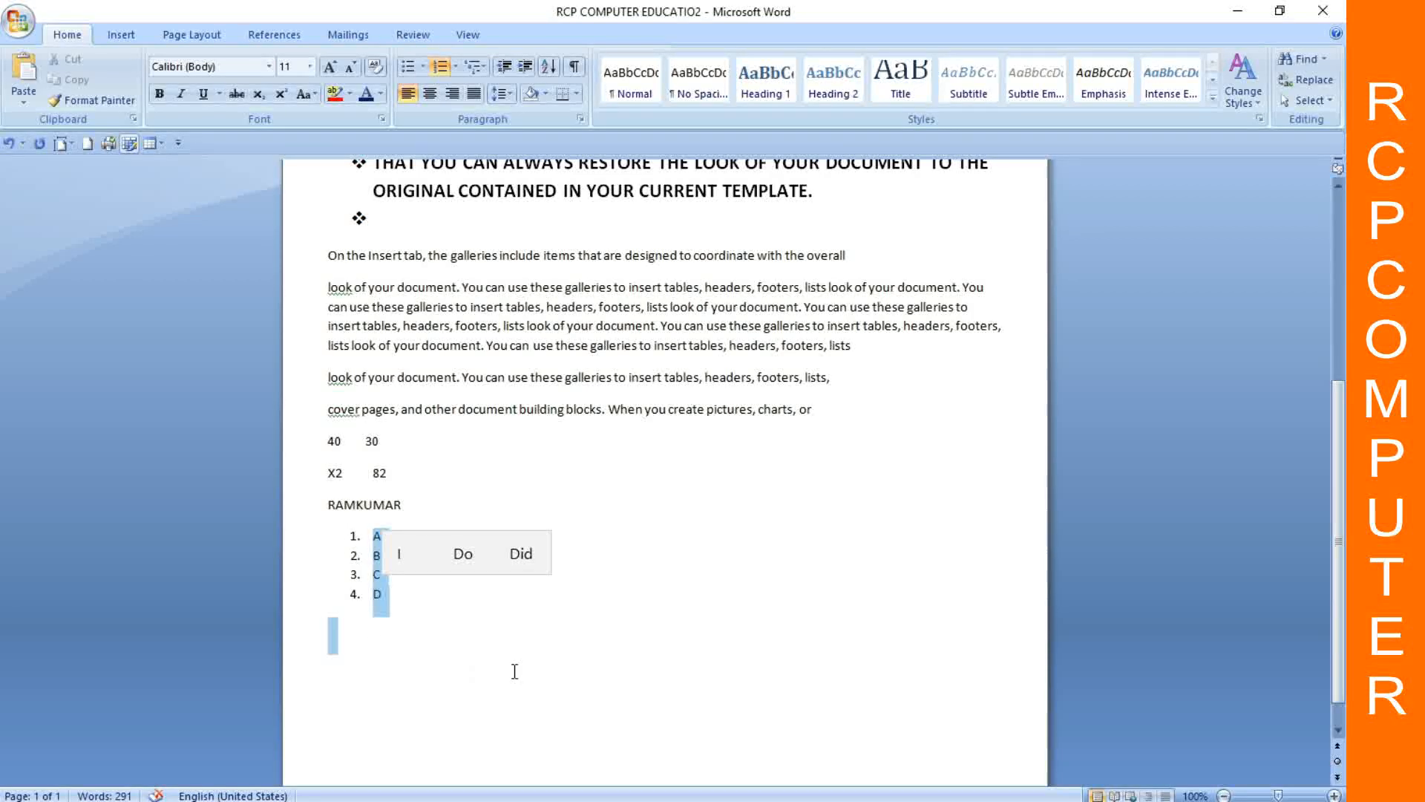
click(330, 66)
click(330, 66)
click(330, 66)
click(330, 66)
click(330, 67)
click(330, 66)
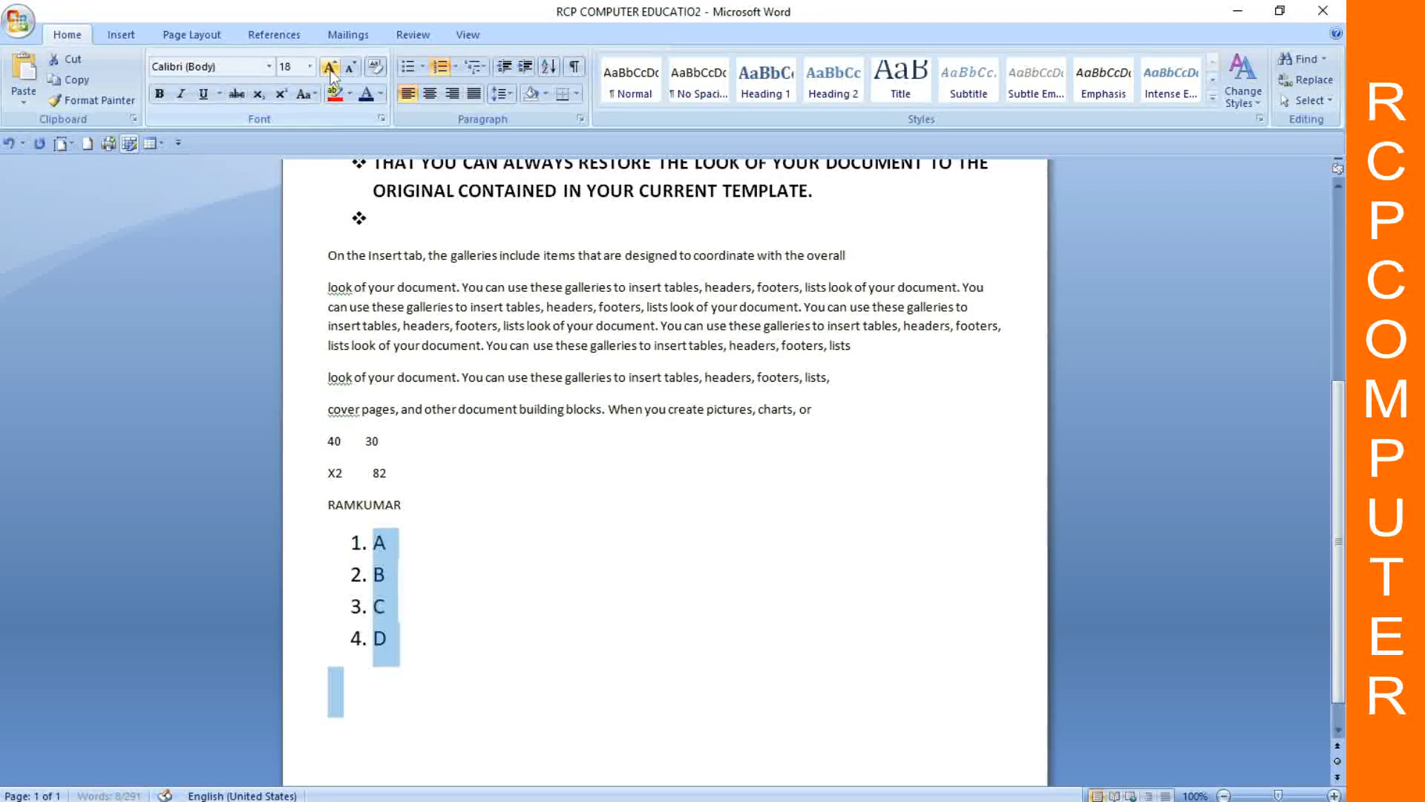
click(658, 520)
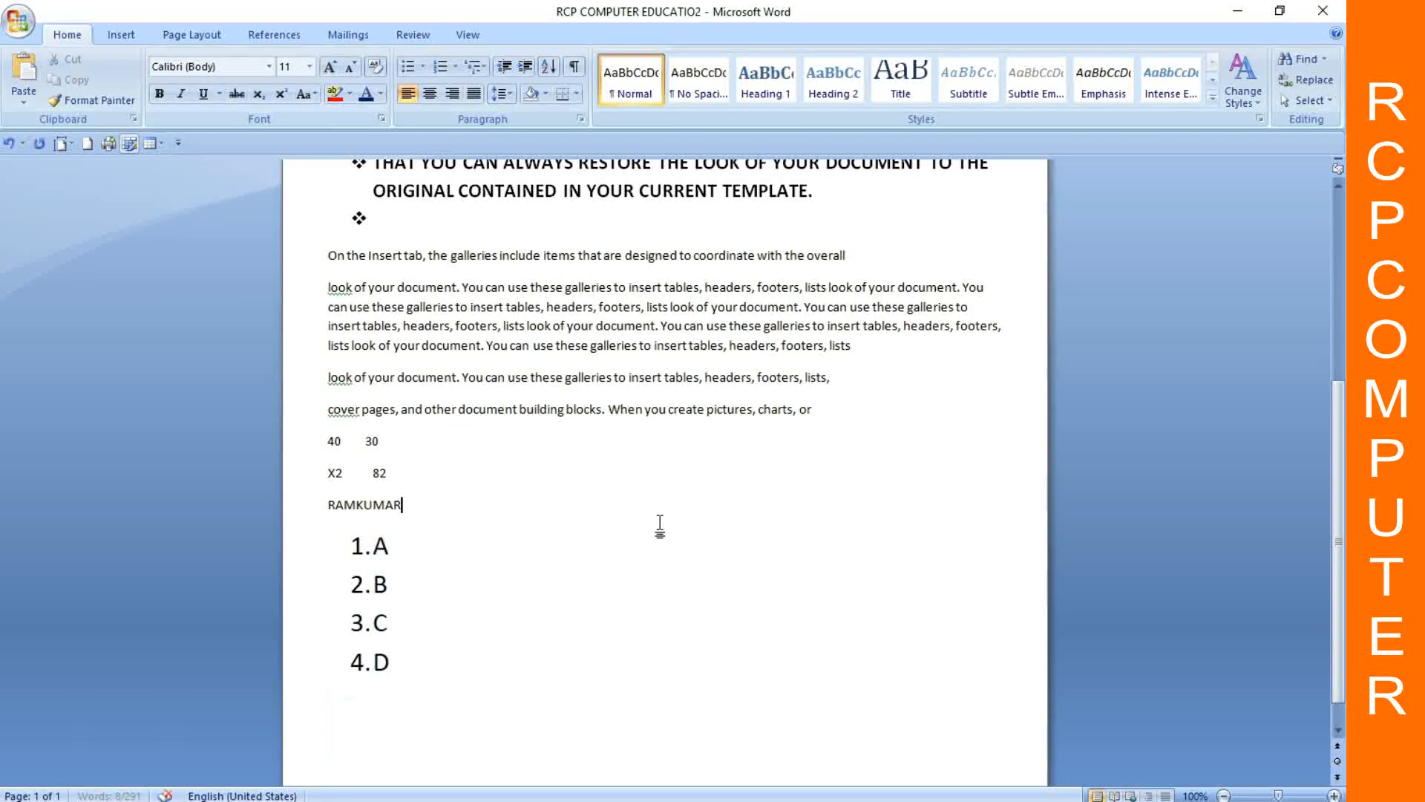
Step: Try the I., A., 1. heading multilevel list on the paragraphs from "On the Insert tab" to "cover pages", and undo it
click(481, 68)
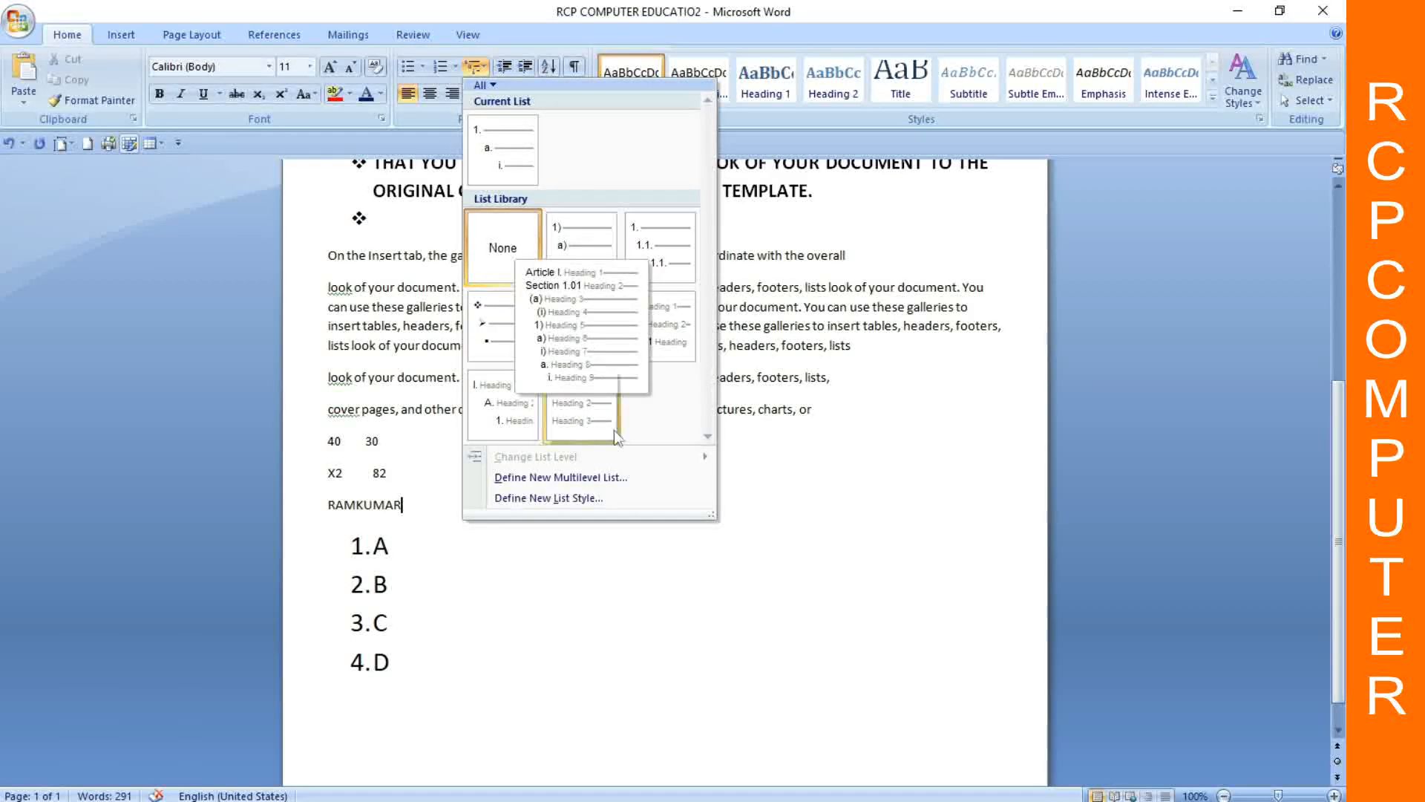
click(718, 605)
drag(329, 255, 719, 420)
click(479, 67)
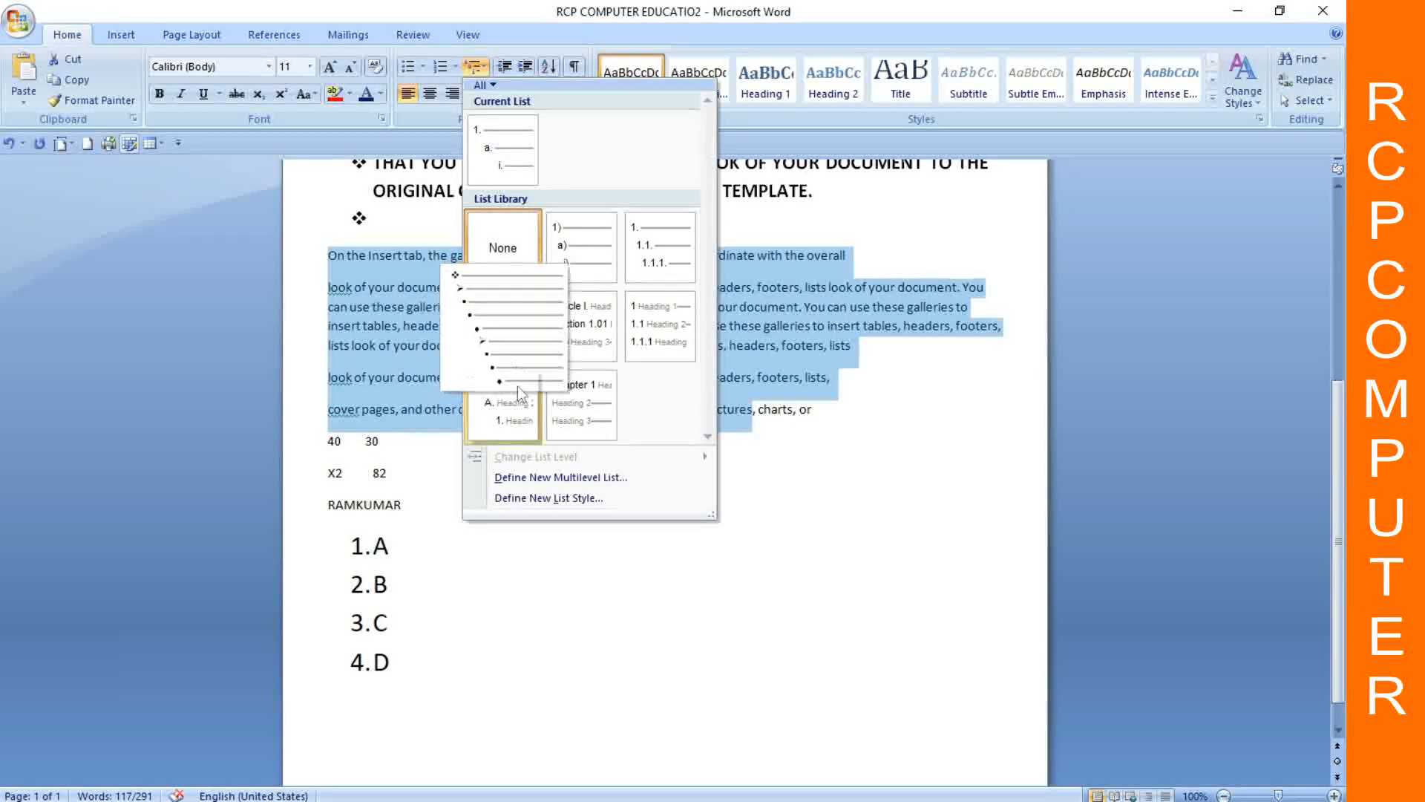
click(520, 419)
scroll(499, 352, up, 2)
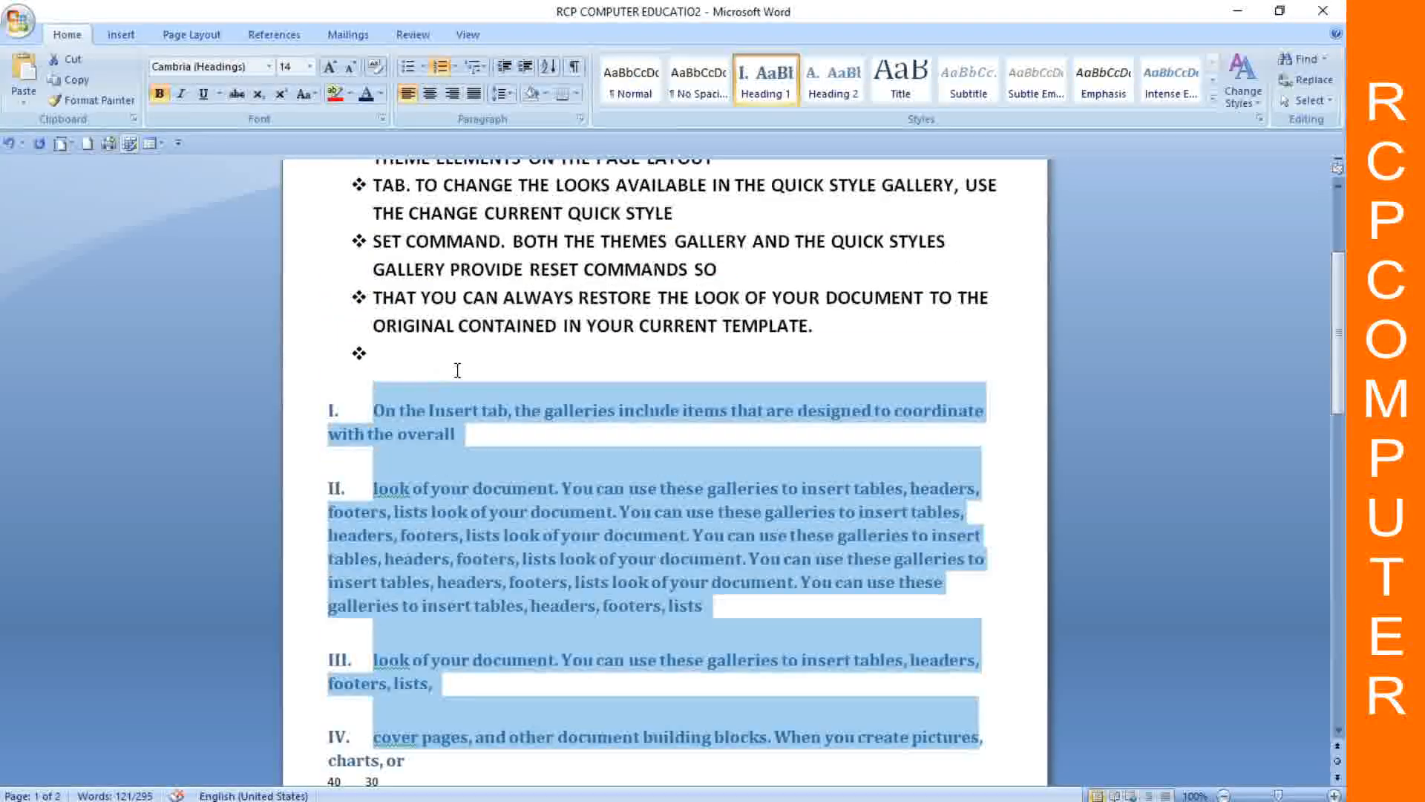
scroll(499, 352, down, 1)
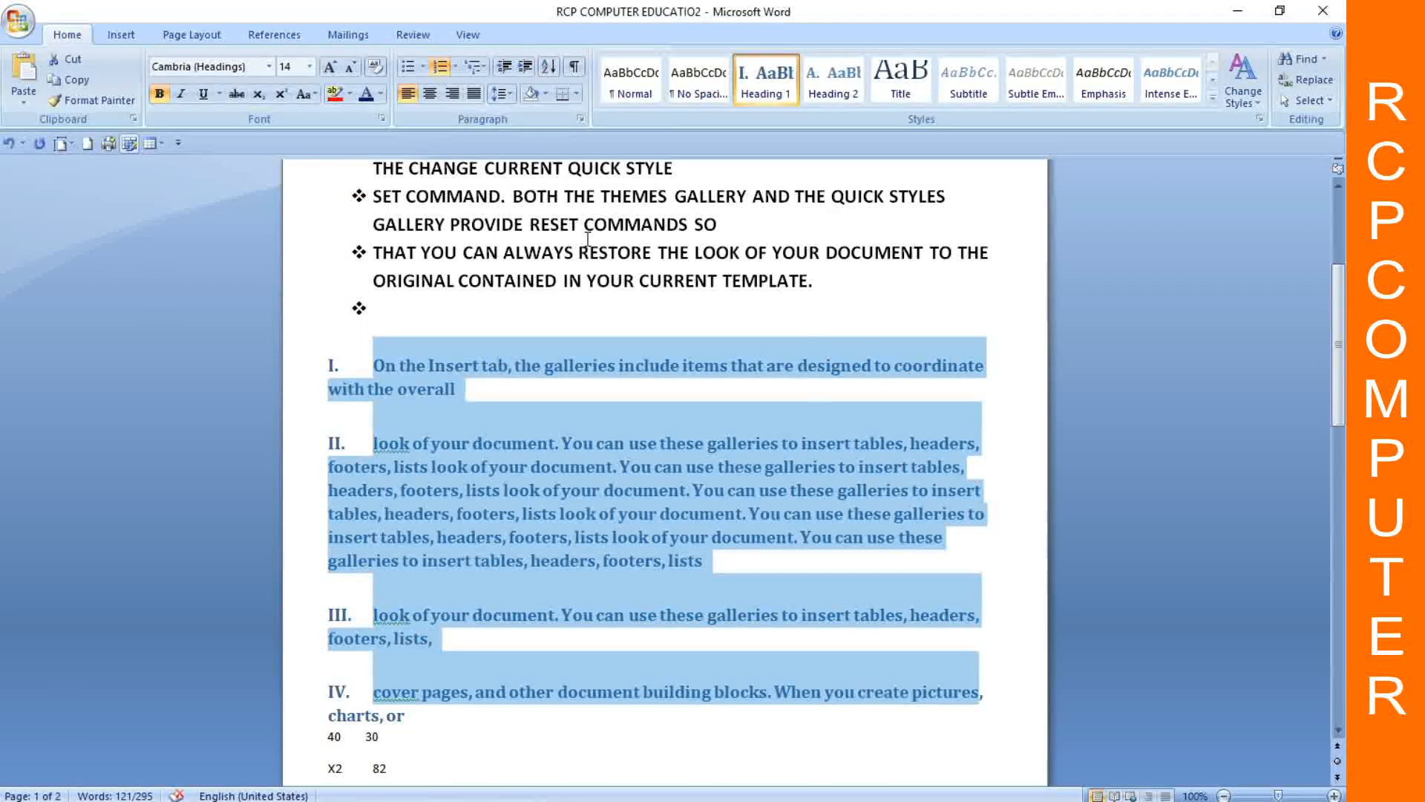
click(801, 340)
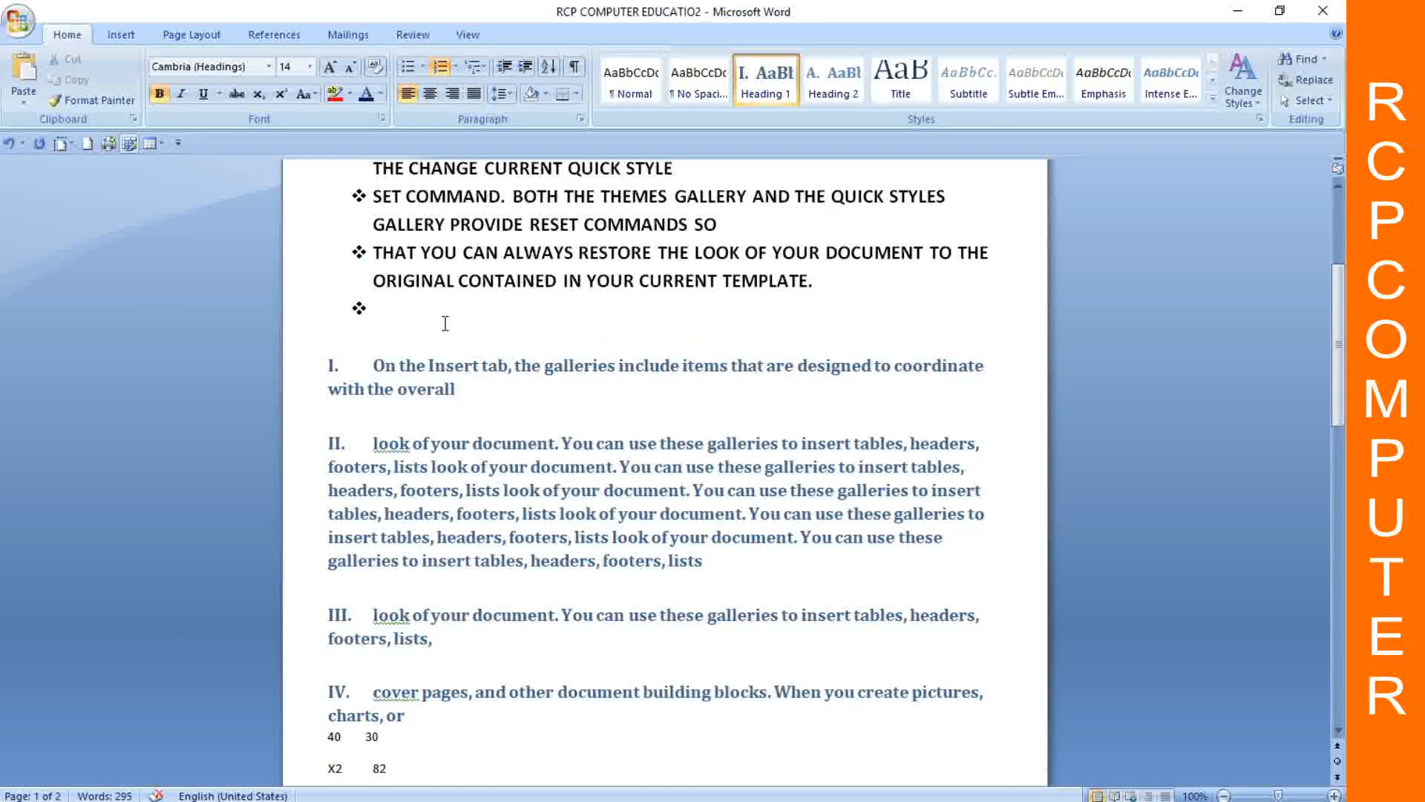
key(ctrl+z)
Step: Select the whole diamond-bulleted list and increase its indent repeatedly until it starts around the middle of the page
drag(381, 308, 577, 348)
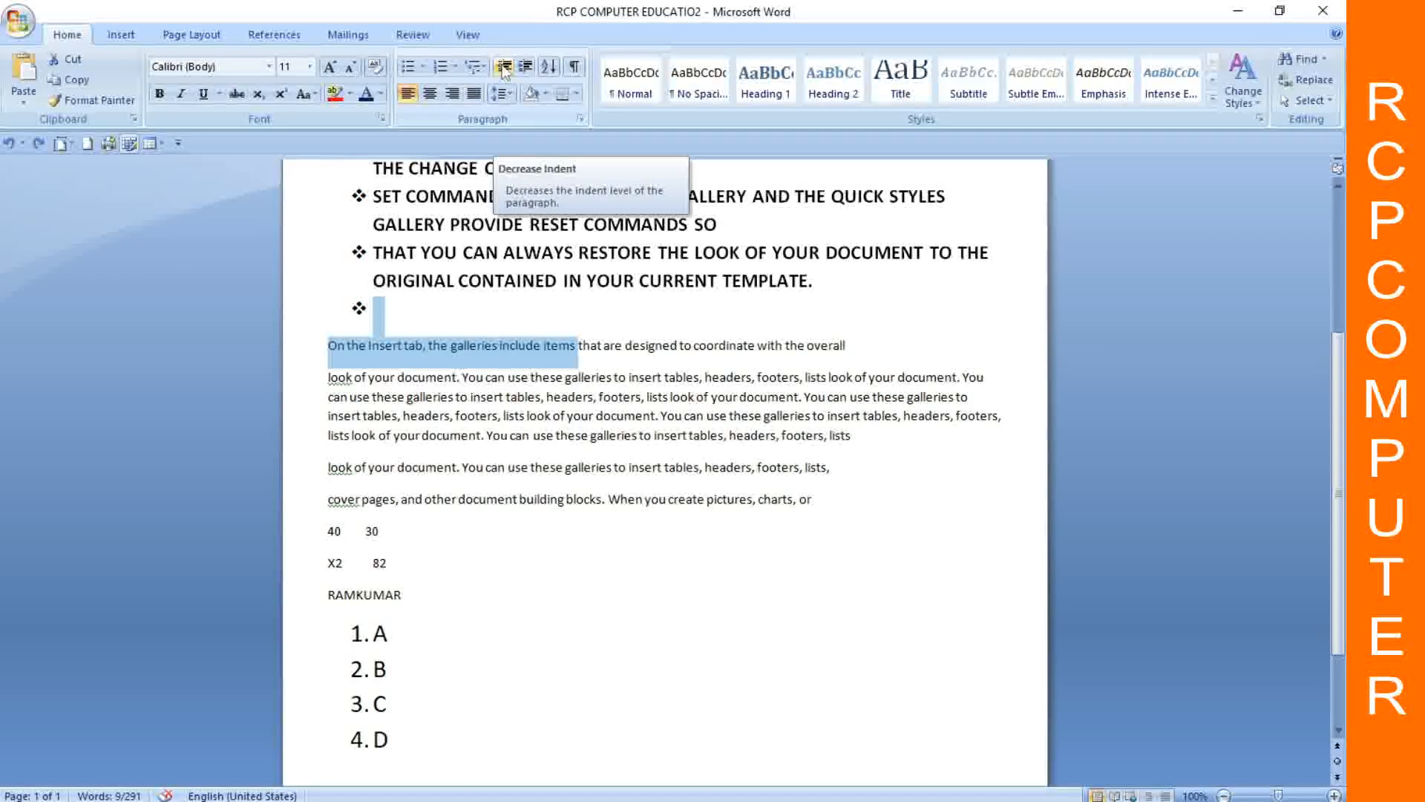
scroll(688, 267, up, 5)
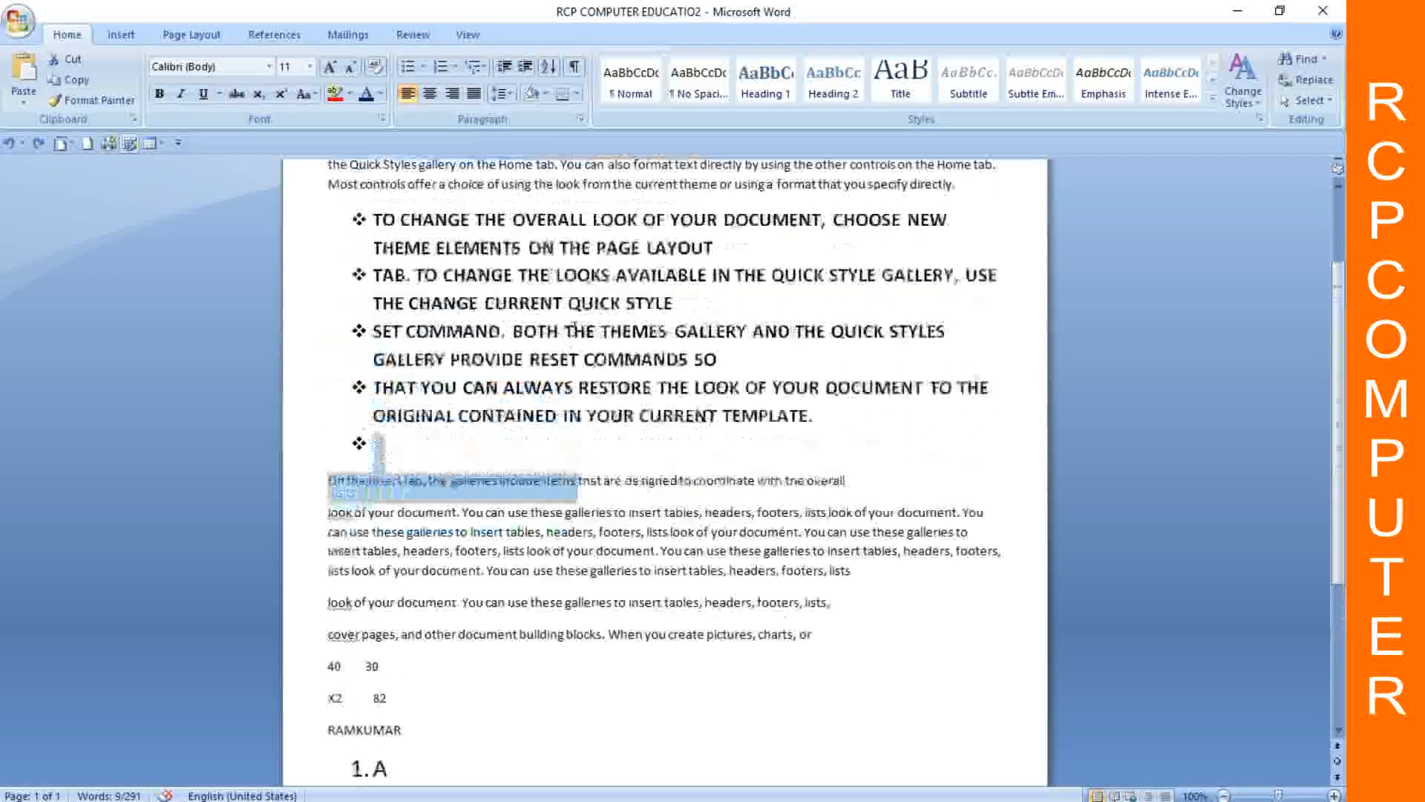
drag(347, 349, 386, 586)
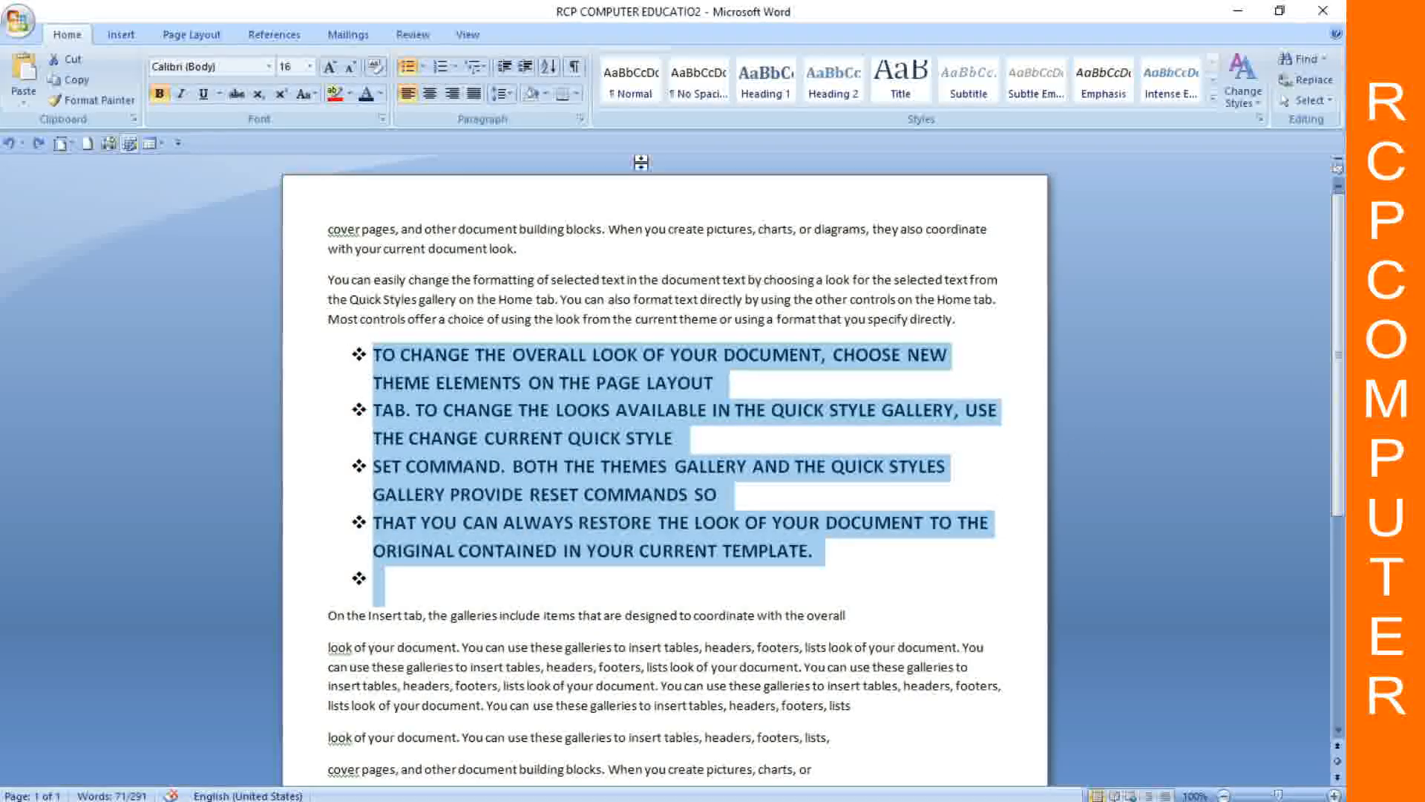
click(531, 68)
click(530, 68)
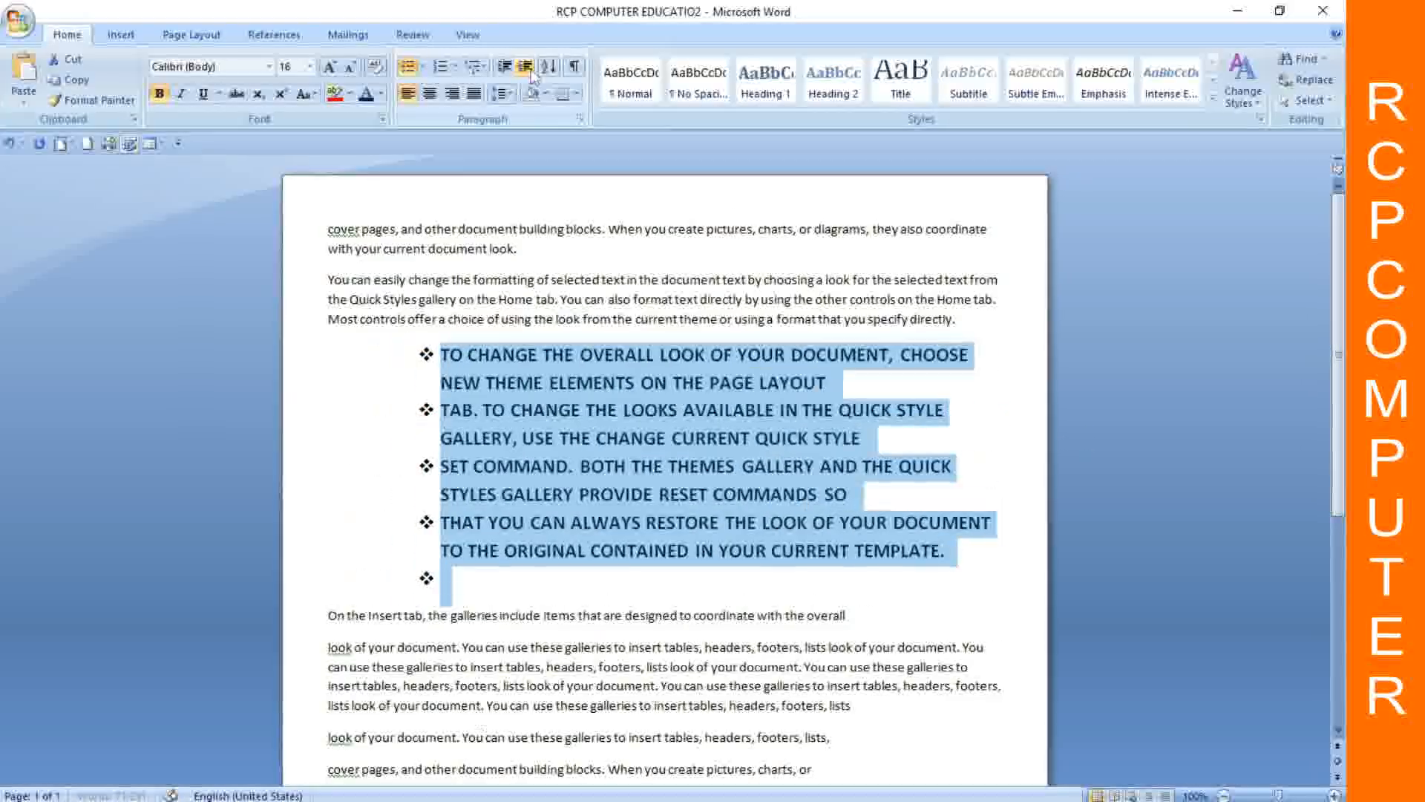
click(530, 68)
click(530, 69)
click(530, 68)
click(530, 68)
click(530, 69)
click(530, 68)
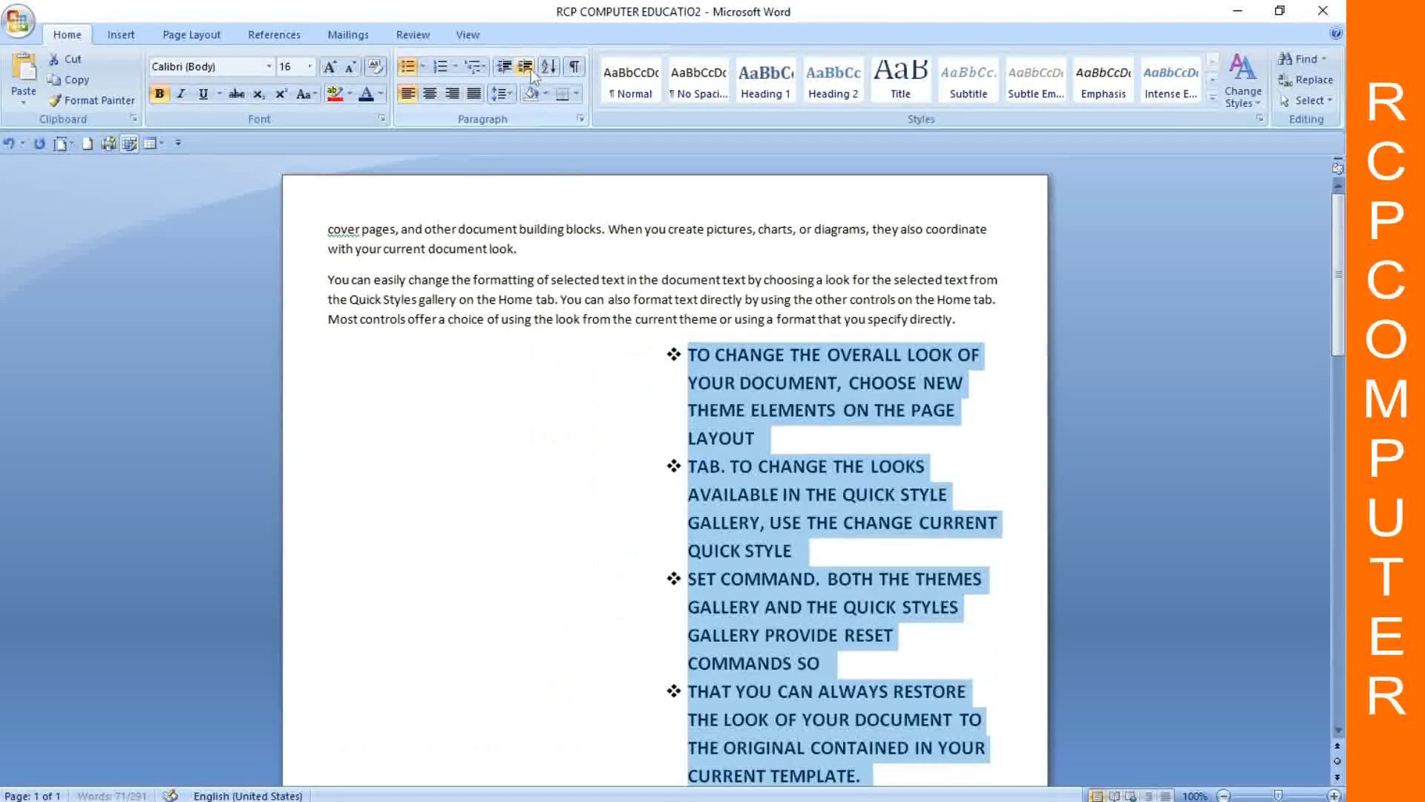
Step: Decrease the indent of the diamond-bulleted list until its bullets sit close to the left page margin
scroll(425, 407, down, 3)
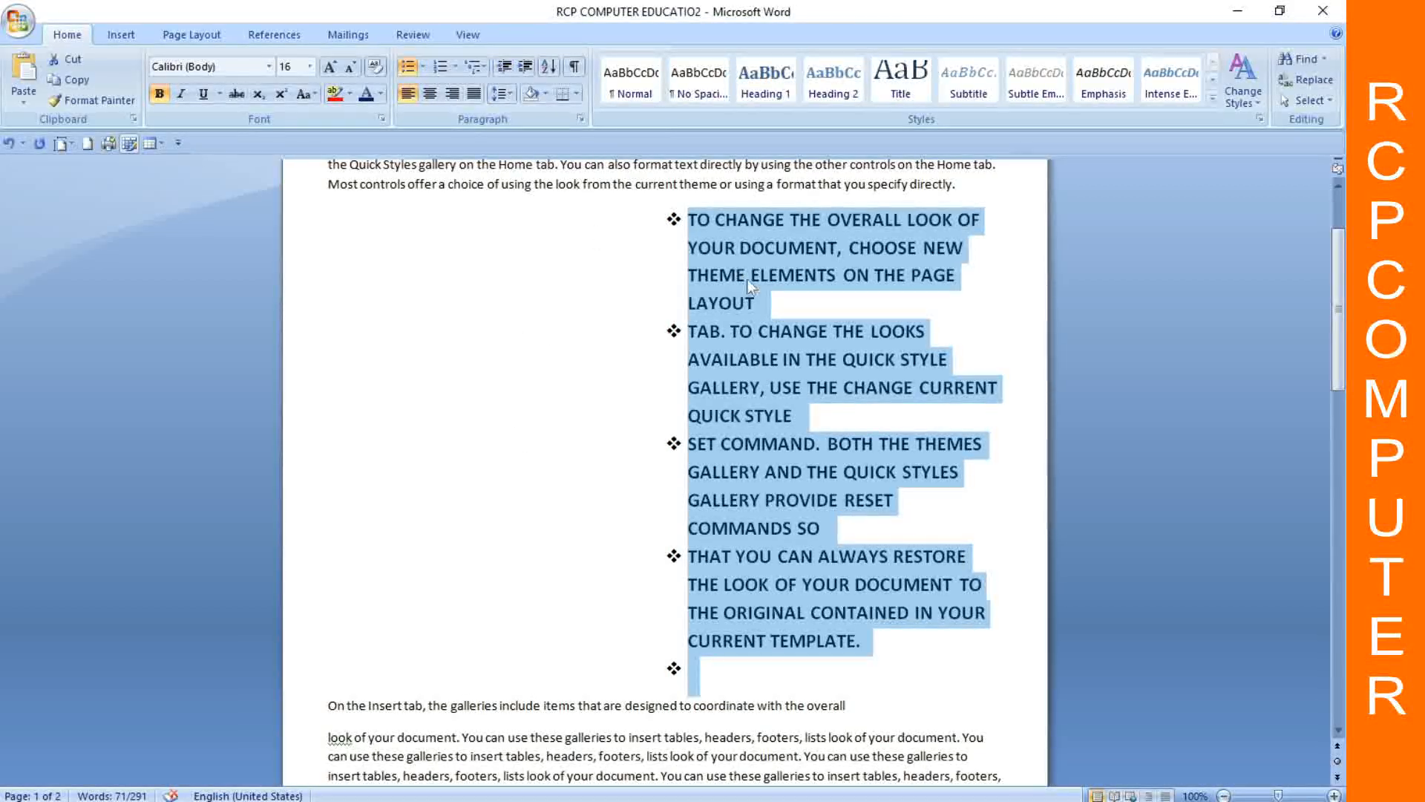
click(505, 67)
click(504, 67)
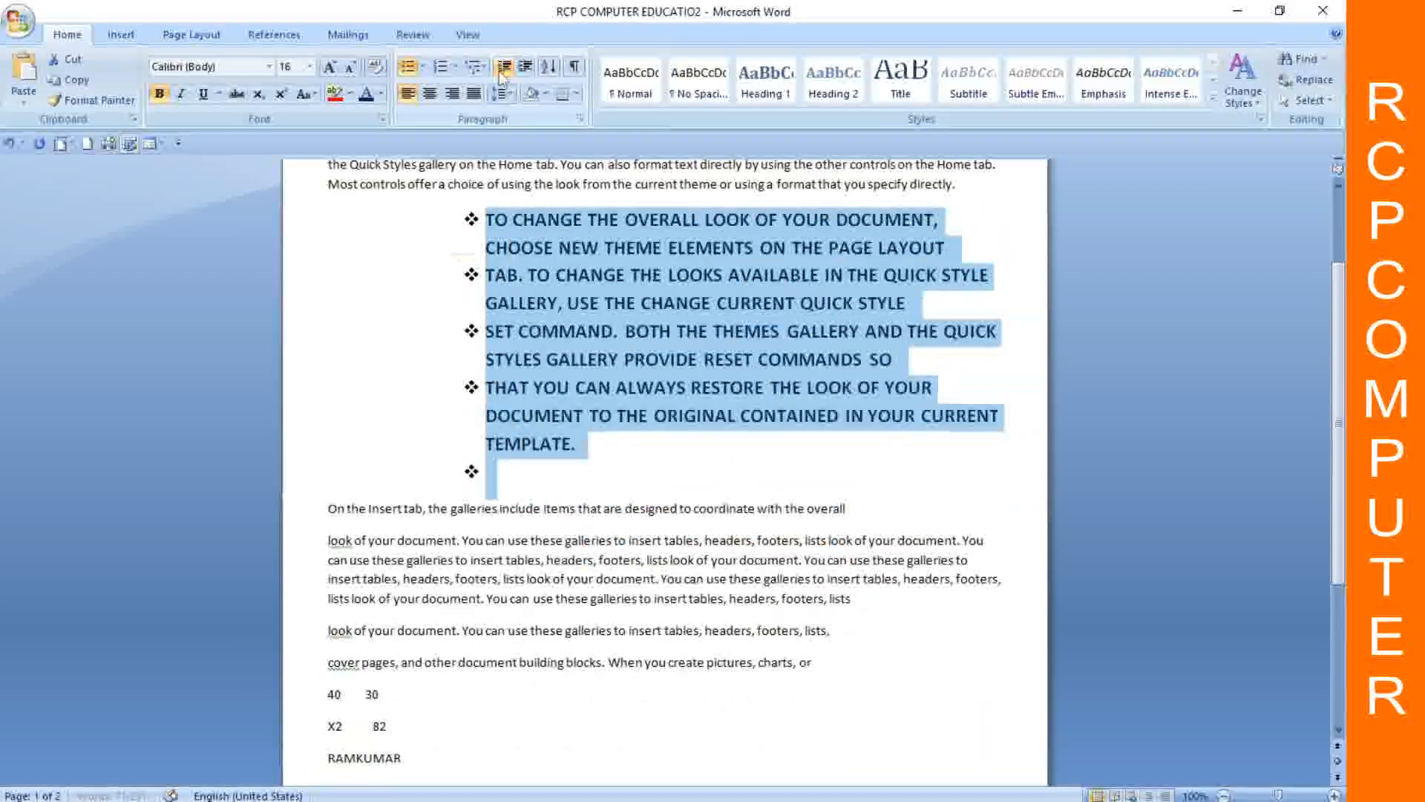
click(504, 71)
click(503, 71)
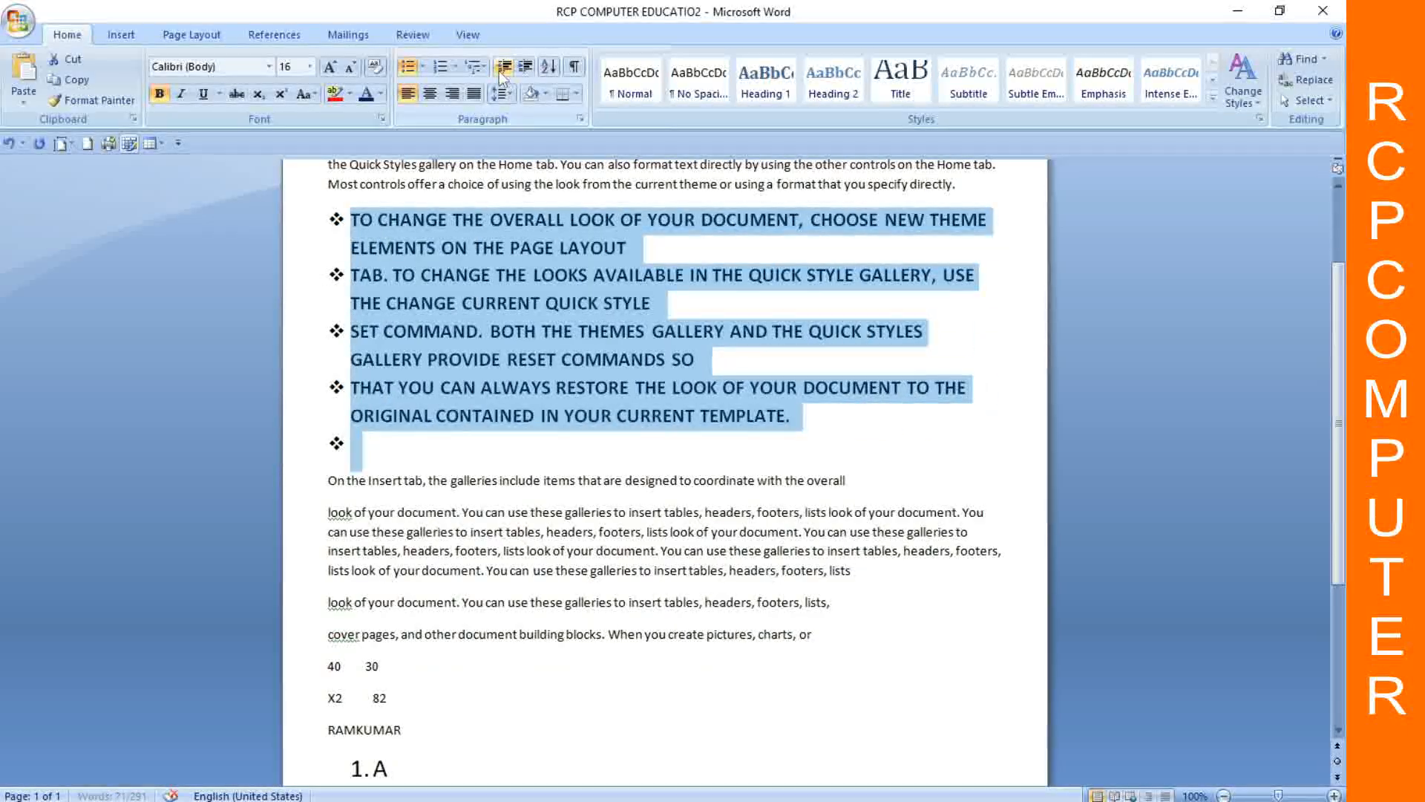
Step: Increase the indent of the diamond-bulleted list again by a few levels, moving it moderately inward from the margin
click(525, 67)
click(525, 67)
click(525, 67)
click(525, 67)
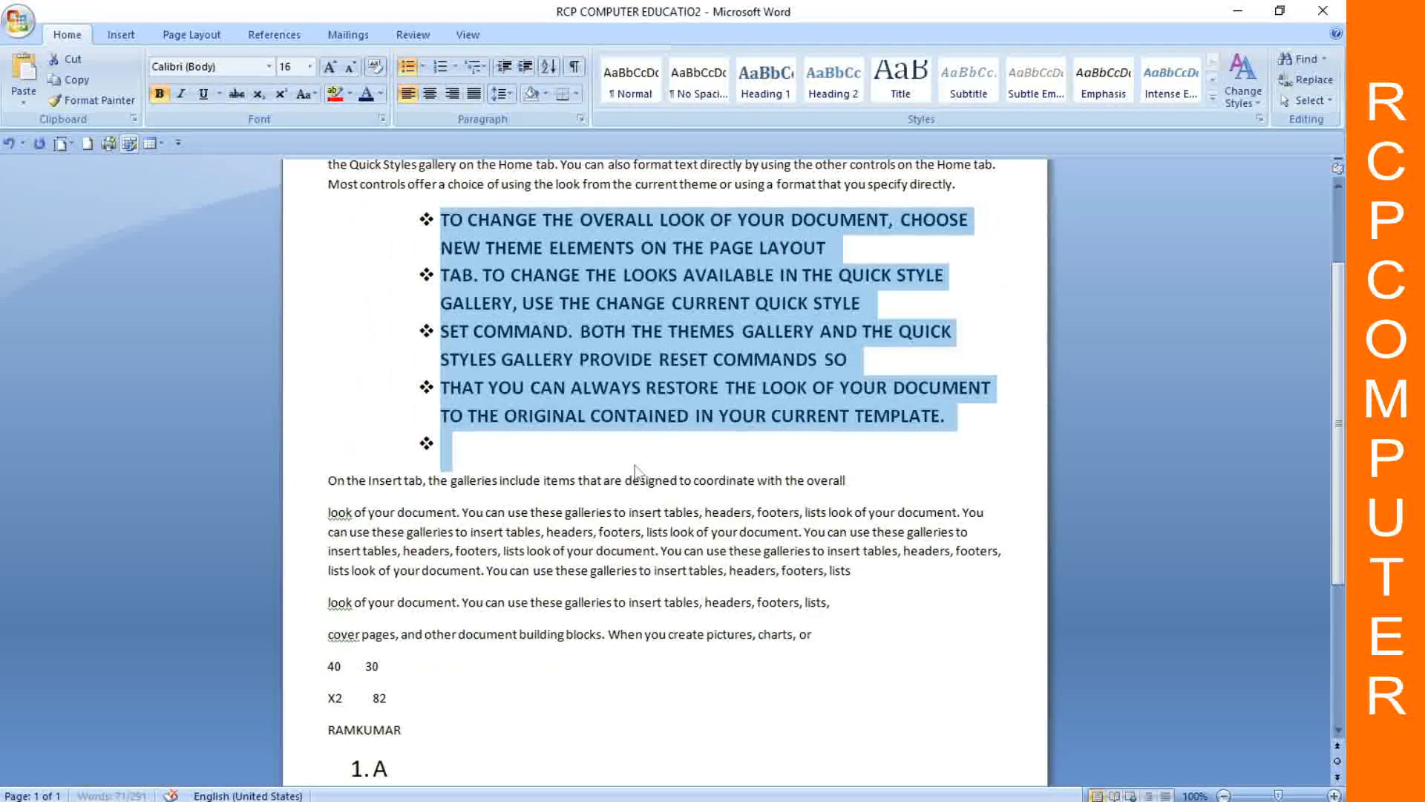
Step: Try centred, right and justified alignment on the selected diamond-bulleted list, and leave it centred
scroll(635, 464, up, 3)
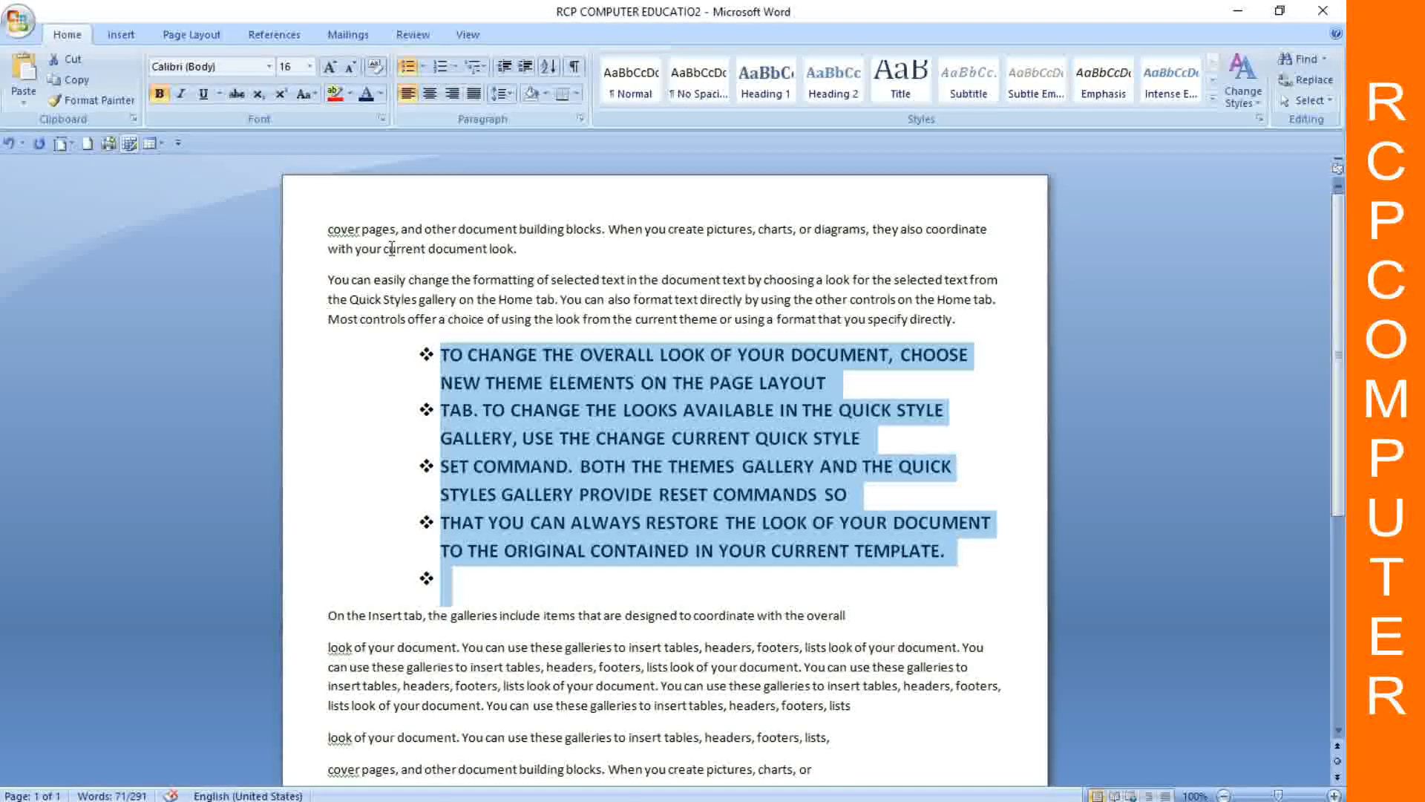
drag(324, 226, 355, 299)
drag(440, 354, 727, 578)
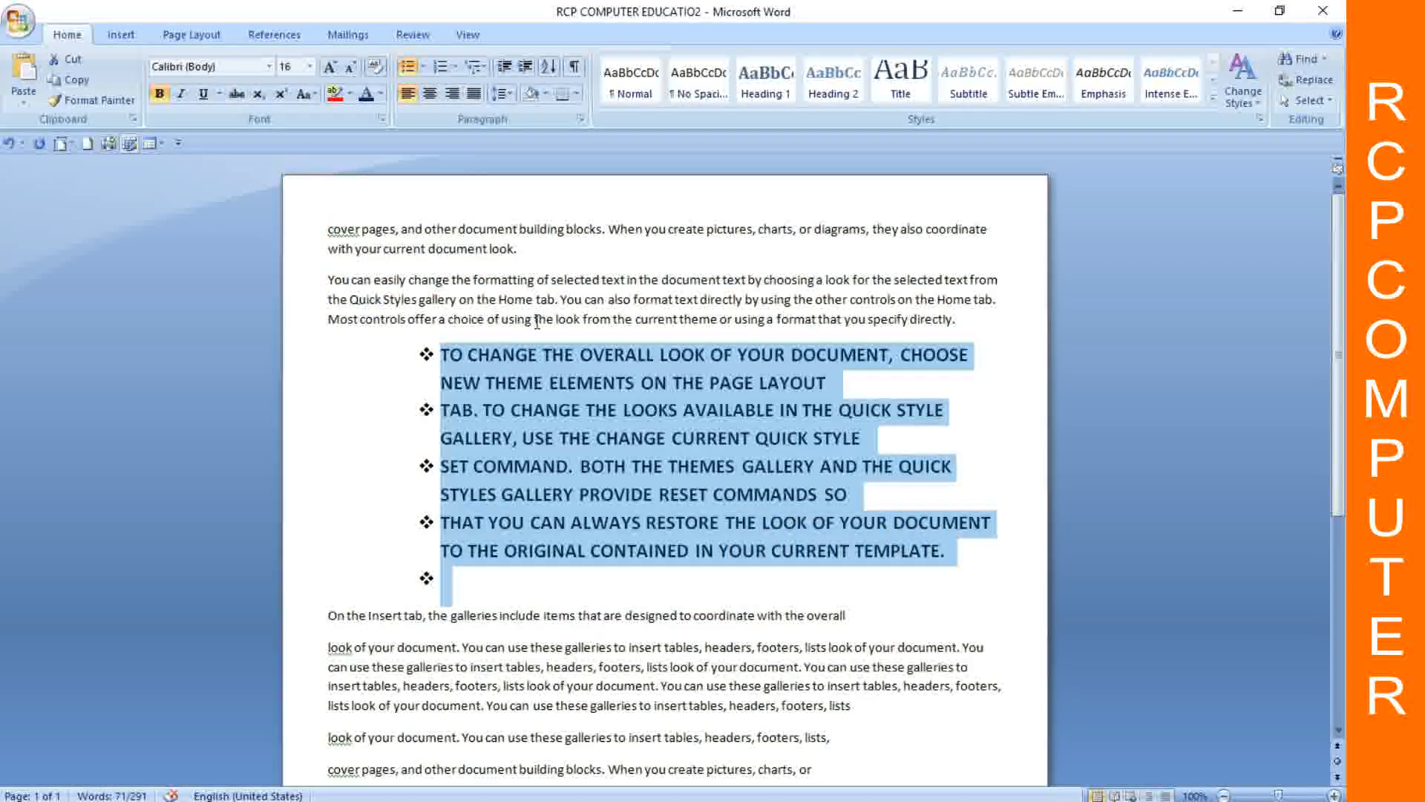
click(427, 100)
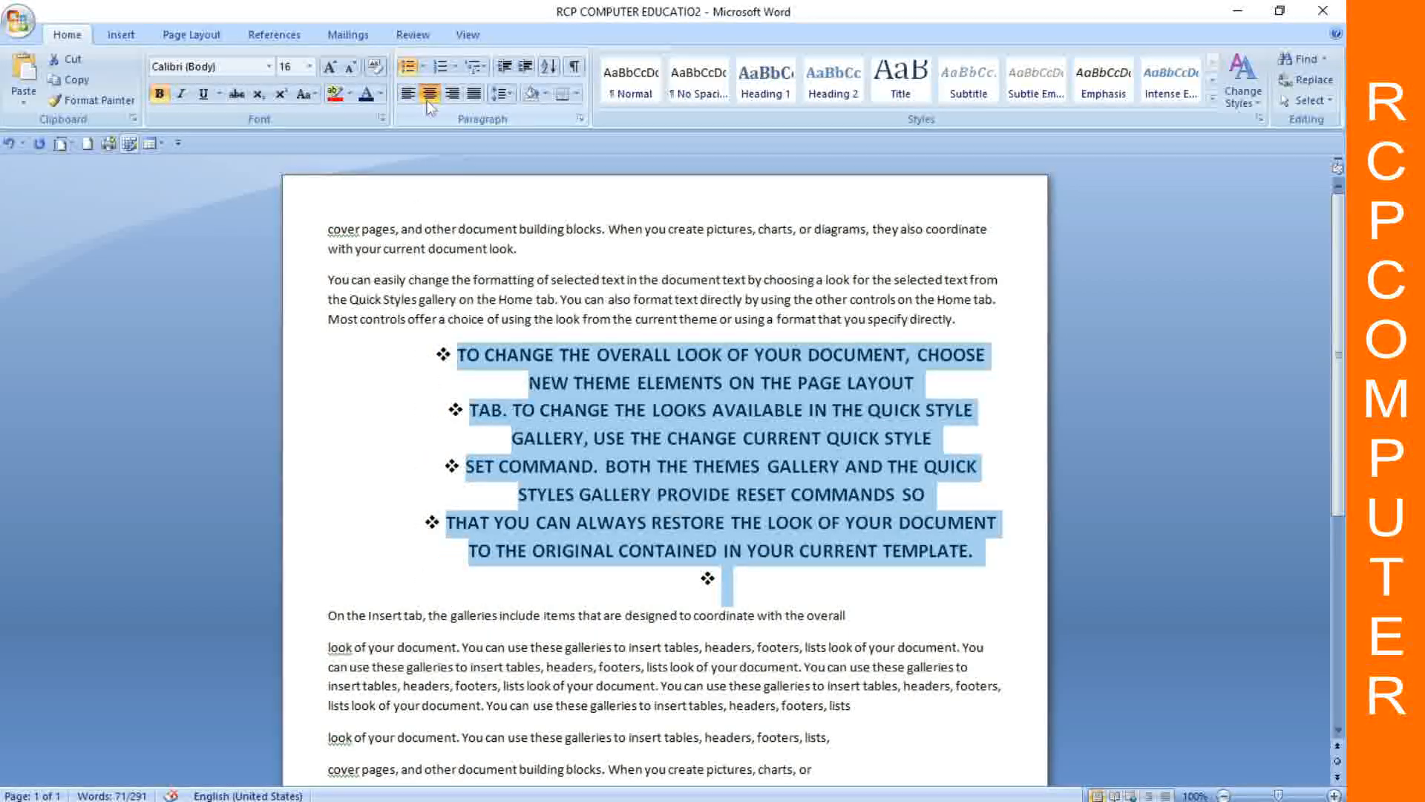
click(453, 95)
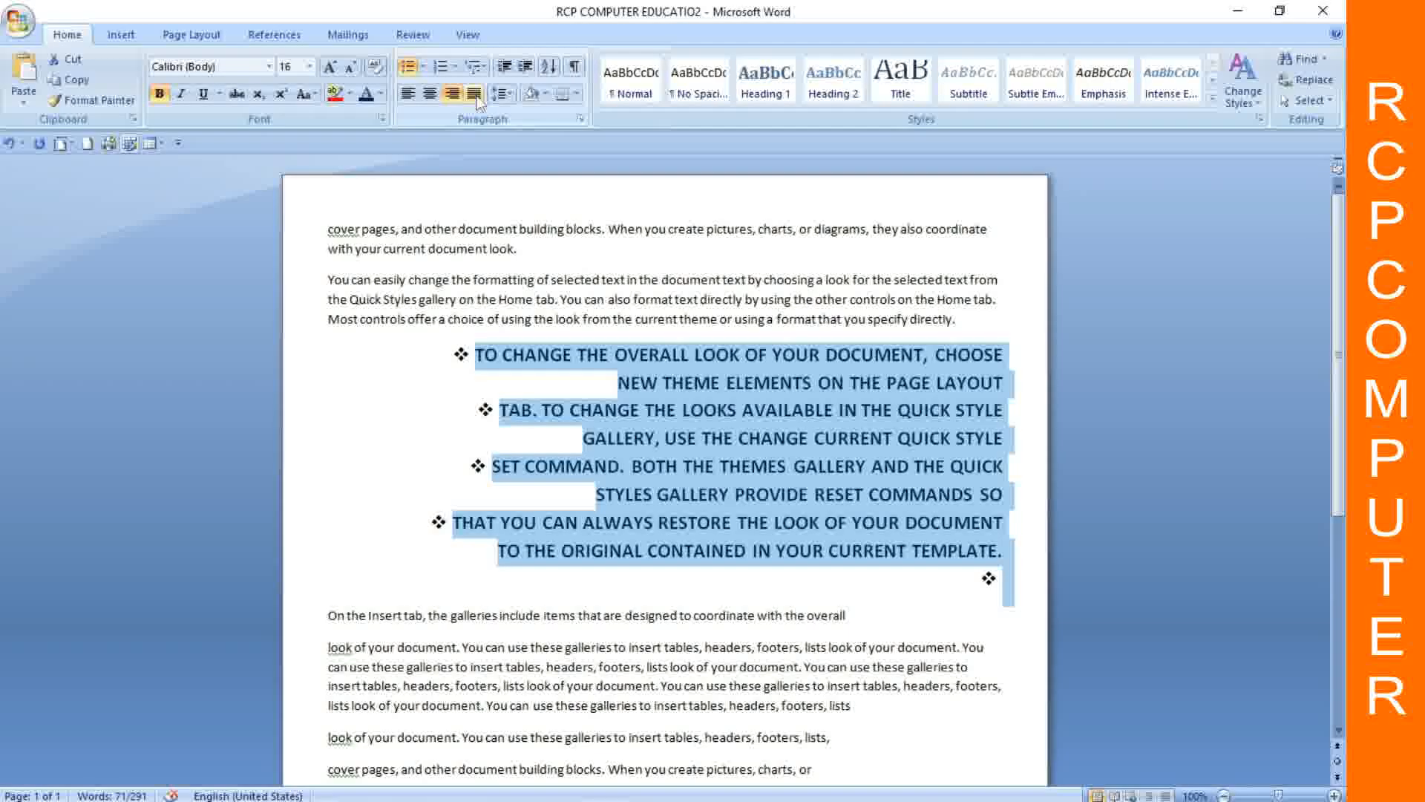
click(474, 95)
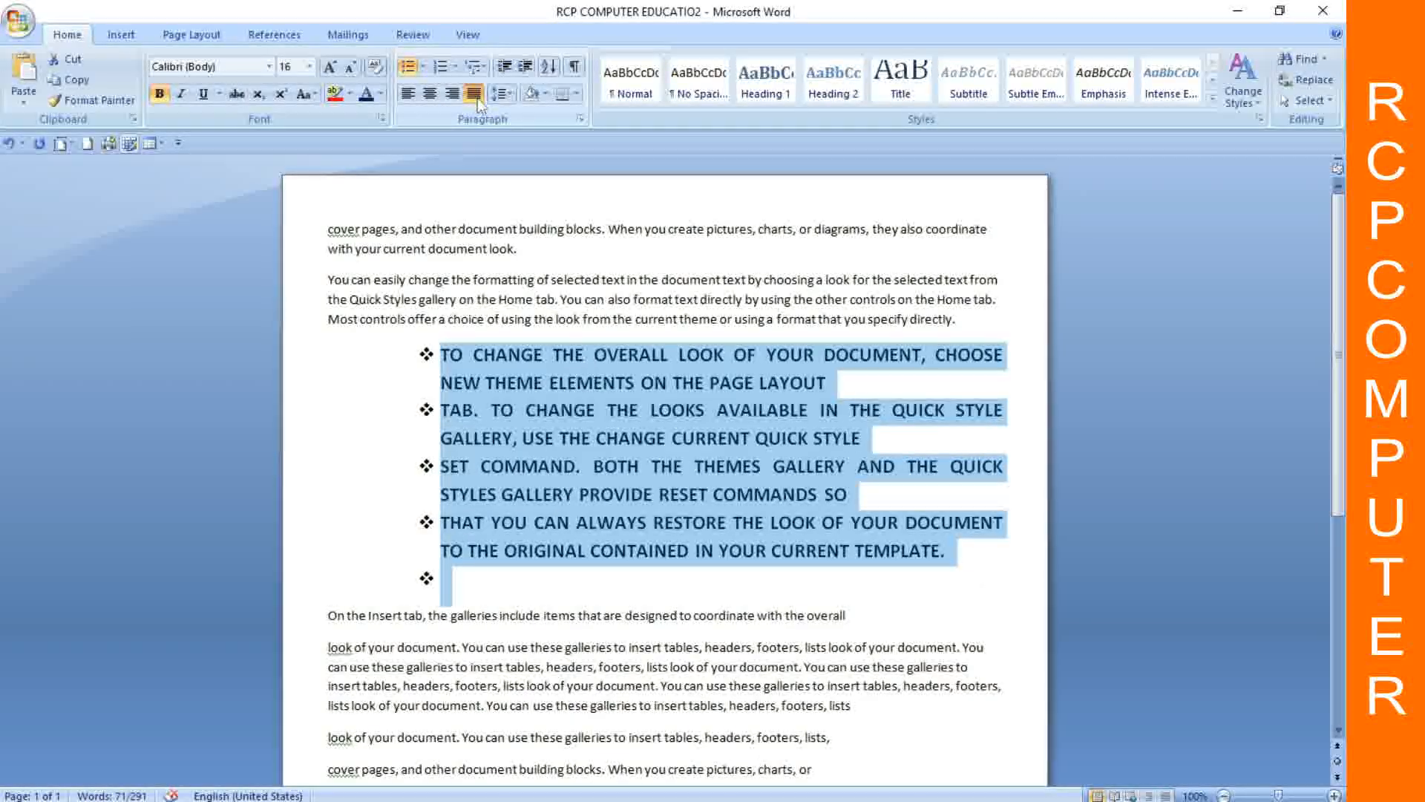
click(437, 94)
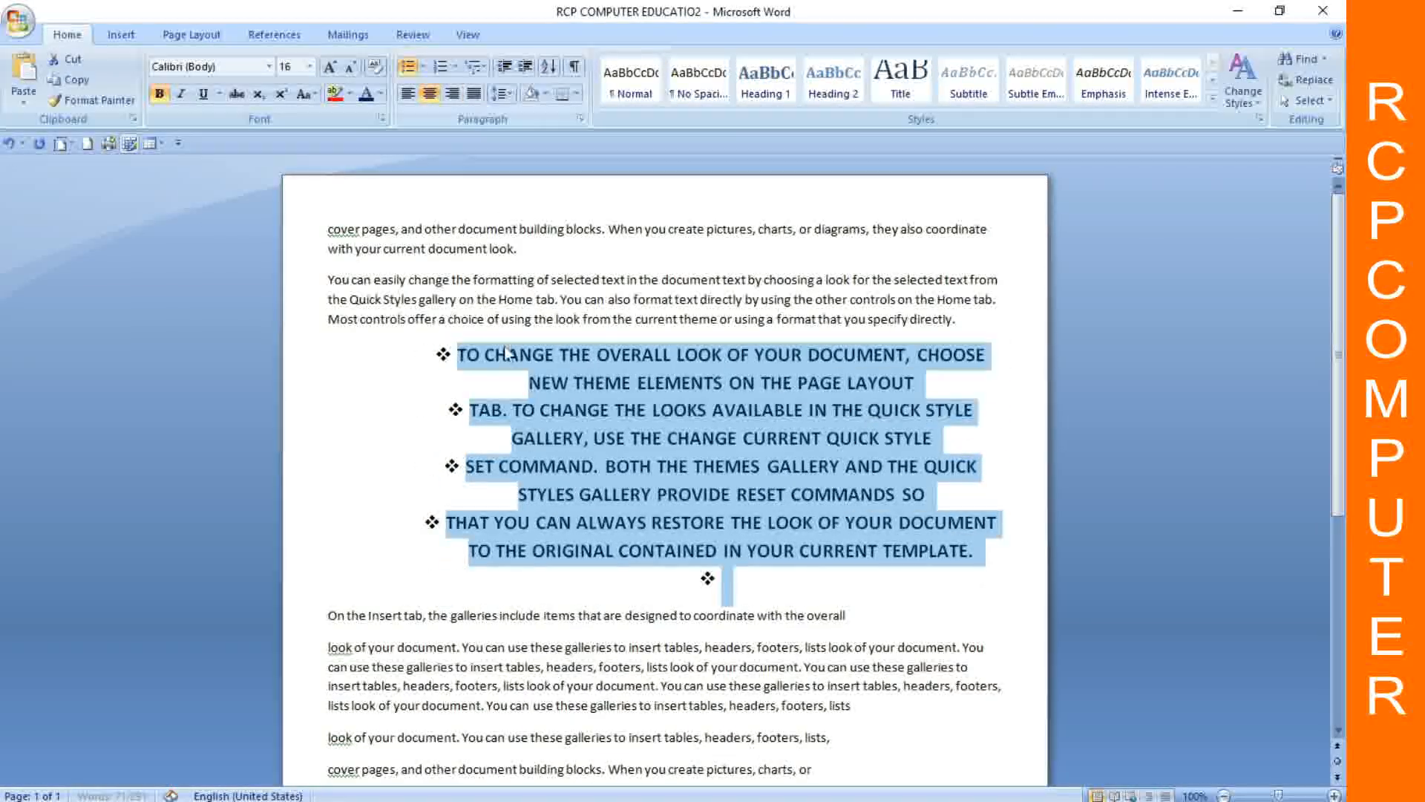
Step: Try centred, right and left alignment on the numbered list A to D, and finish with it justified
scroll(507, 354, down, 5)
scroll(507, 355, up, 1)
scroll(507, 355, down, 4)
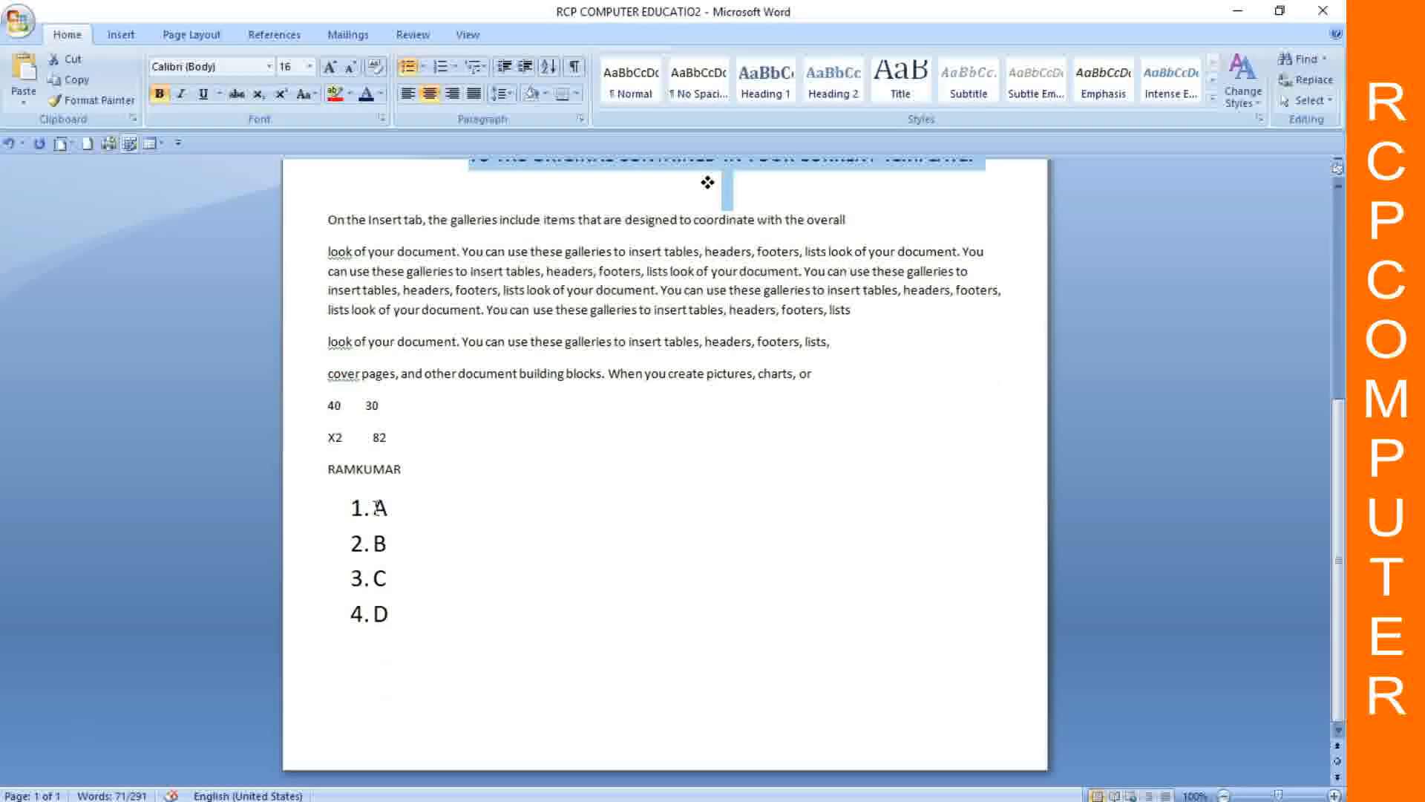
drag(373, 501, 395, 629)
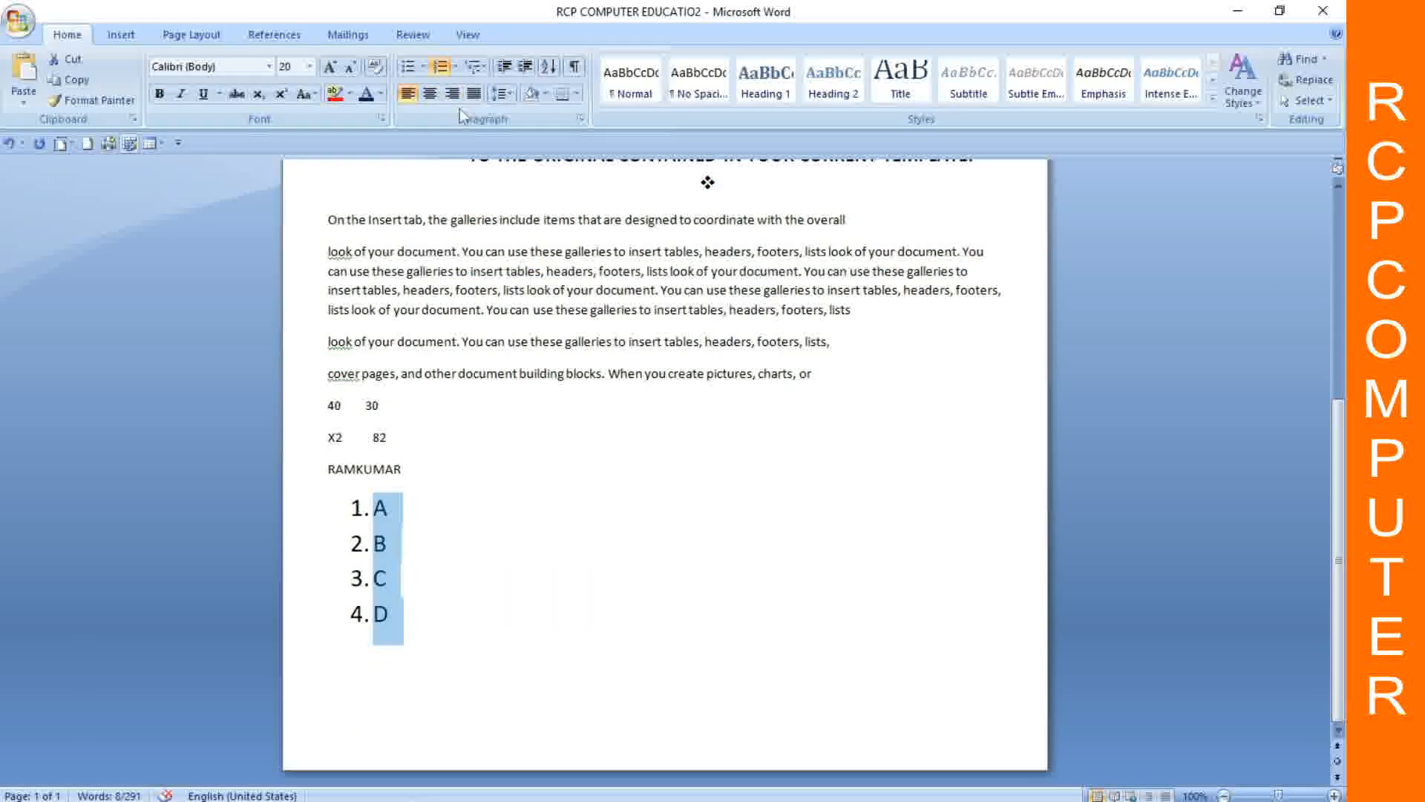
click(430, 93)
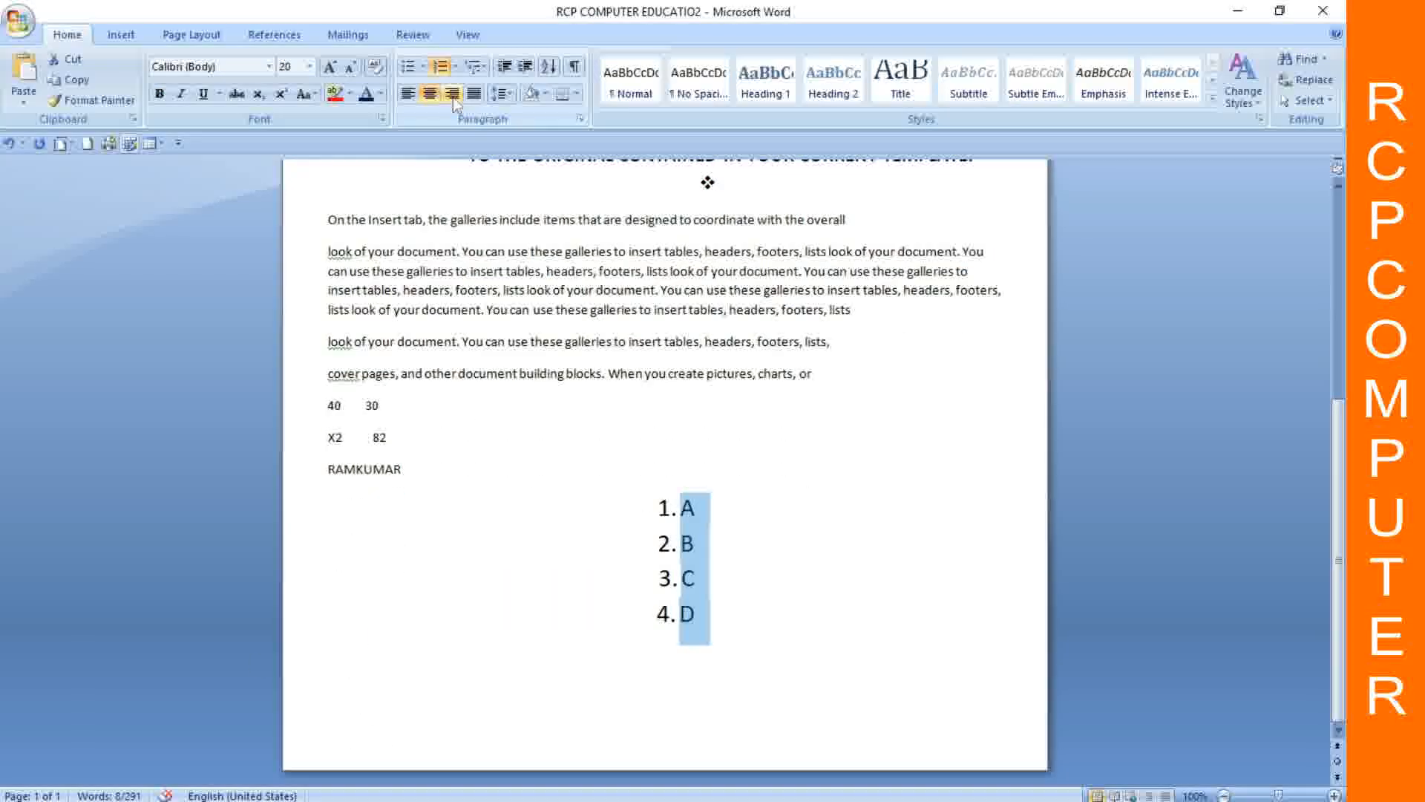
click(453, 95)
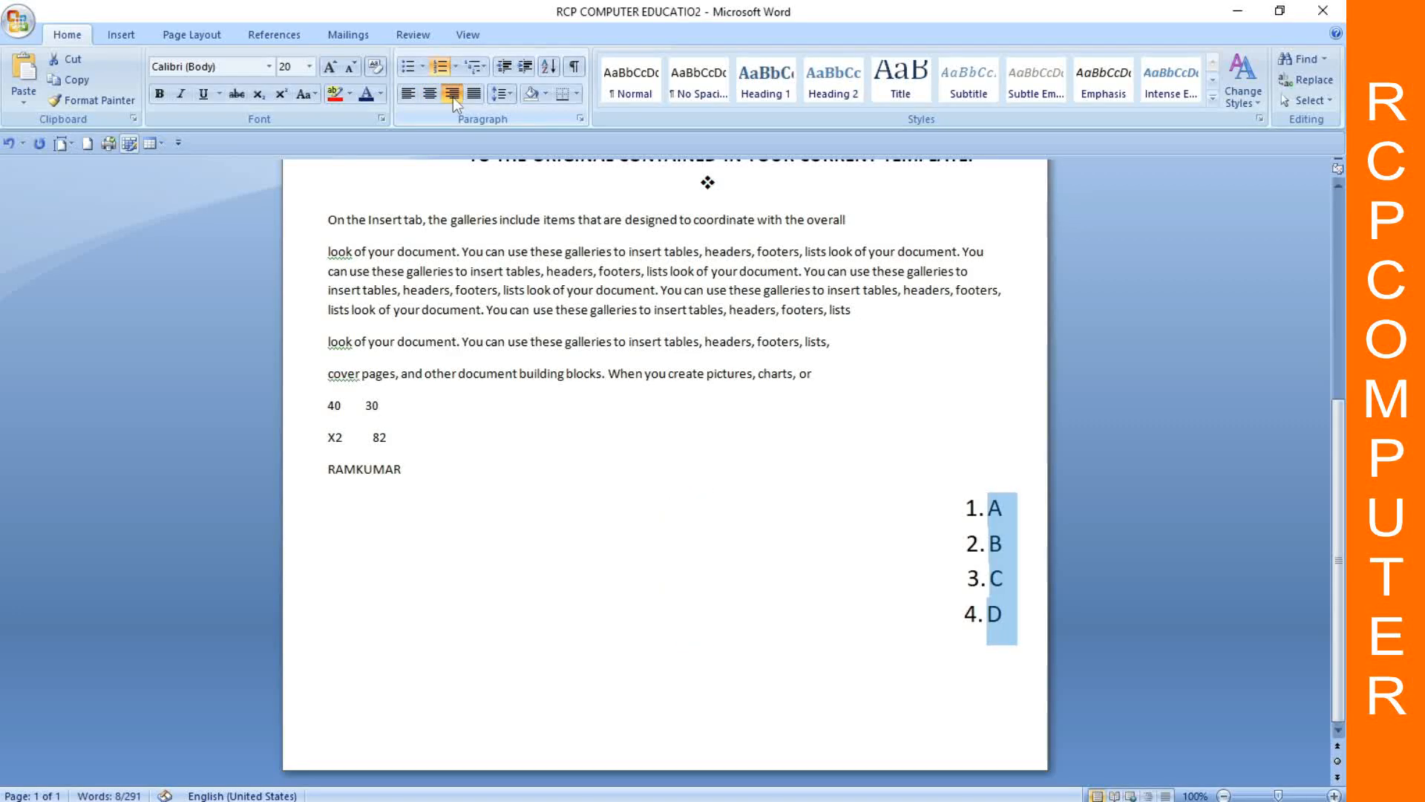
click(410, 94)
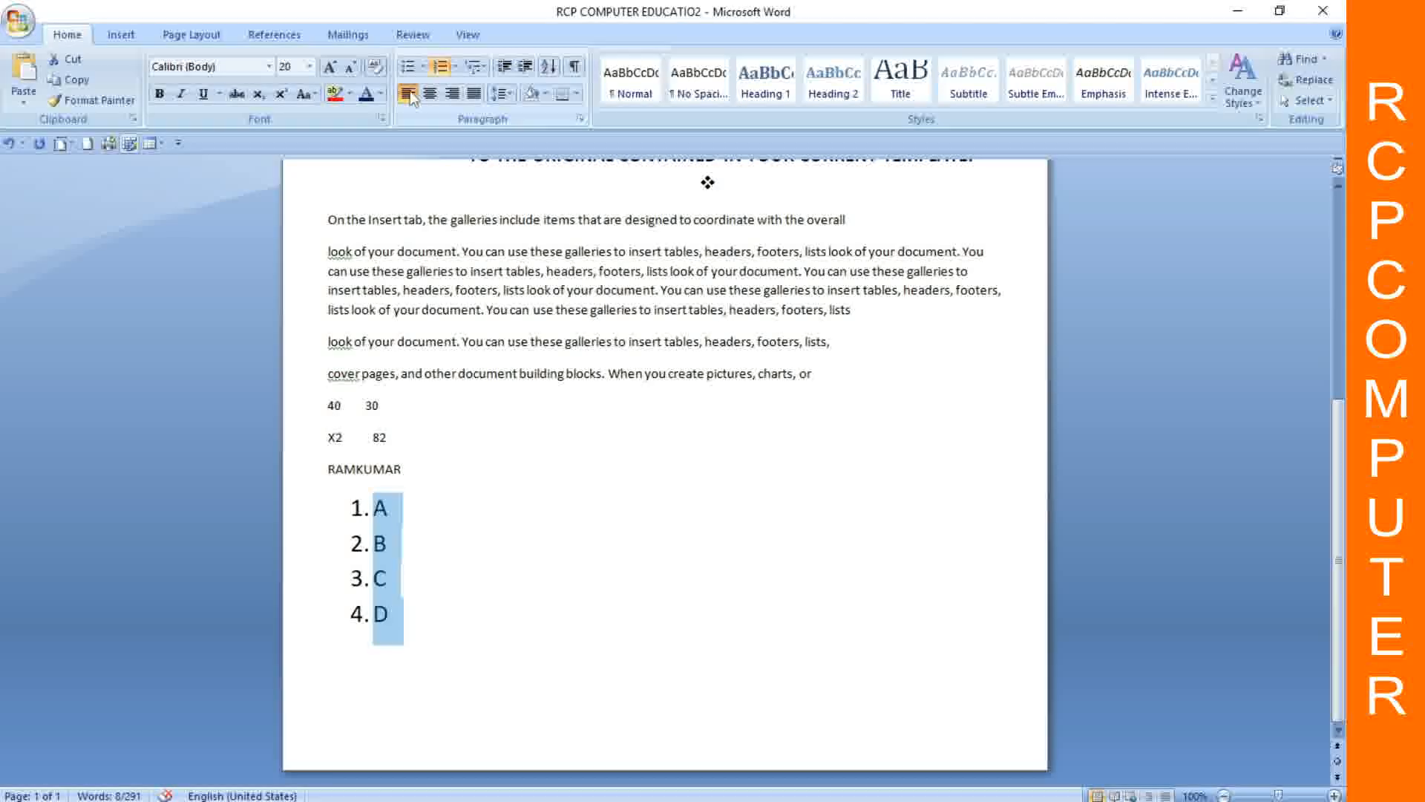
click(475, 94)
click(557, 437)
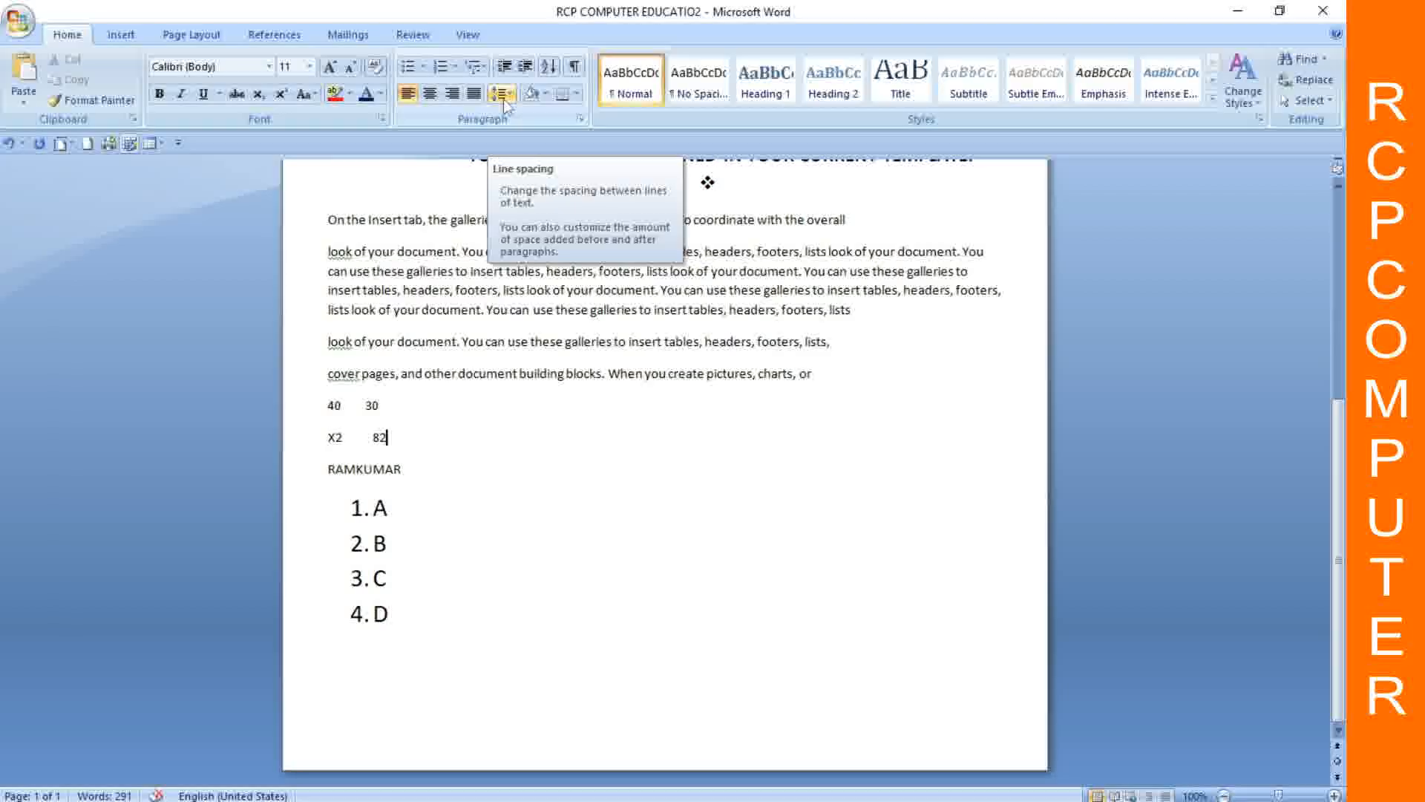
Step: Try 2.0 line spacing on the two paragraphs above the diamond-bulleted list, and reduce it to 1.0
scroll(503, 373, up, 6)
scroll(502, 372, up, 3)
drag(324, 226, 961, 328)
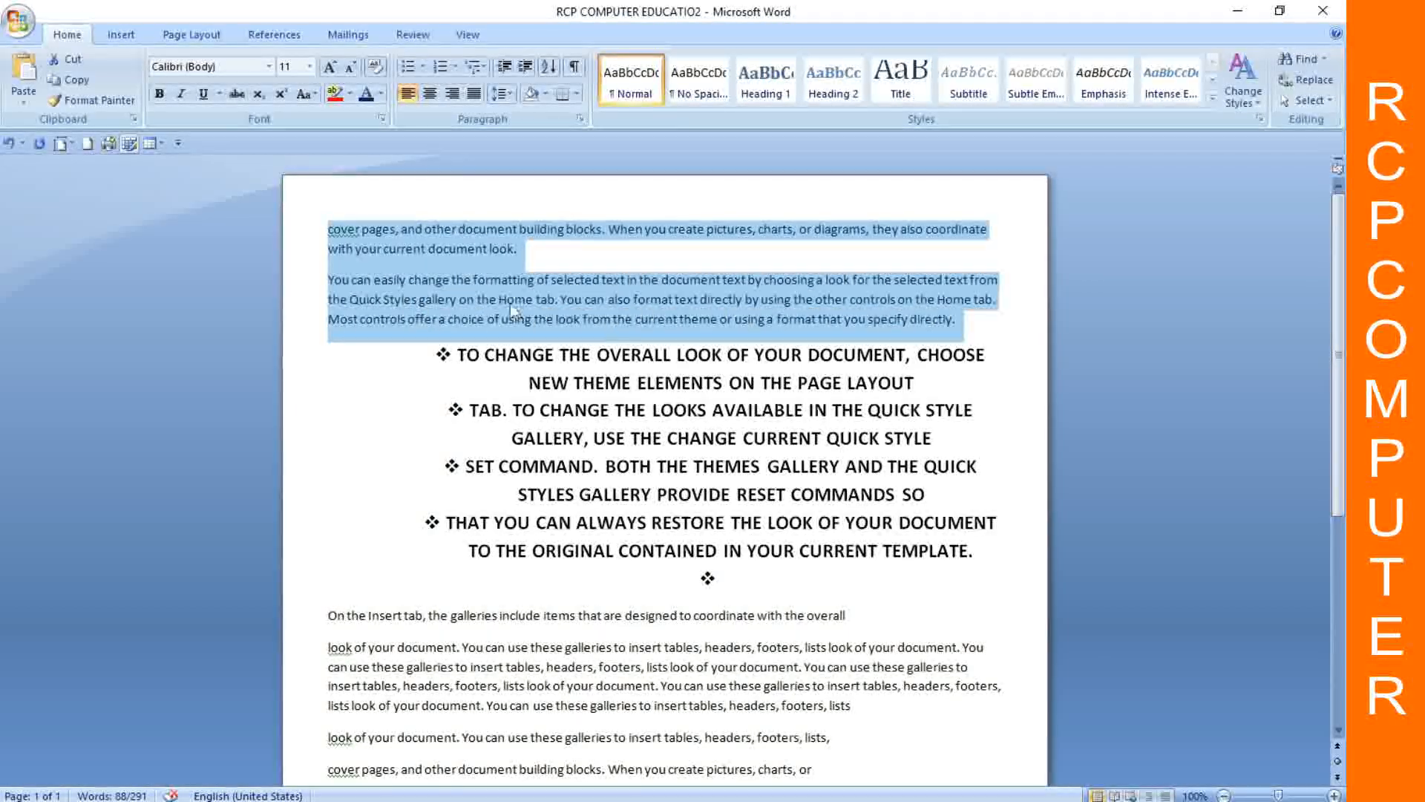
click(512, 92)
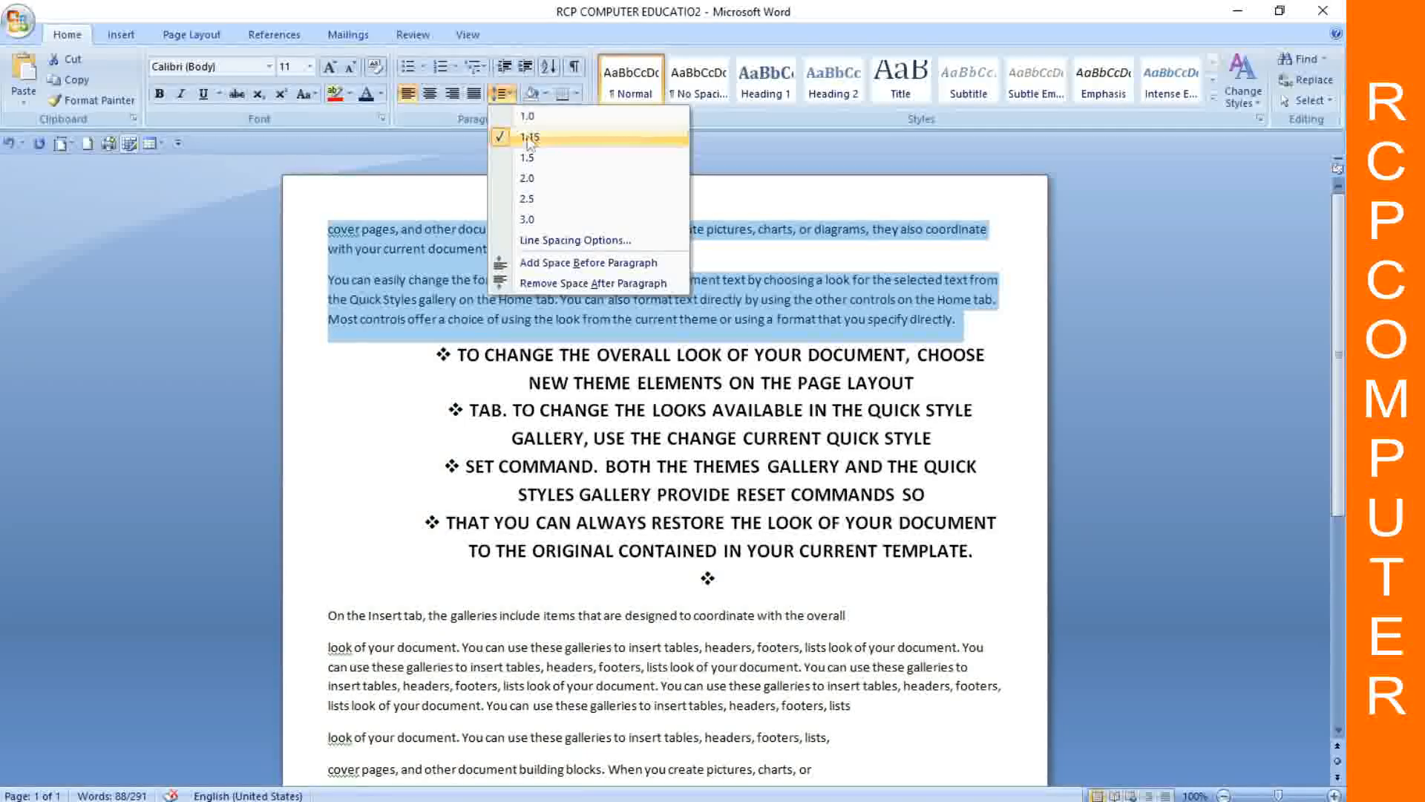
click(540, 181)
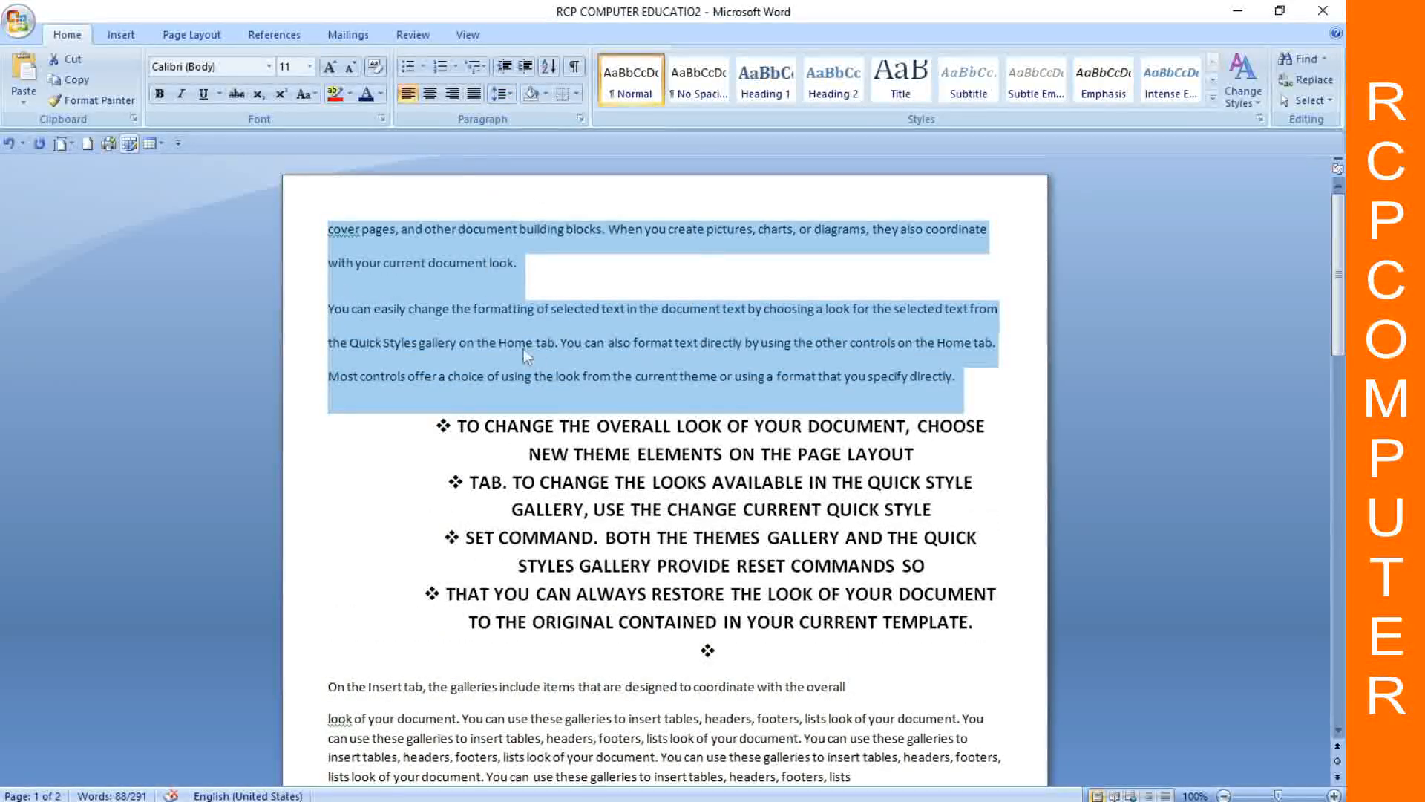
click(490, 94)
click(528, 133)
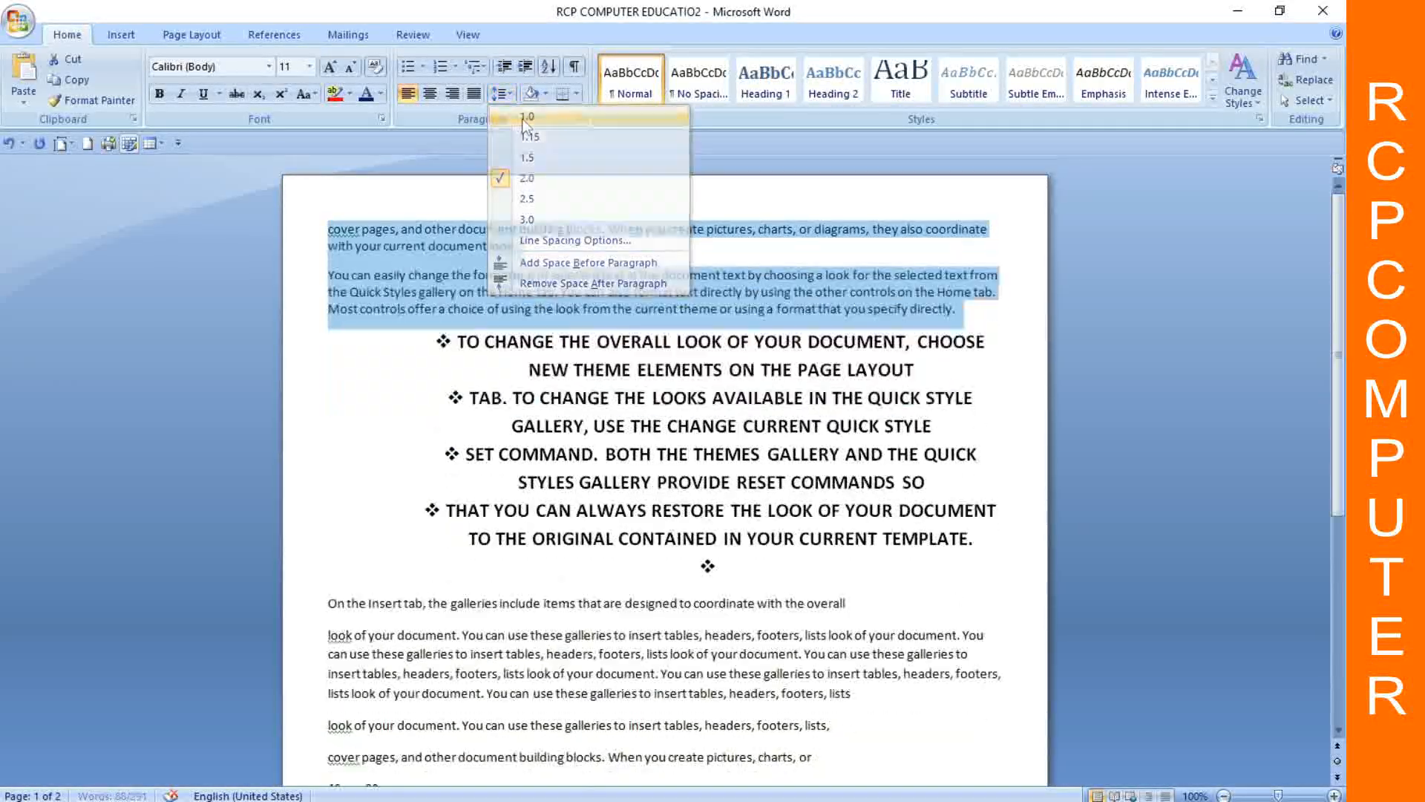
Step: Try 2.5 line spacing on the same two paragraphs, and return them to 1.0
click(501, 93)
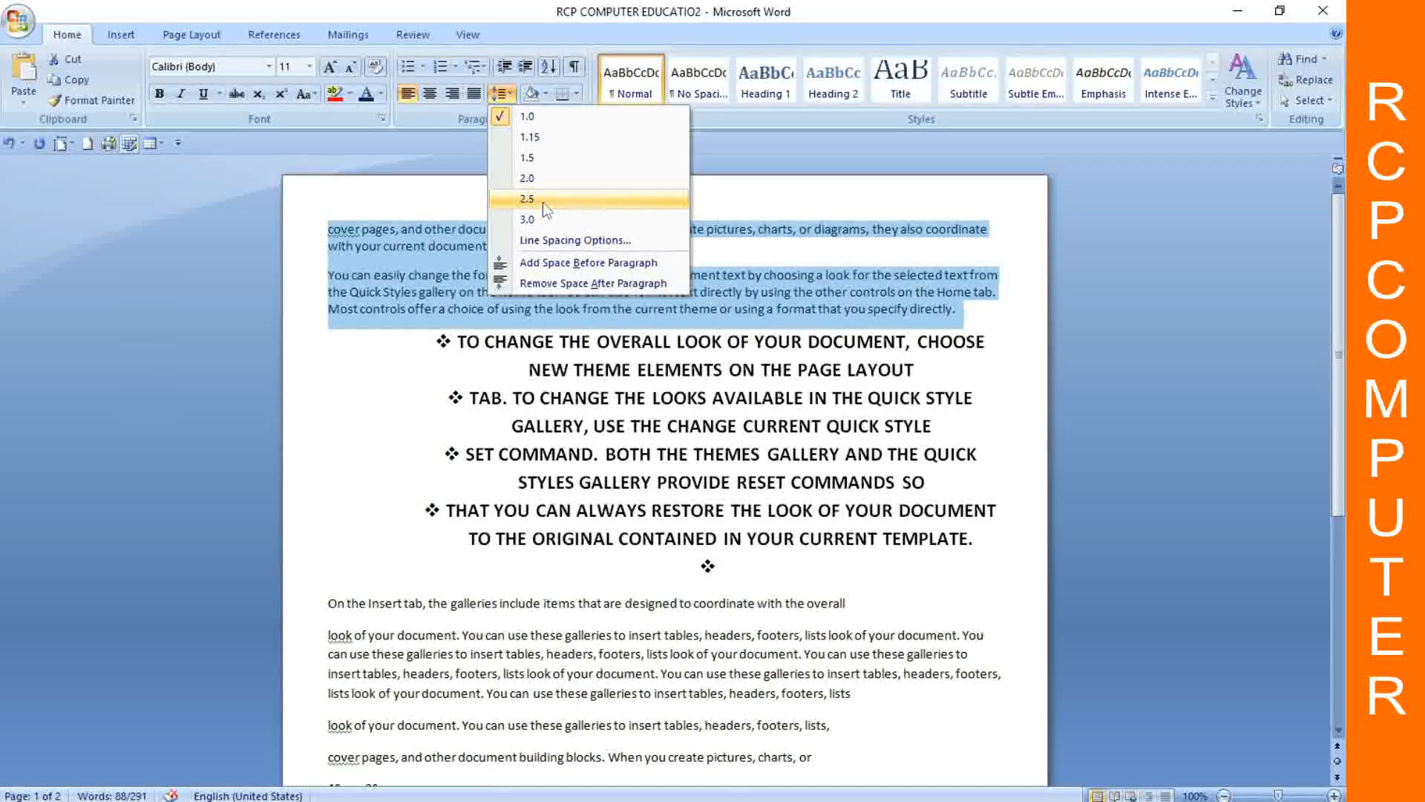
click(543, 204)
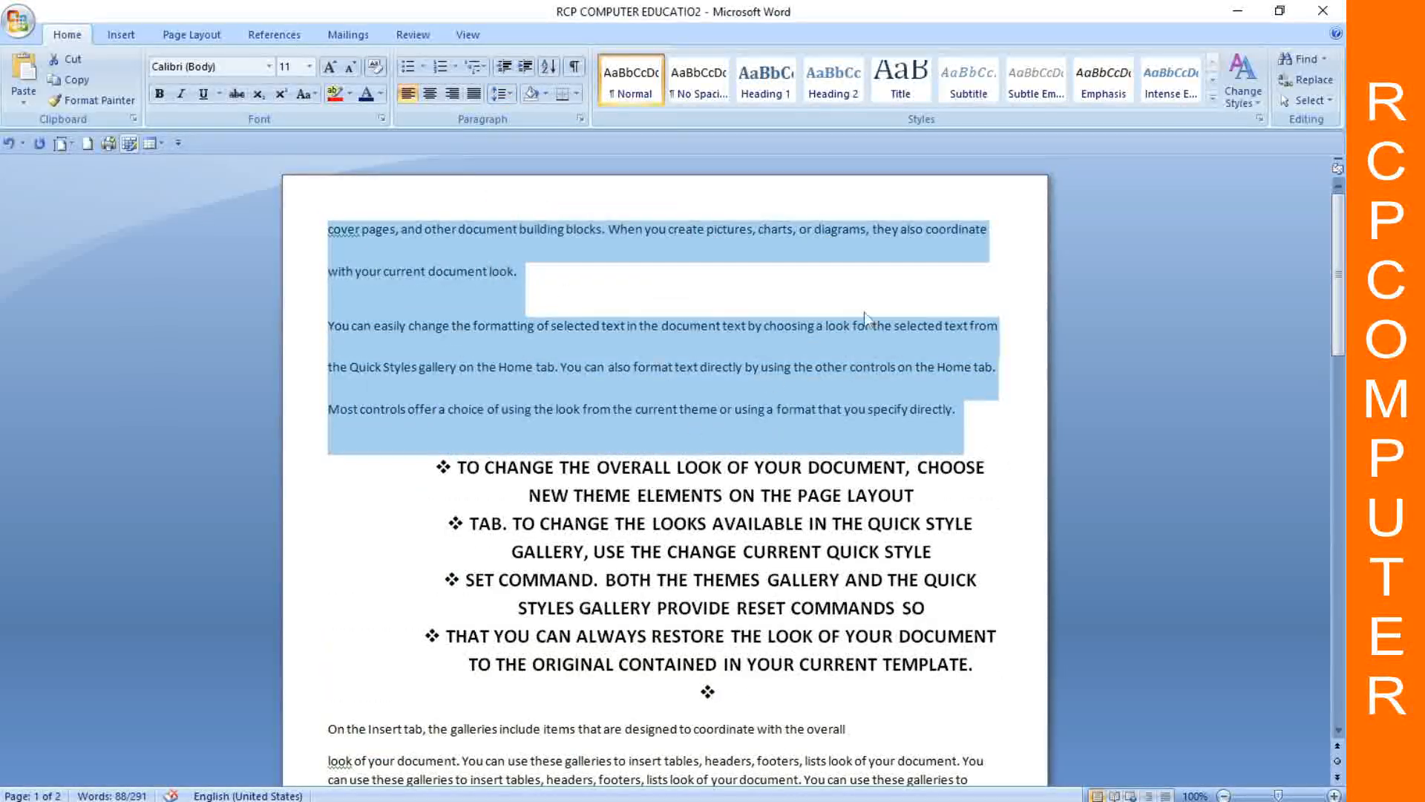
click(511, 95)
click(536, 113)
click(348, 418)
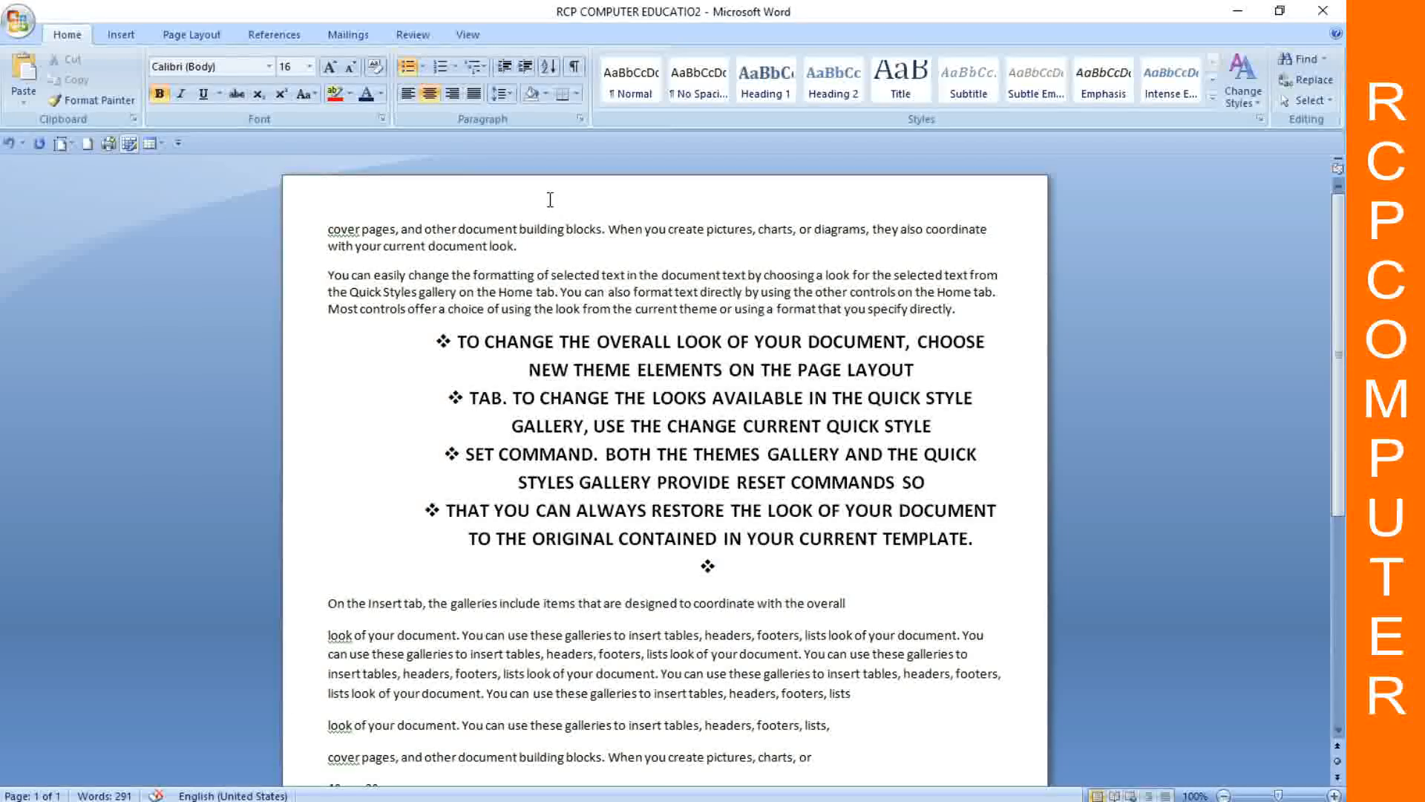
Step: Shade the "You can easily change" paragraph and the text items of the diamond-bulleted list in standard light blue
click(545, 94)
click(609, 448)
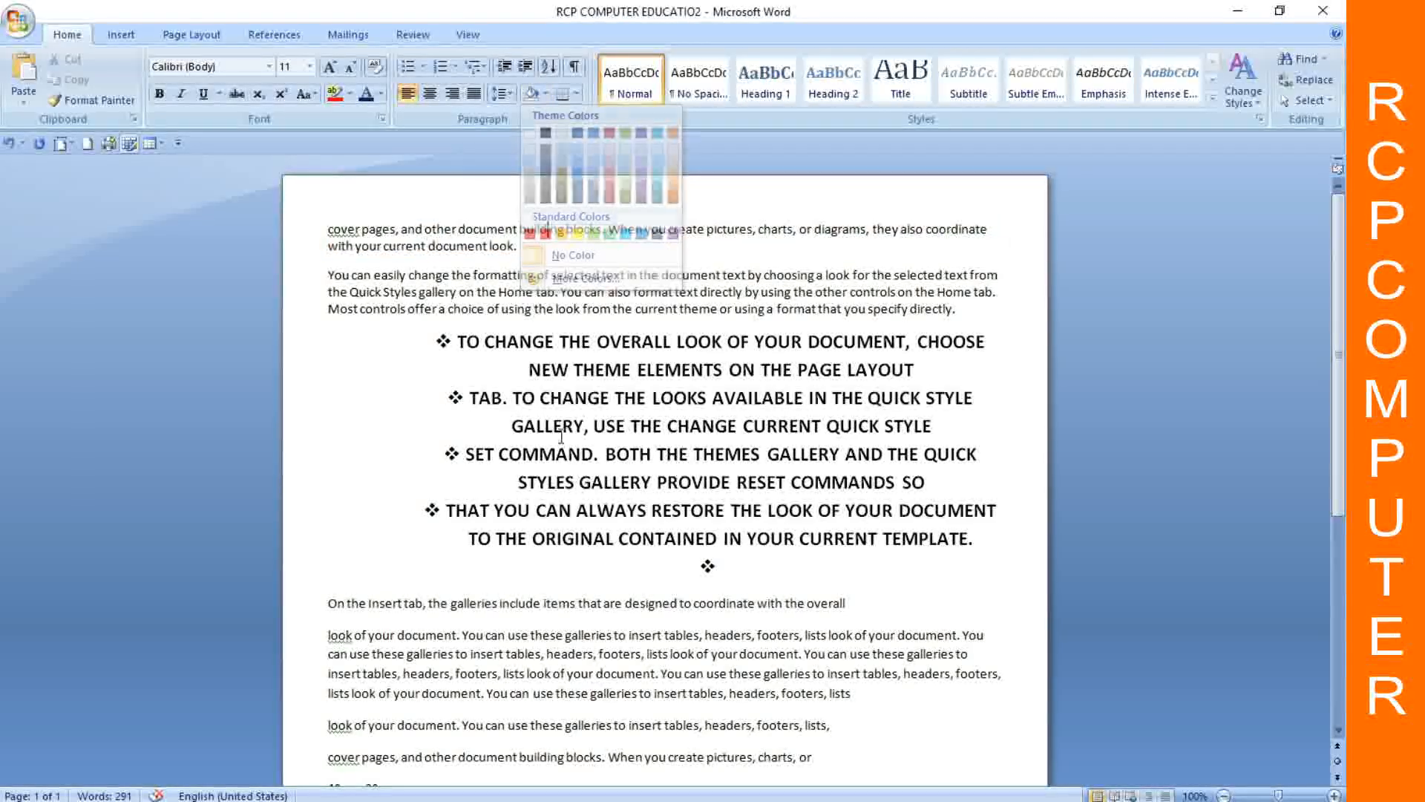
mouse_move(438, 310)
mouse_down()
mouse_move(505, 400)
mouse_move(802, 542)
mouse_move(959, 557)
mouse_up()
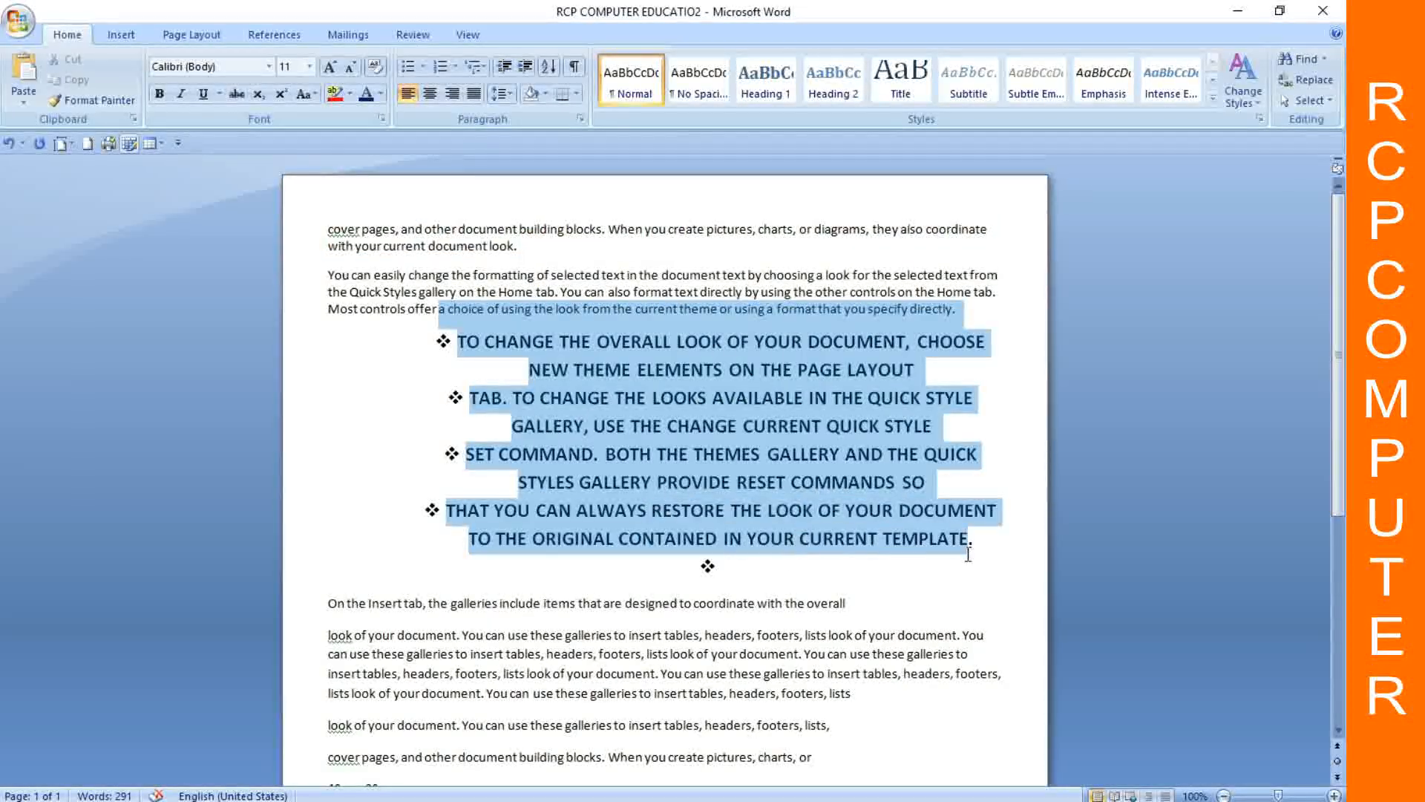
click(546, 95)
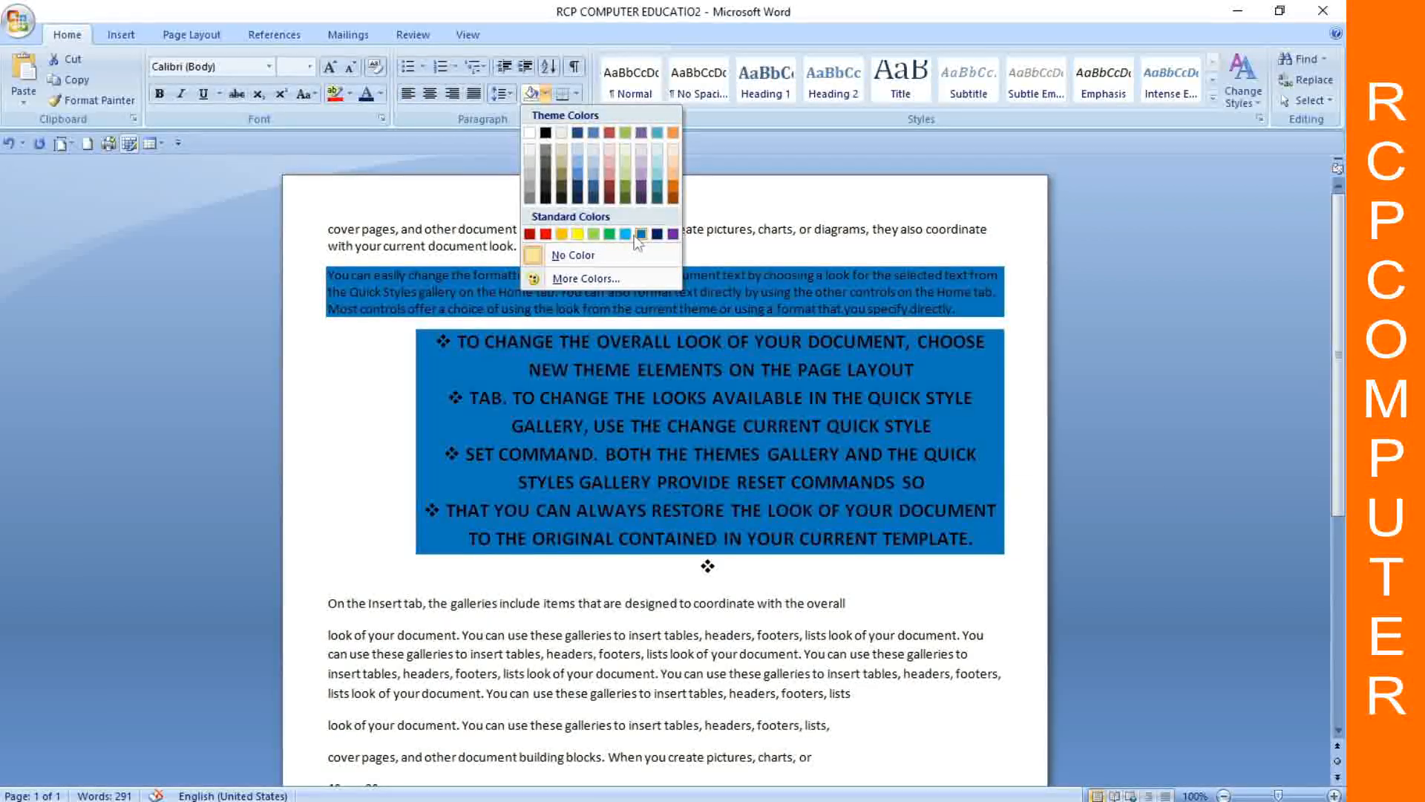
click(626, 233)
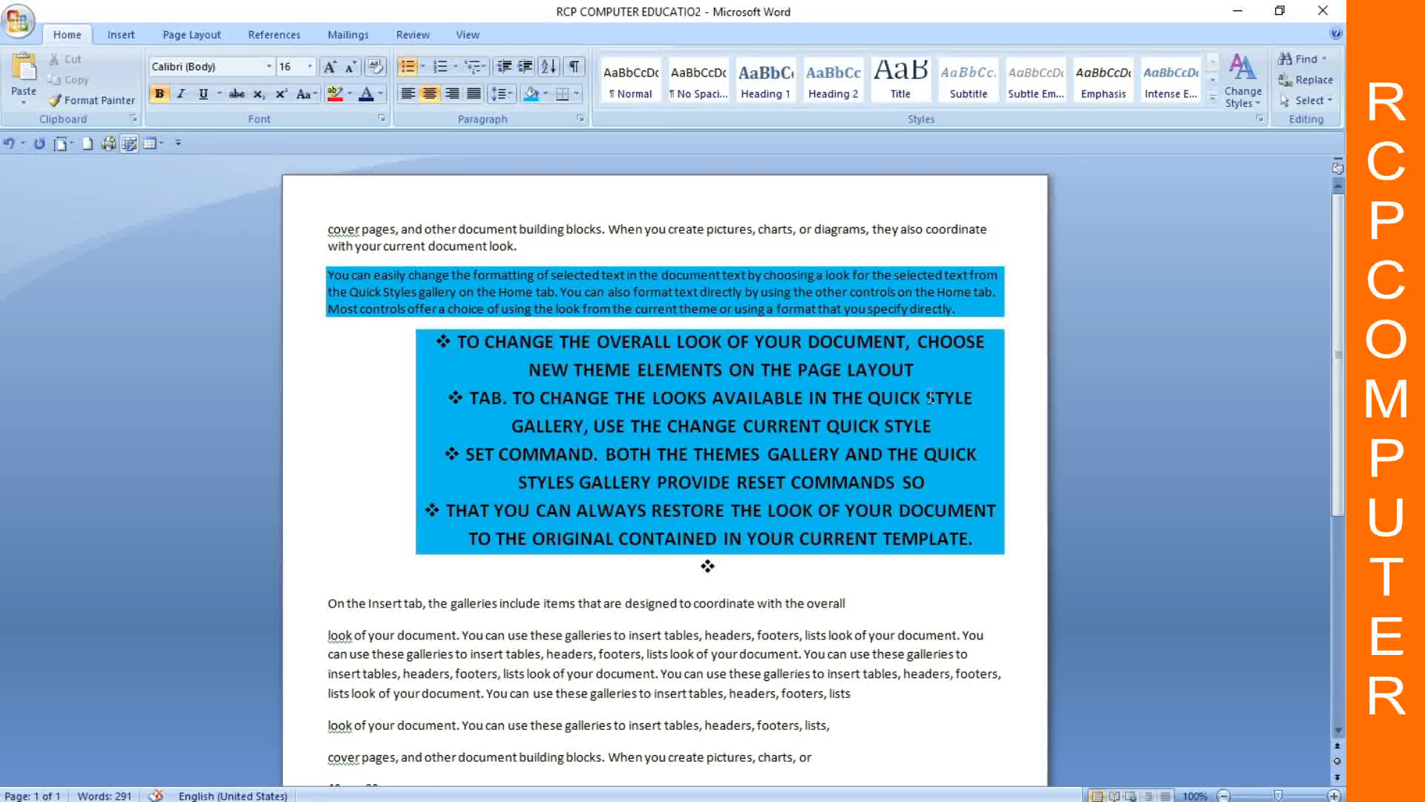
Step: Change the font colour of the "On the Insert tab" line to standard dark blue
scroll(585, 421, down, 3)
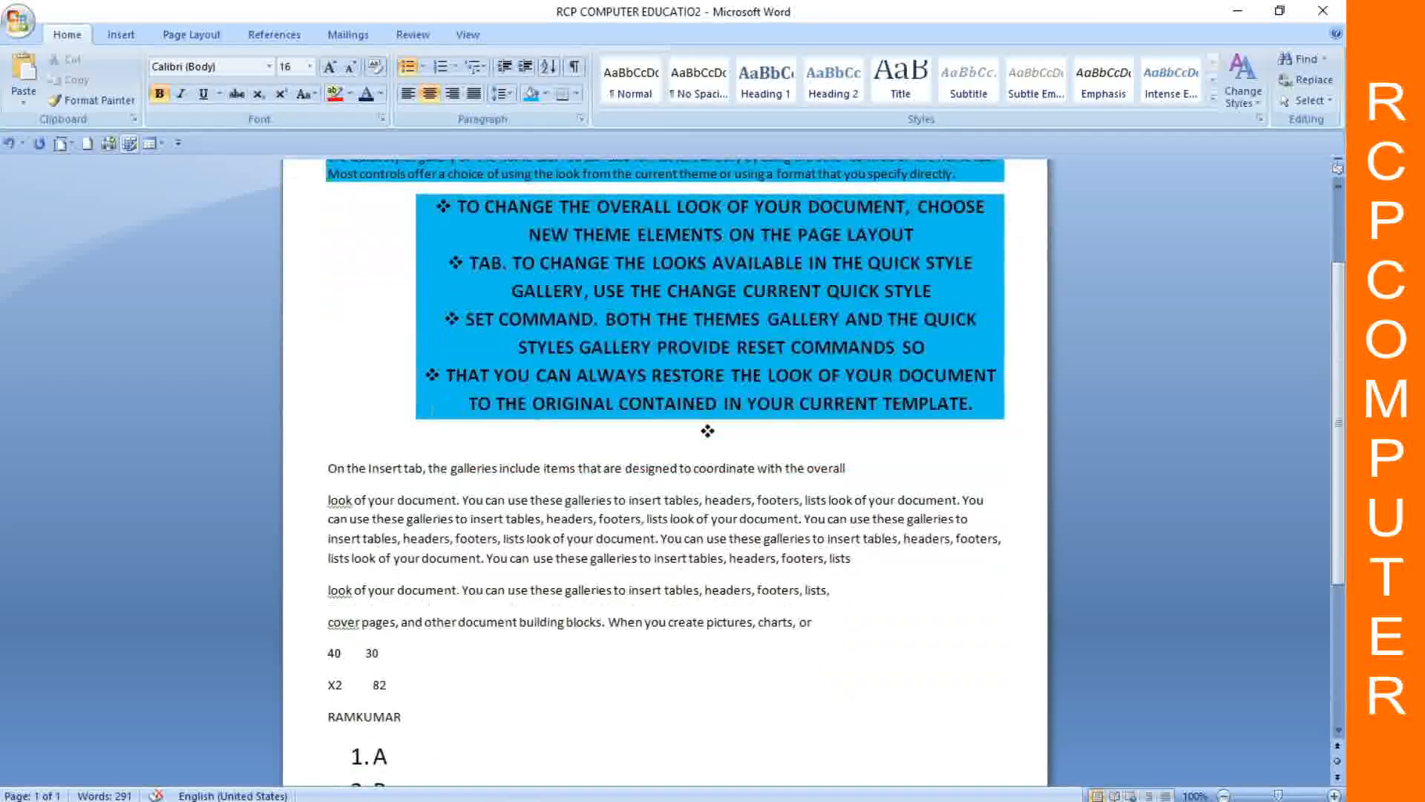
scroll(326, 358, up, 1)
scroll(338, 362, down, 3)
drag(329, 378, 884, 383)
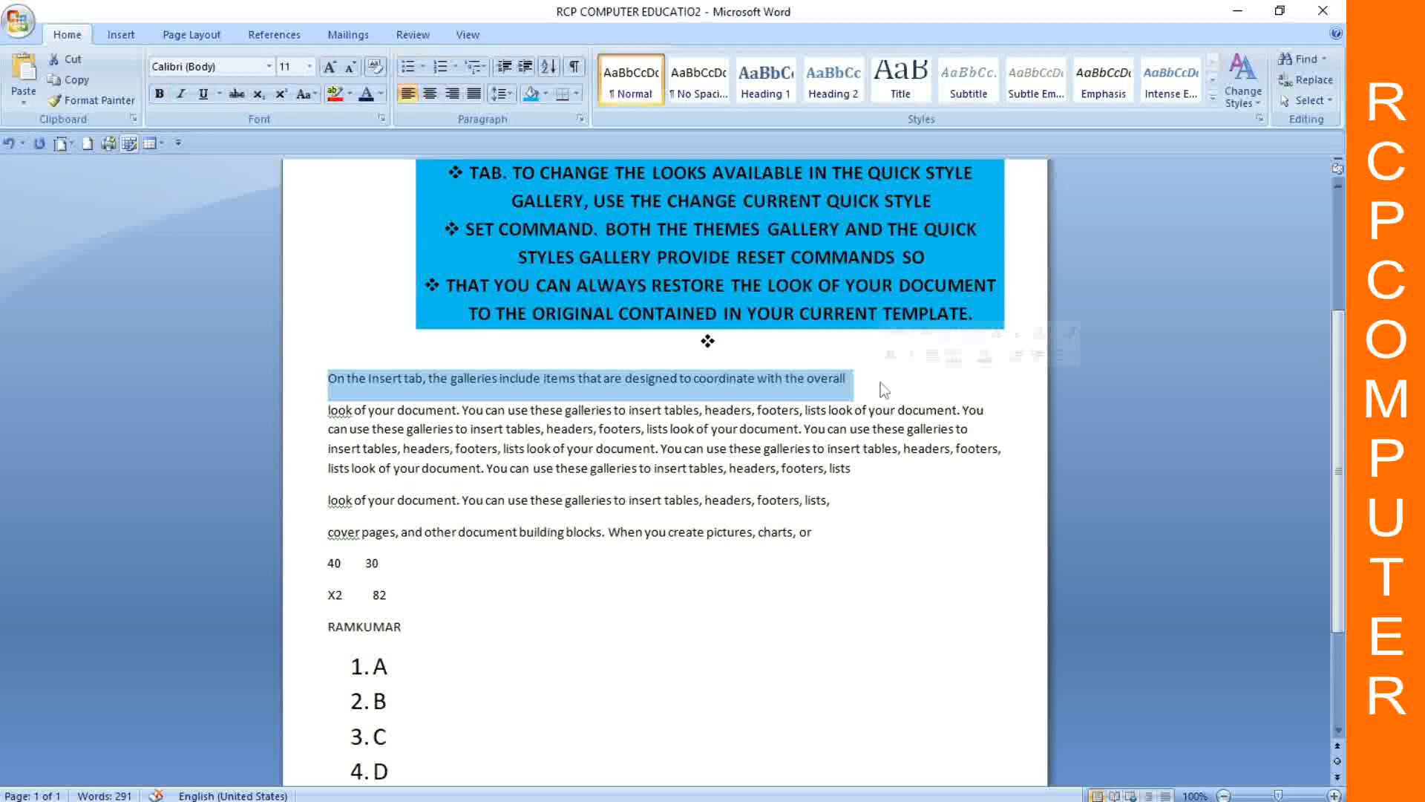
click(381, 94)
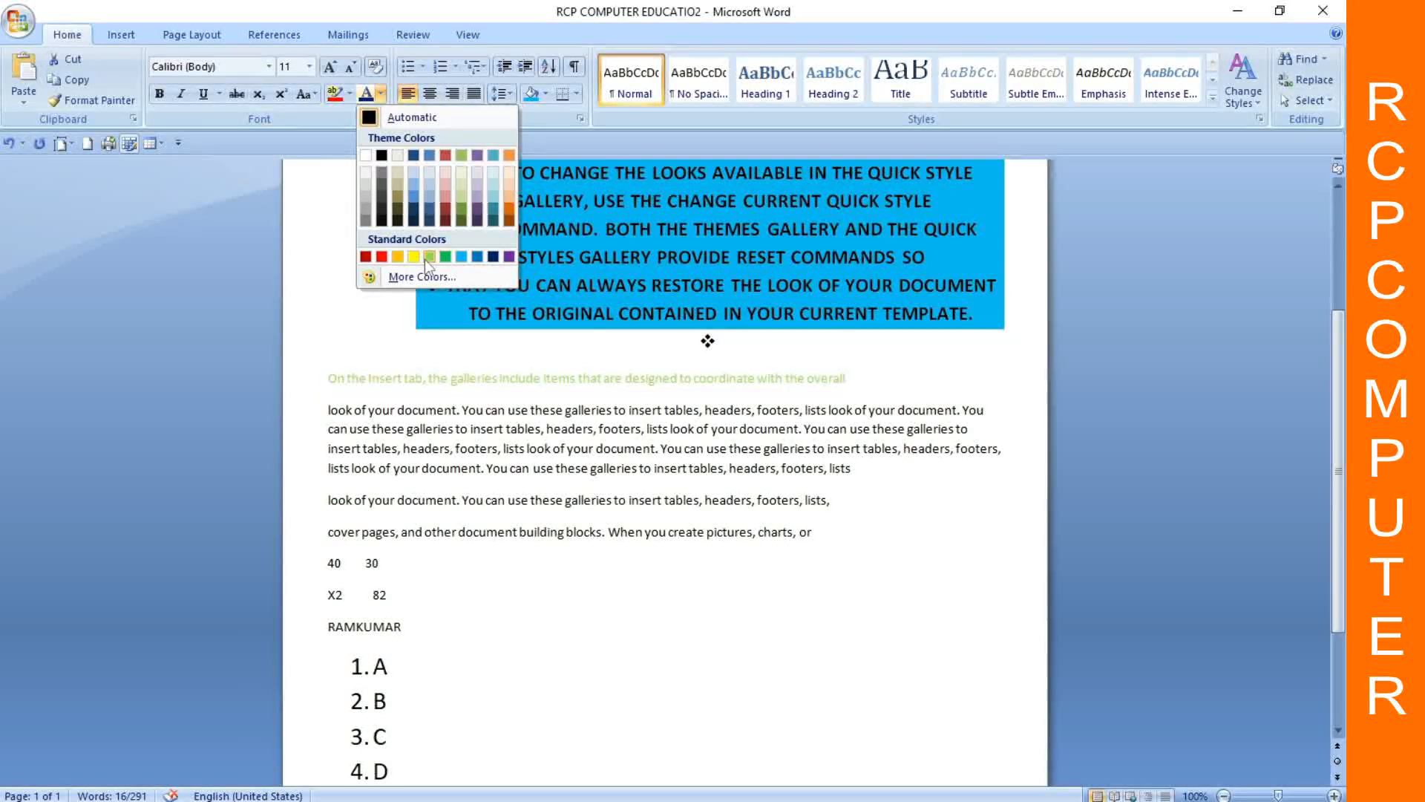
click(493, 257)
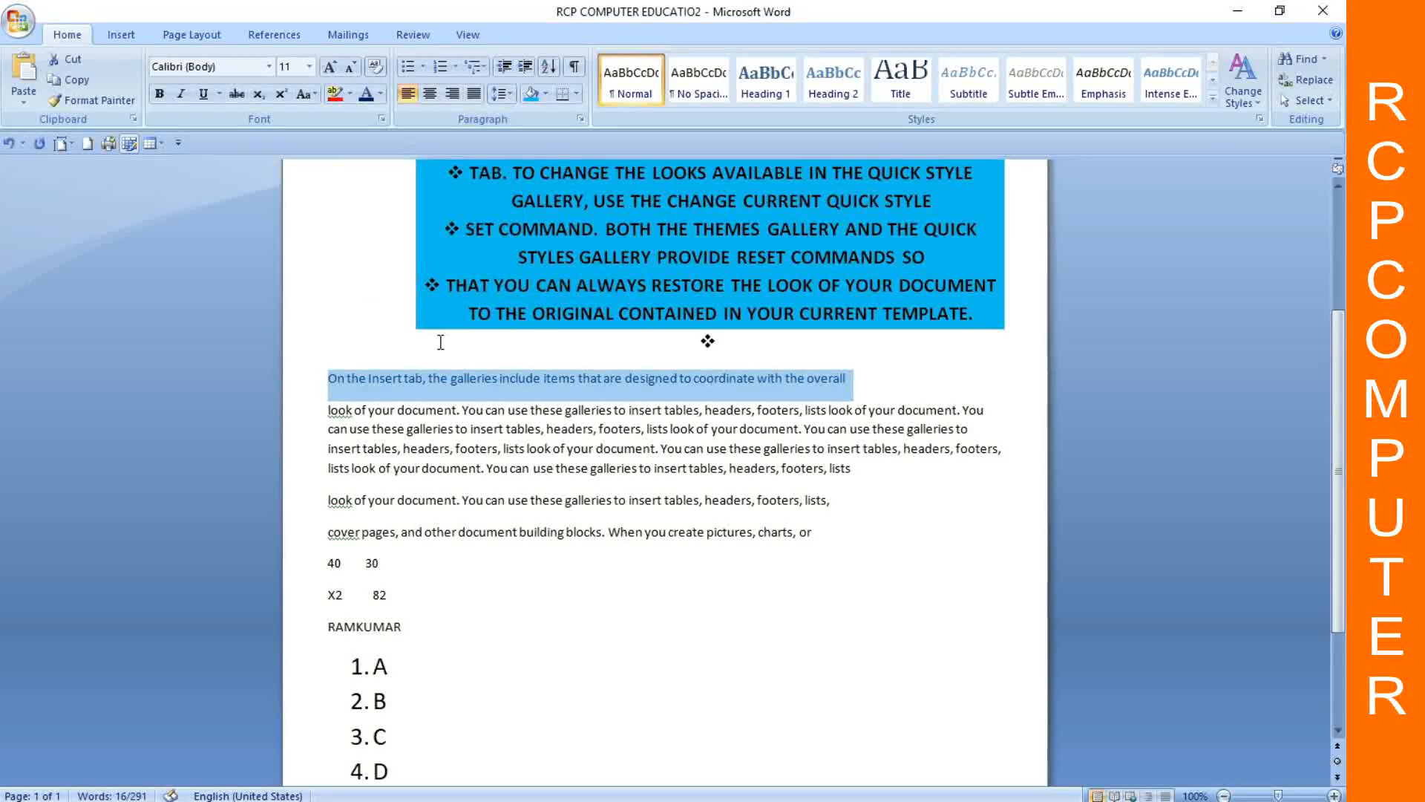
Step: Grow the font of the "On the Insert tab" line in steps up to size 18
click(505, 449)
drag(327, 380, 903, 376)
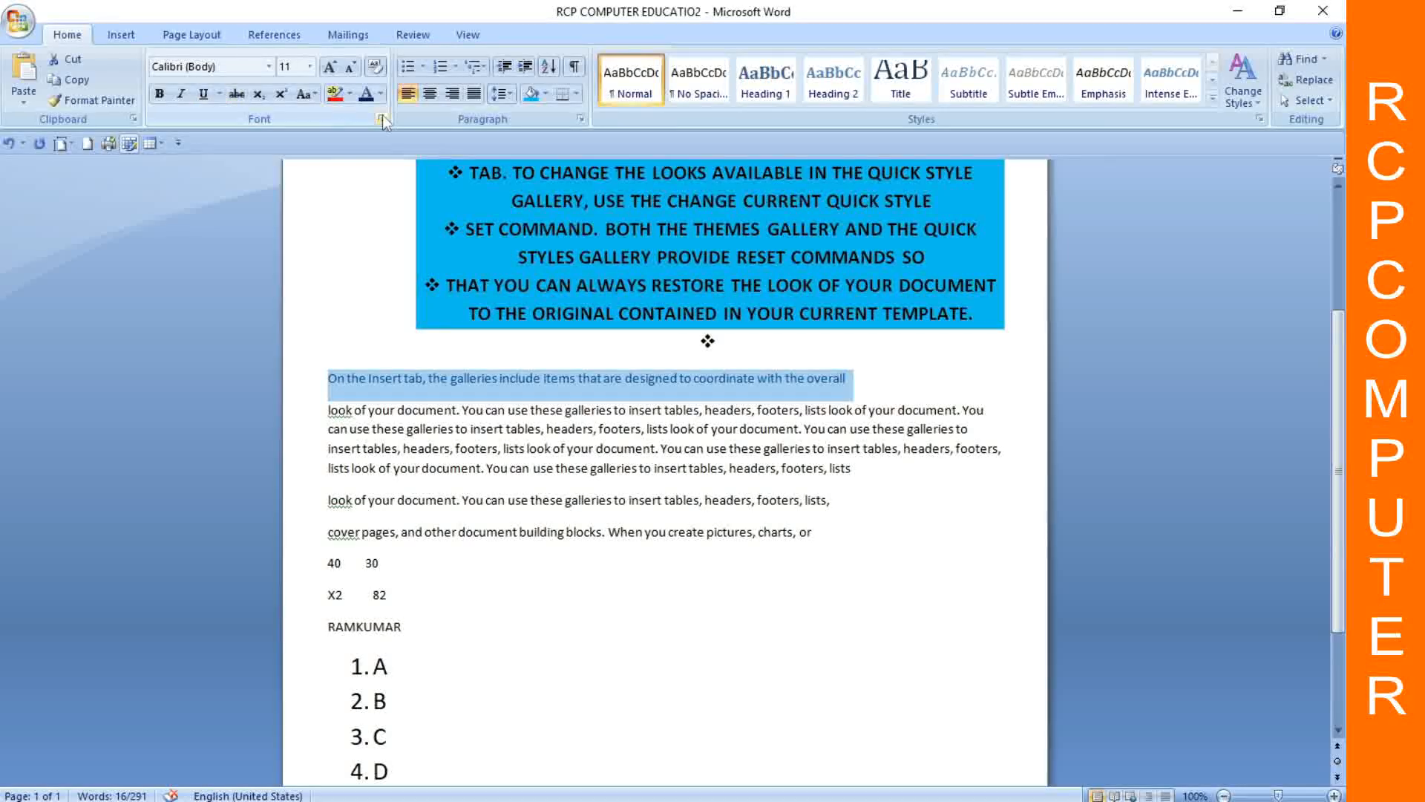
click(331, 67)
click(331, 67)
click(330, 67)
click(331, 67)
click(730, 394)
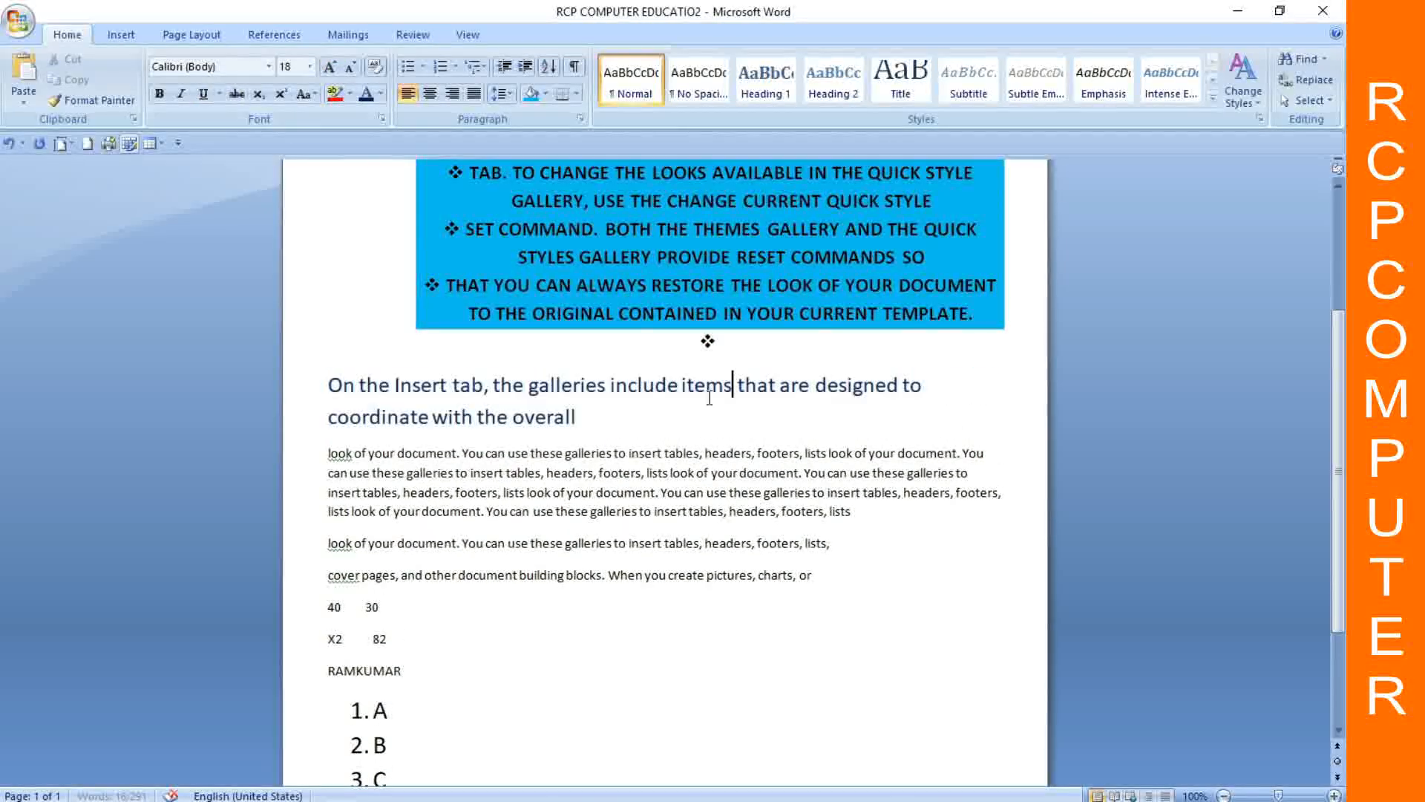
Step: Shade the paragraphs from "On the Insert tab" to "cover pages" in standard light blue
scroll(557, 446, up, 3)
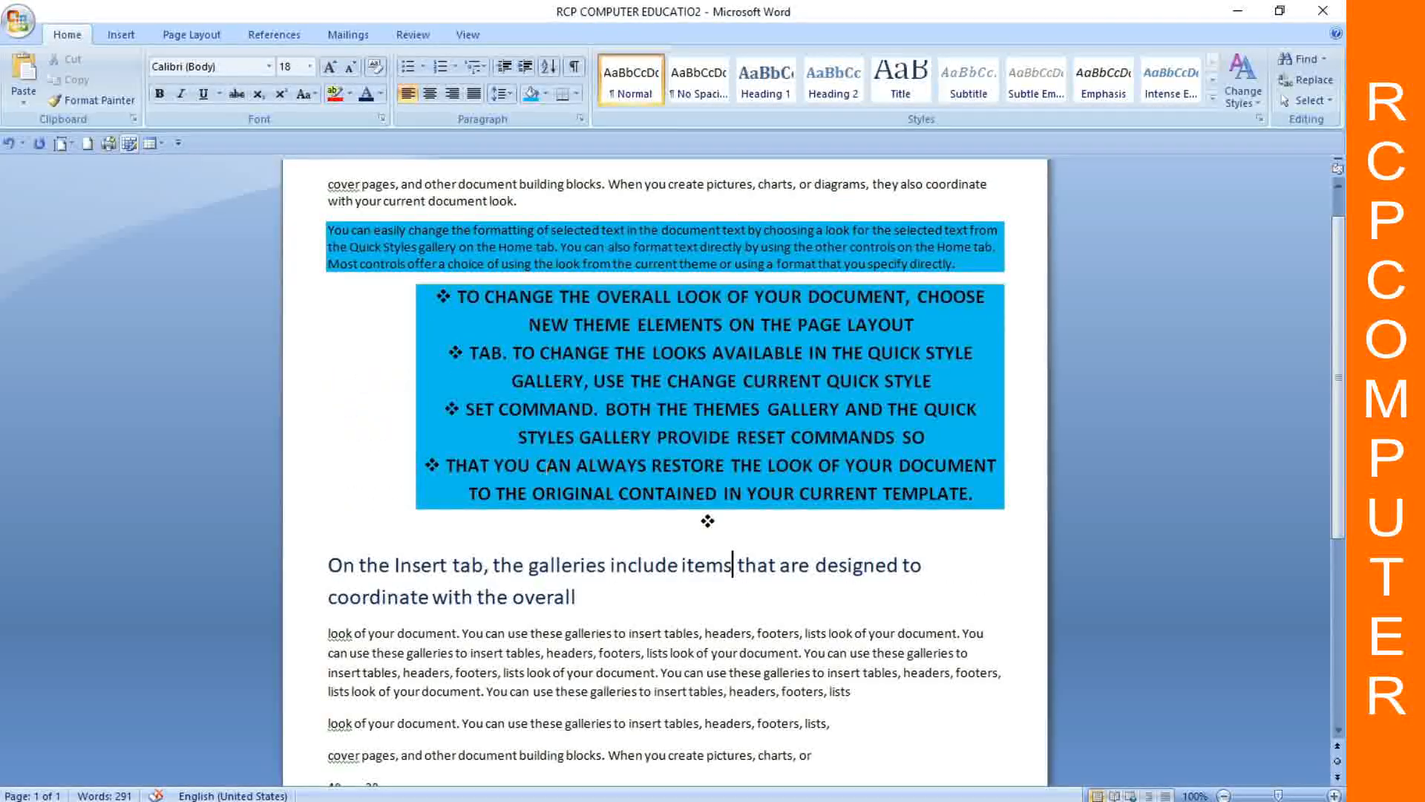
scroll(556, 445, down, 3)
drag(329, 462, 817, 623)
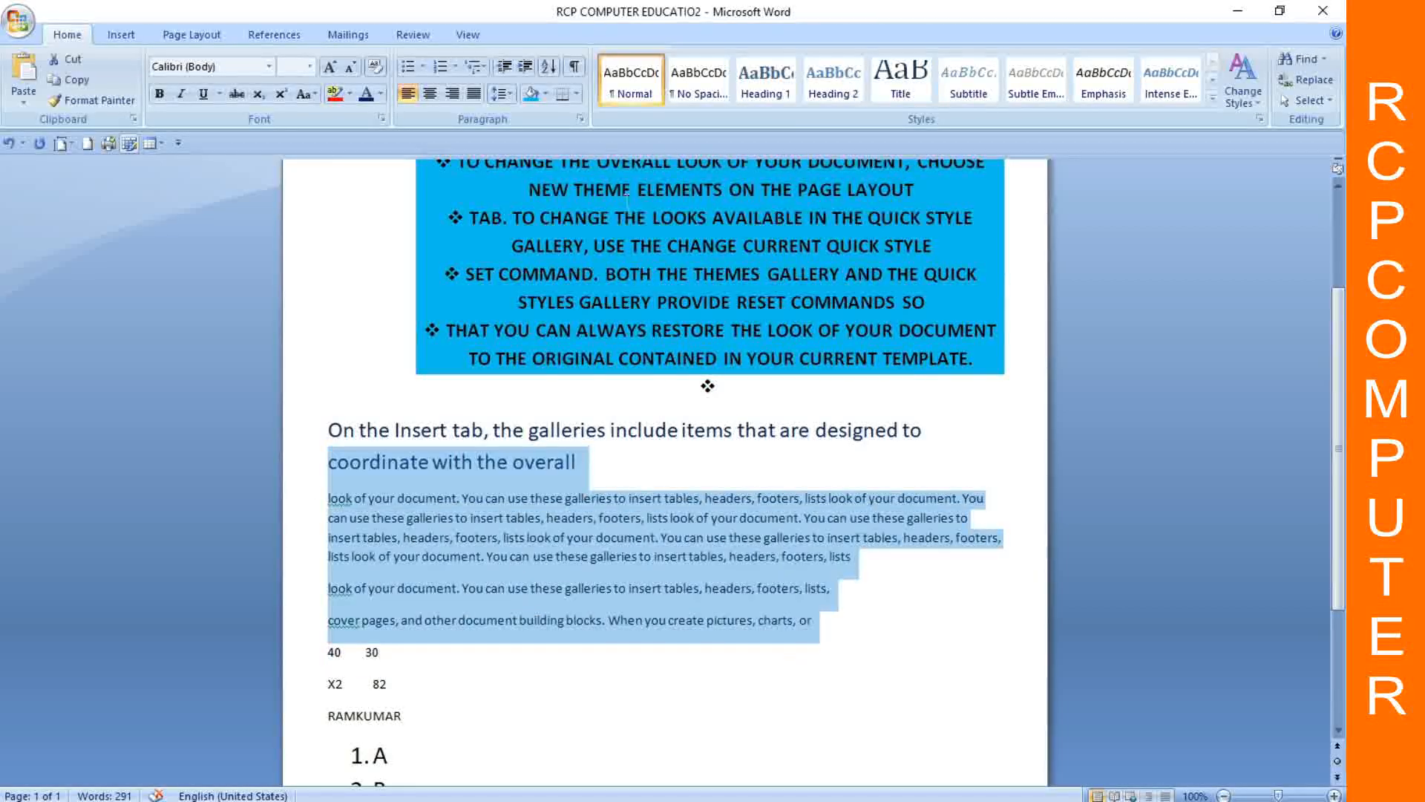
click(547, 93)
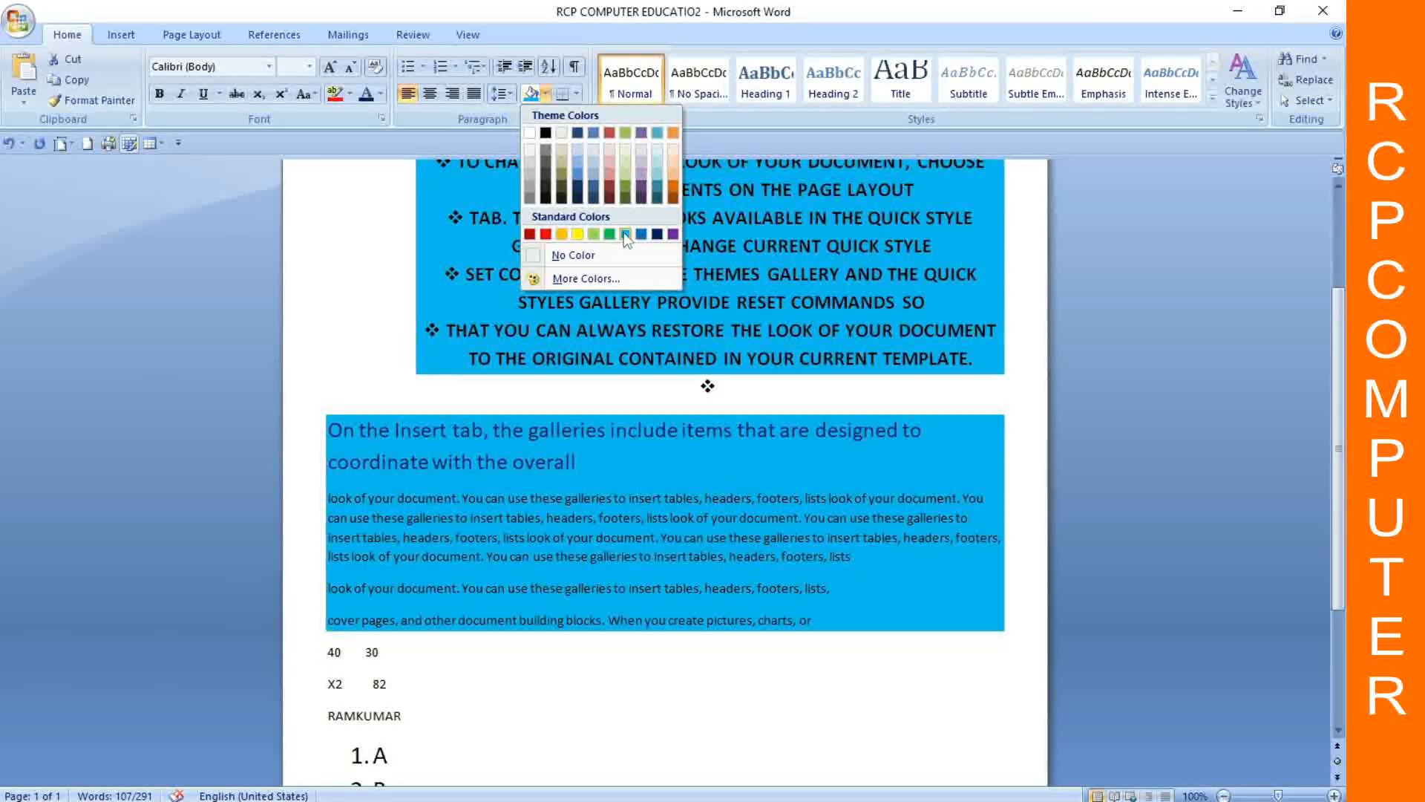
click(626, 235)
click(729, 675)
scroll(569, 516, down, 2)
scroll(572, 518, up, 6)
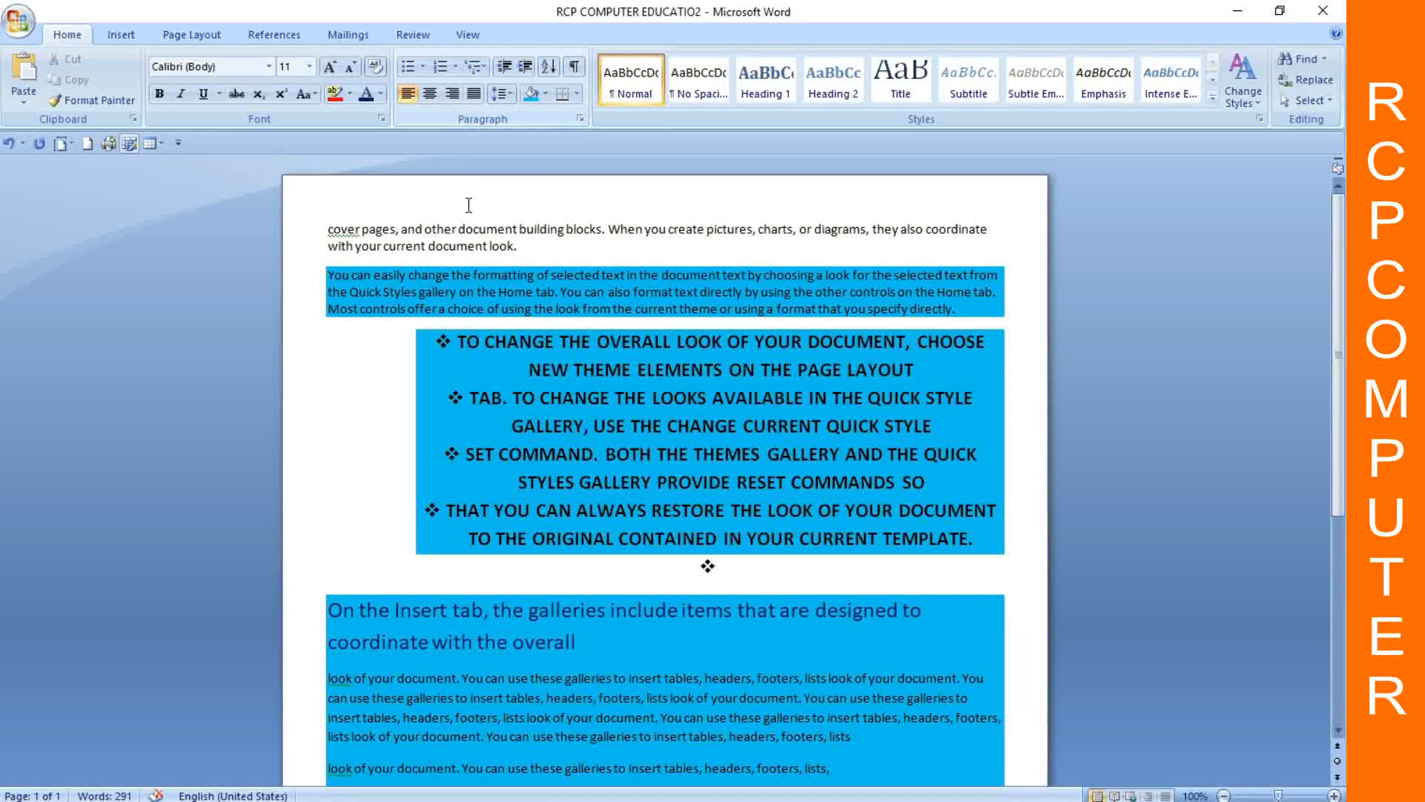
Step: Apply all borders to the paragraphs from the diamond-bulleted list to the last "look of your document" line
mouse_move(329, 320)
mouse_down()
mouse_move(366, 413)
mouse_move(806, 773)
mouse_up()
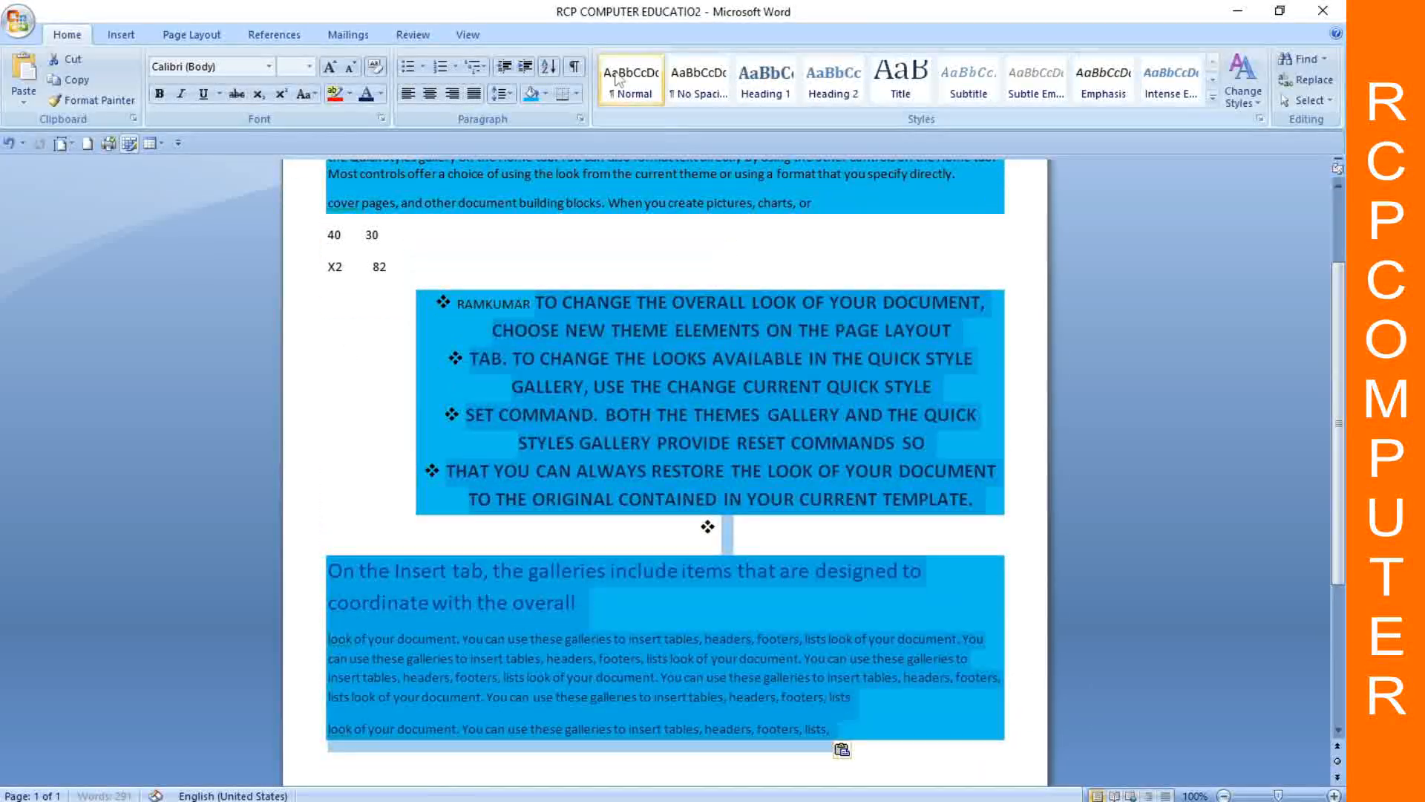
click(575, 94)
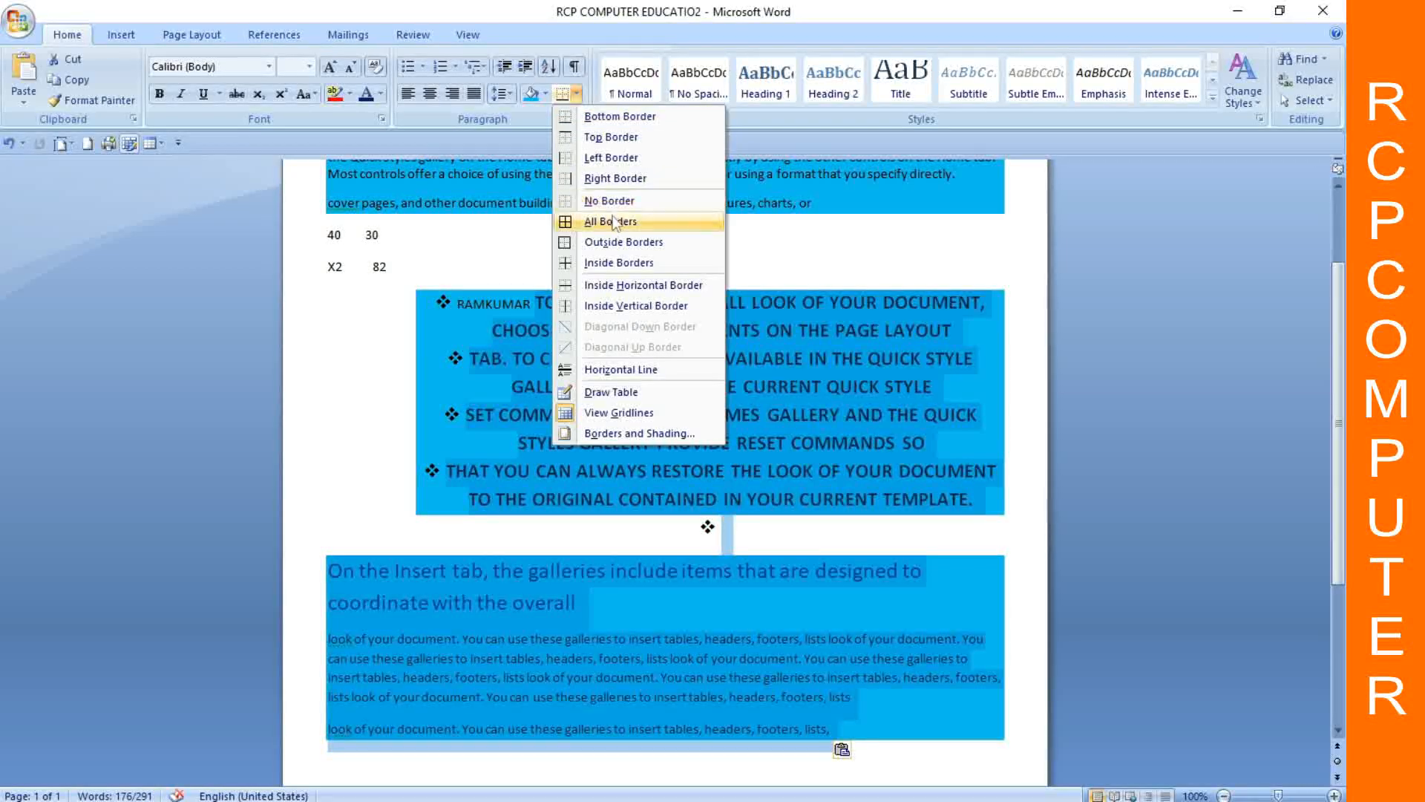
click(613, 221)
scroll(653, 472, down, 4)
click(383, 598)
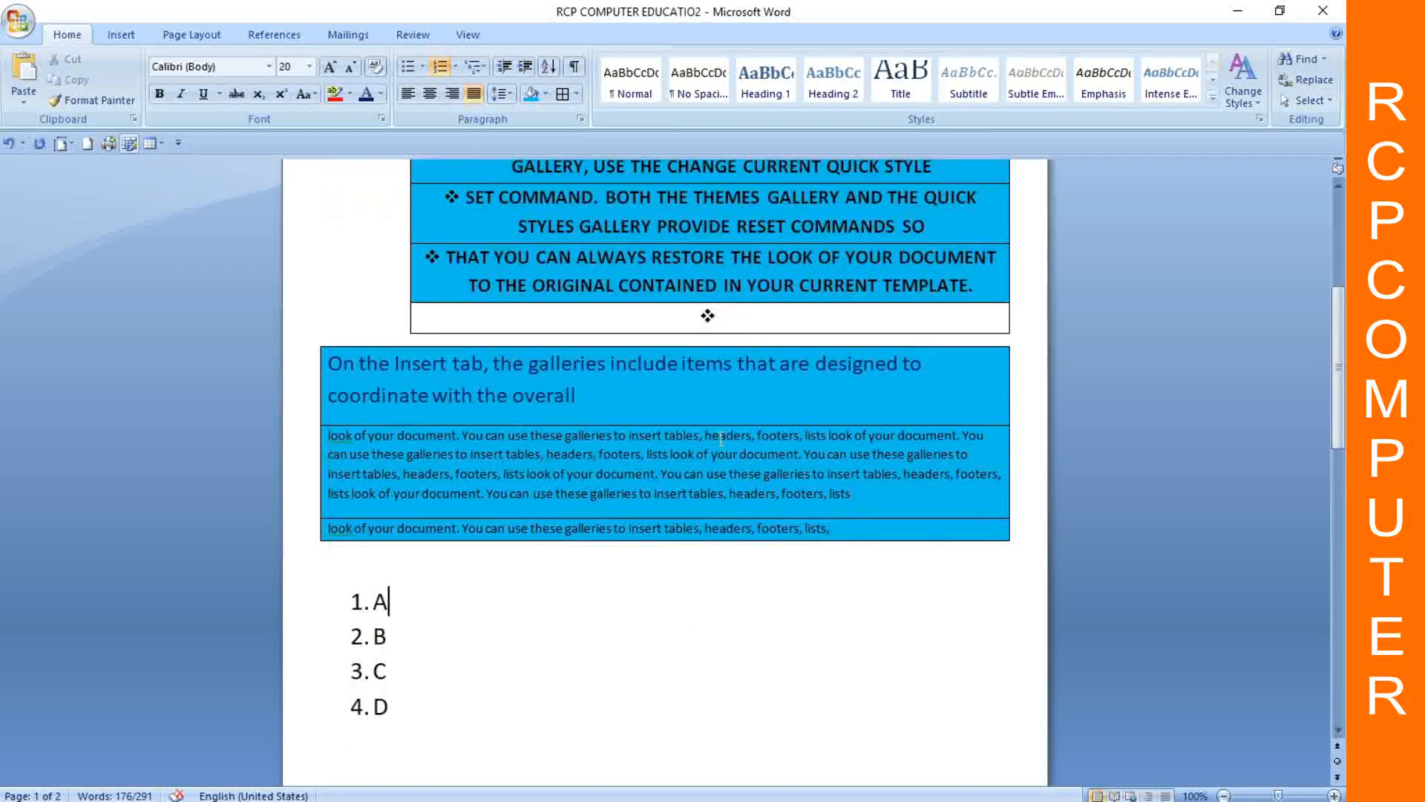
scroll(685, 392, up, 4)
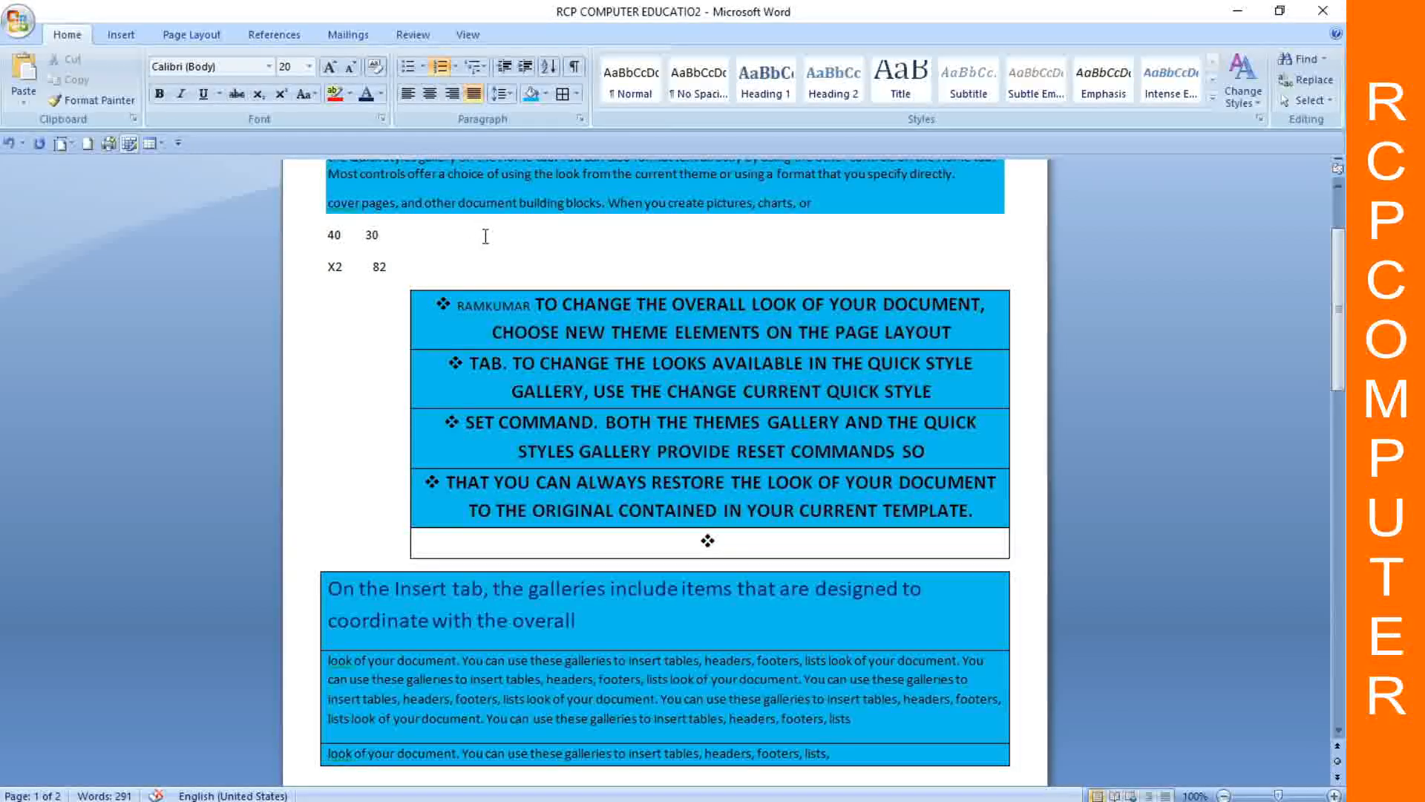
Step: Try sorting all the document's paragraphs as text in ascending order without a header row, and undo the sort
click(549, 71)
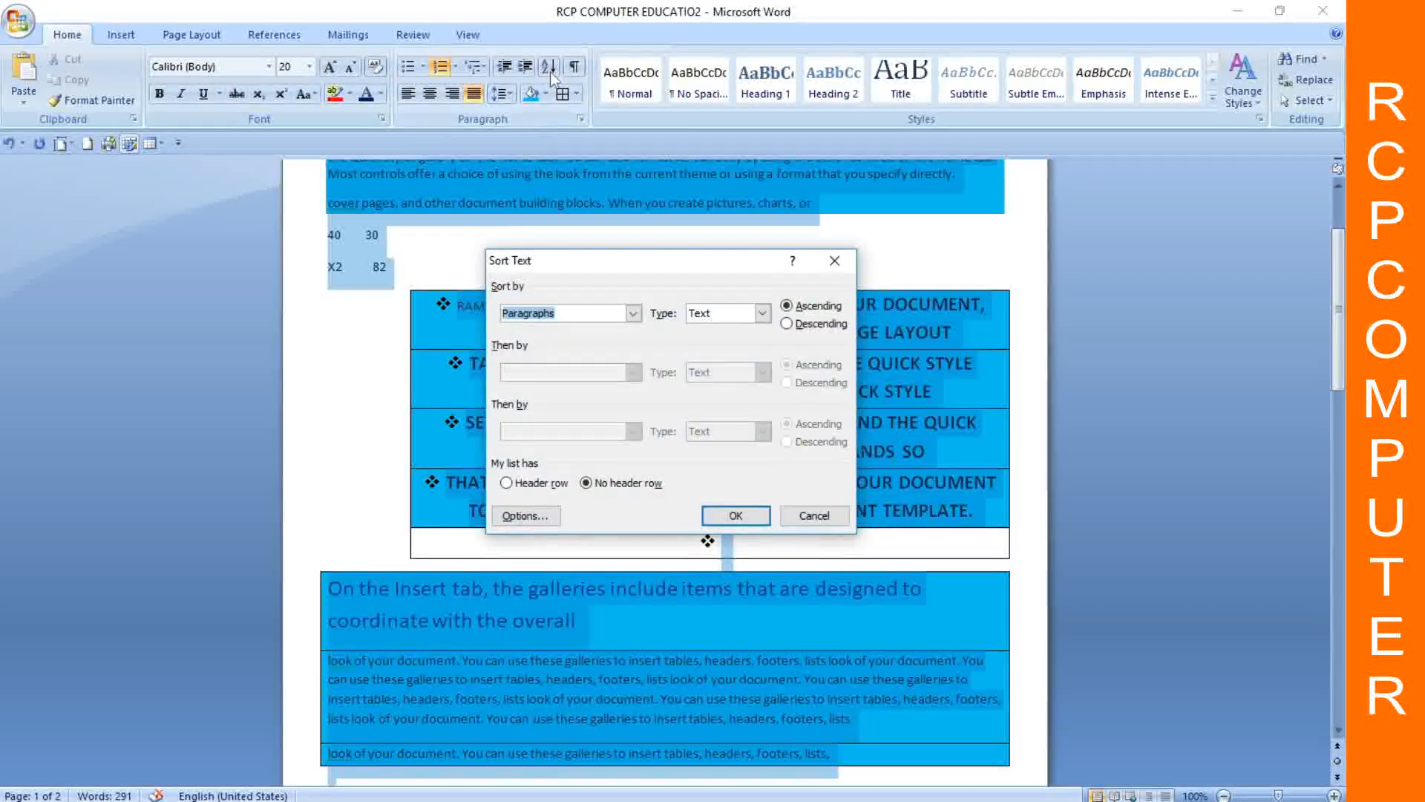
click(738, 516)
scroll(696, 454, down, 5)
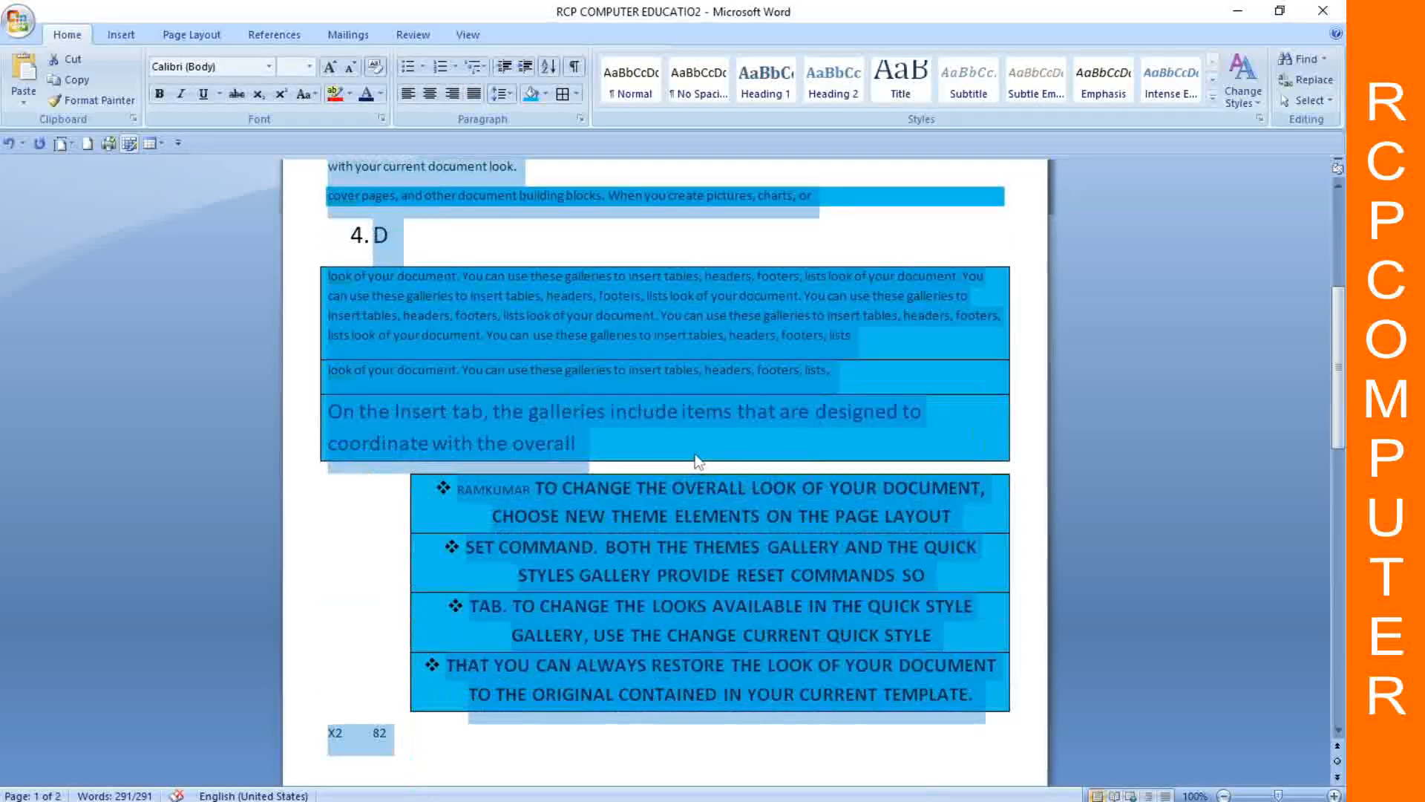
key(ctrl+z)
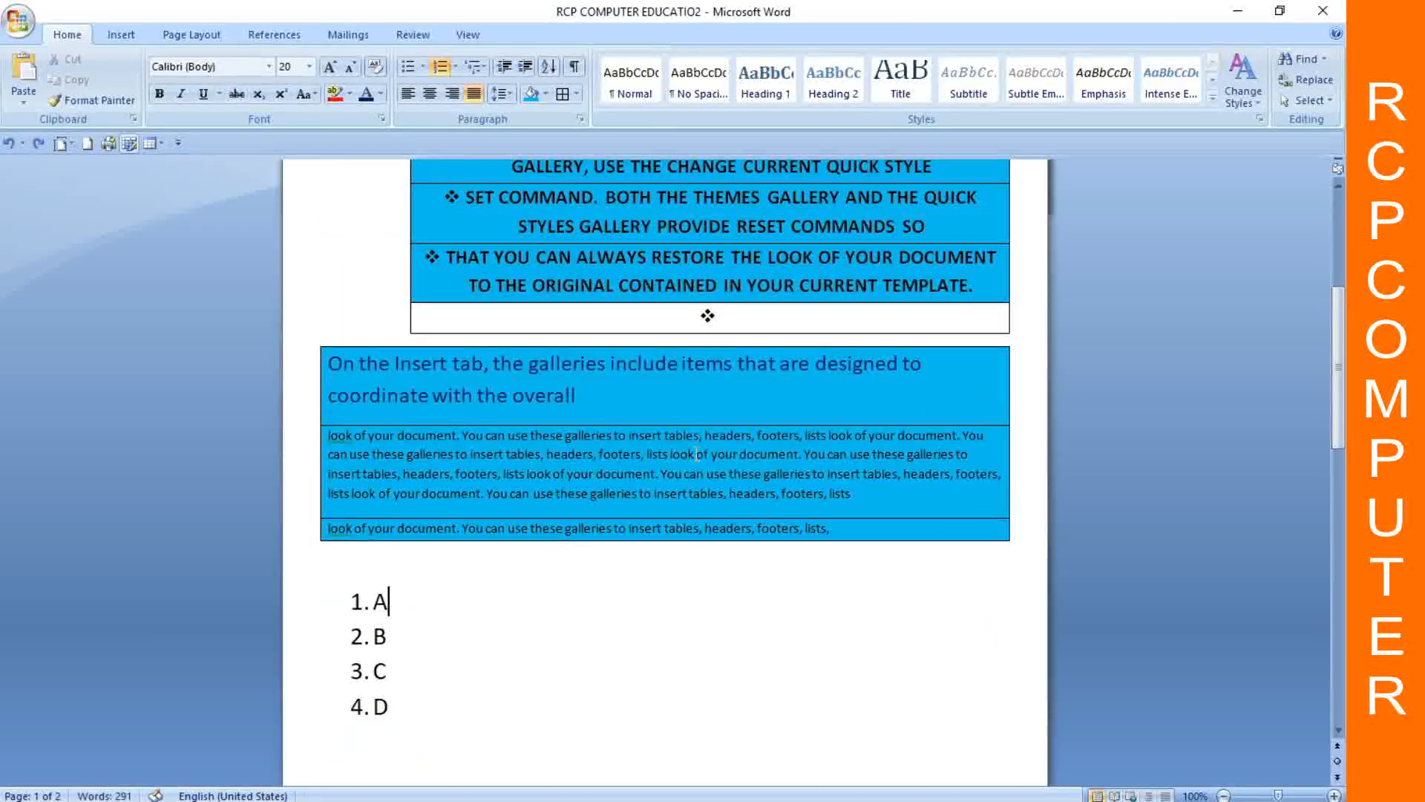
Step: Undo the borders, blue shading and font changes on the bulleted list and the "On the Insert tab" paragraphs
scroll(625, 411, up, 2)
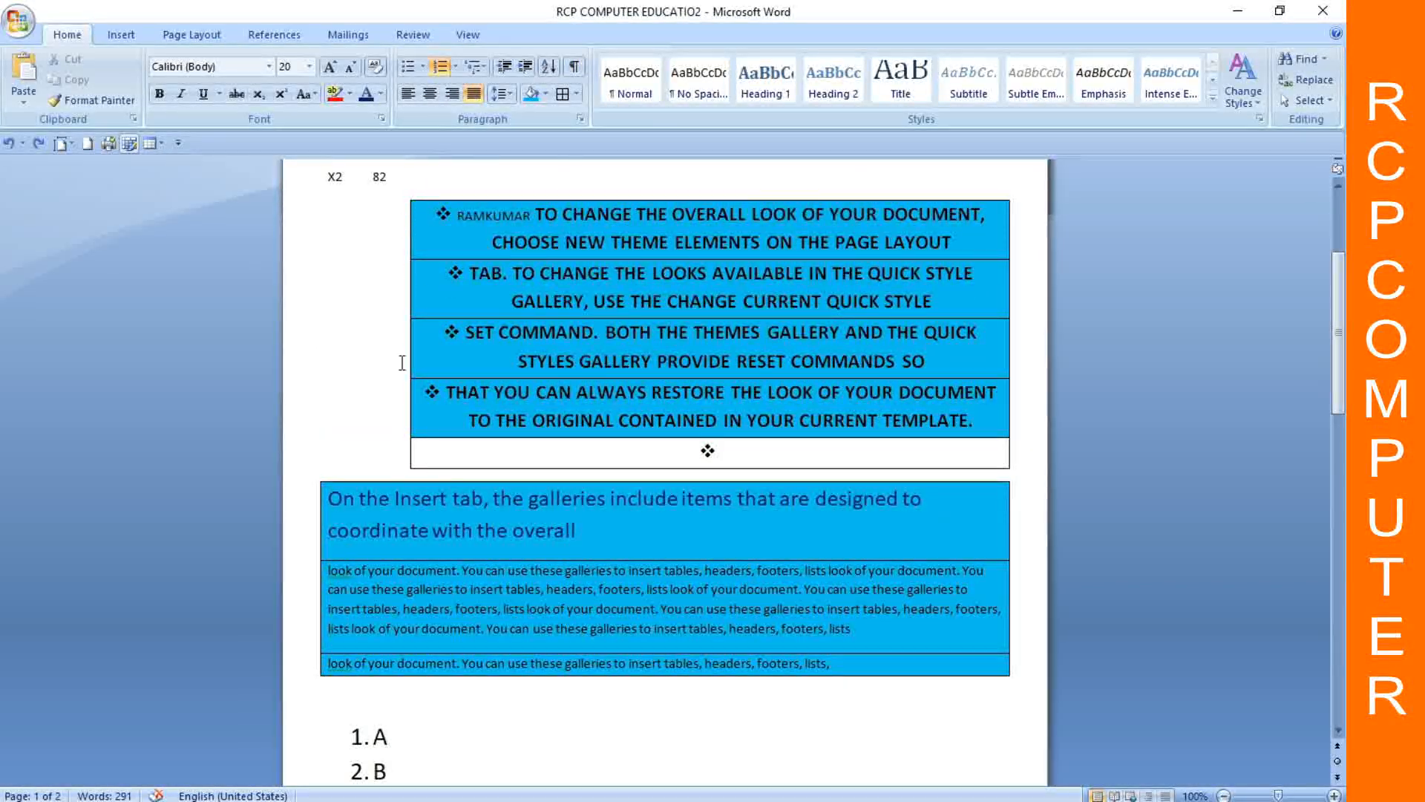
key(ctrl+a)
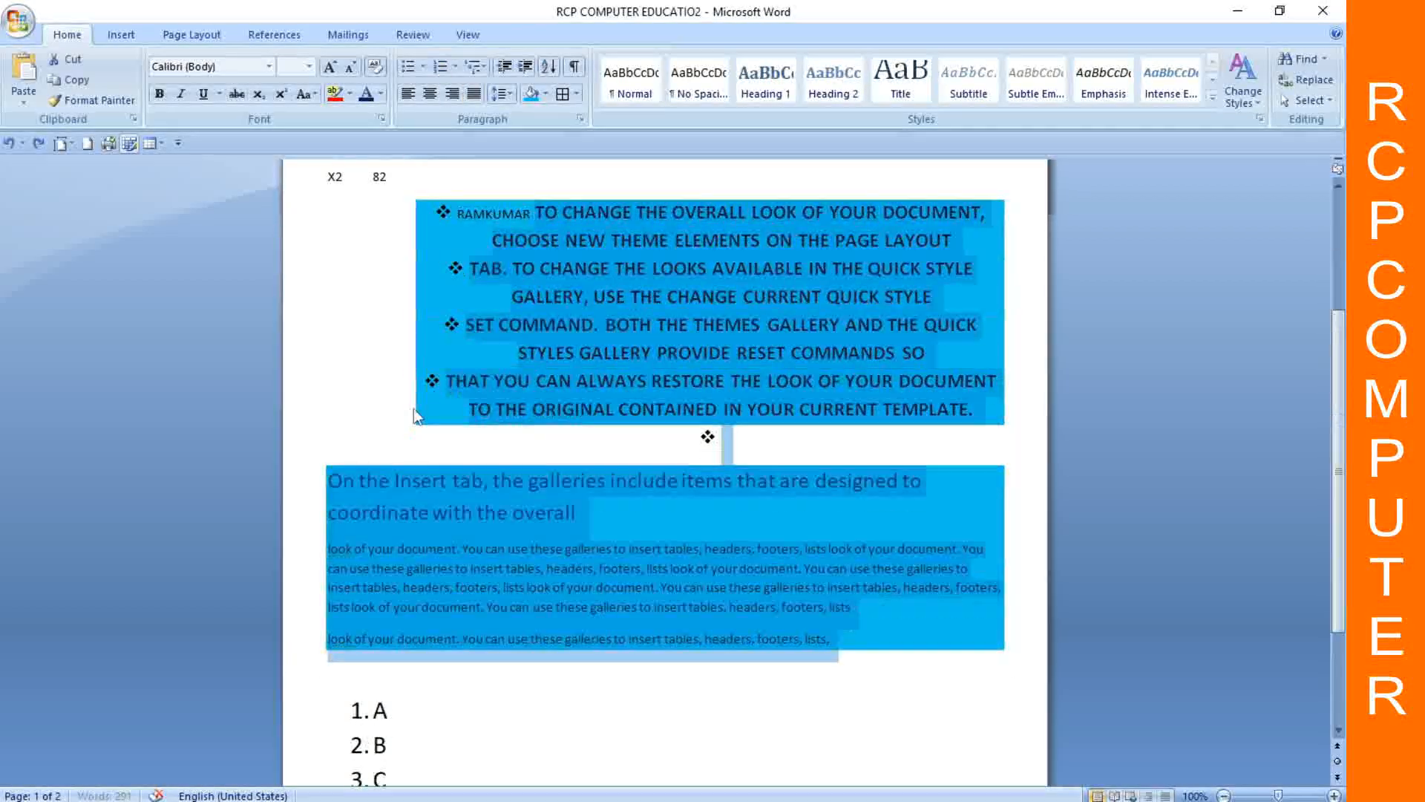
key(ctrl+shift+n)
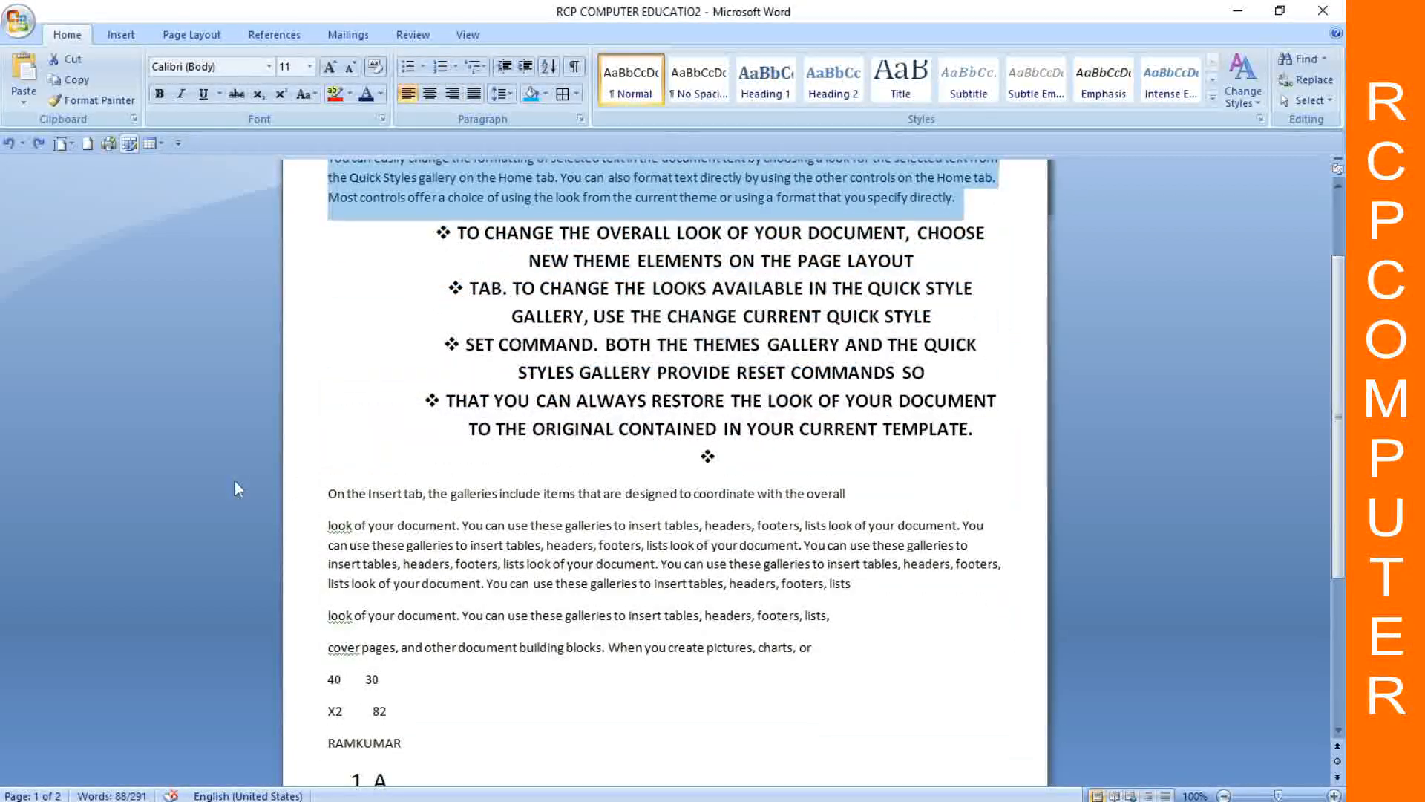
Step: Select the paragraphs from "On the Insert tab" to "40 30" and show paragraph marks and hidden formatting symbols in the document
drag(339, 395, 807, 586)
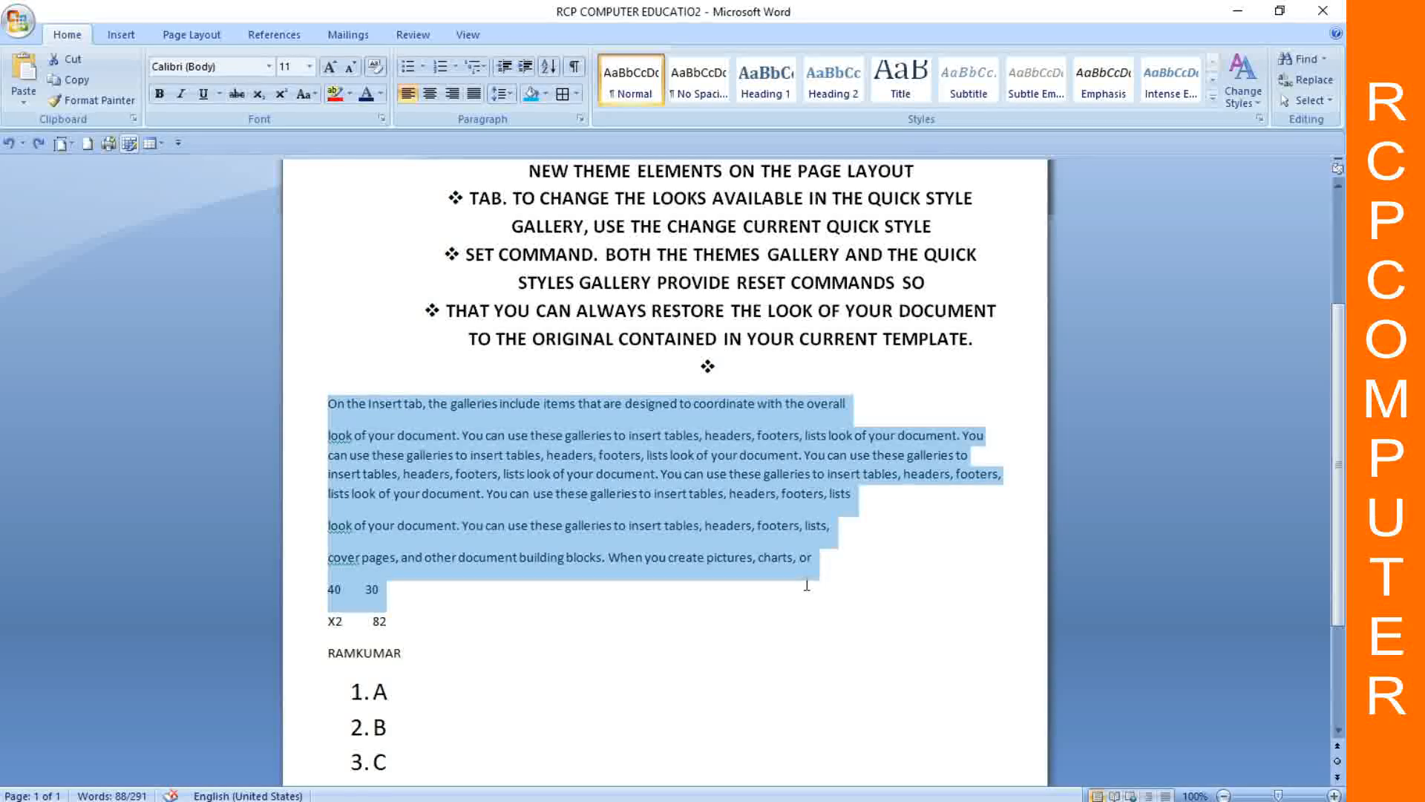
click(574, 67)
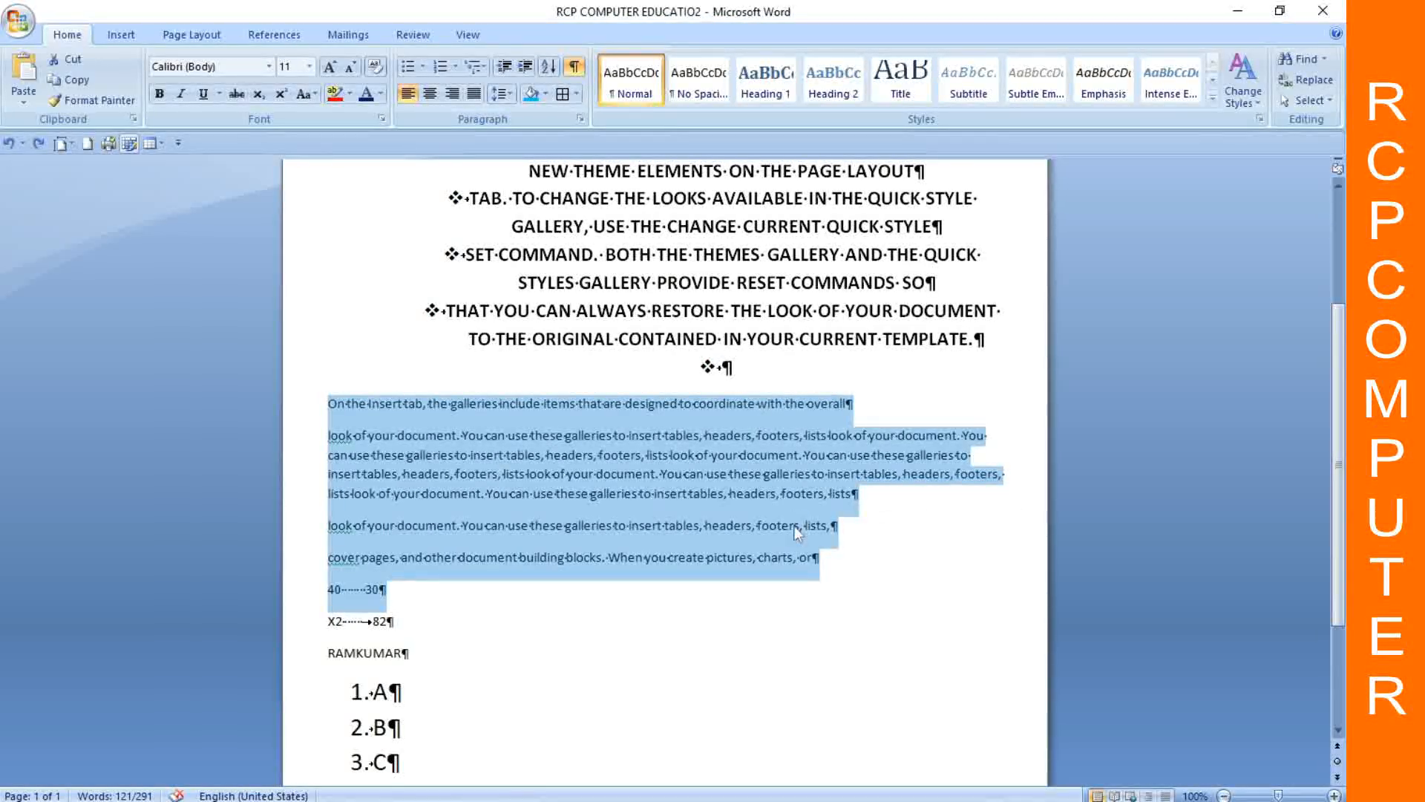
scroll(692, 543, down, 5)
scroll(592, 362, up, 3)
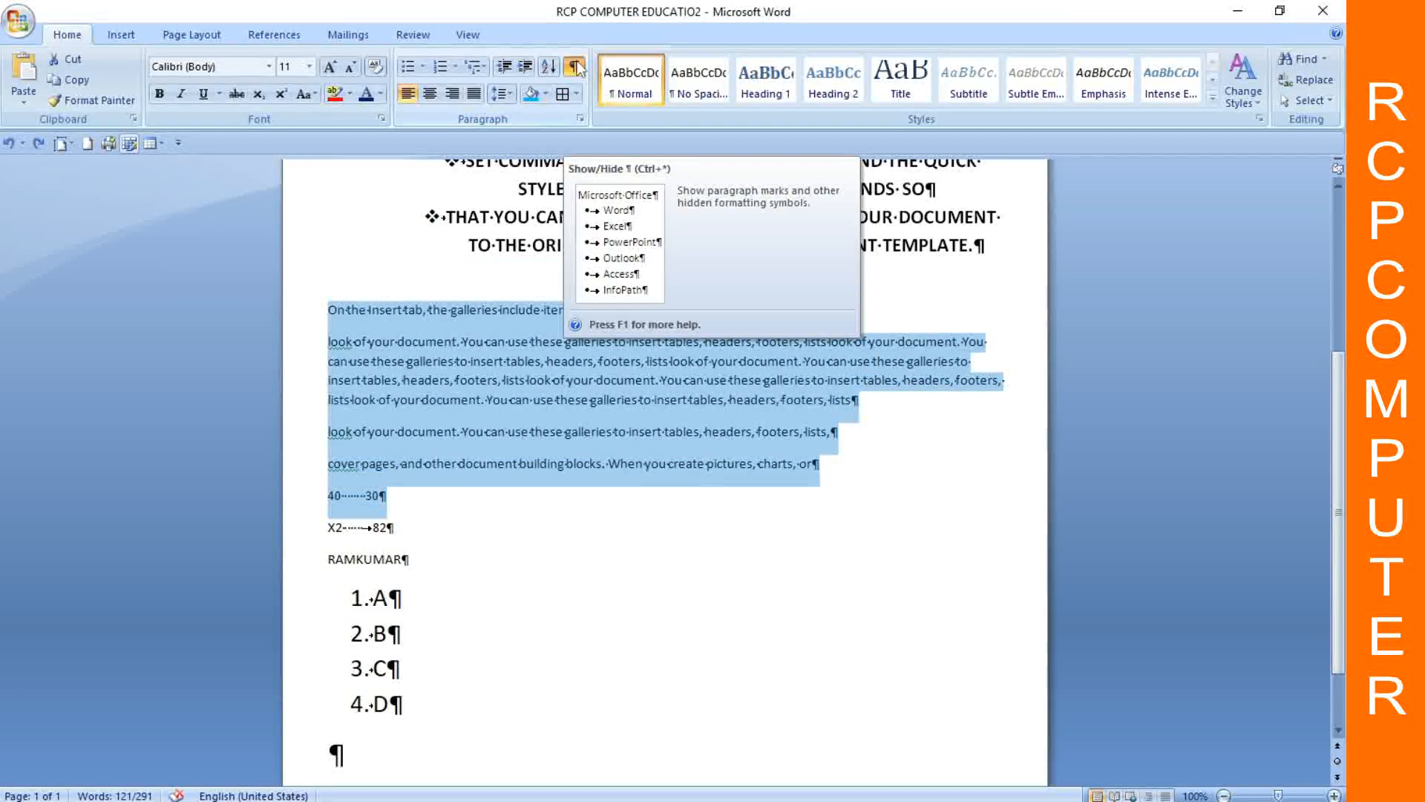
scroll(478, 573, down, 3)
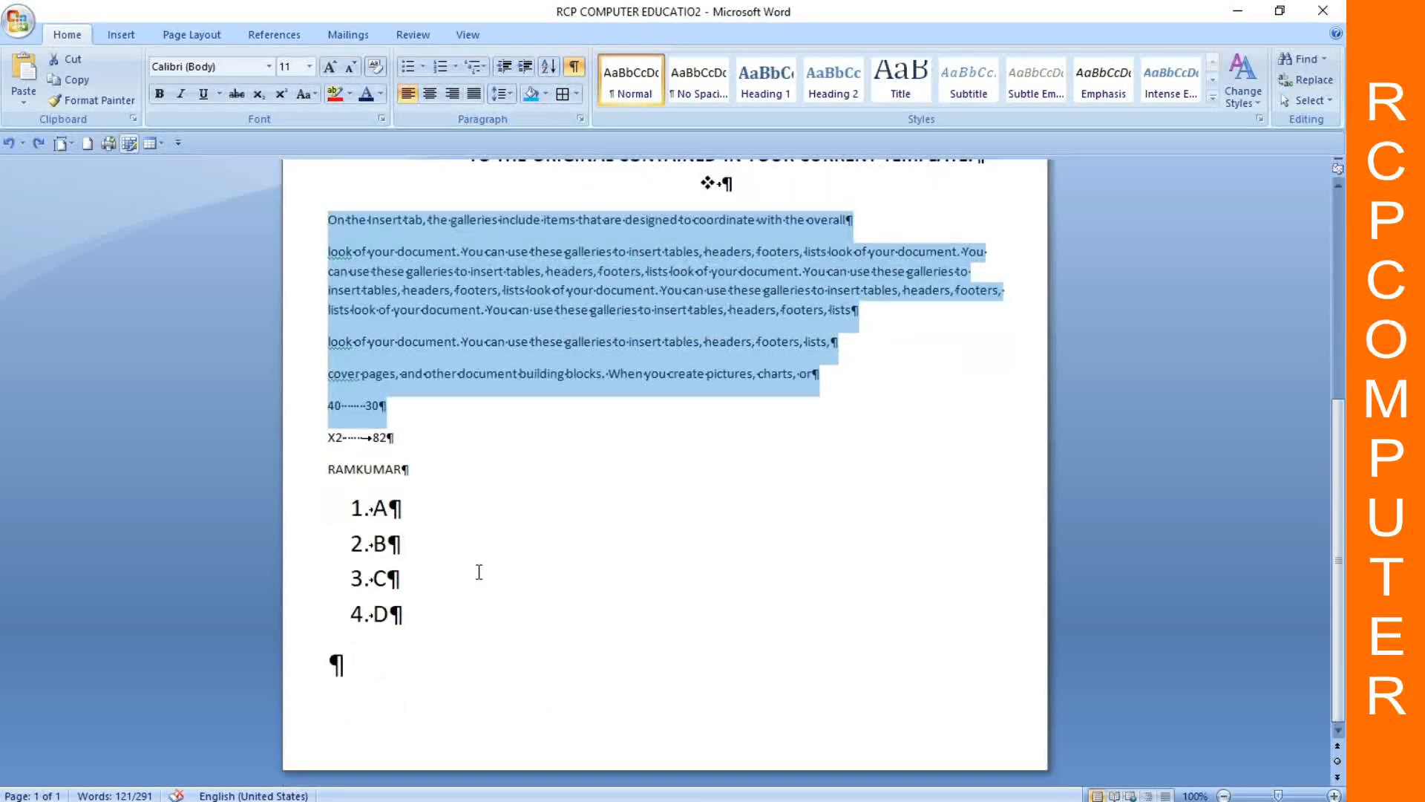
Step: Place the insertion point partway across the empty line below the numbered list, and hide the formatting symbols
click(479, 572)
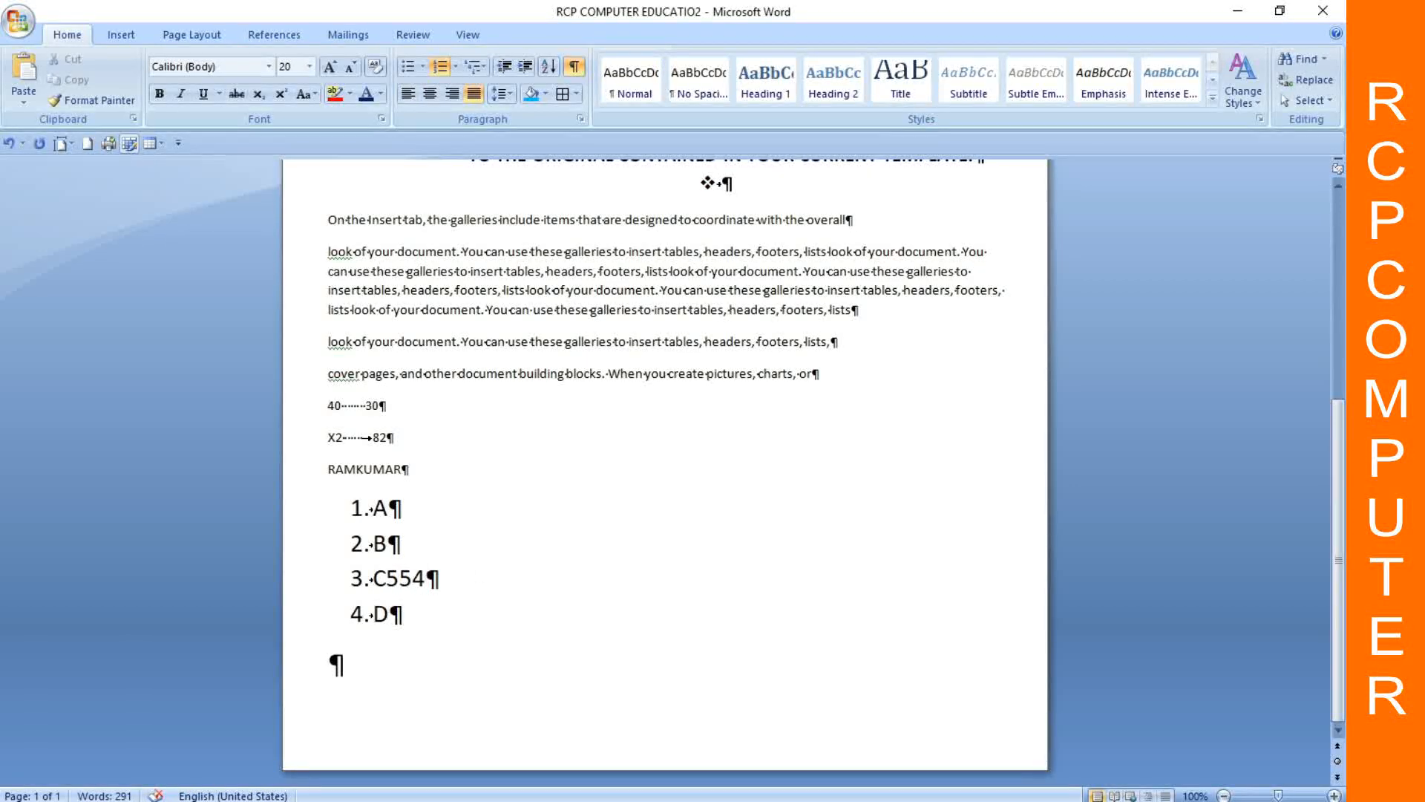
double_click(489, 668)
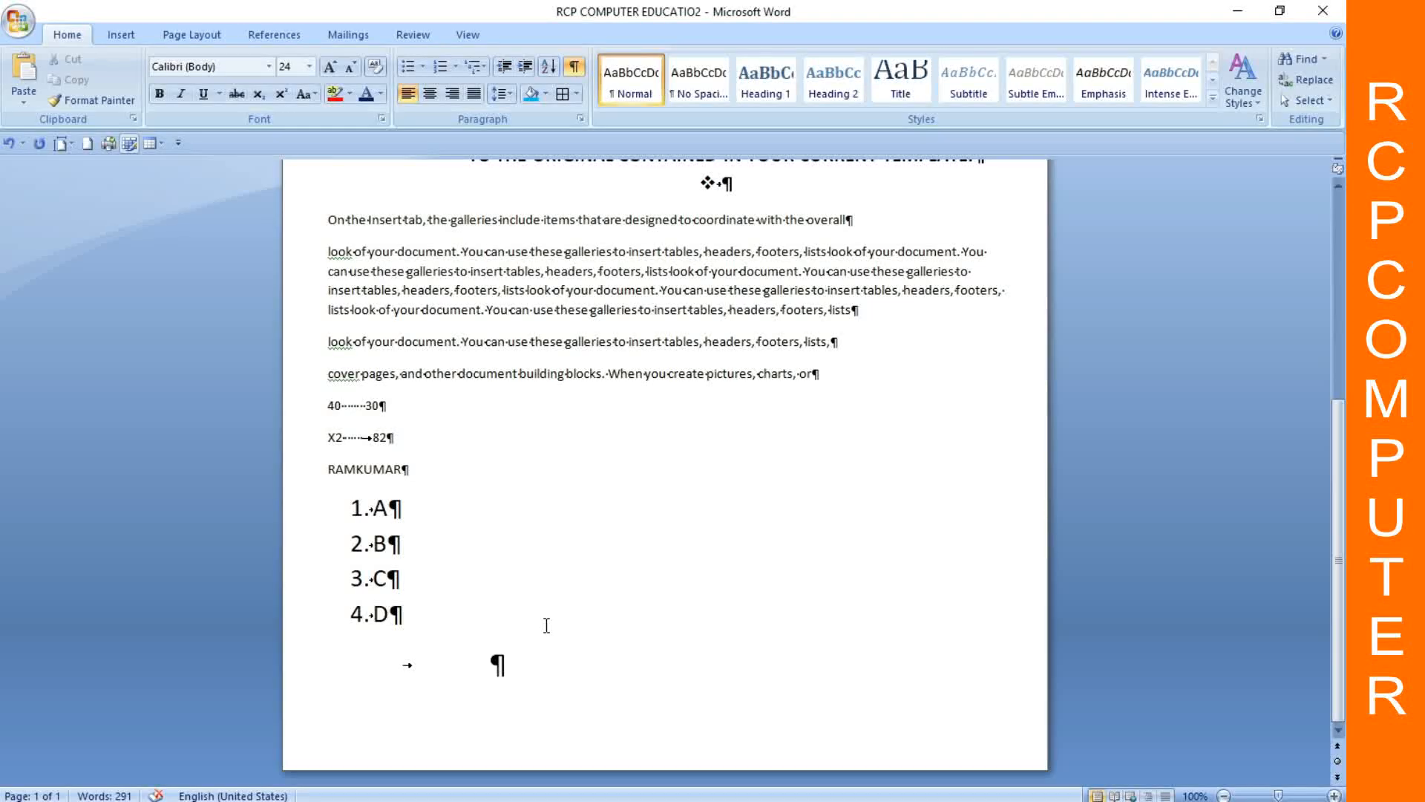
scroll(657, 506, up, 5)
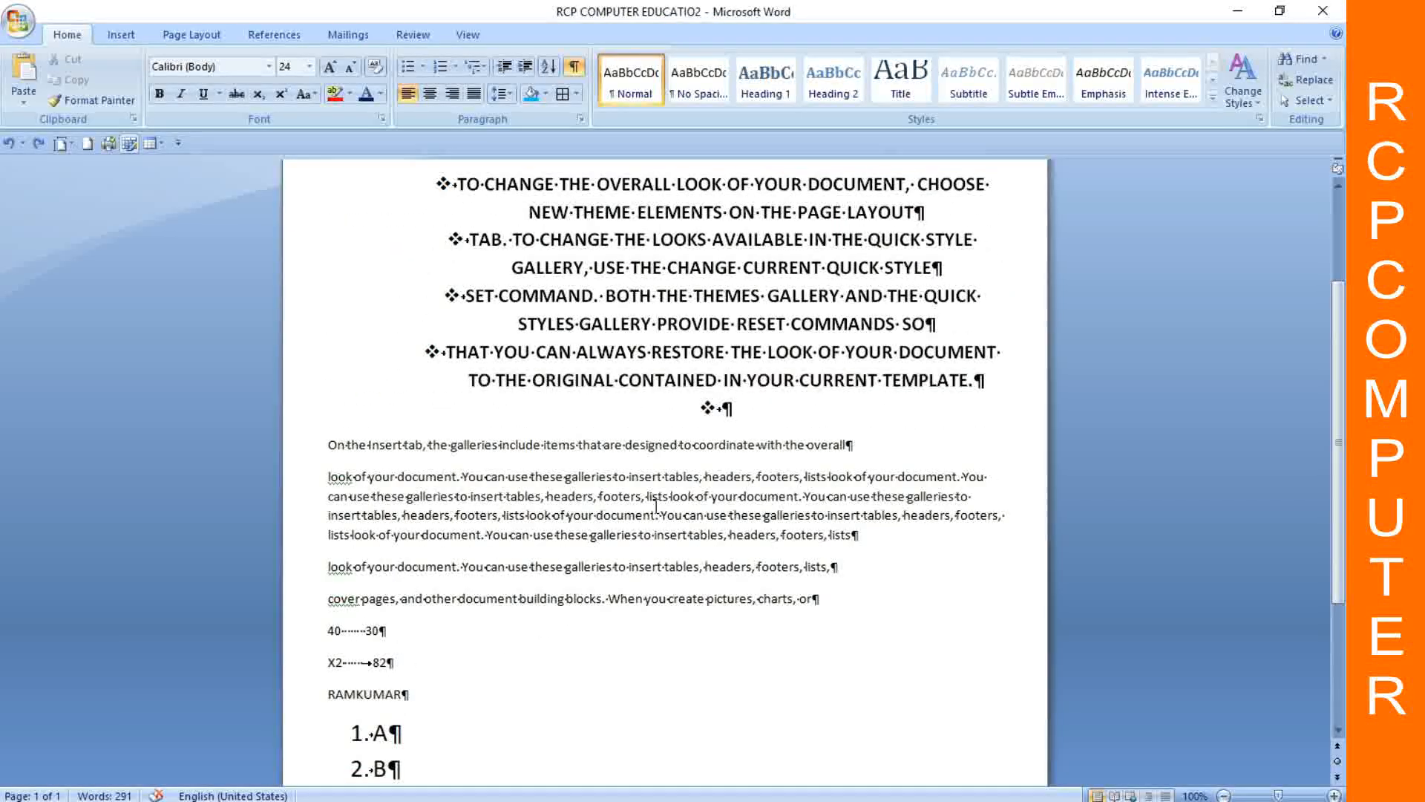
click(572, 69)
scroll(665, 468, up, 4)
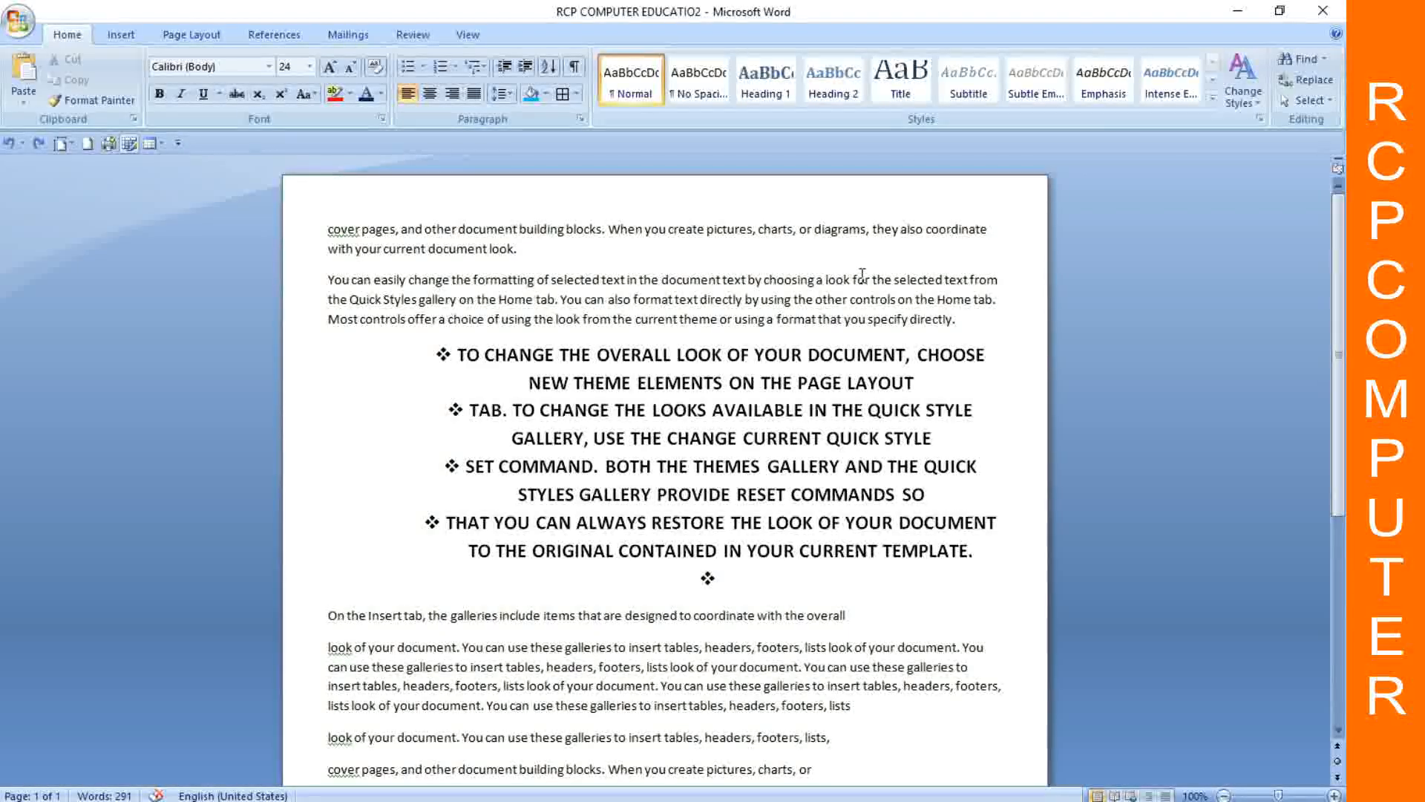
Step: Undo the earlier edits repeatedly, back to the three original unformatted sample paragraphs
key(ctrl+z)
key(ctrl+z)
key(ctrl+z)
key(ctrl+z)
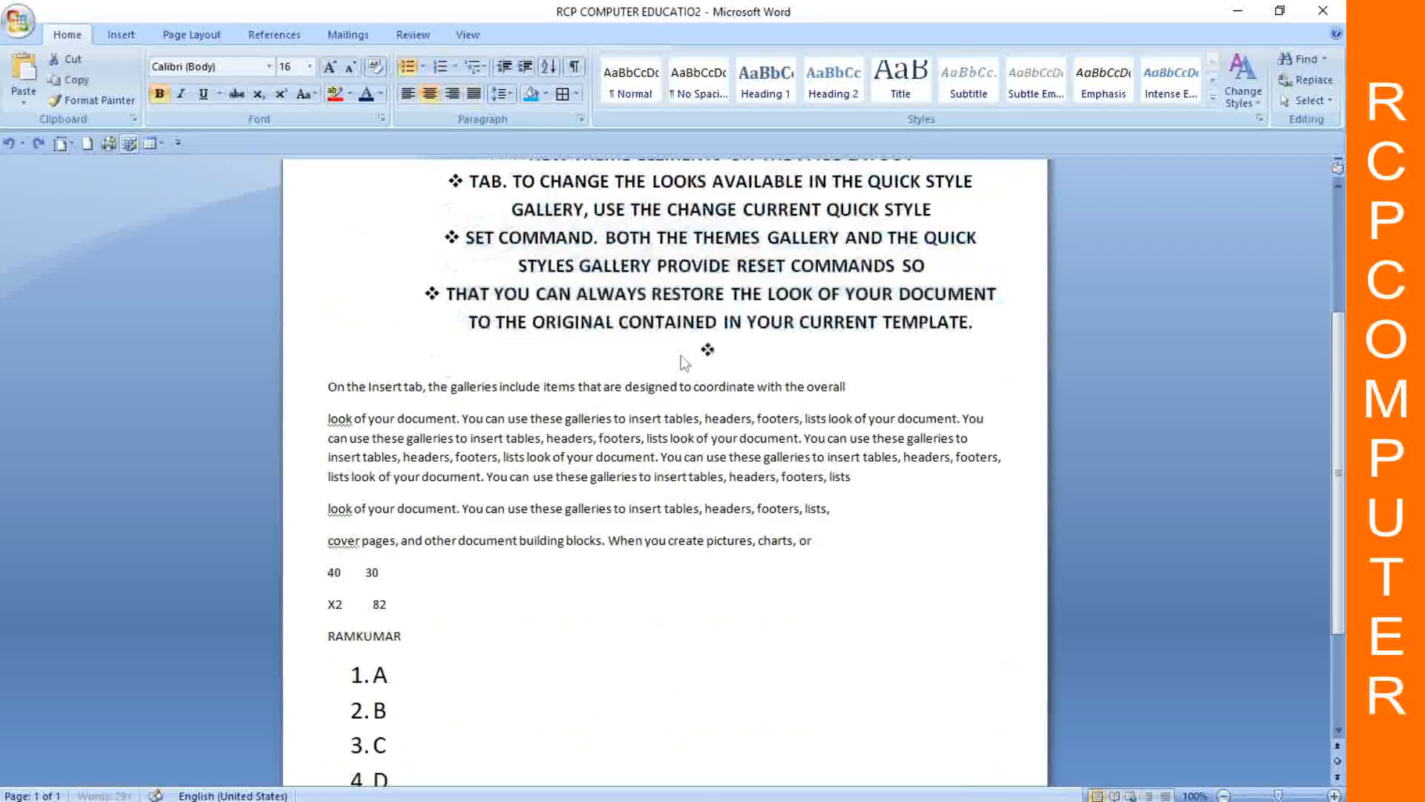
key(ctrl+z)
key(ctrl+z)
key(ctrl+z)
key(ctrl+z)
key(ctrl+z)
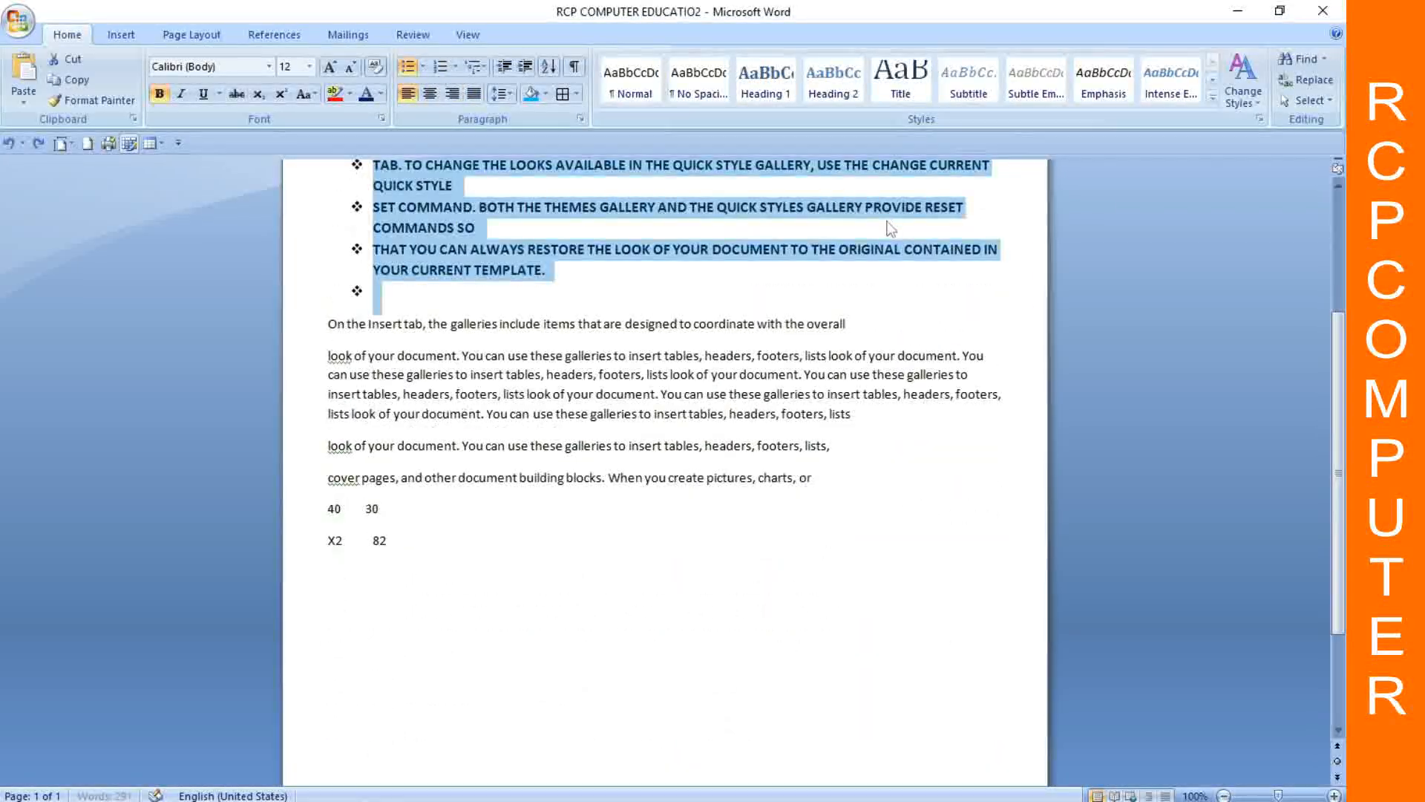
key(ctrl+z)
key(ctrl+z)
key(ctrl+z)
key(ctrl+z)
key(ctrl+z)
key(ctrl+z)
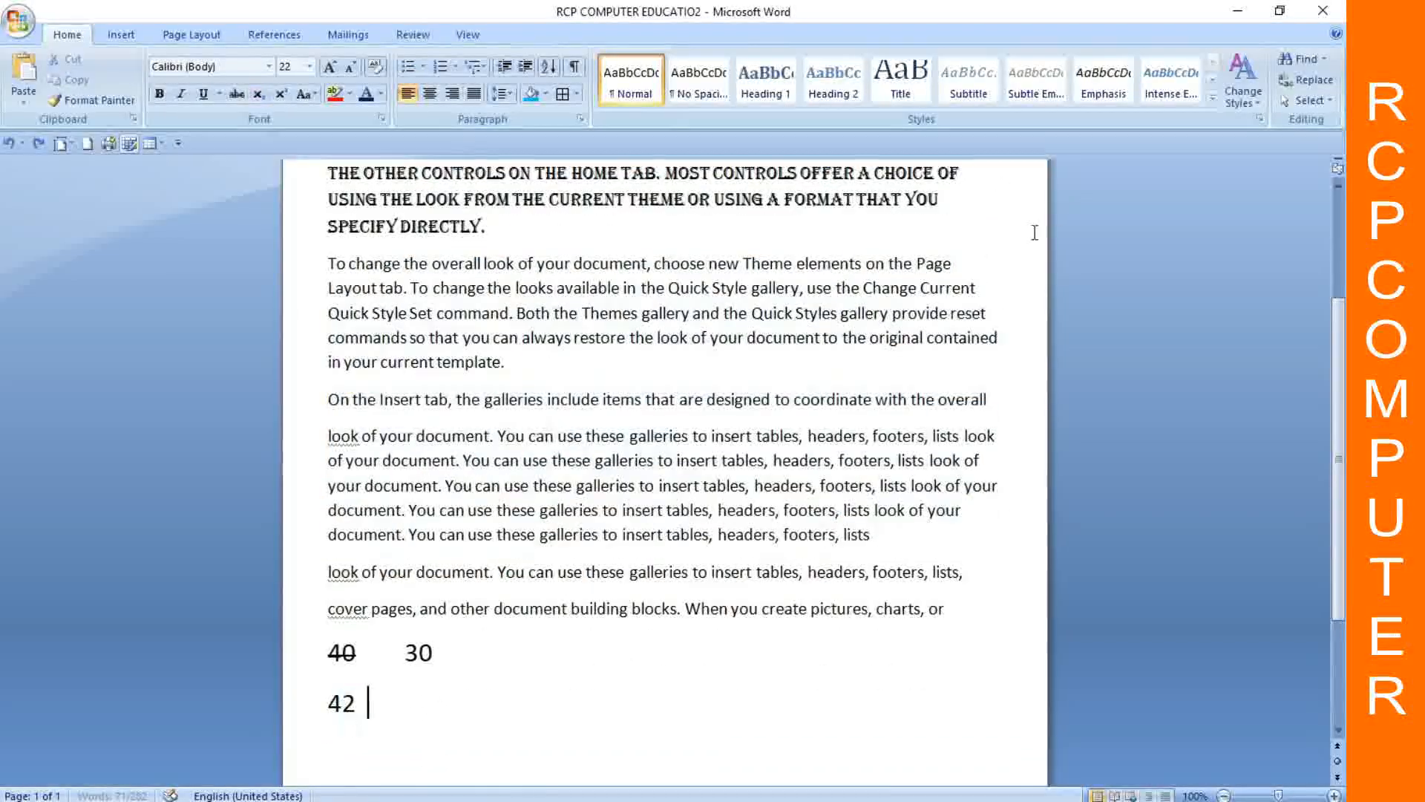
key(ctrl+z)
key(ctrl+z)
key(ctrl+z)
key(ctrl+z)
key(ctrl+z)
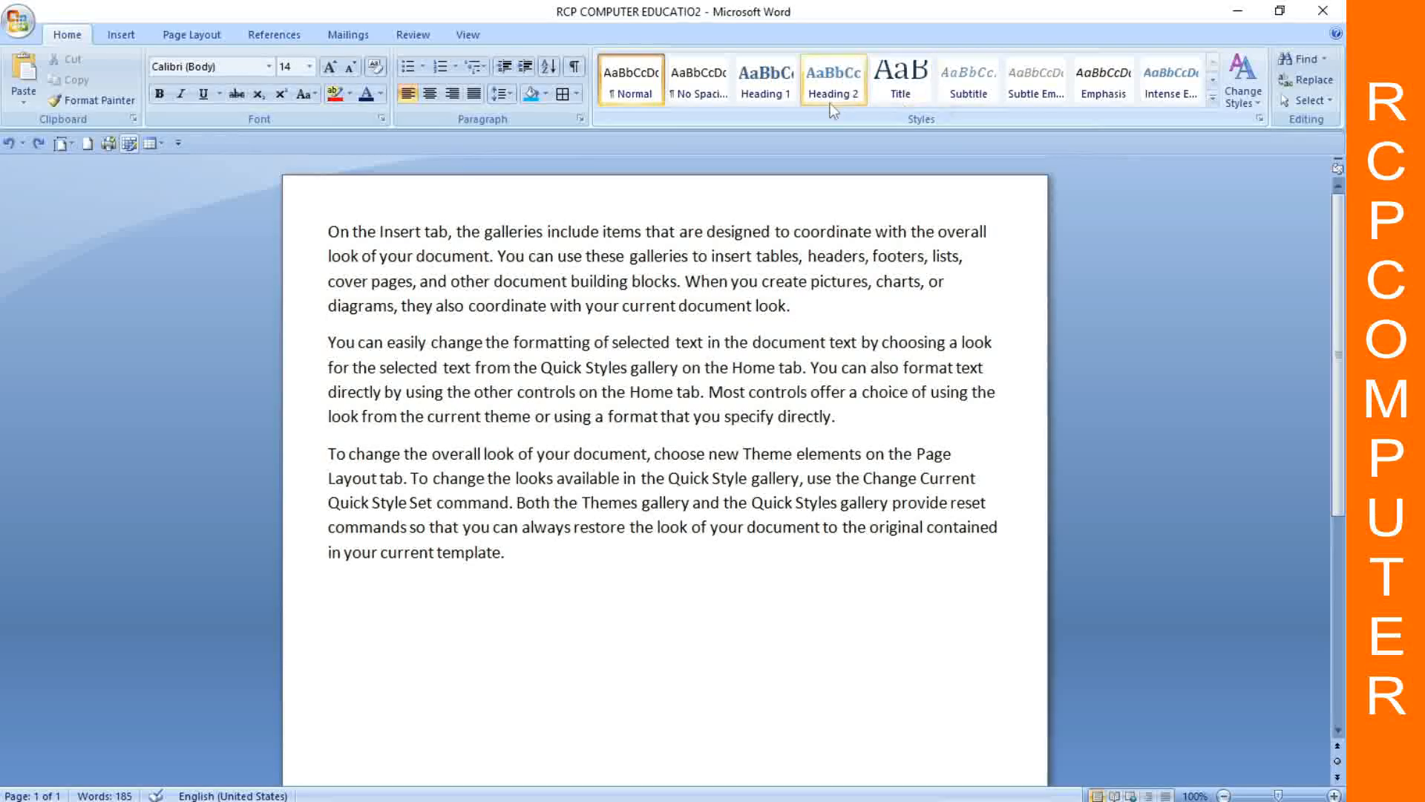
Step: Try the Title style on the whole first paragraph and undo it
click(911, 88)
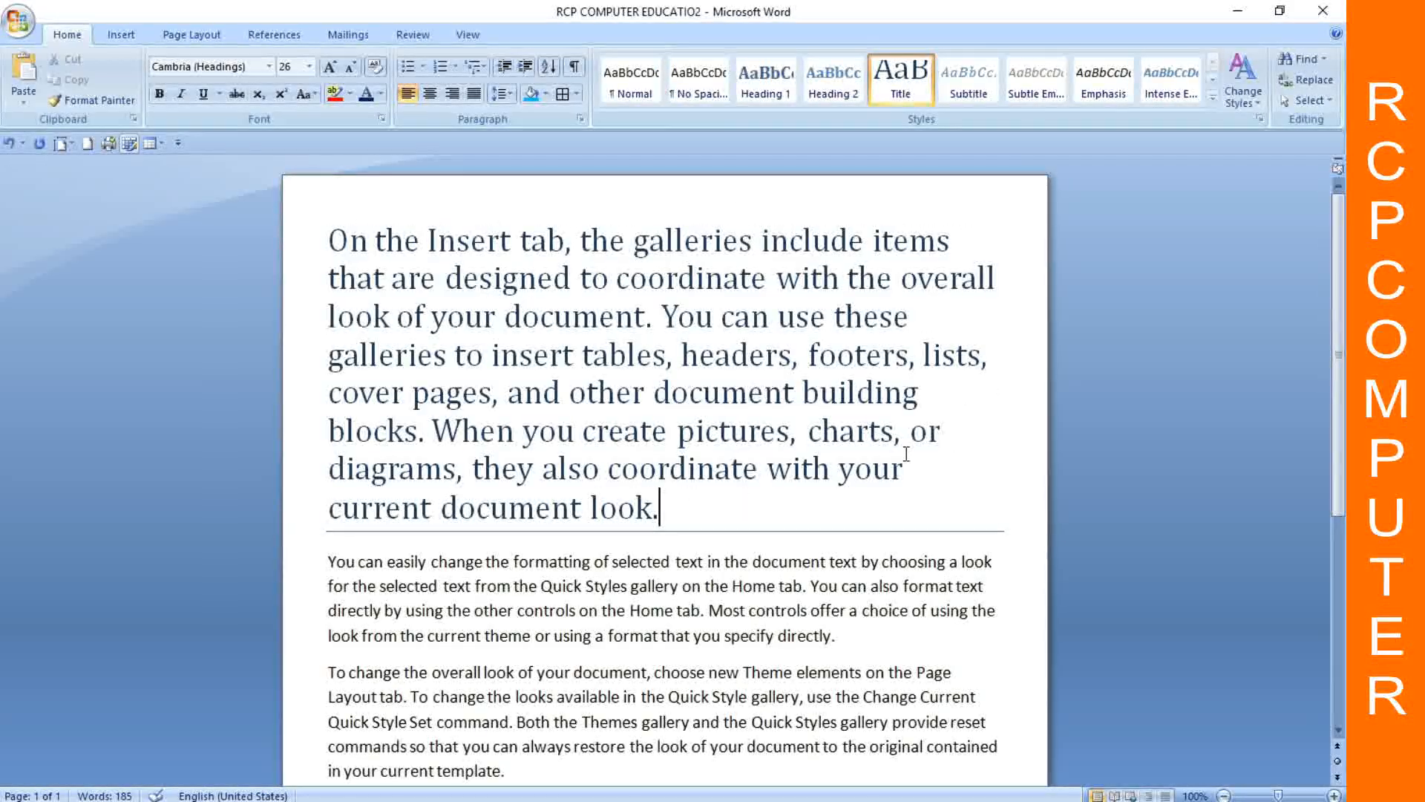
key(ctrl+z)
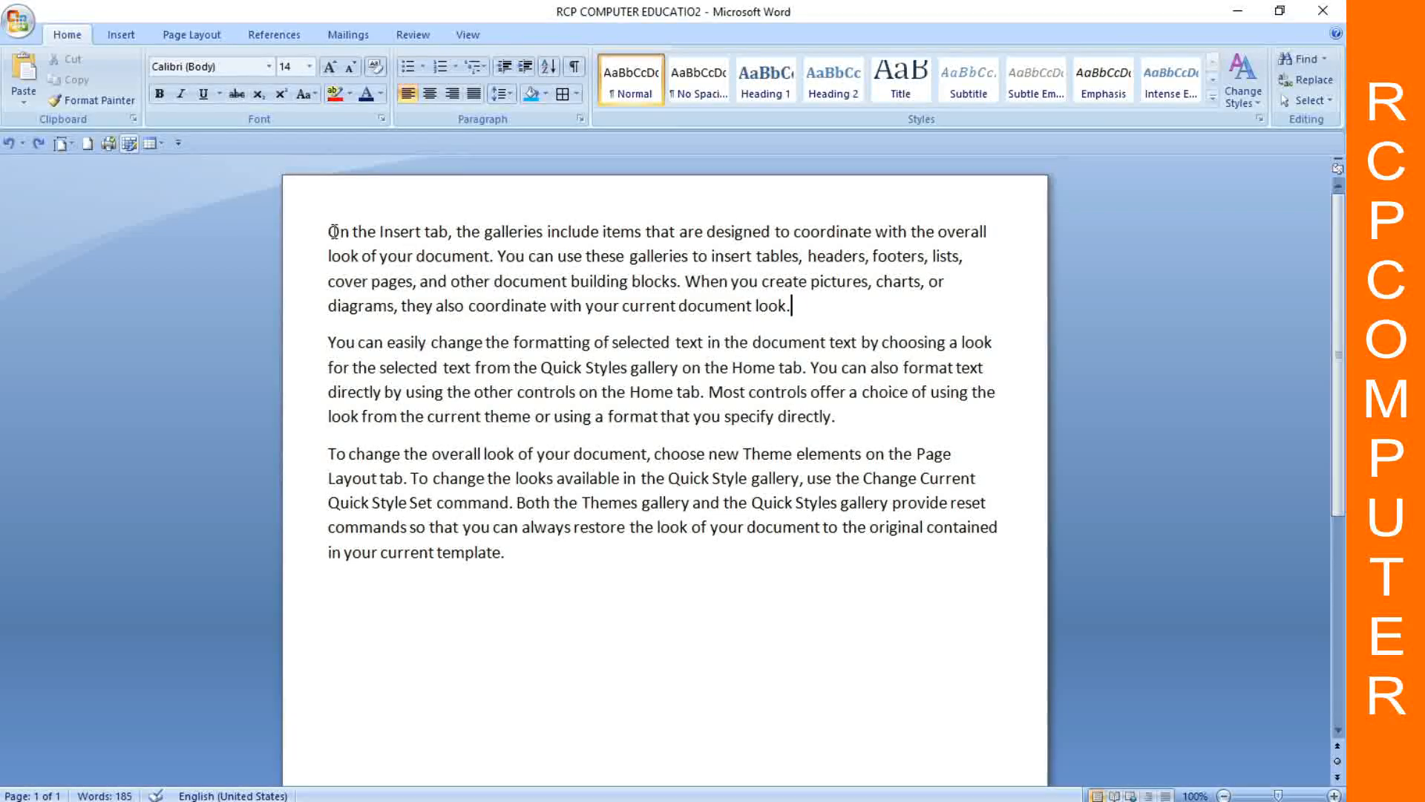
Step: Apply the Title, Heading 2, Heading 1 and No Spacing styles in turn to the first line of the document
drag(745, 217, 1032, 212)
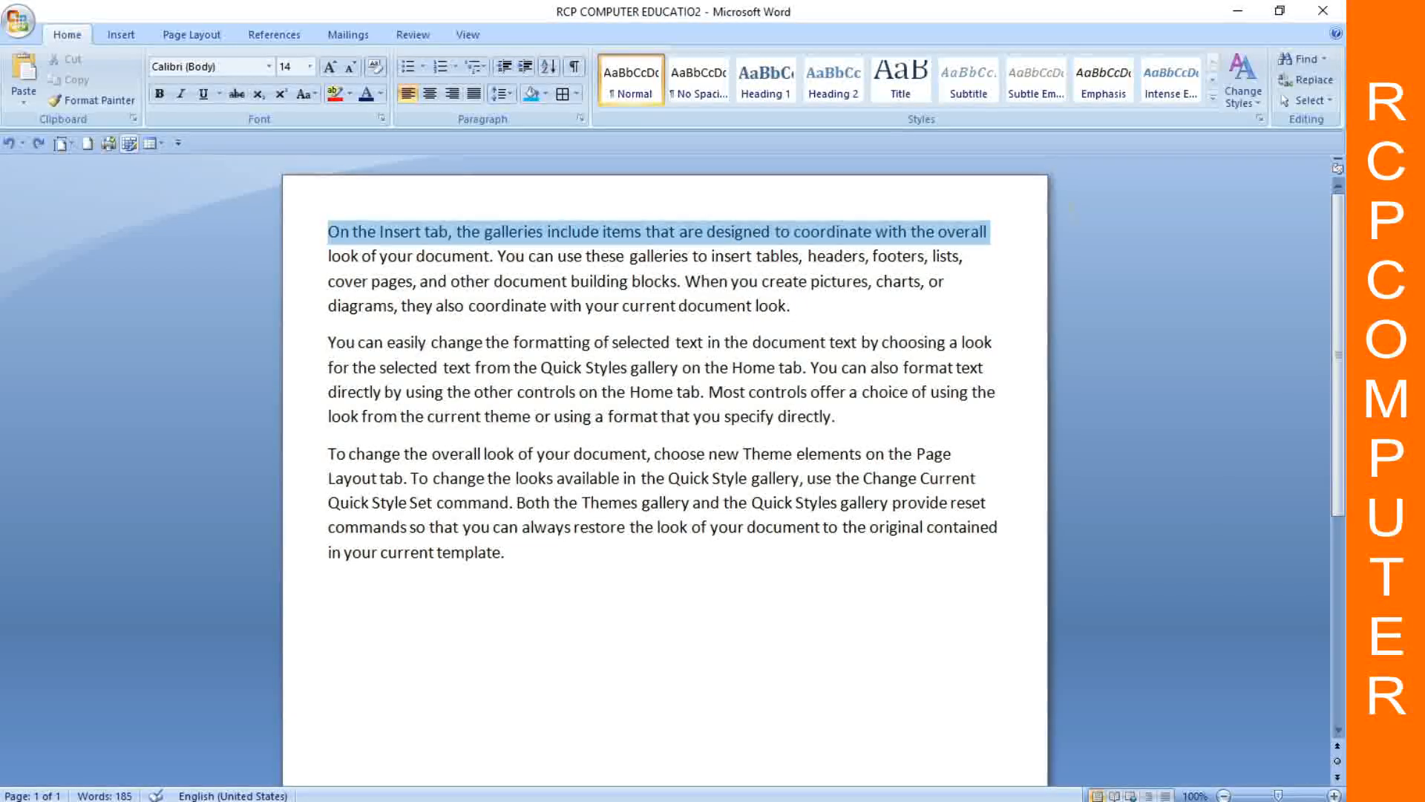
click(918, 91)
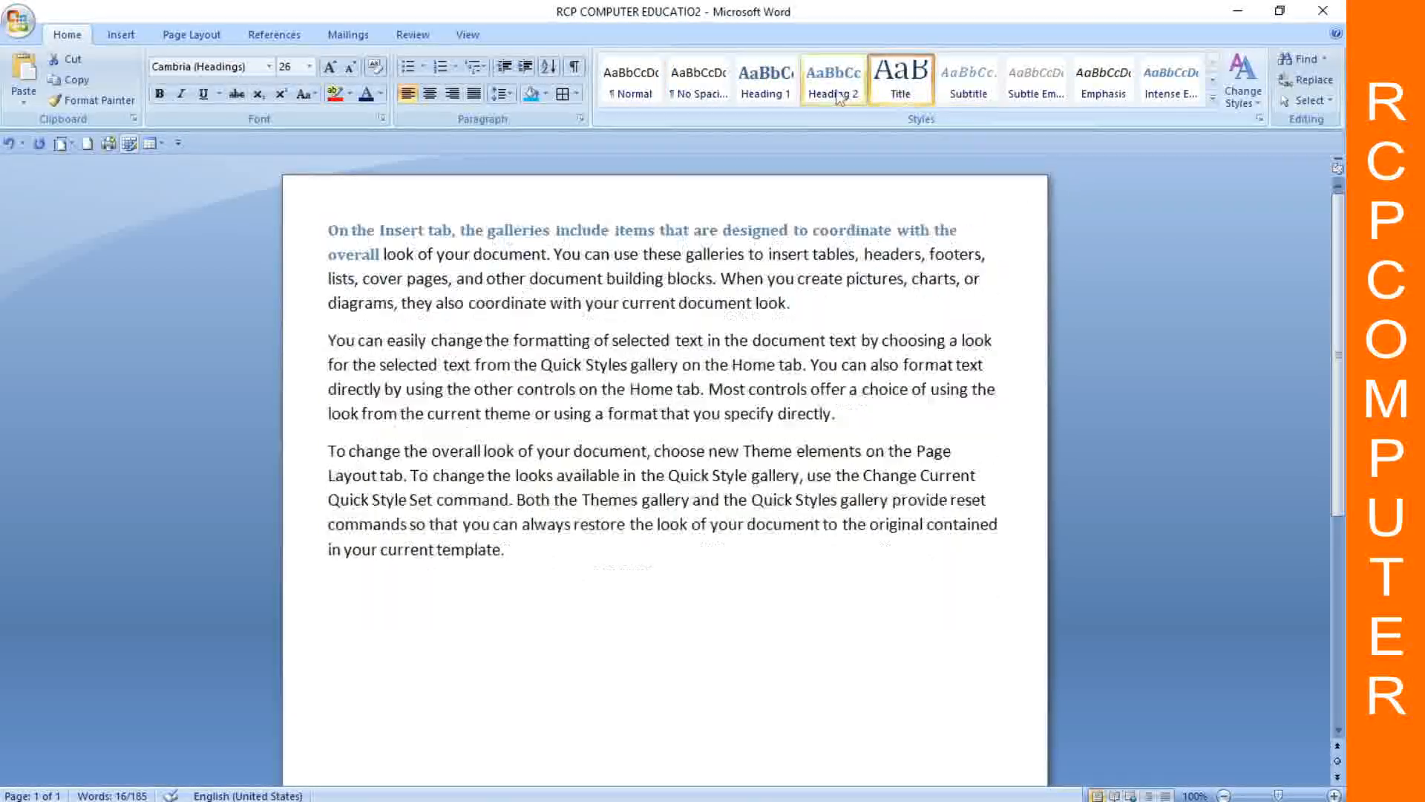
click(836, 96)
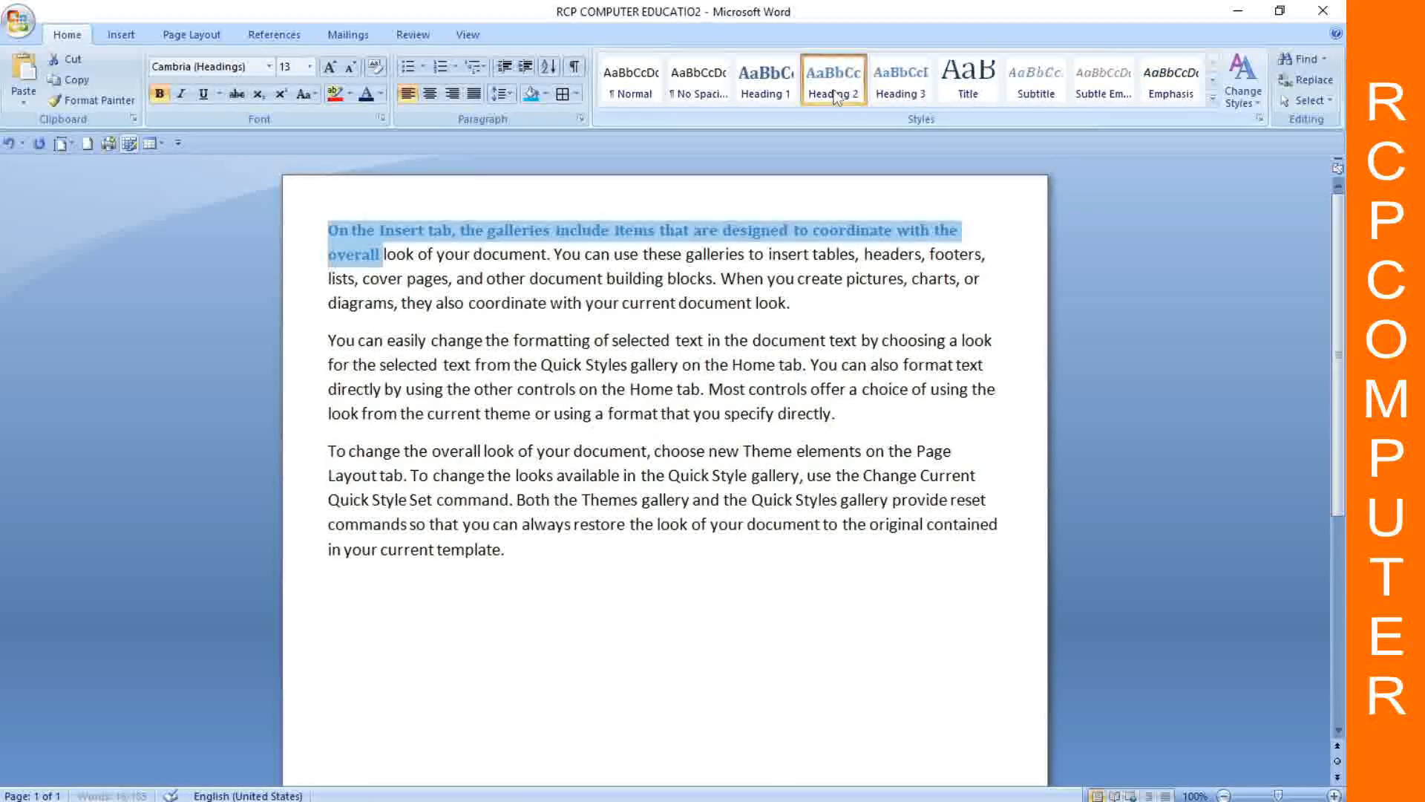
click(776, 88)
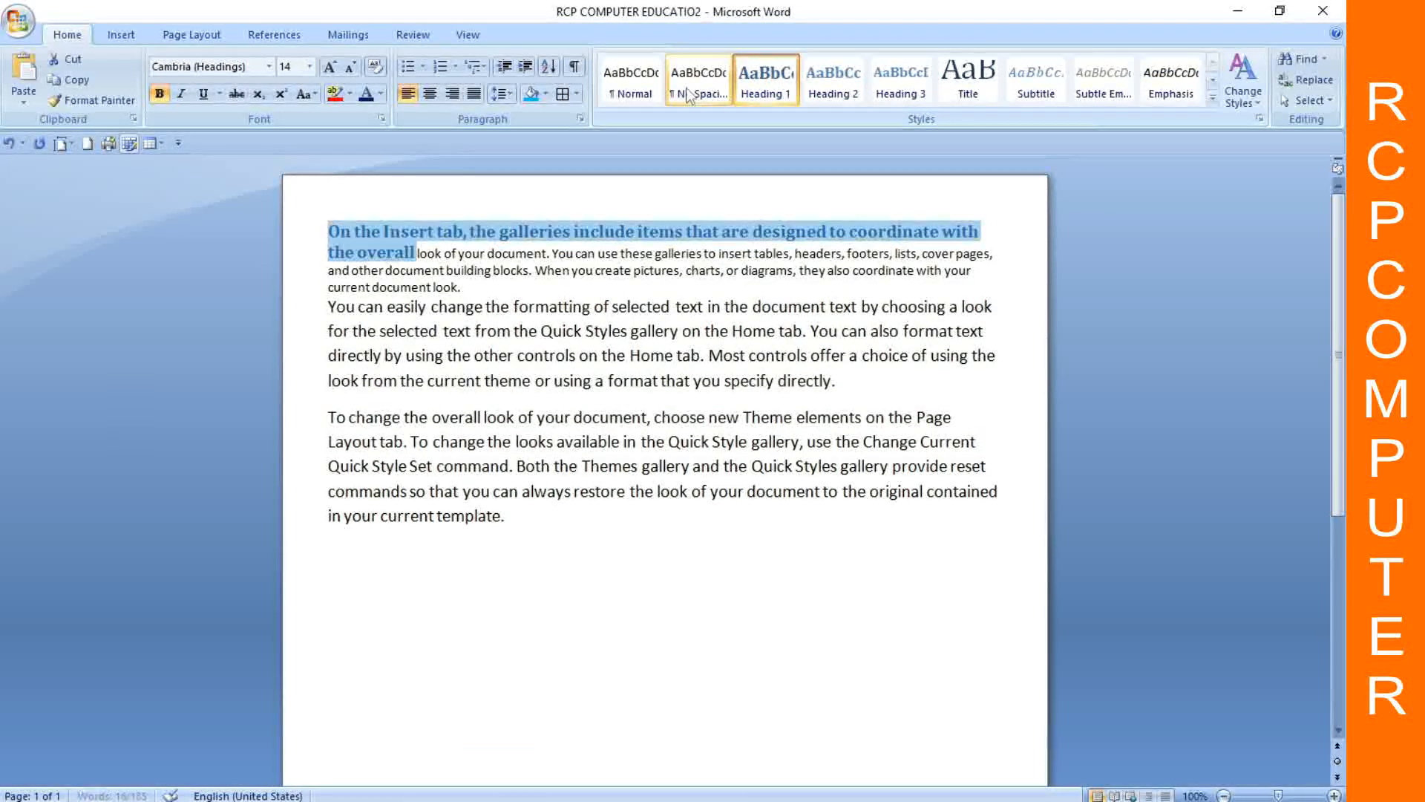
click(626, 96)
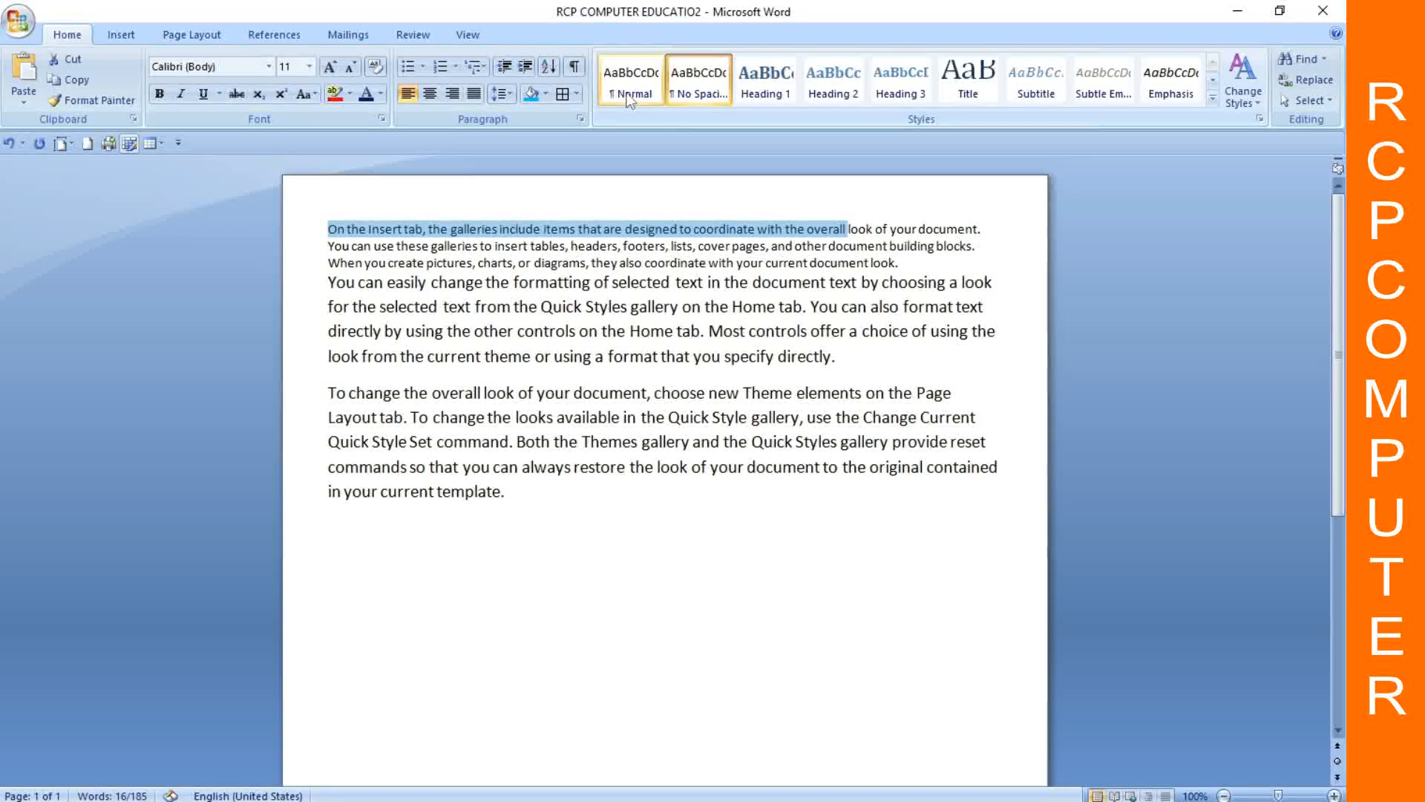
Step: Apply the Subtitle and Subtle Emphasis styles in turn to the first line, and preview the remaining quick styles without choosing one
click(1036, 85)
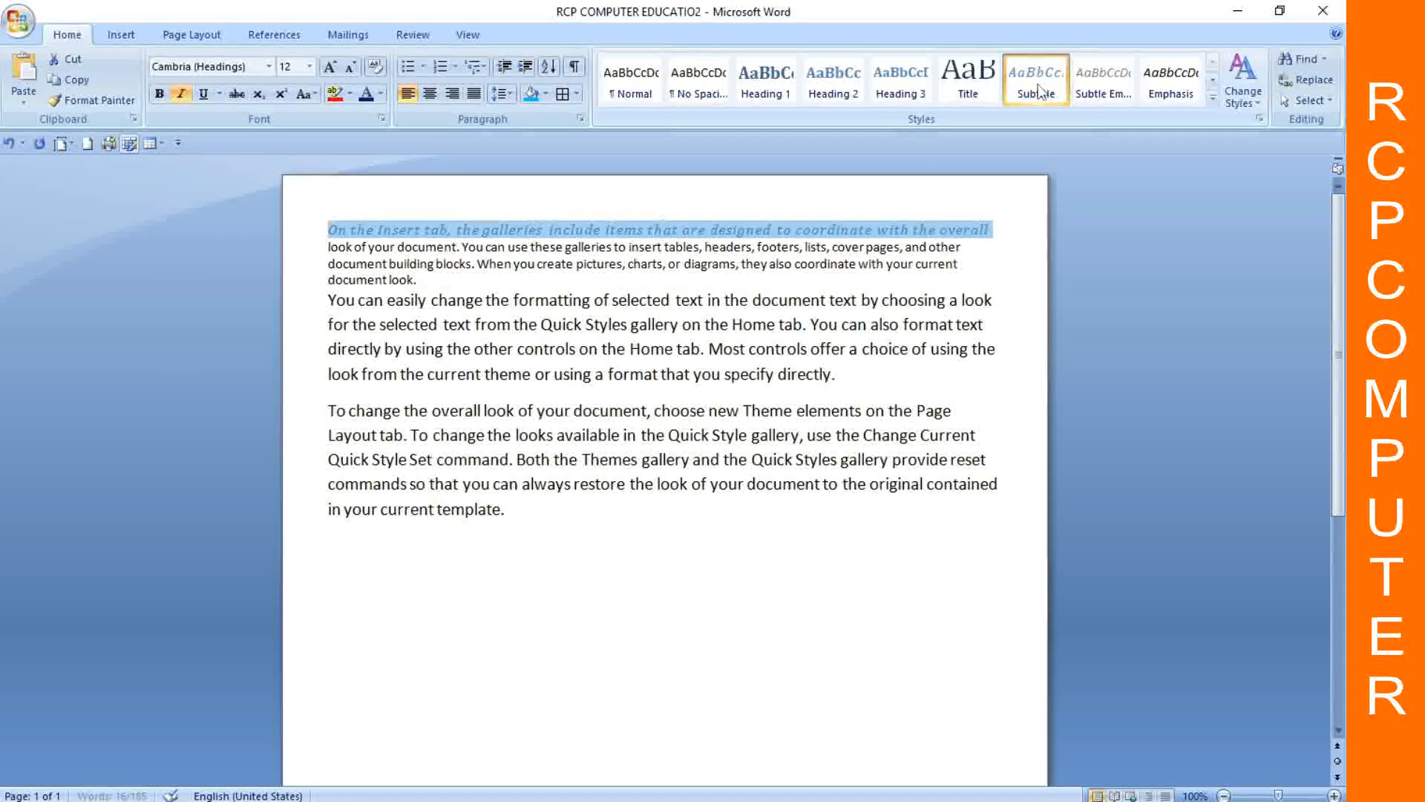
click(1078, 95)
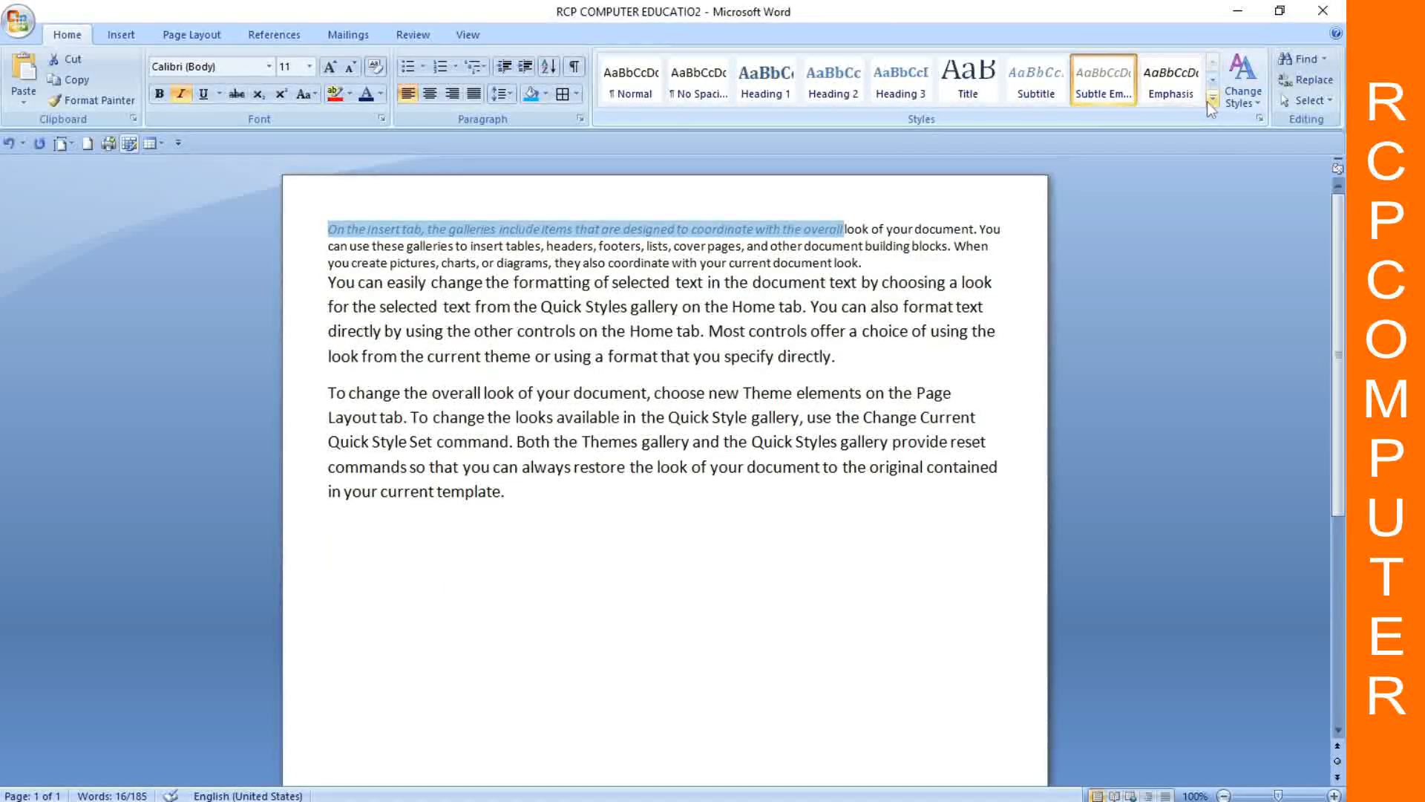
click(1213, 98)
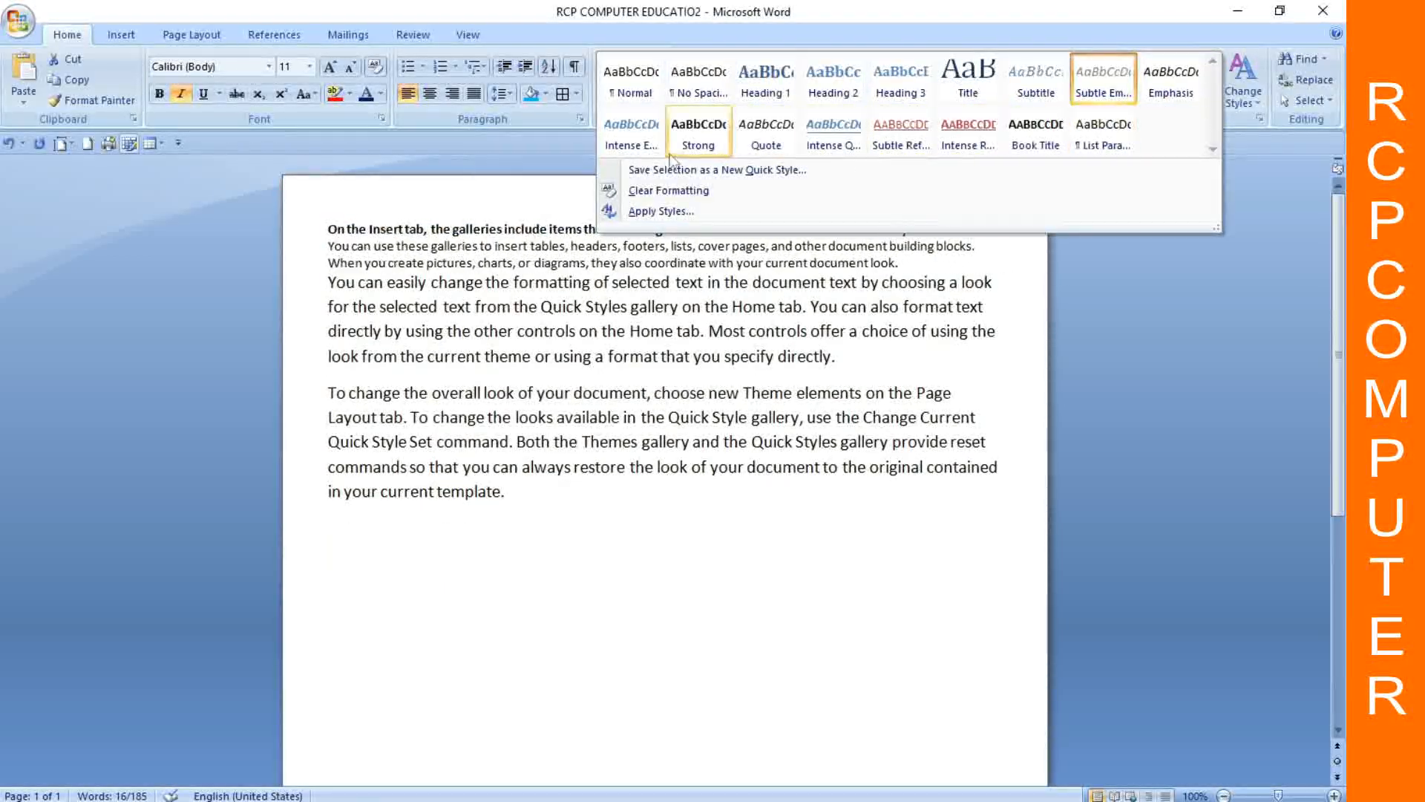
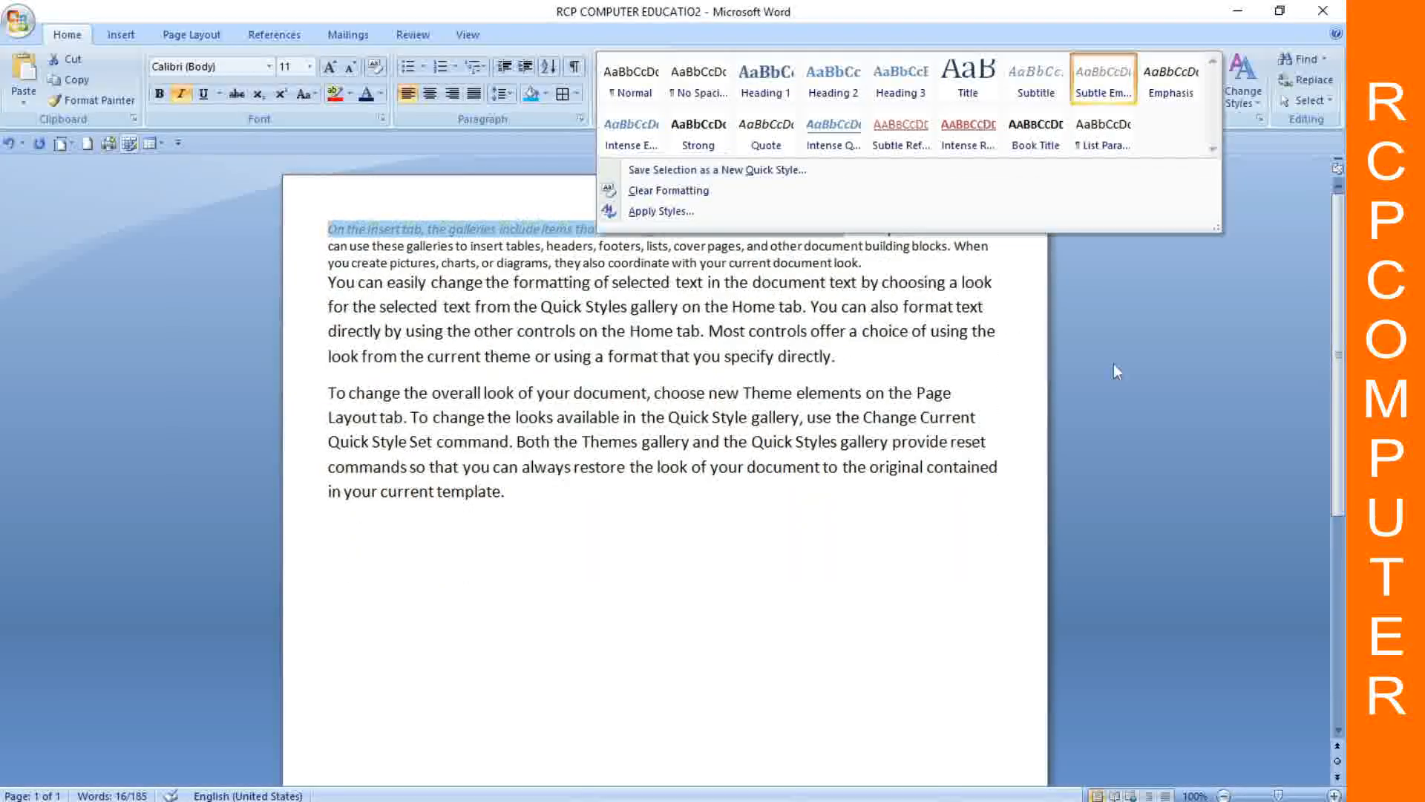
click(1191, 390)
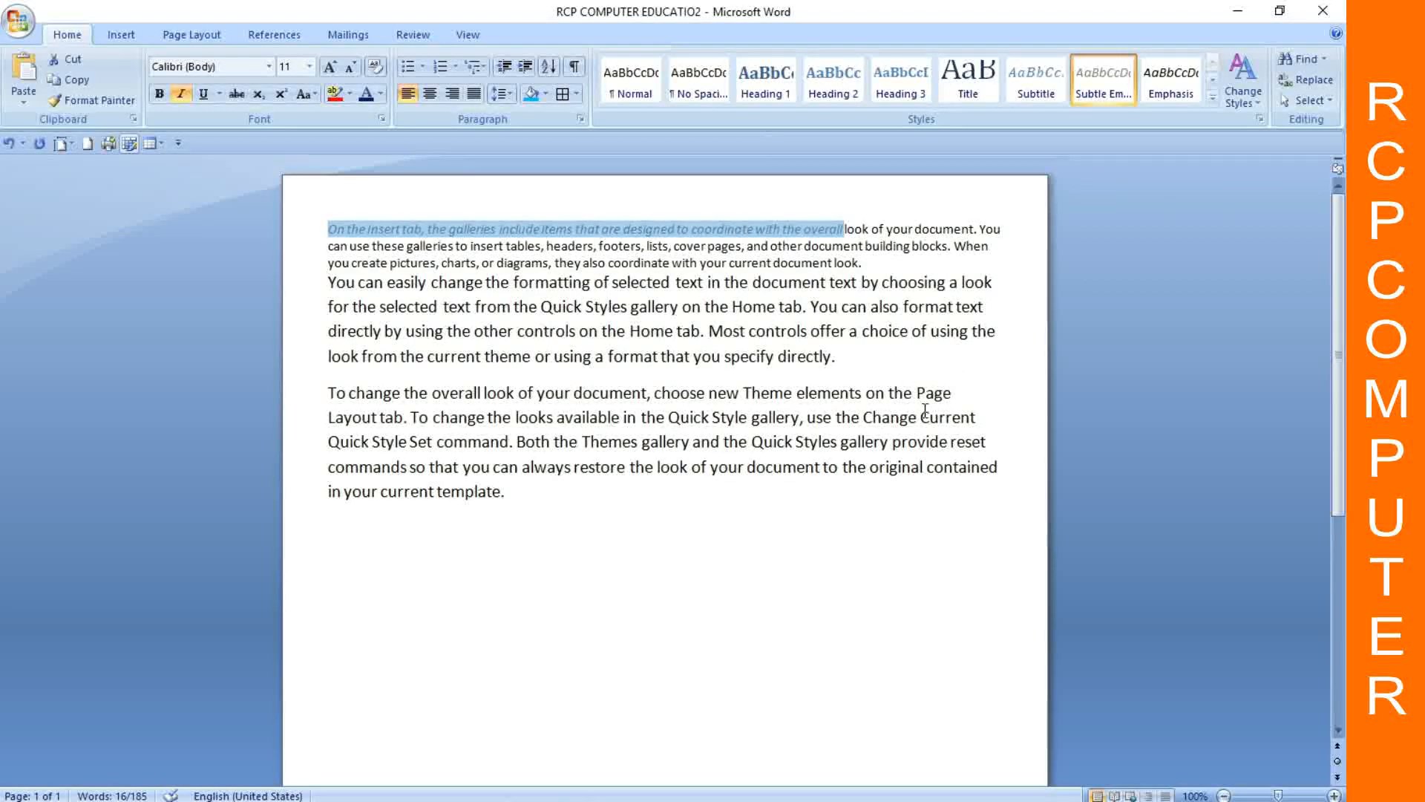
click(778, 581)
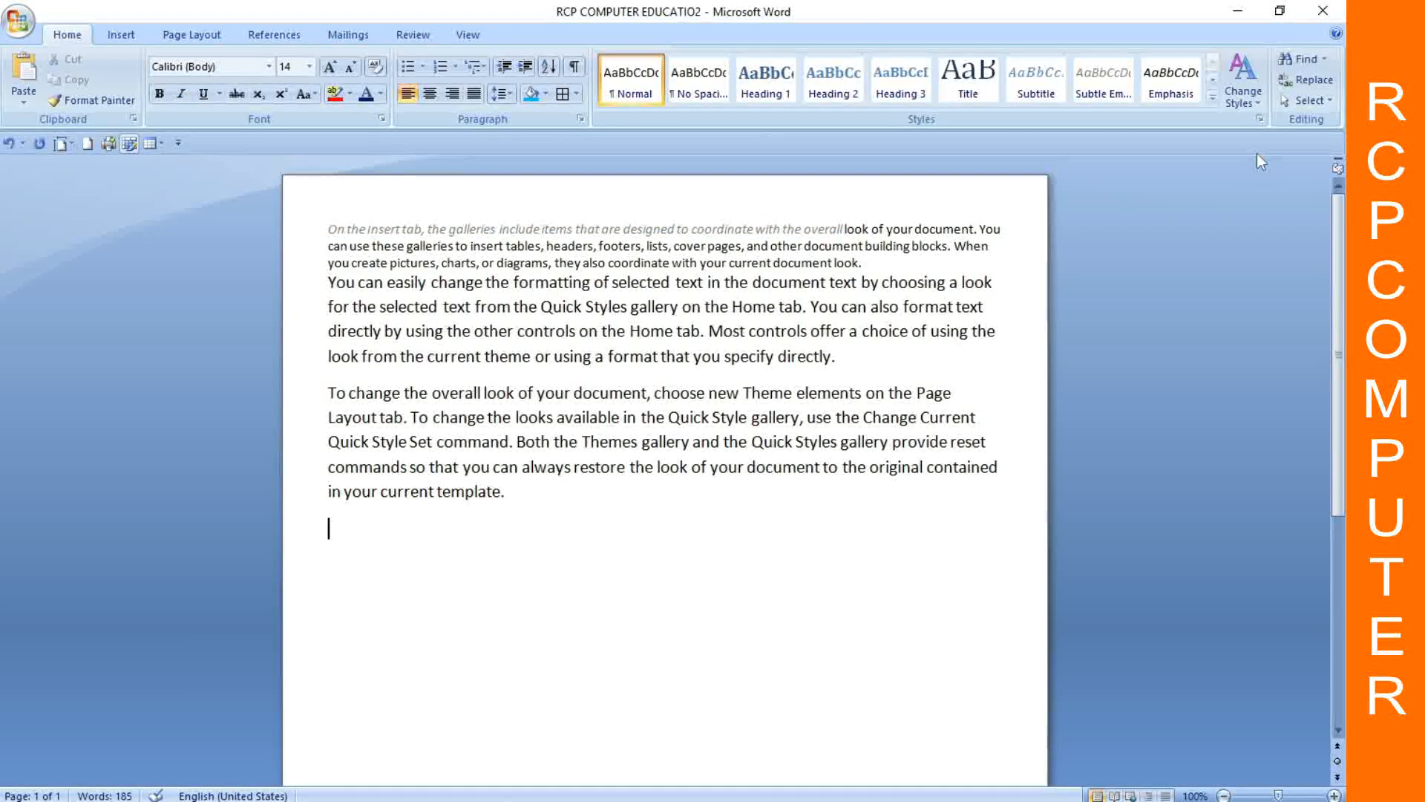
Step: Search the document for LOOK, stepping through every occurrence until the end of the search
click(1301, 59)
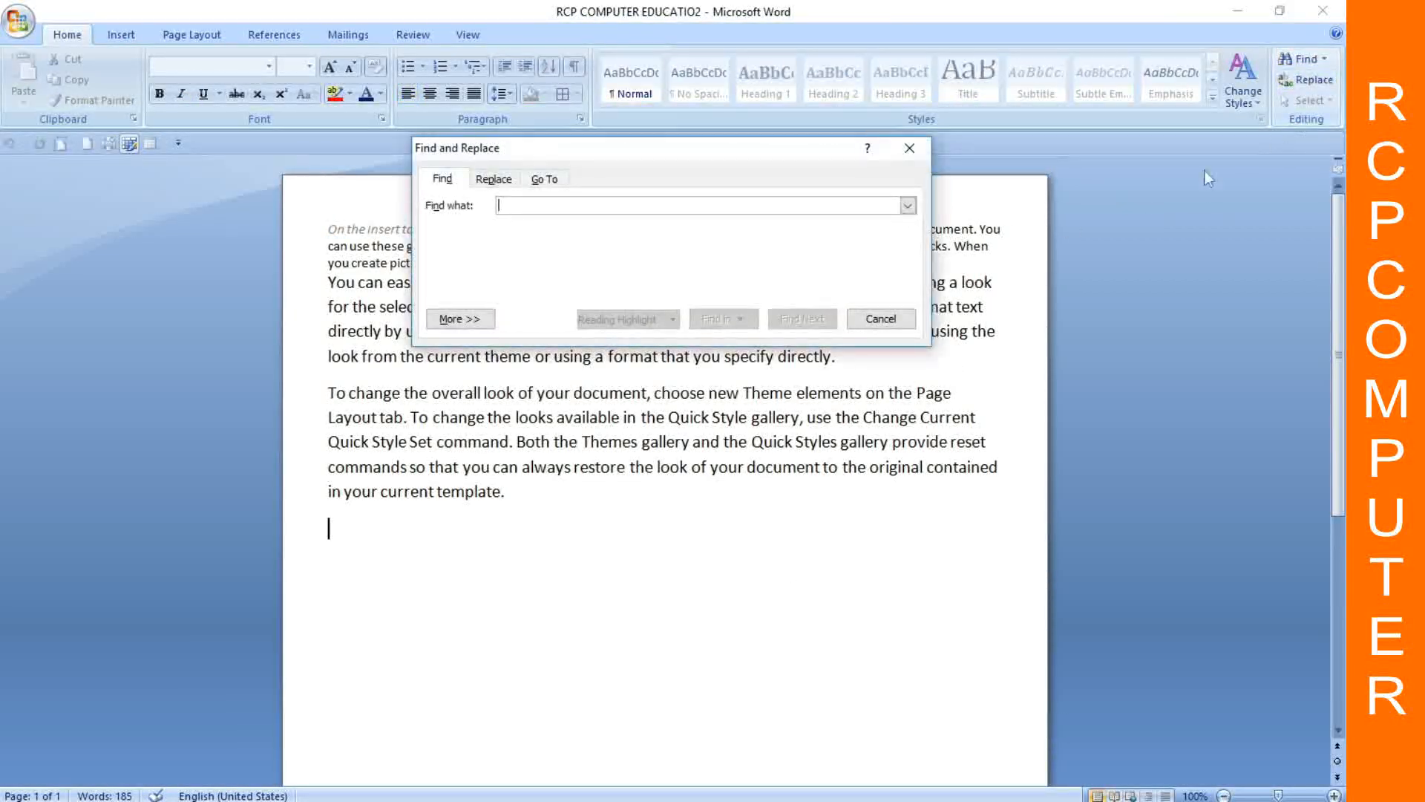
drag(723, 150, 764, 480)
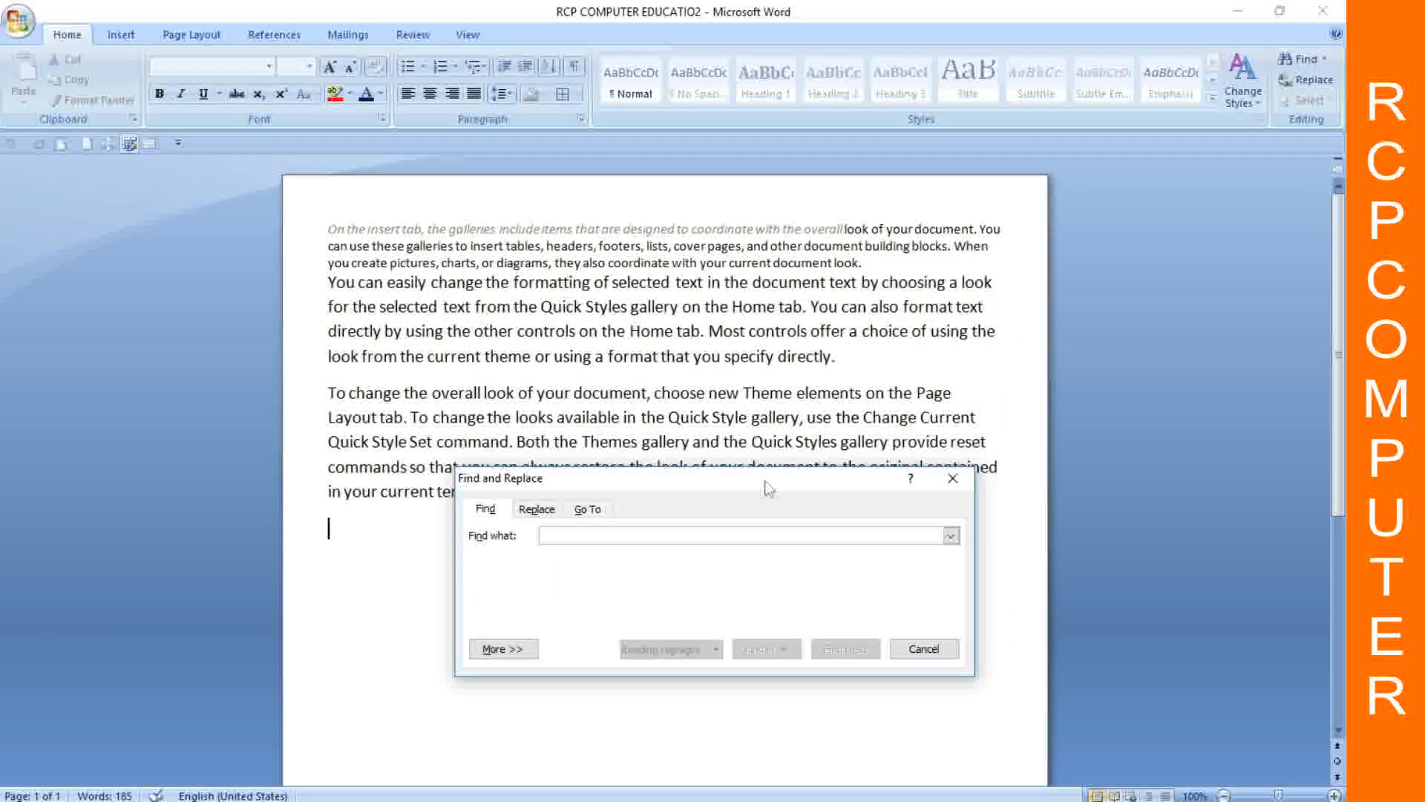
click(988, 279)
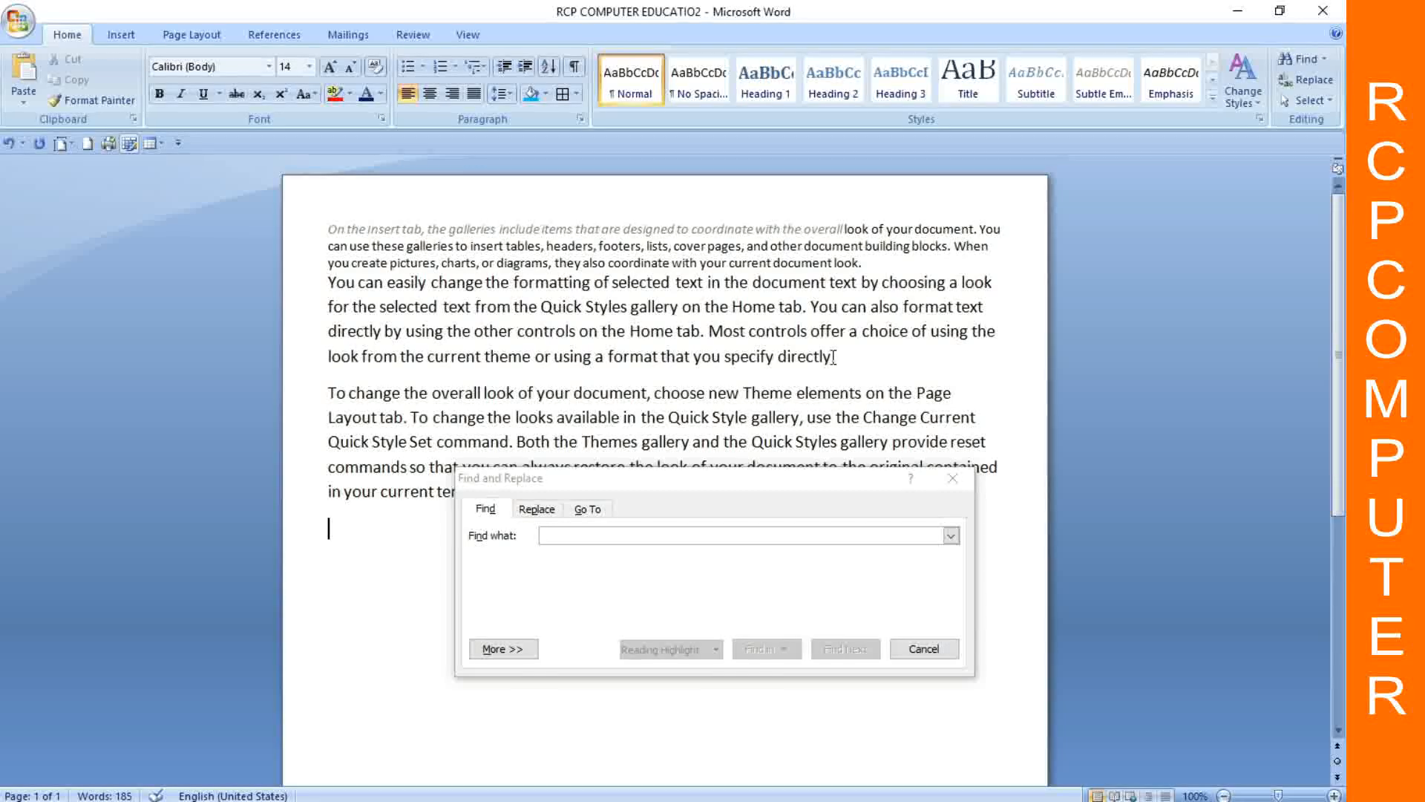
click(639, 535)
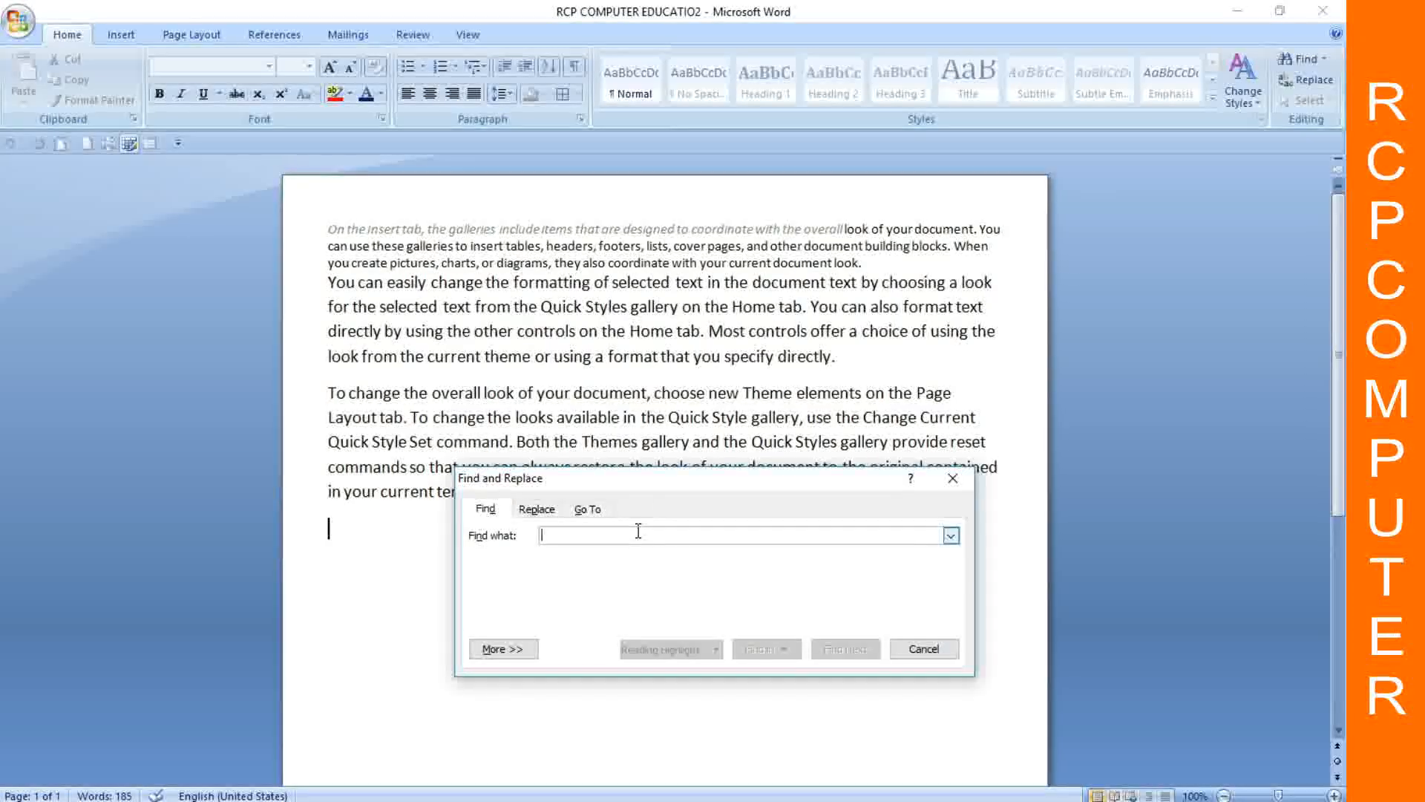
text(LOOK)
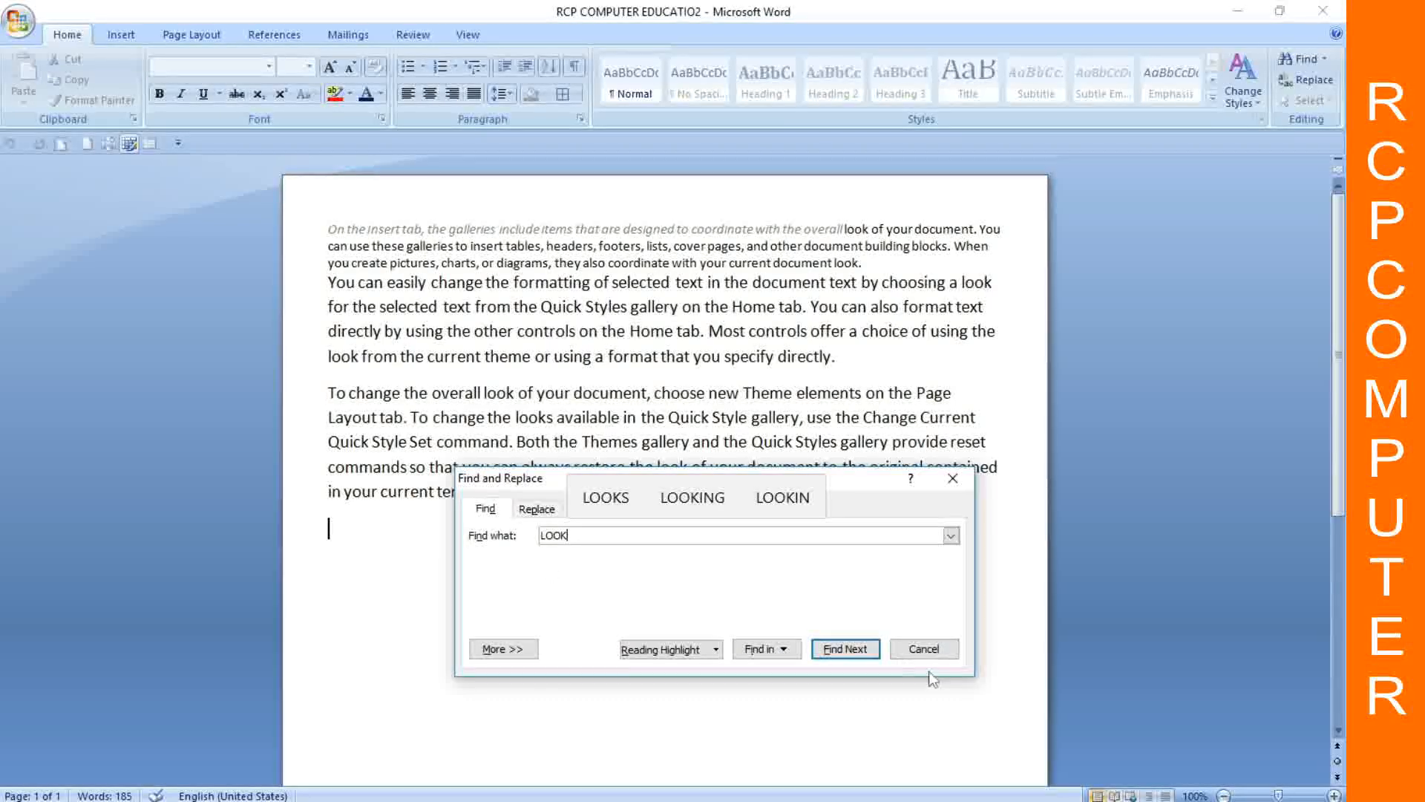
click(863, 650)
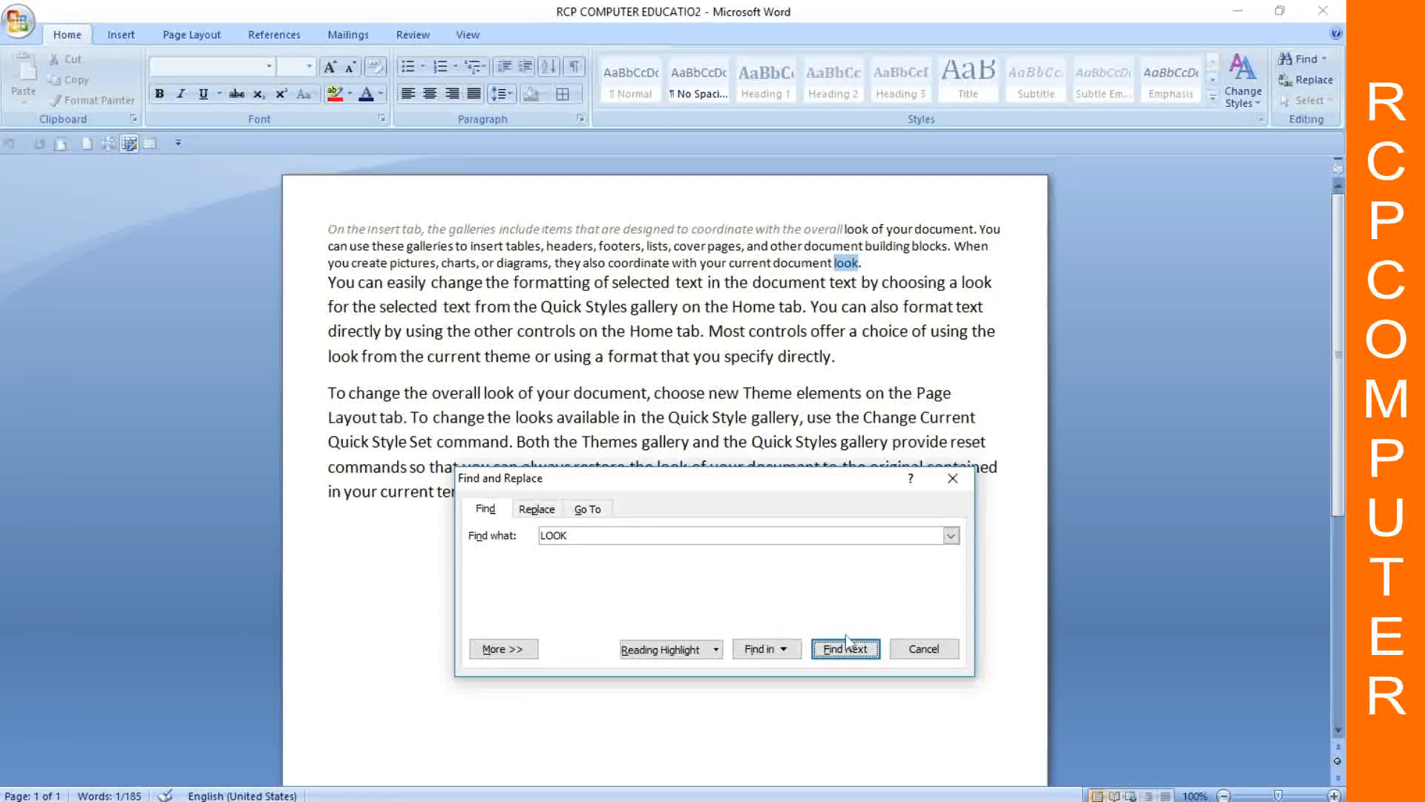
click(844, 650)
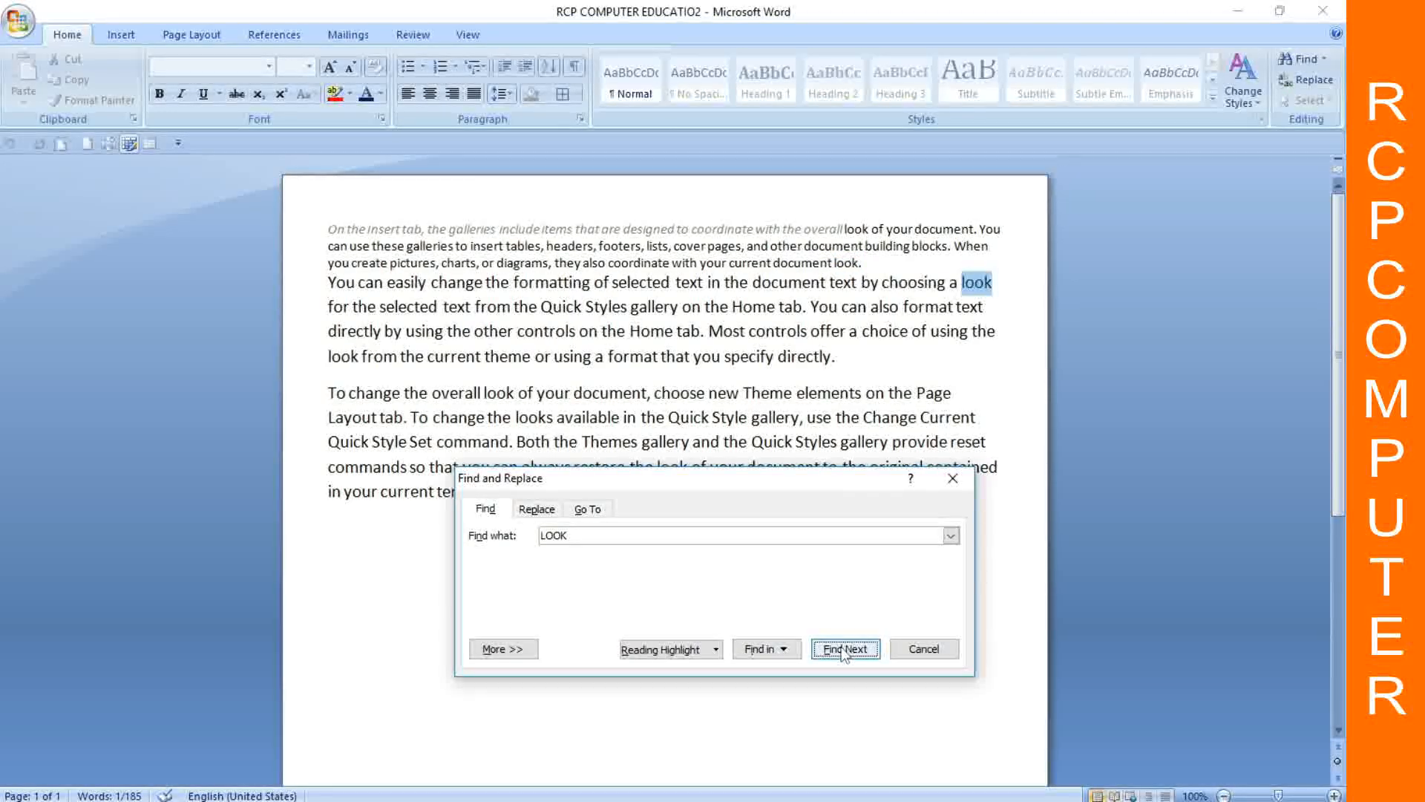
click(845, 650)
click(844, 649)
click(844, 649)
click(844, 649)
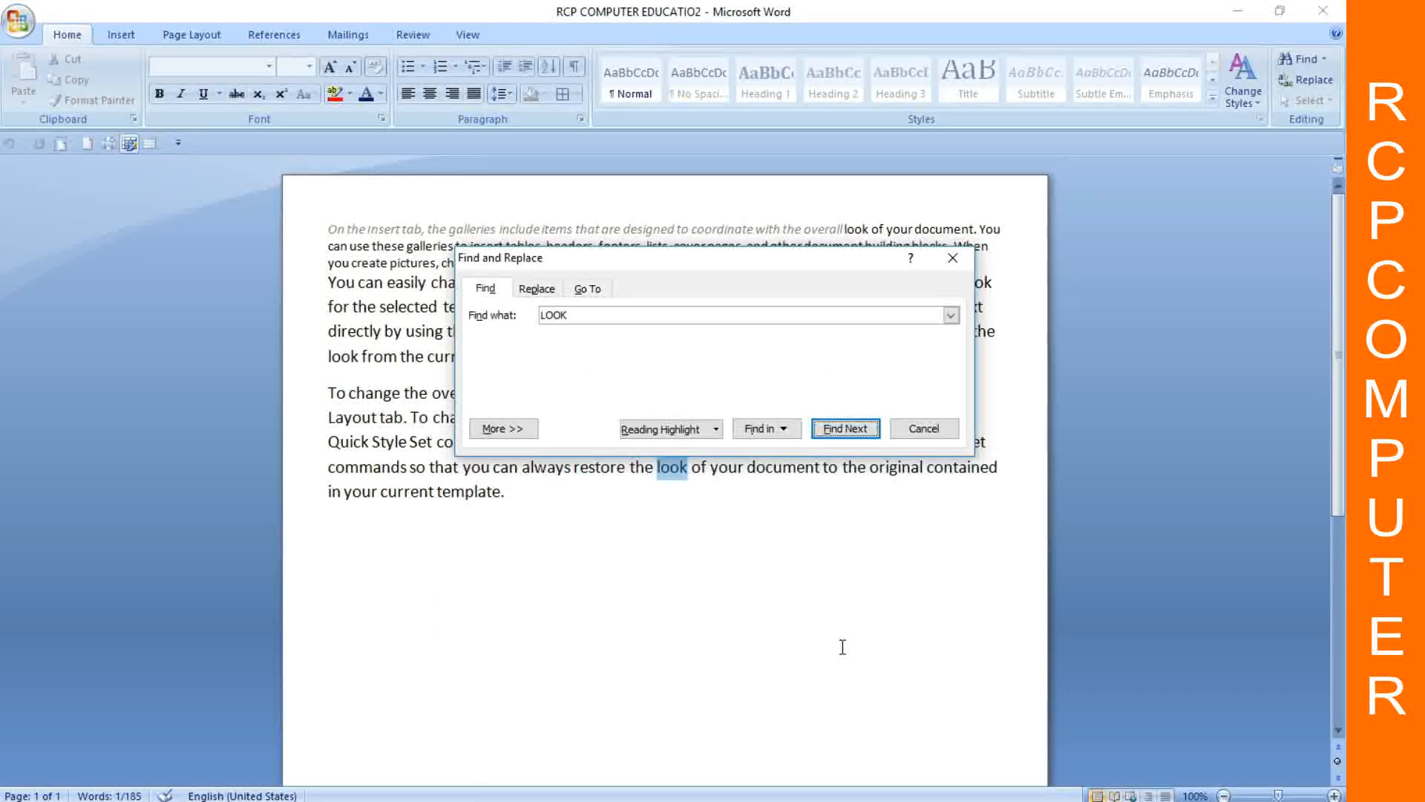
click(847, 429)
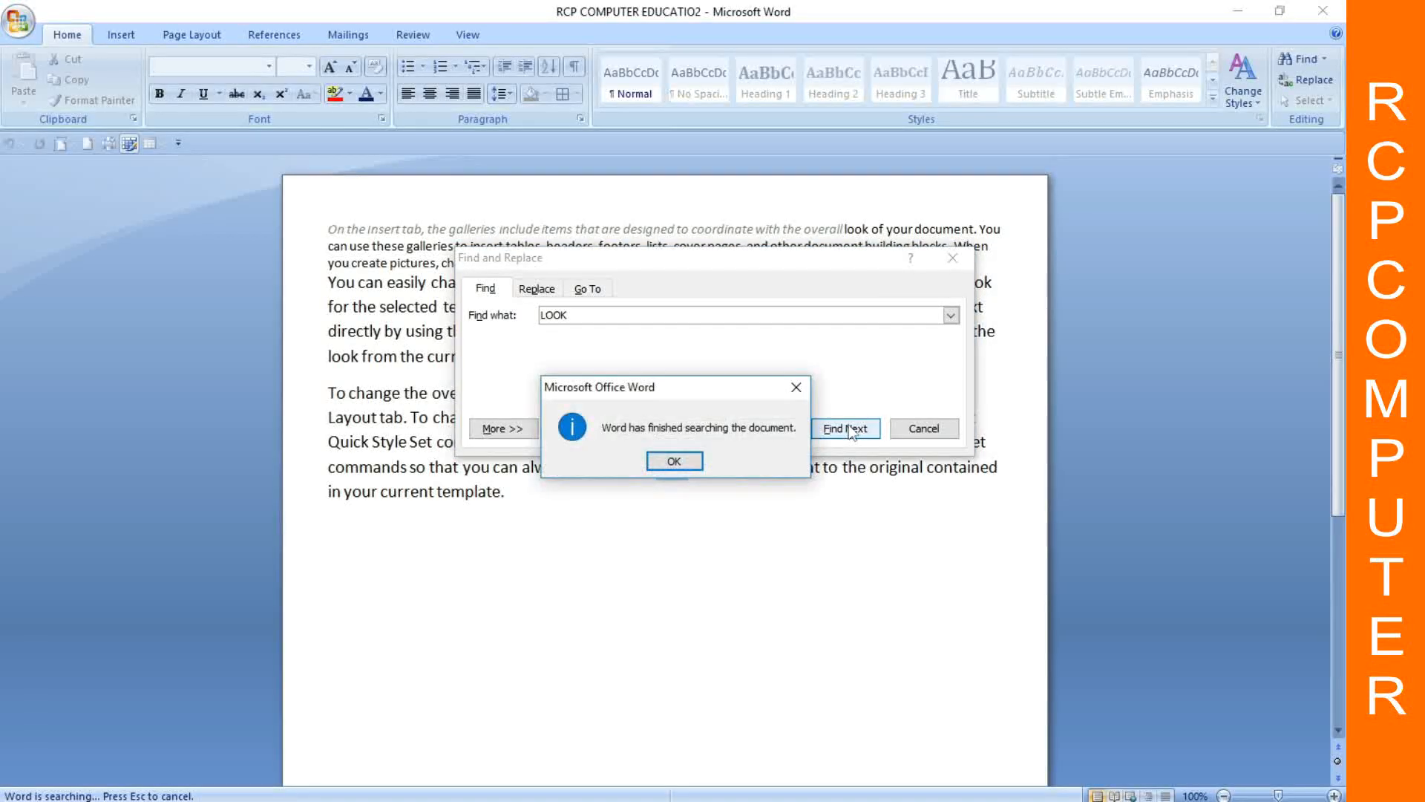
click(675, 461)
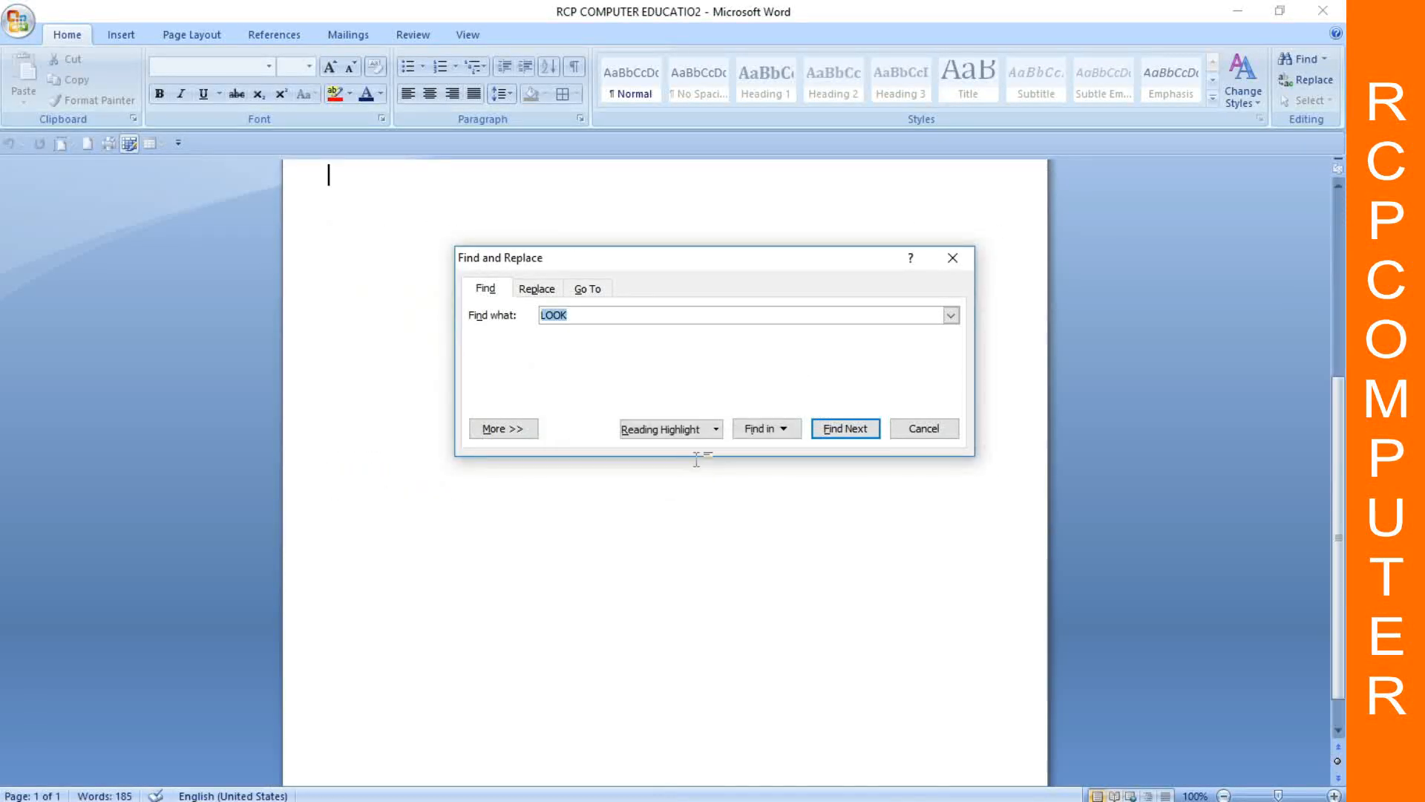
Step: Find the first occurrence of LOOK again and move the Find and Replace dialog below the text
click(843, 431)
drag(873, 269, 873, 544)
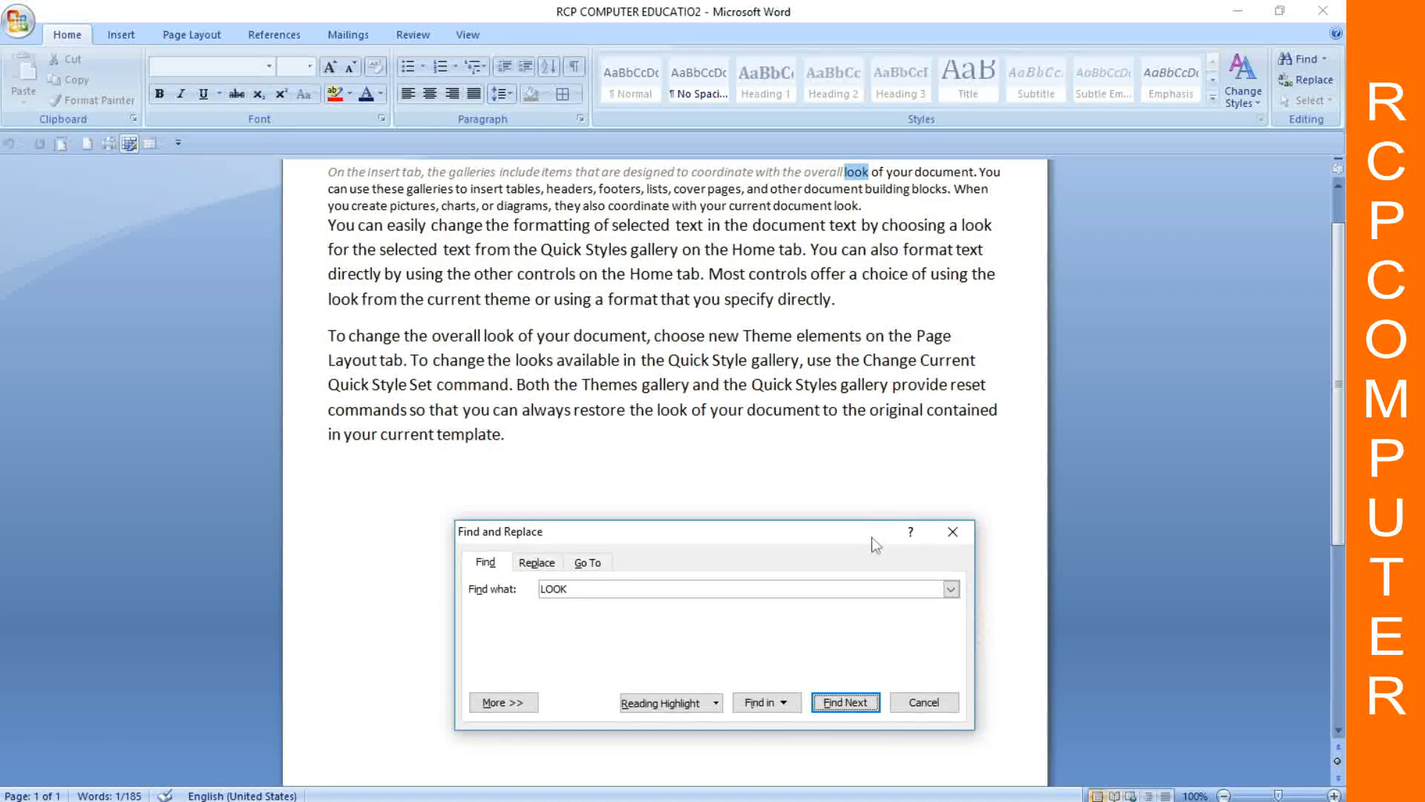
click(847, 187)
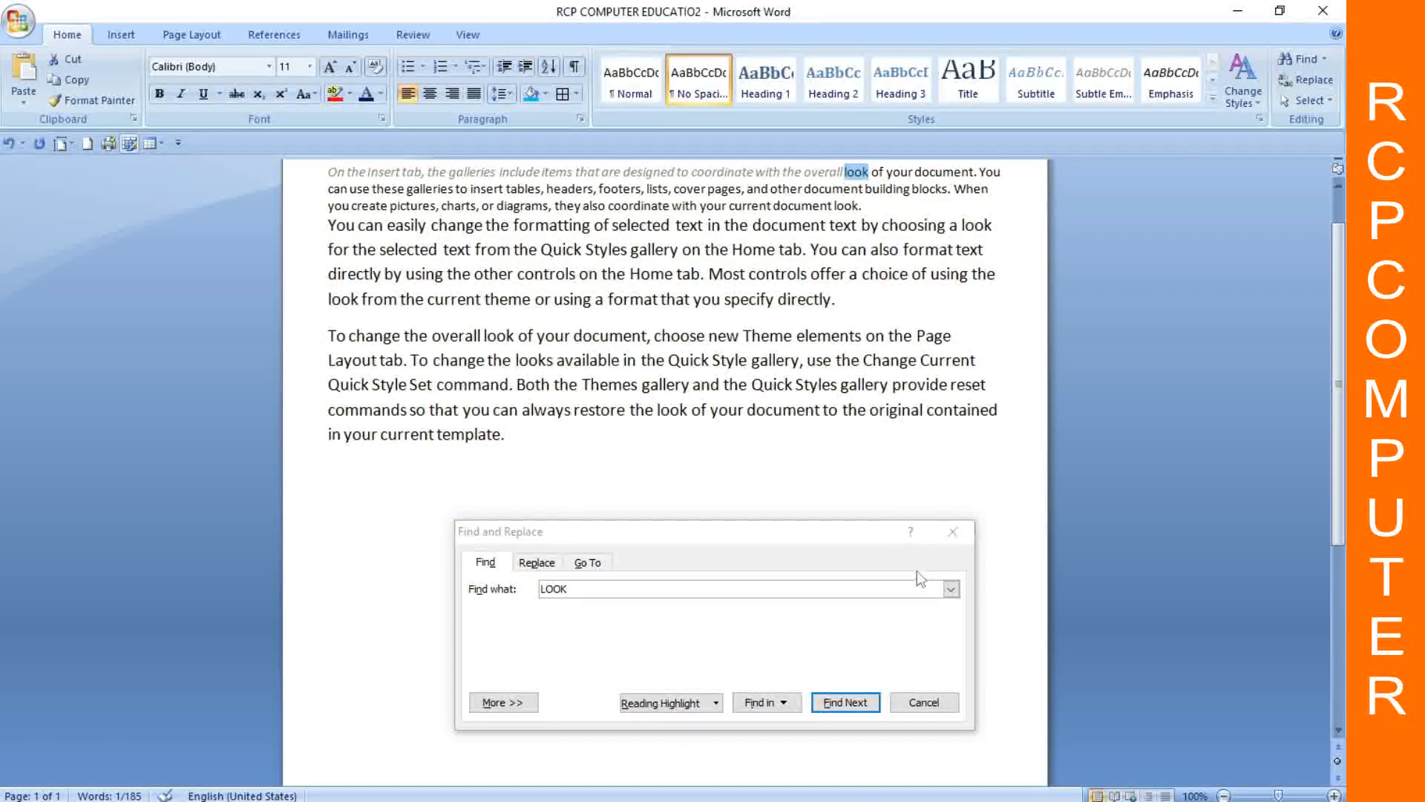
Step: Replace "look" in the first line of the second paragraph with RAM, skipping the occurrences before it
click(553, 569)
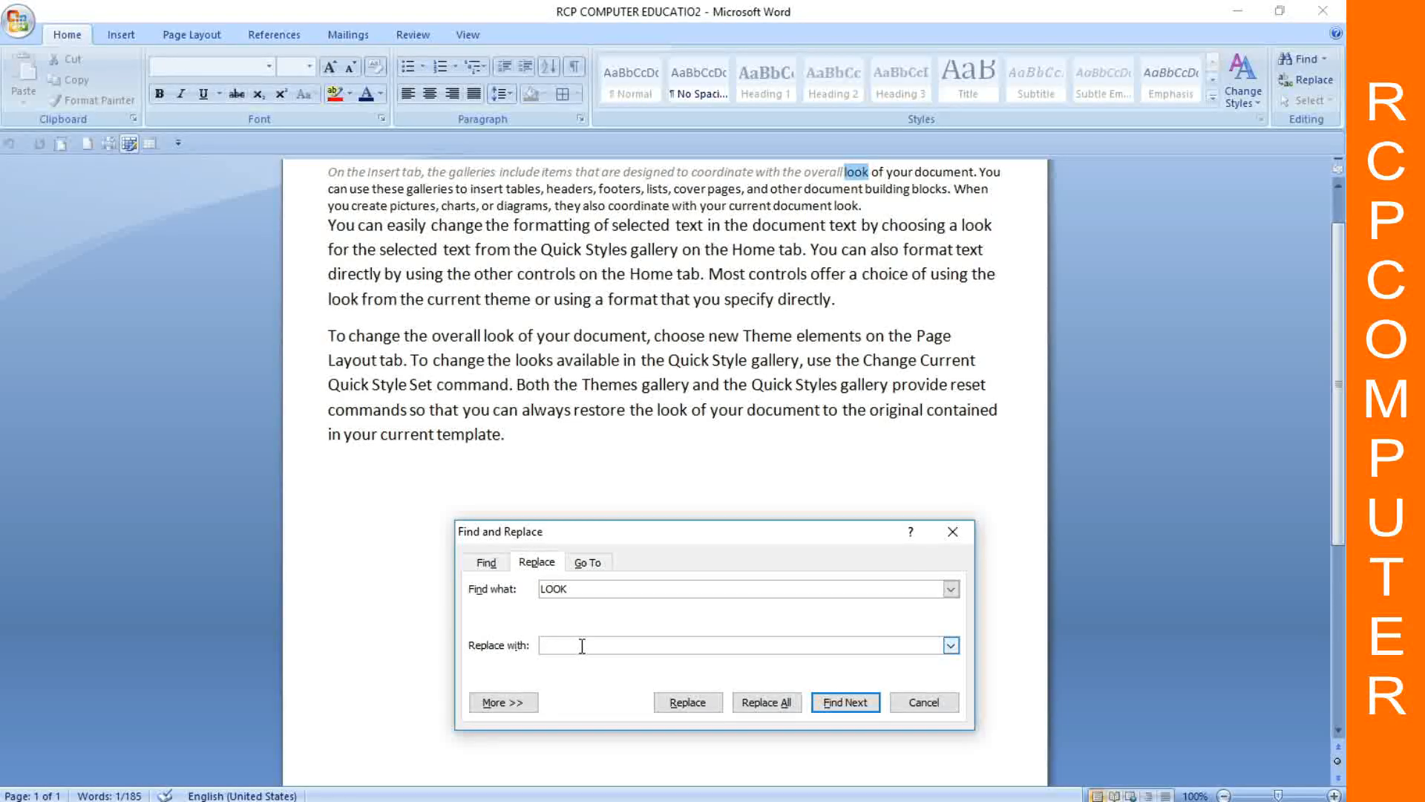
text(RAM)
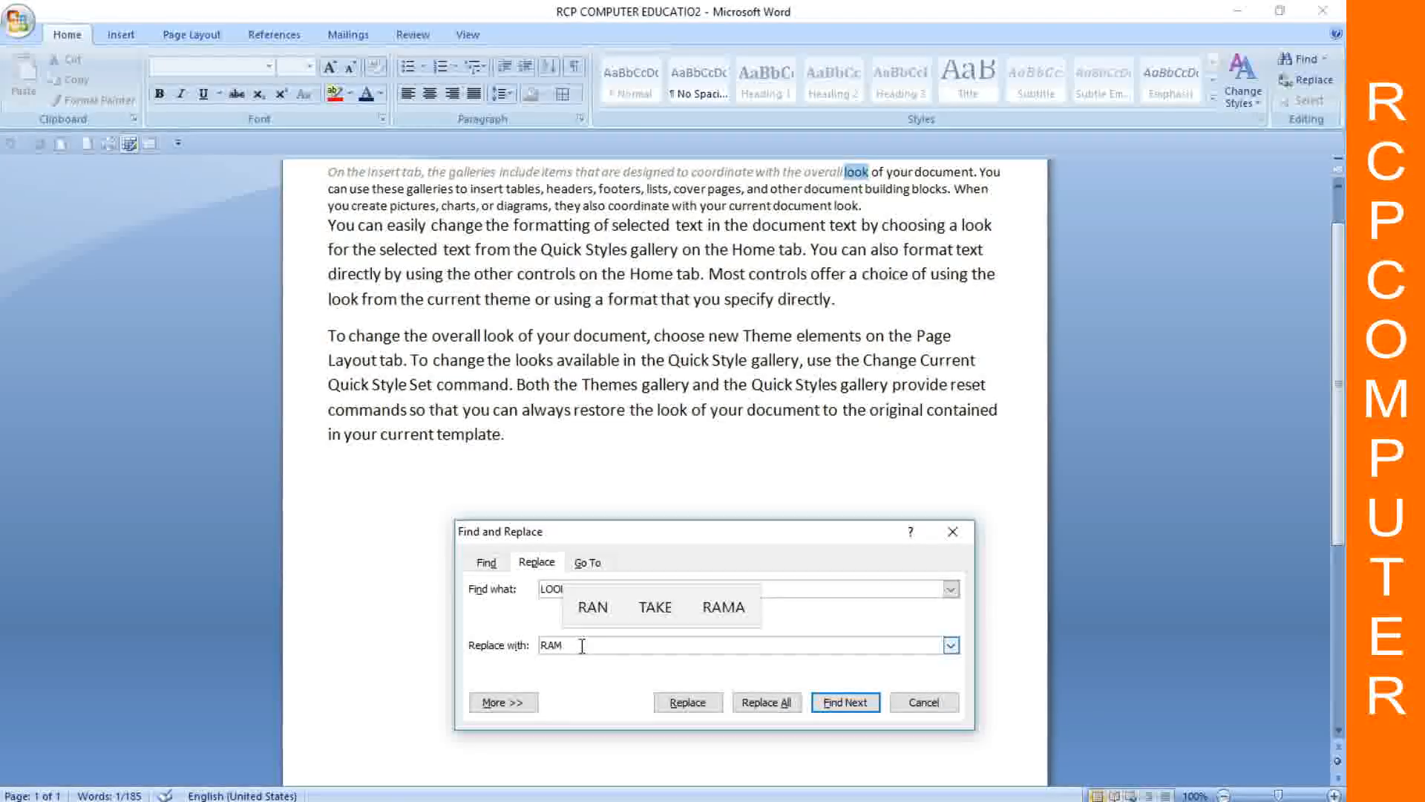
click(845, 703)
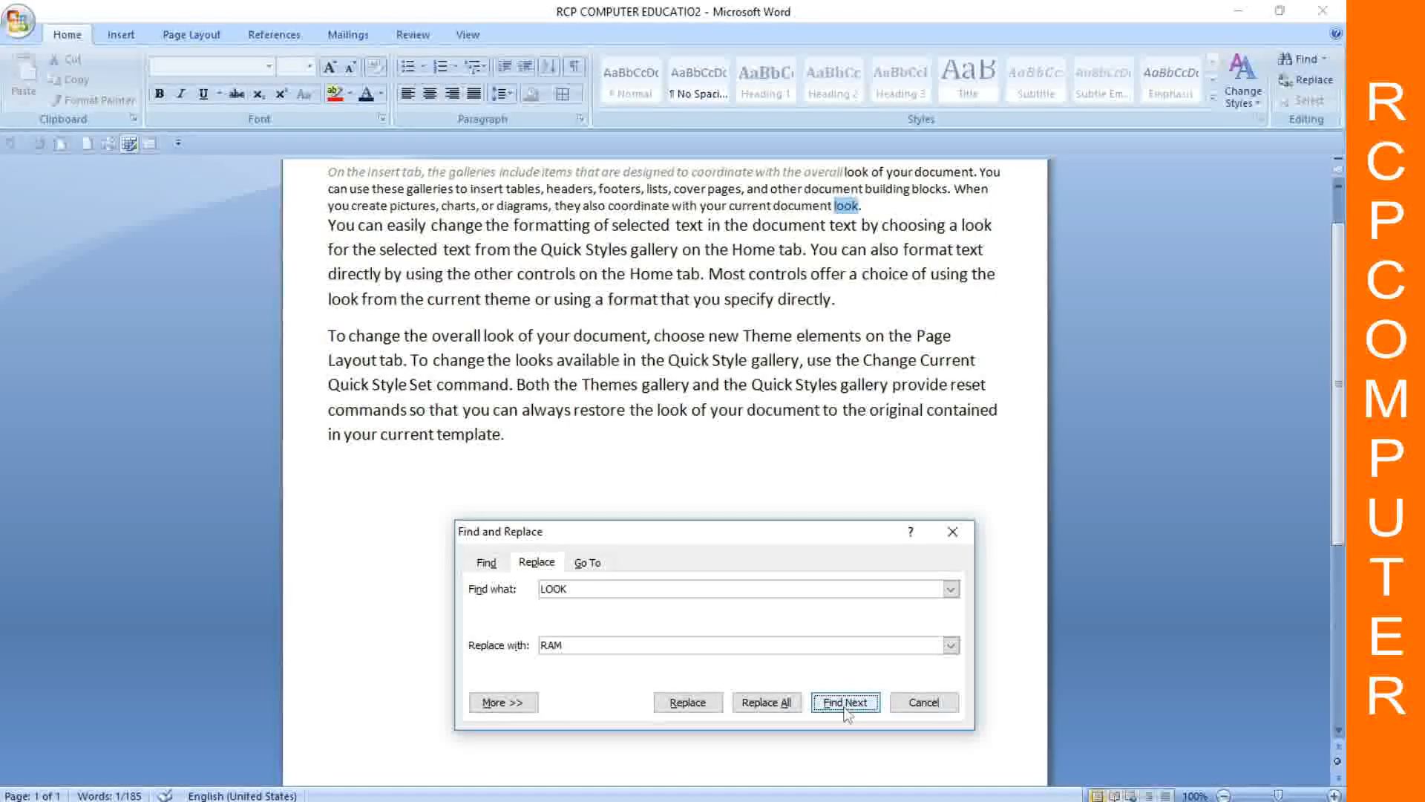
click(846, 703)
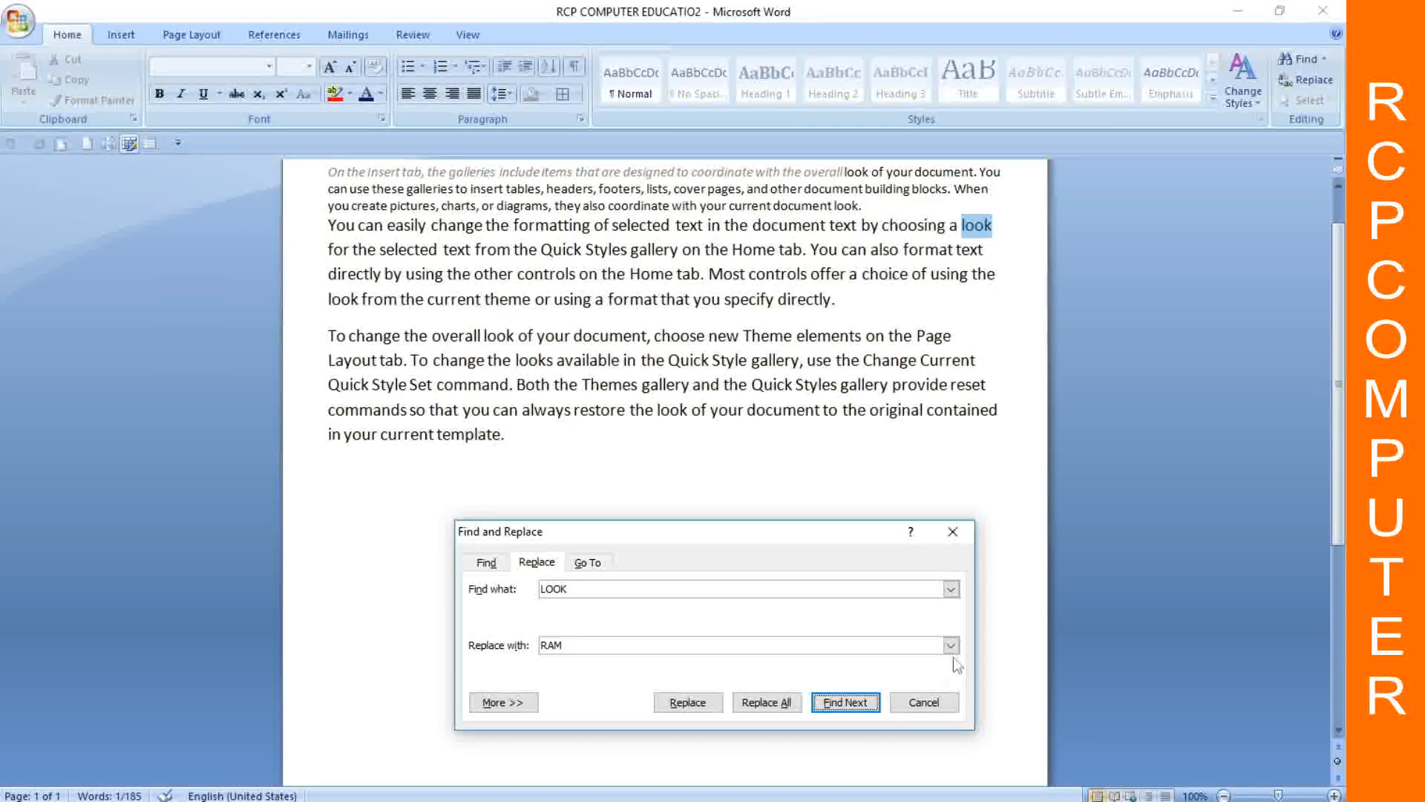
click(717, 703)
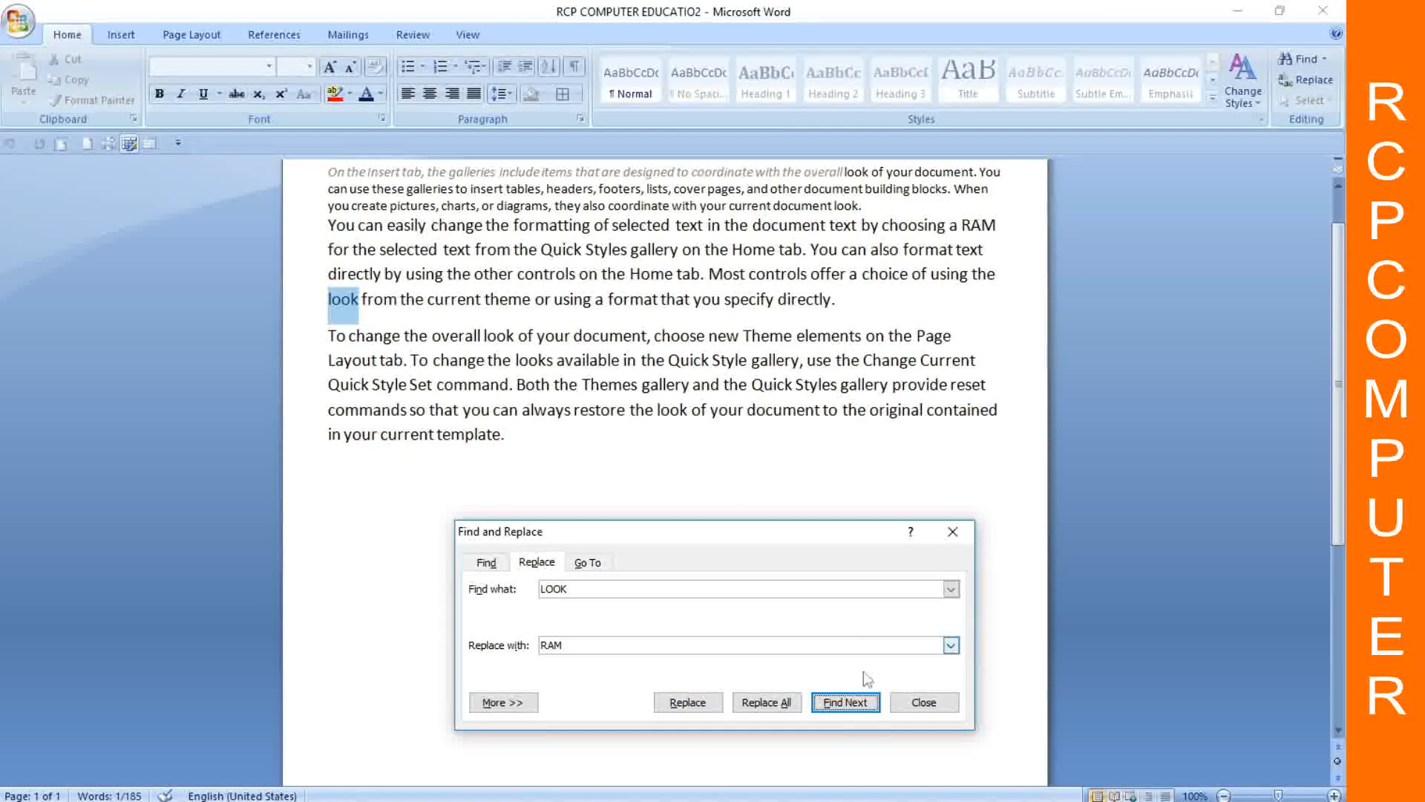
Step: Skip the last "look" in the second paragraph, replace the three in the third paragraph with RAM, and close the dialog
click(846, 702)
click(688, 702)
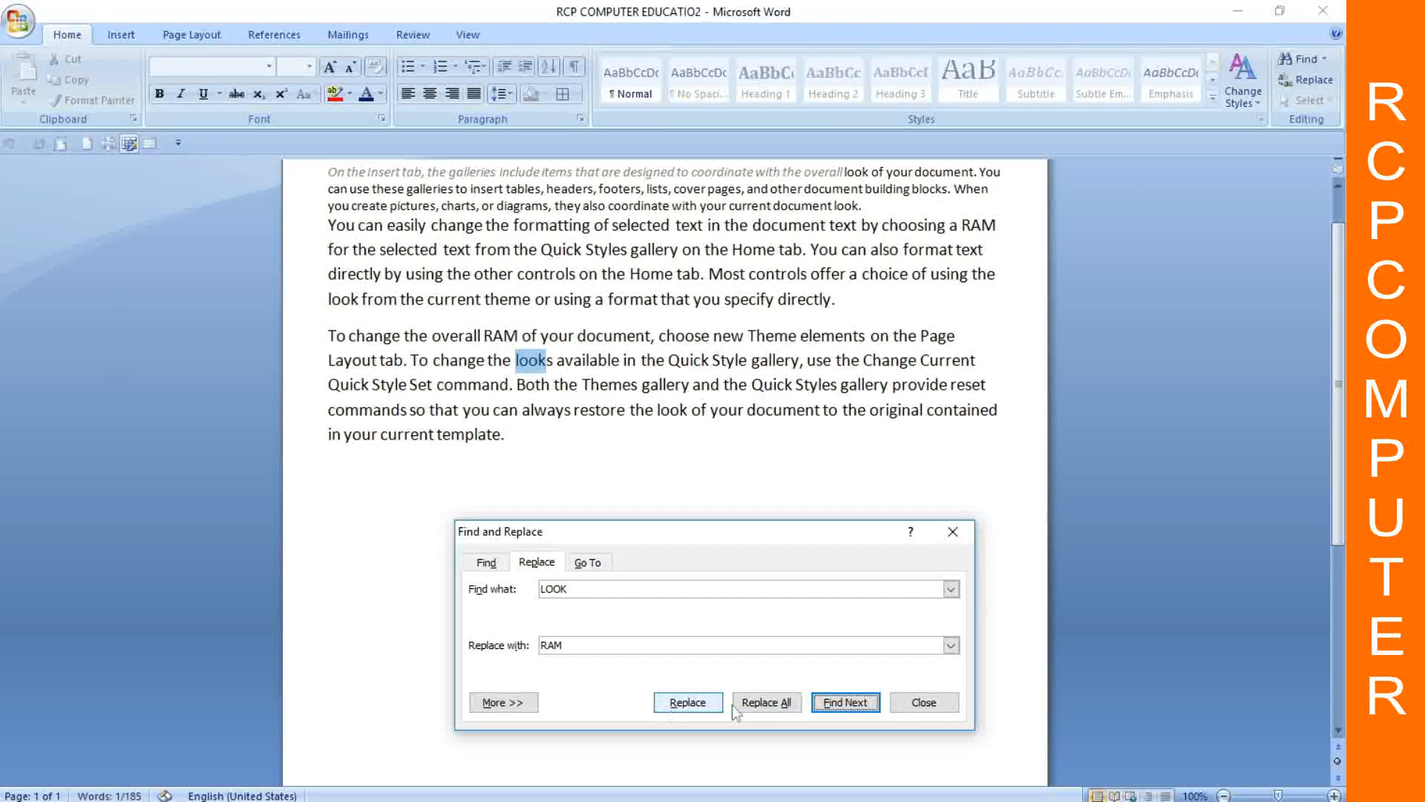
click(687, 702)
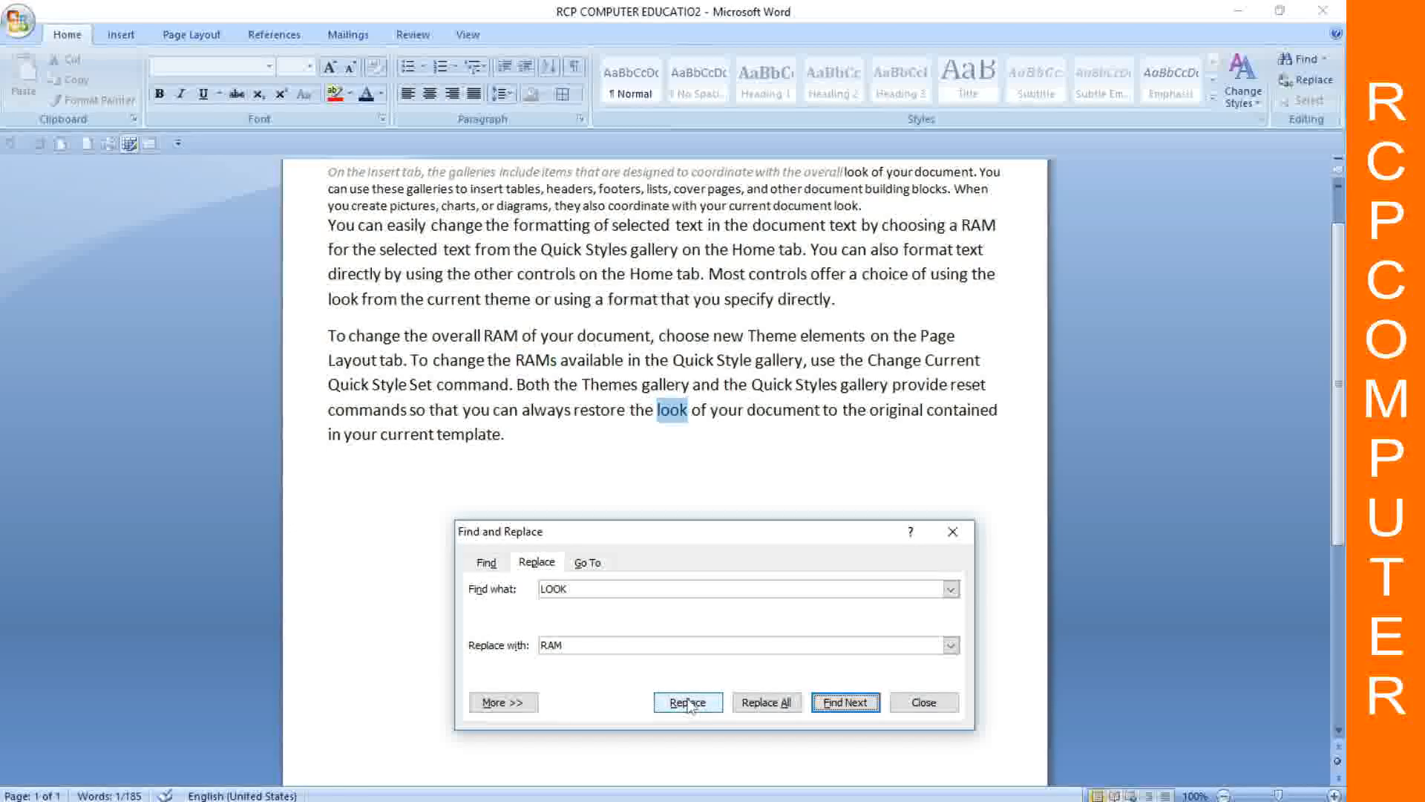
click(687, 702)
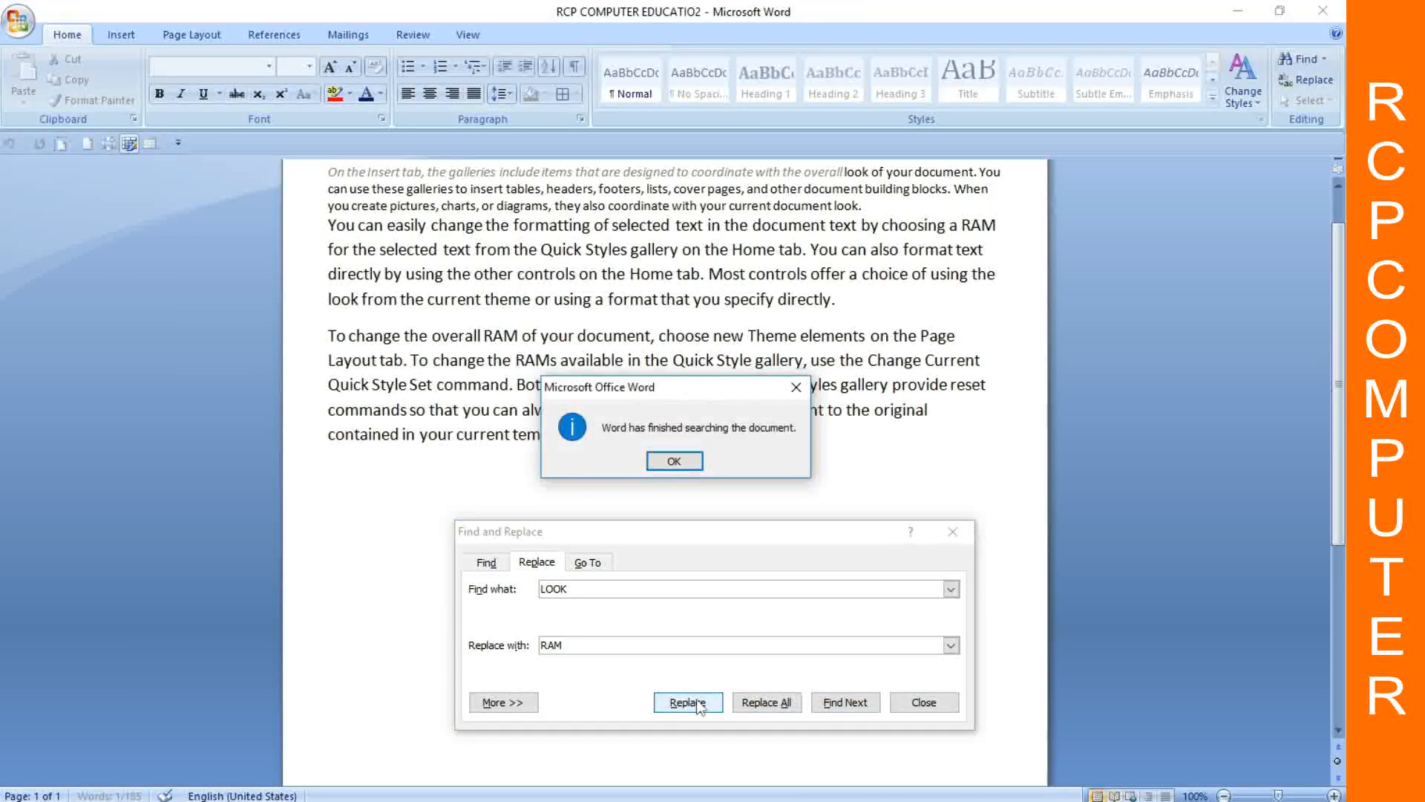
click(678, 469)
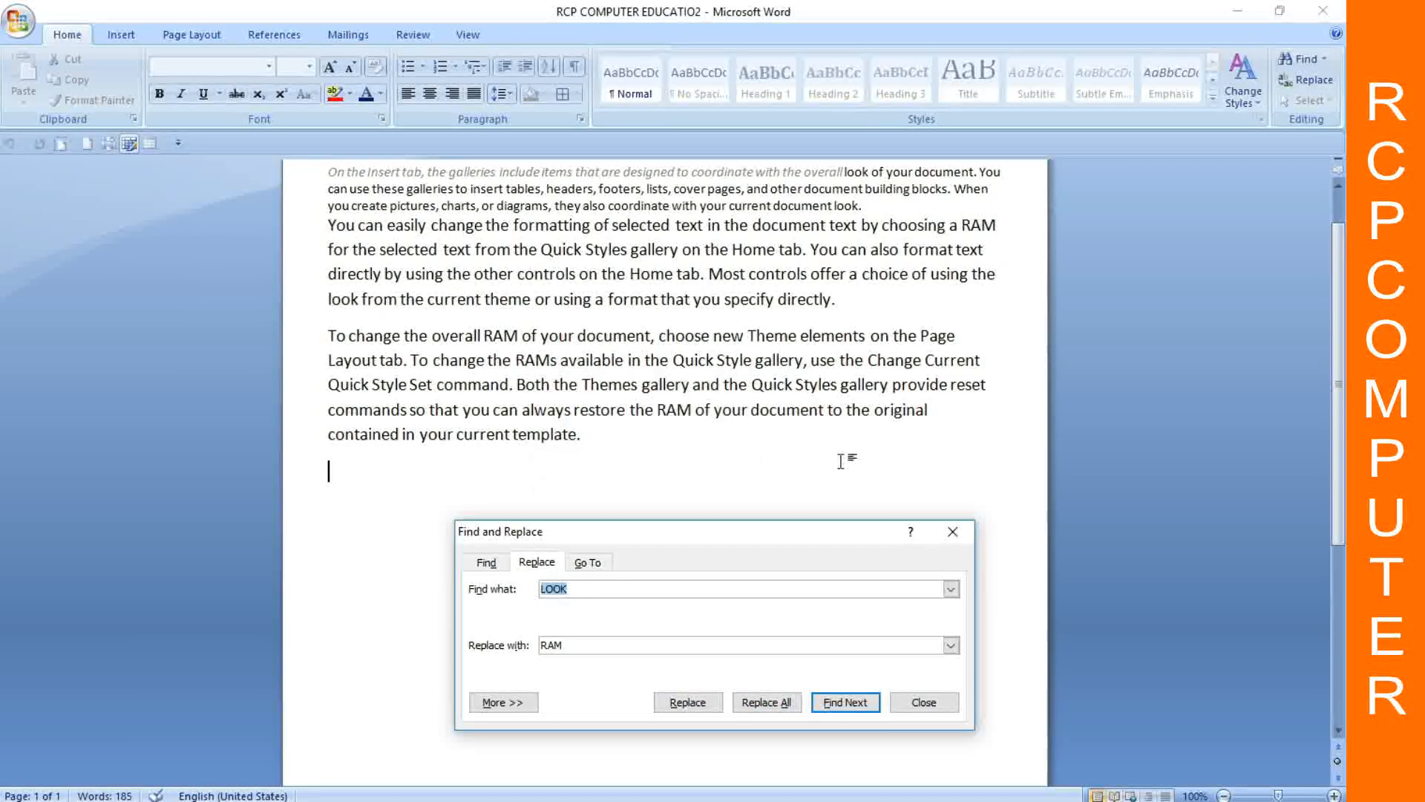
scroll(847, 460, up, 2)
click(953, 532)
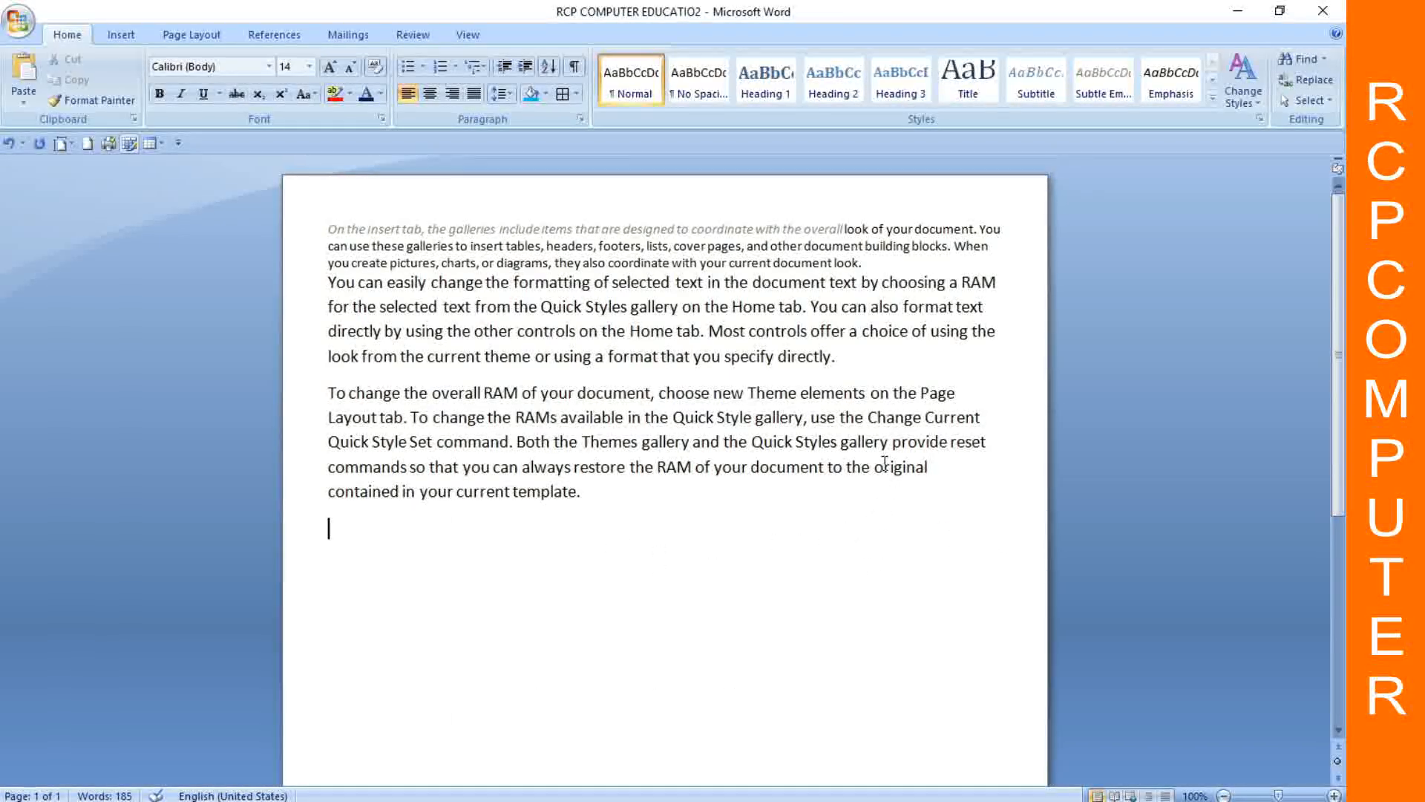
Step: Undo the word replacements and all earlier edits repeatedly, back to an empty page
drag(876, 466, 933, 466)
click(808, 427)
key(ctrl+z)
key(ctrl+z)
key(ctrl+z)
key(ctrl+z)
key(ctrl+z)
key(ctrl+z)
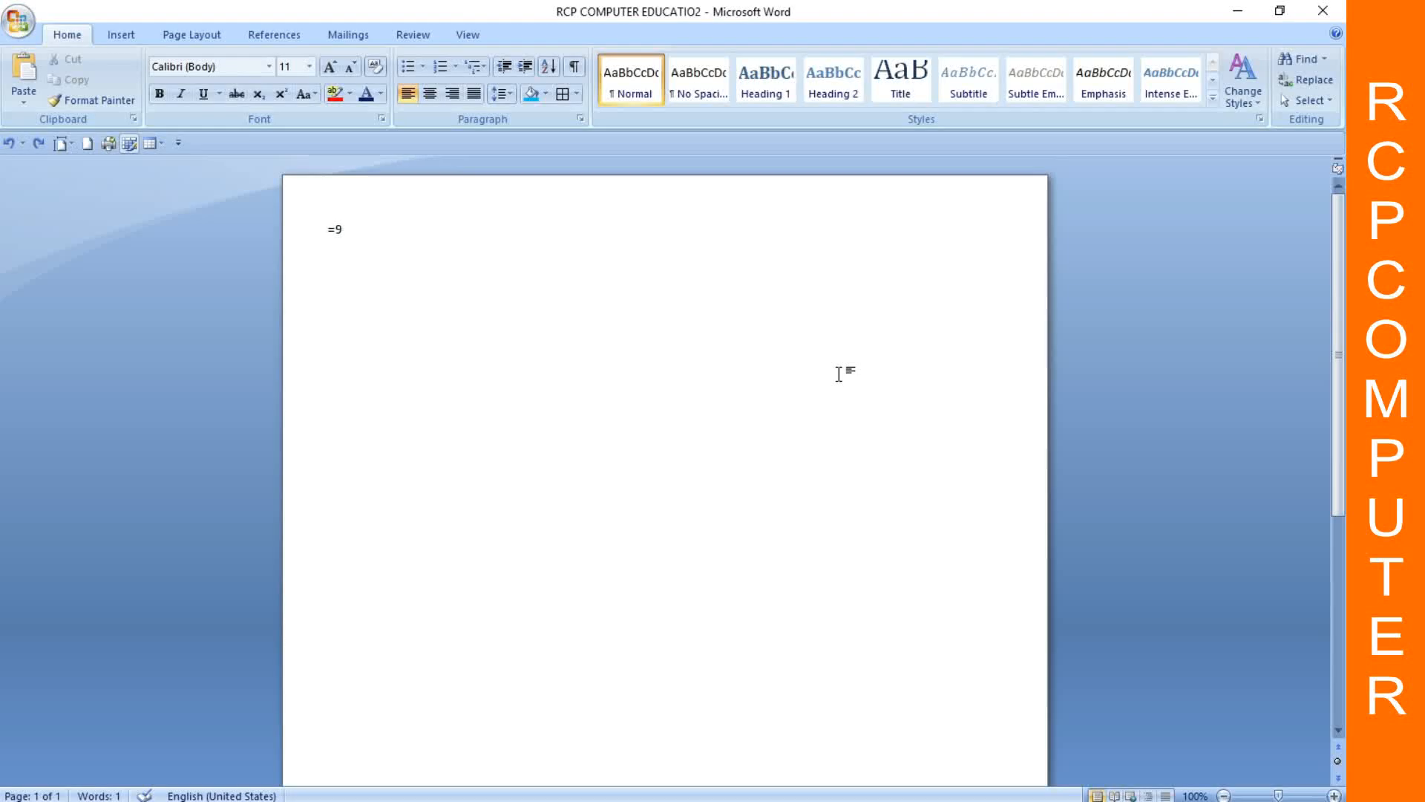
key(ctrl+z)
key(ctrl+z)
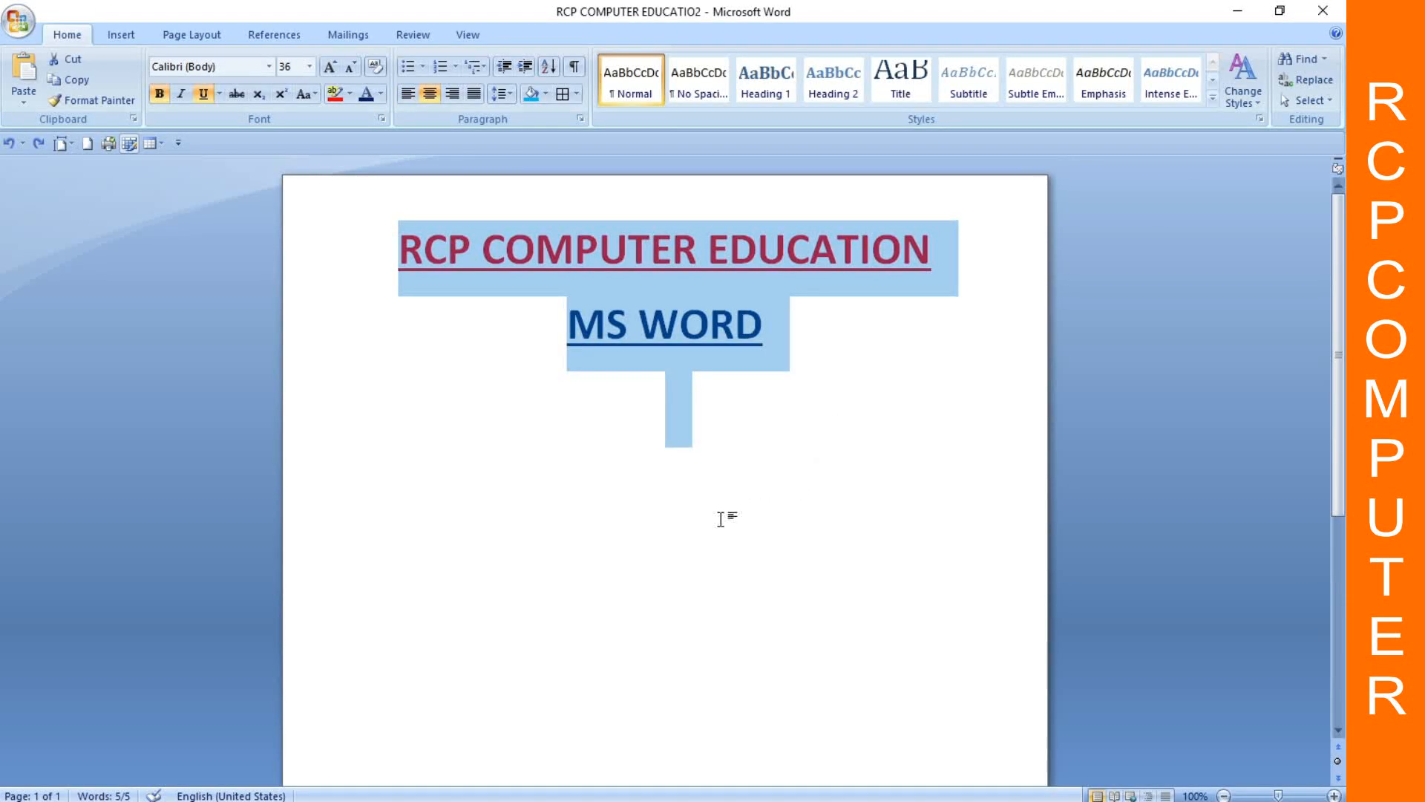
click(618, 519)
key(ctrl+z)
key(ctrl+z)
key(ctrl+z)
key(ctrl+z)
key(ctrl+z)
key(ctrl+z)
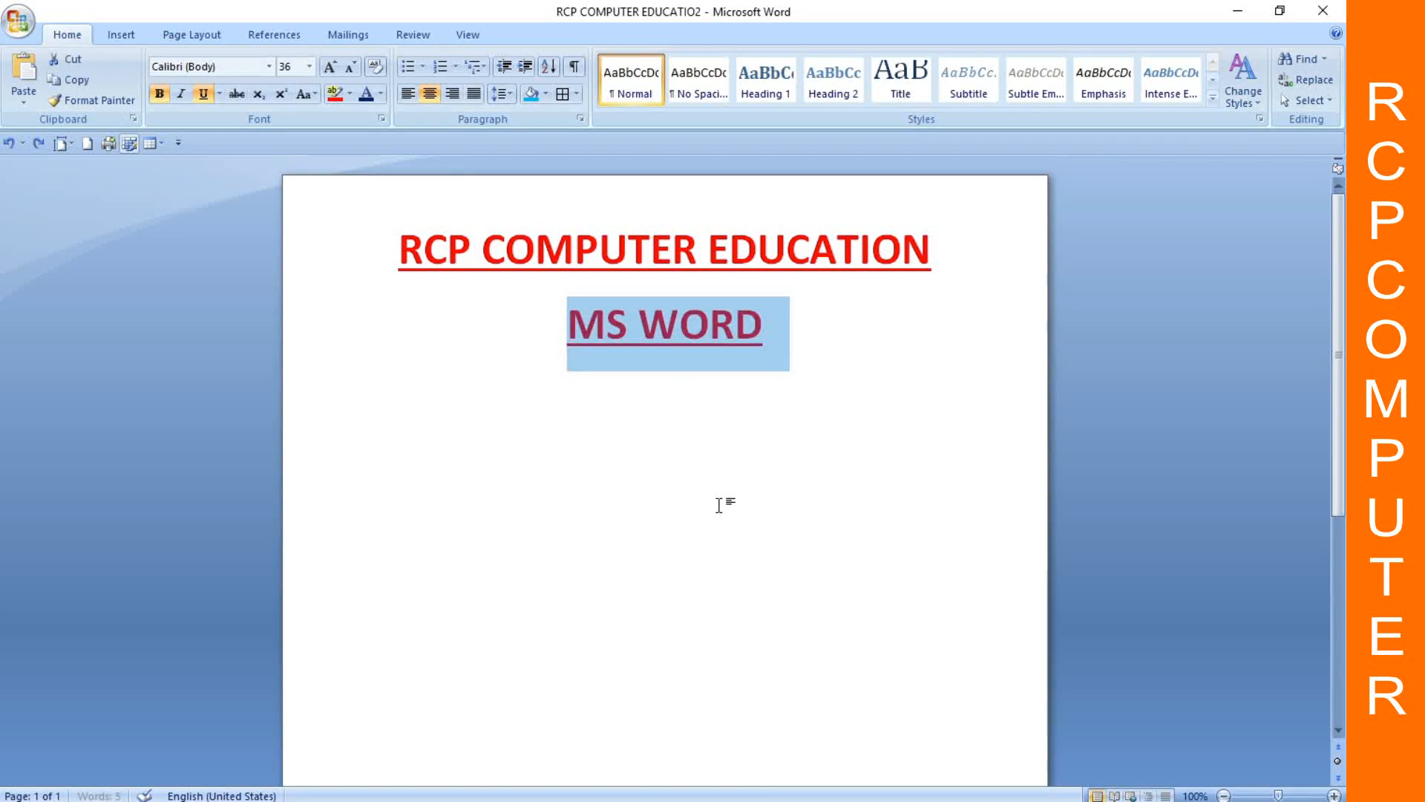
key(ctrl+z)
key(ctrl+z)
key(ctrl+z)
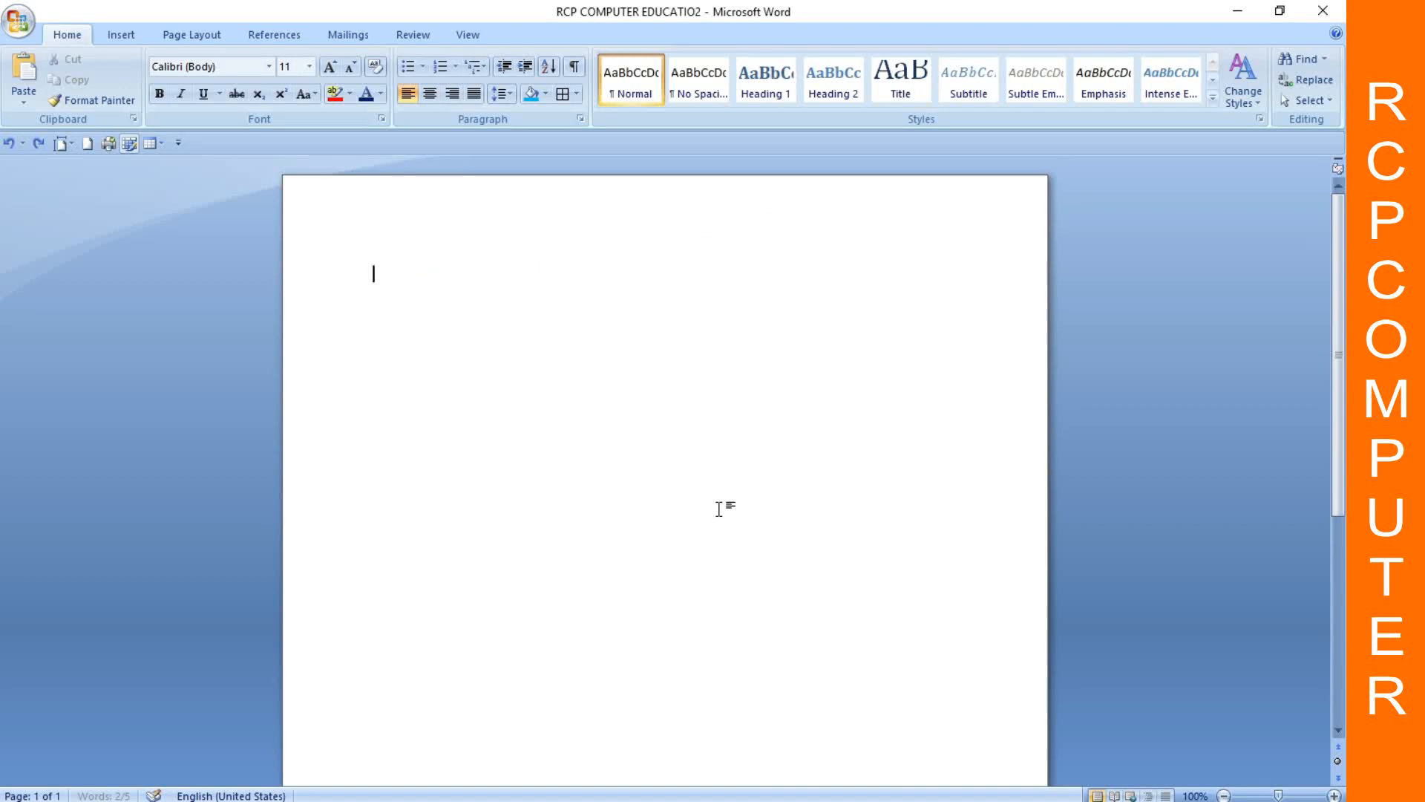
Step: Generate three paragraphs of sample text on the empty page with =RAND()
text(=)
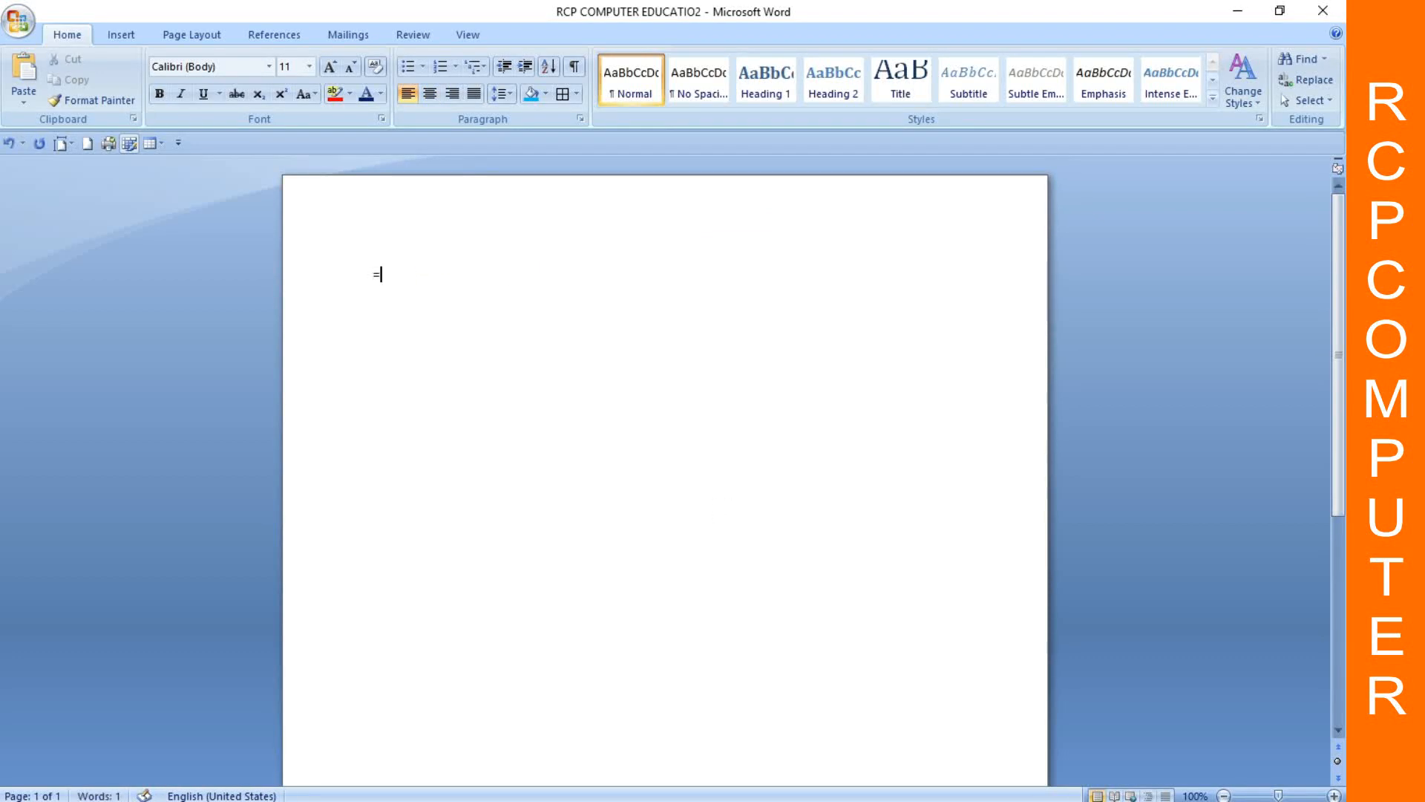
text(RAND)
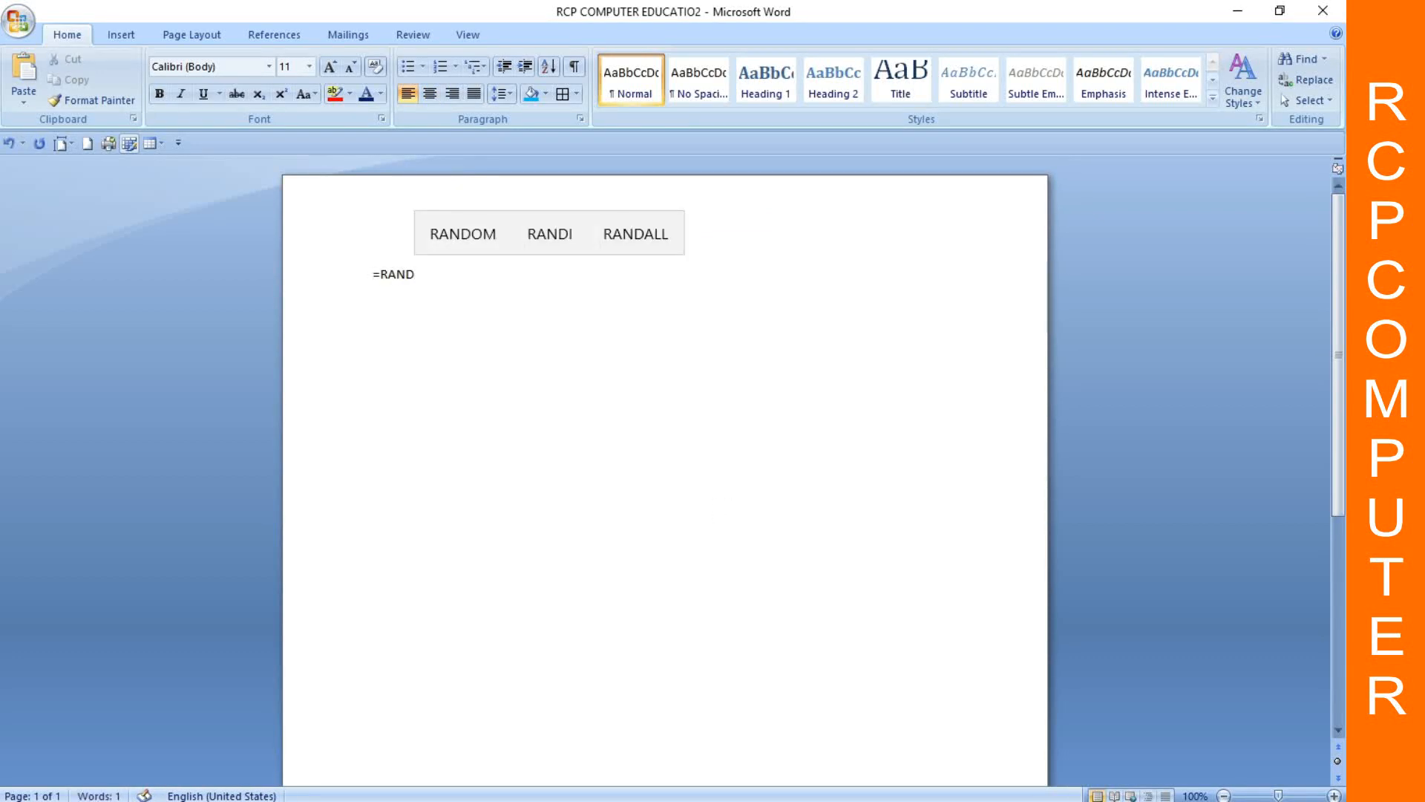
text(())
key(Return)
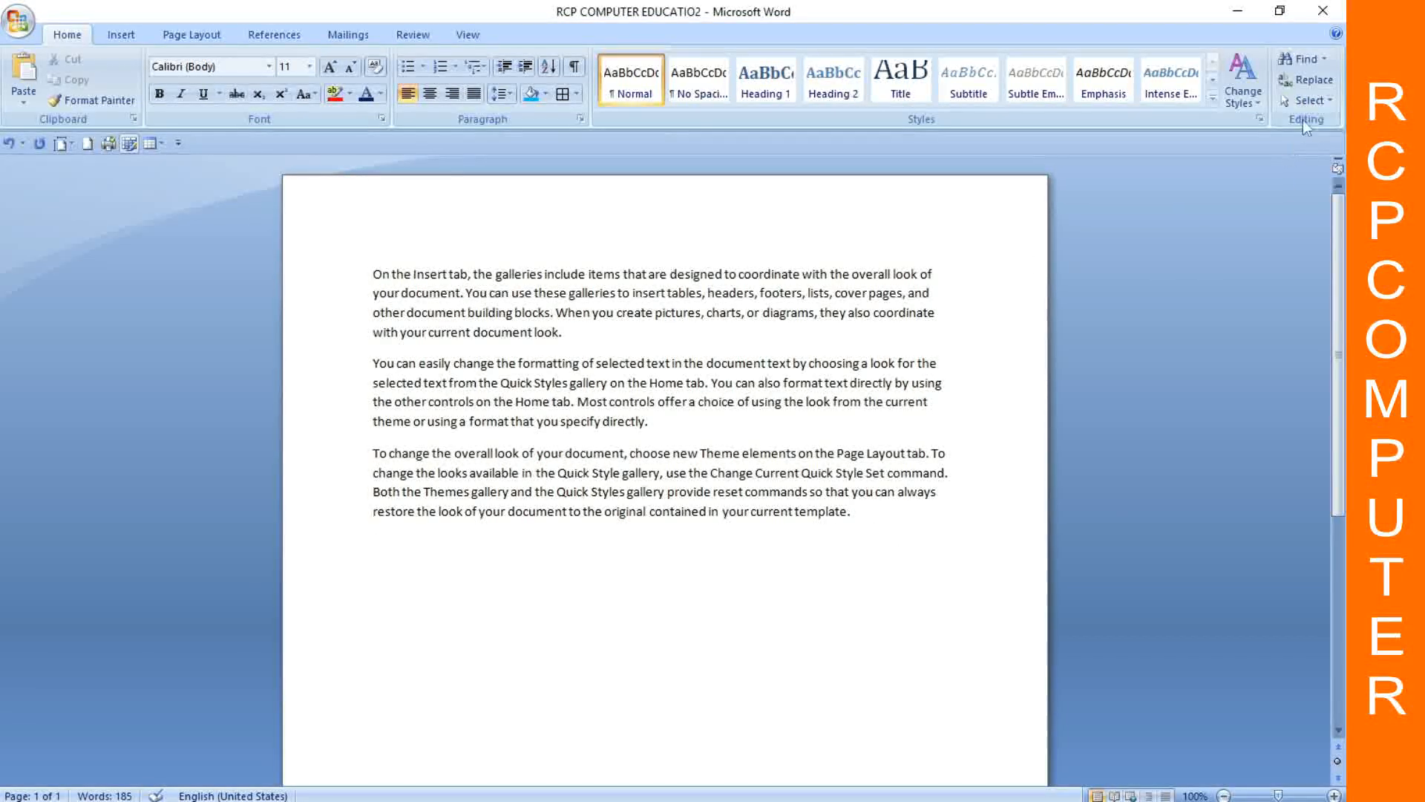
Step: Find LOOK in the new text and replace the occurrence at the end of the first paragraph with RAM
click(1324, 60)
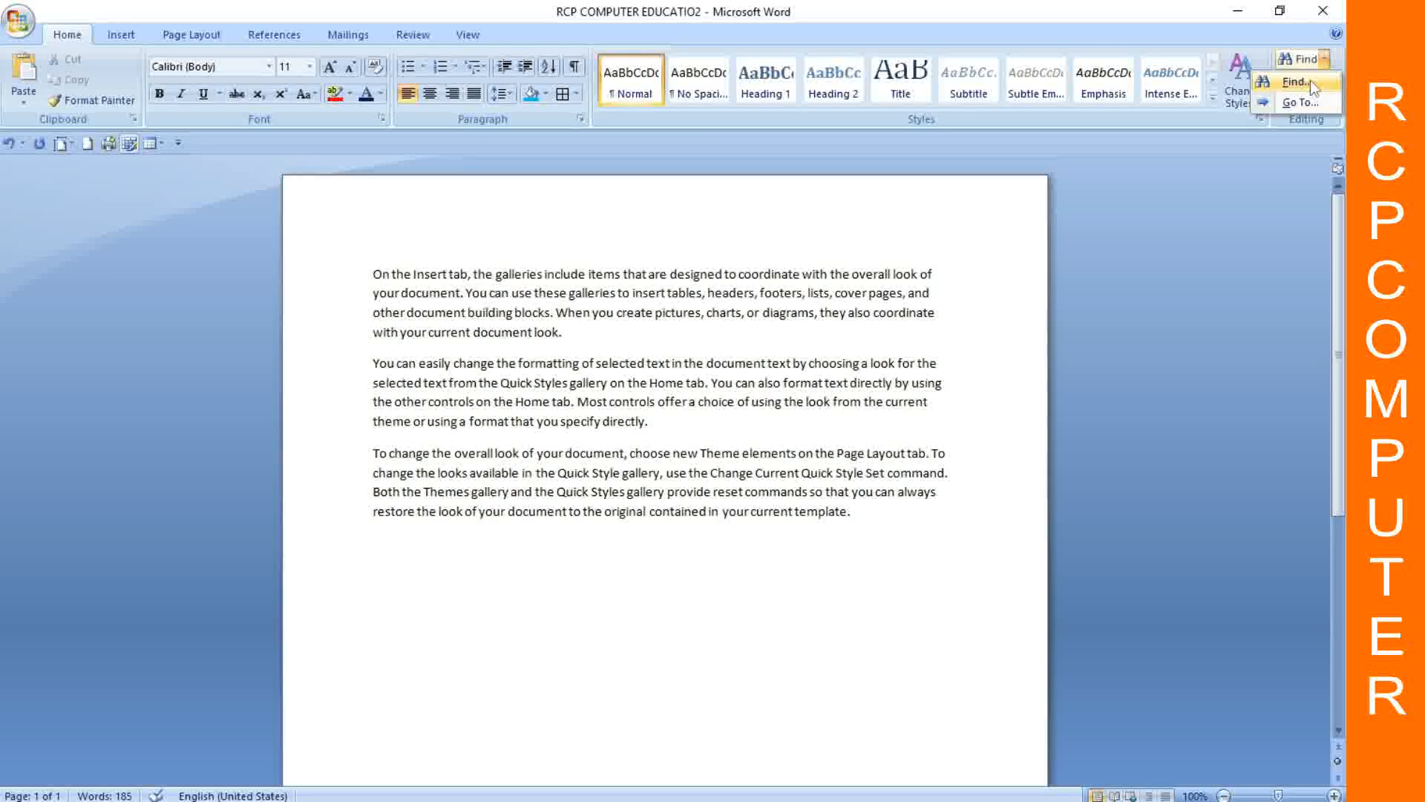
click(1312, 80)
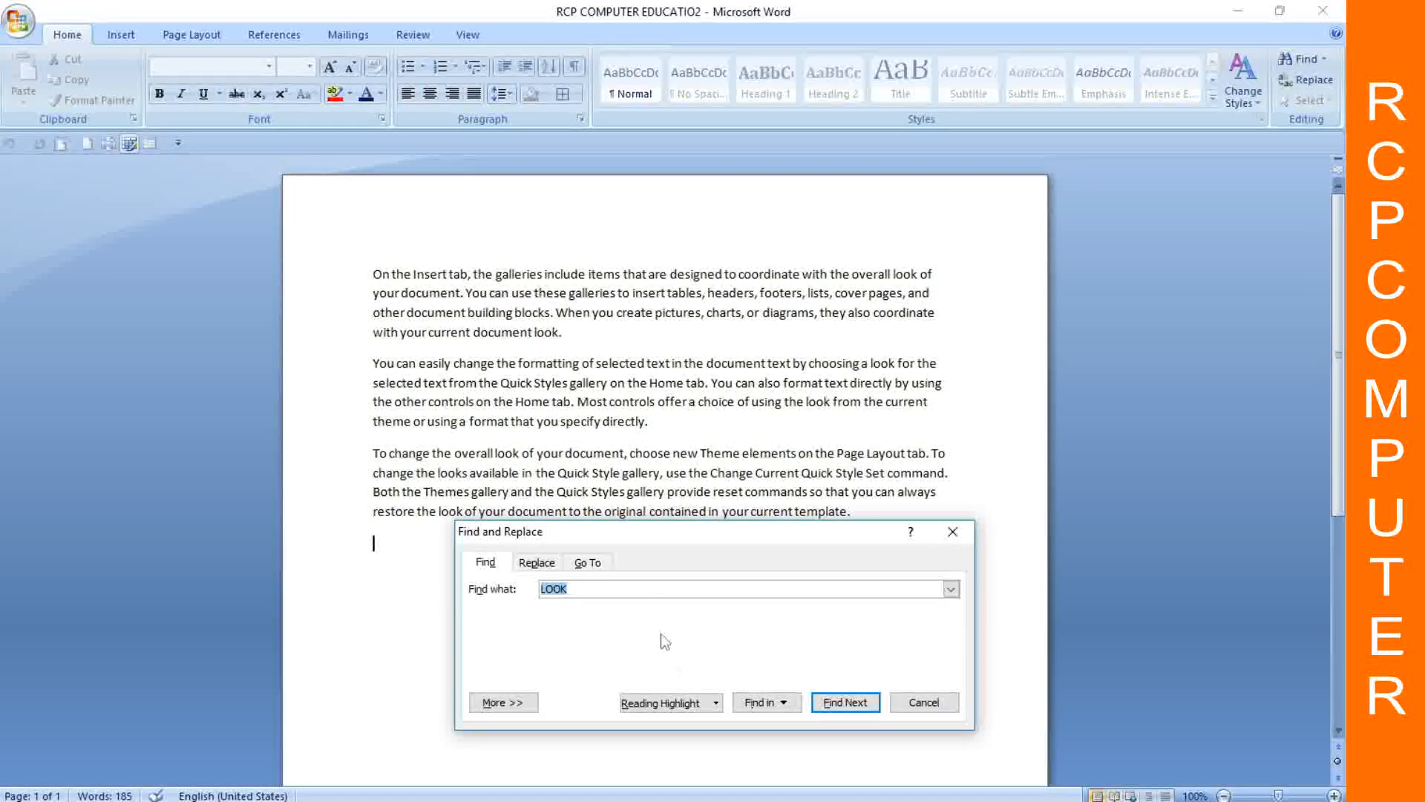
click(844, 702)
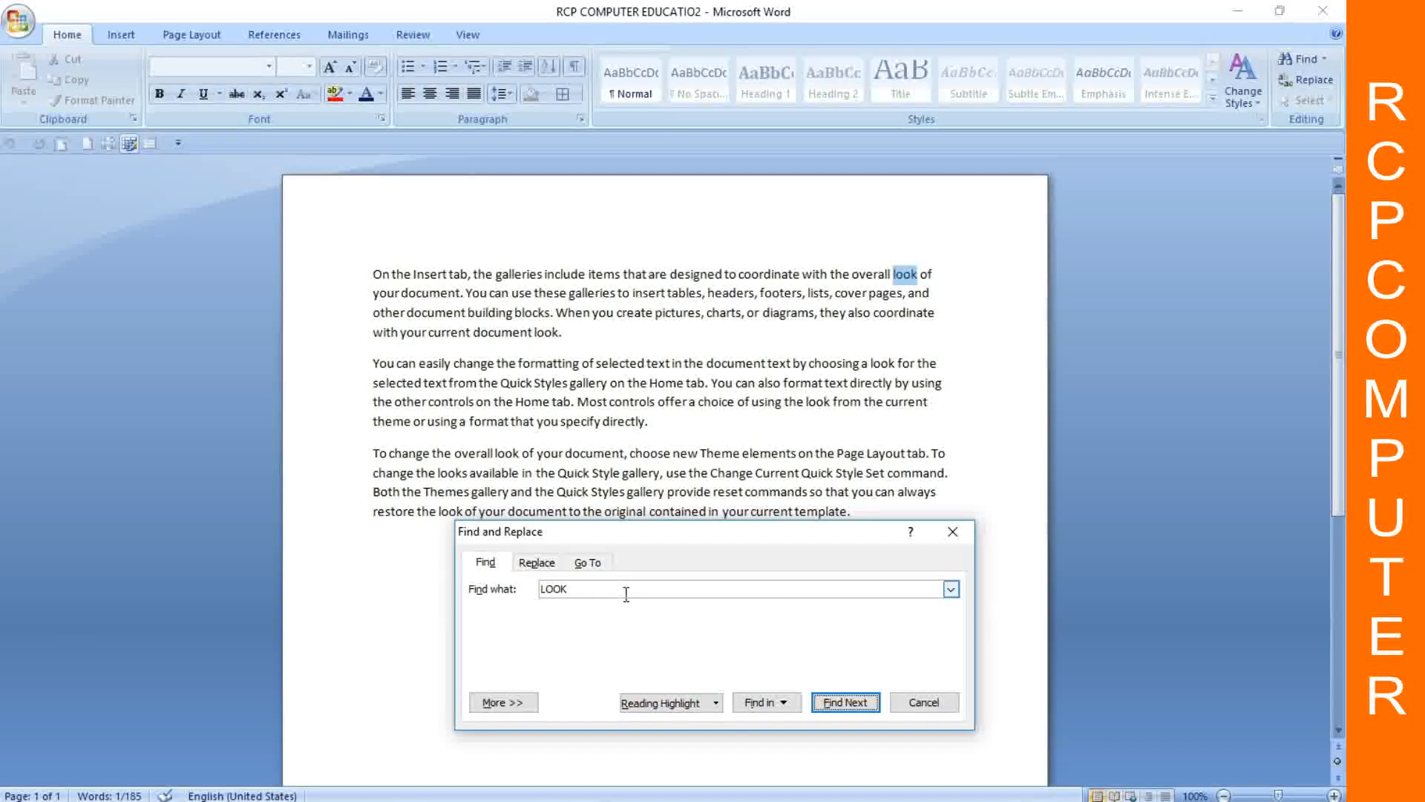
click(534, 562)
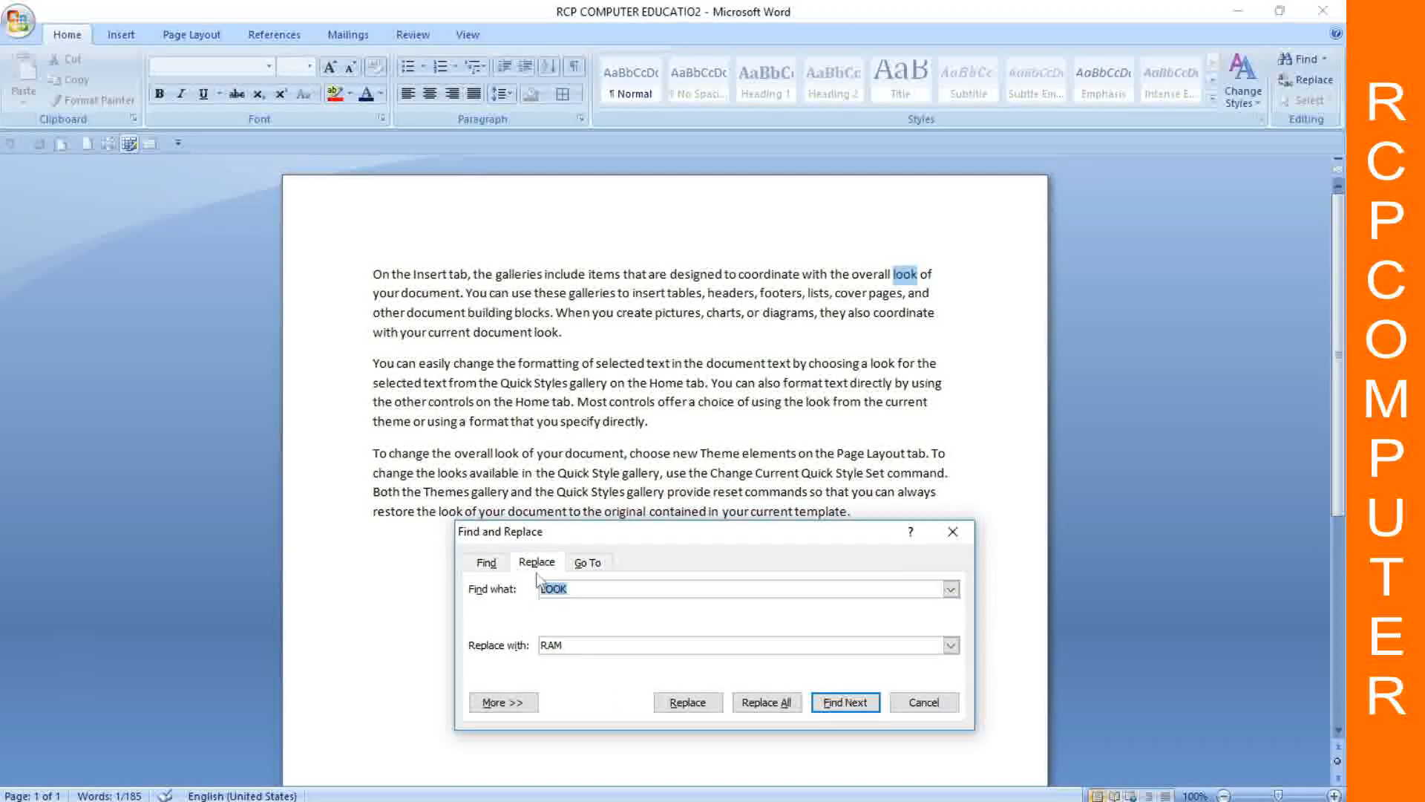
drag(578, 645, 545, 640)
click(843, 702)
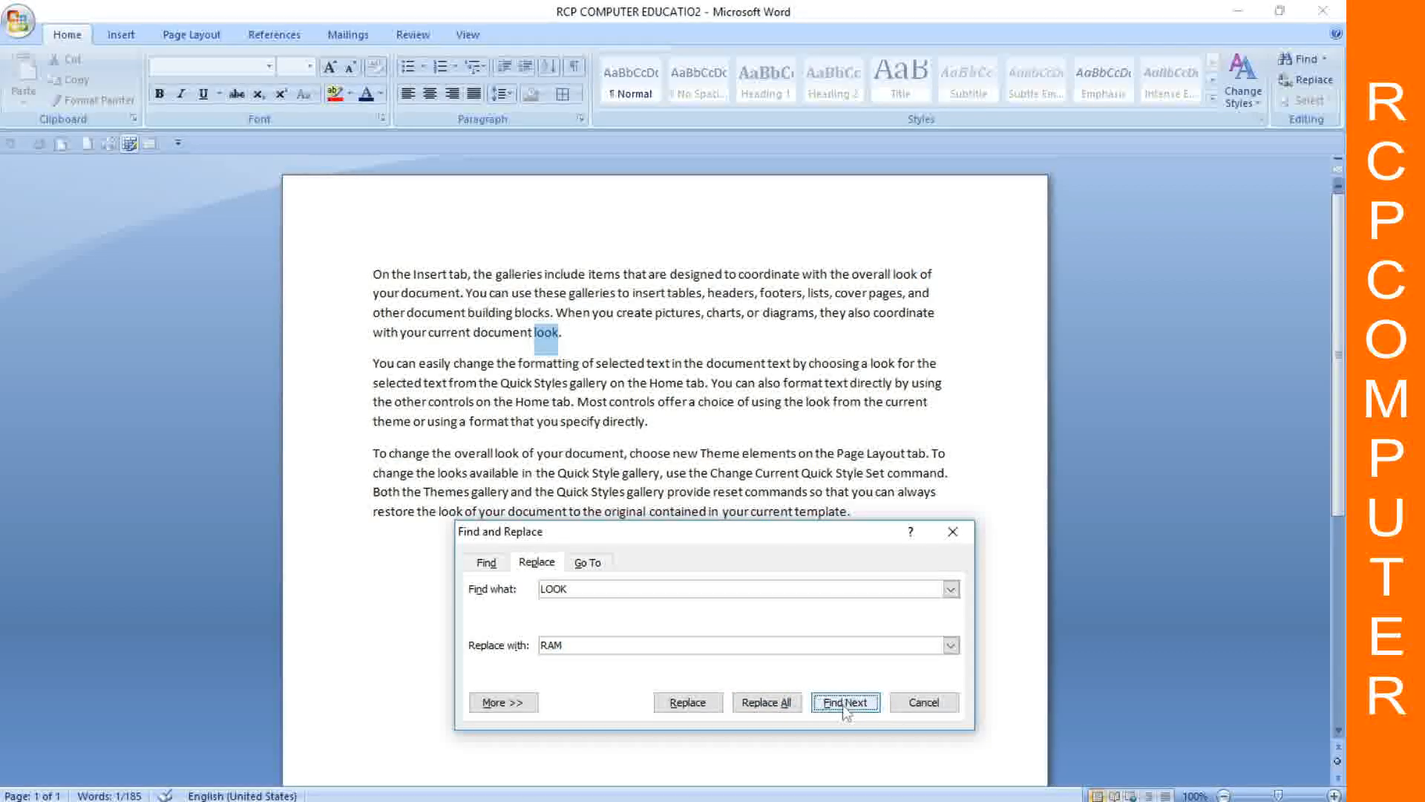
click(709, 704)
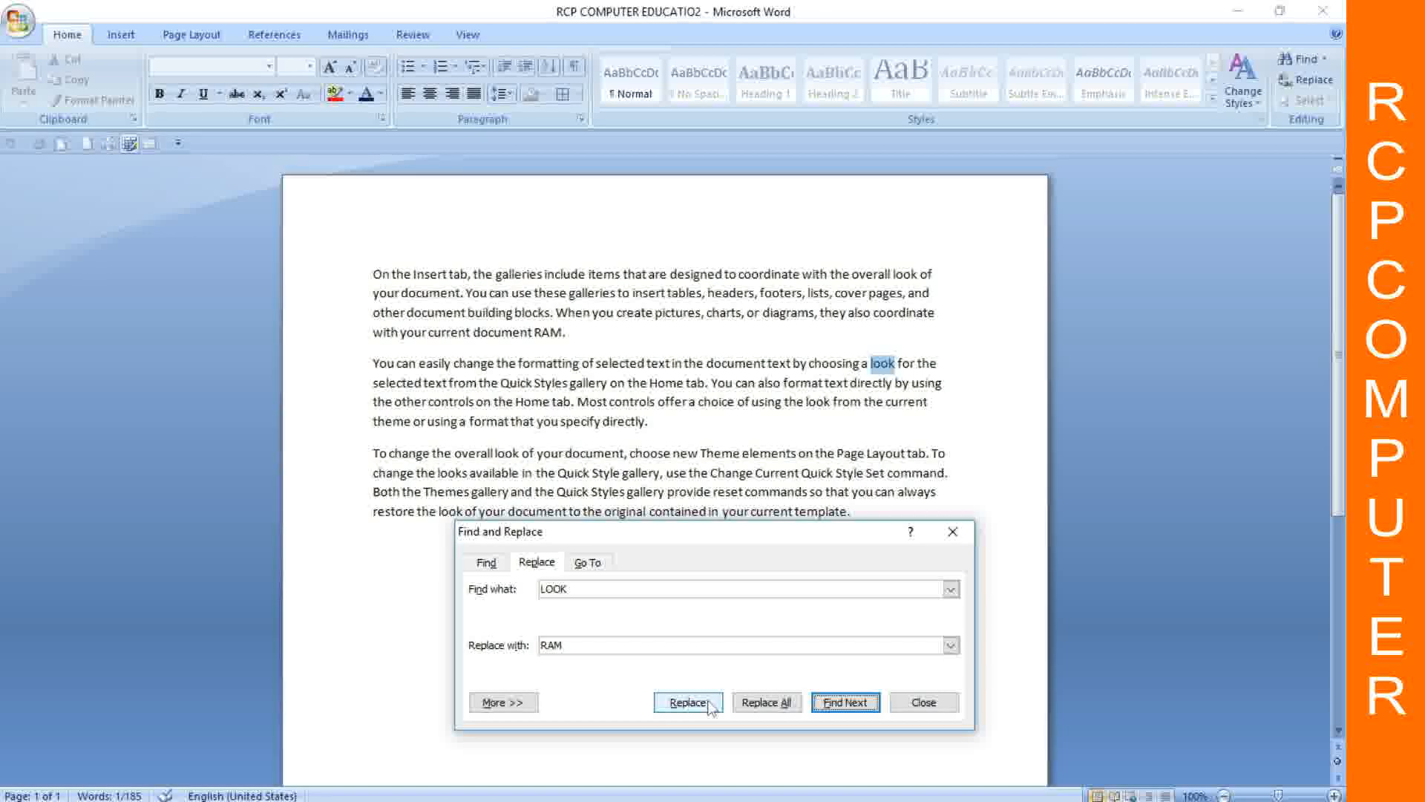
Step: Replace the remaining occurrences of LOOK in the second and third paragraphs with RAM, one at a time, and close the dialog
click(709, 704)
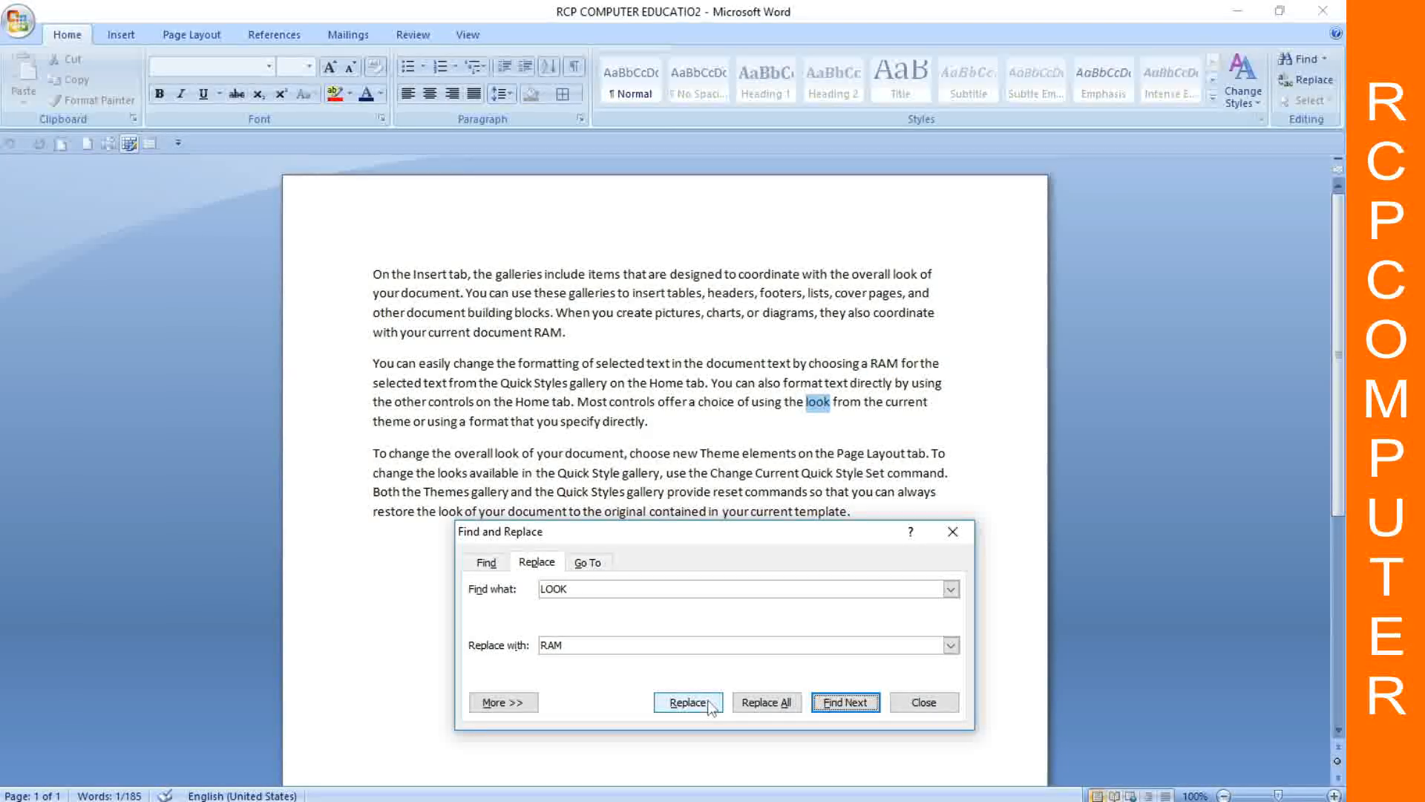
click(709, 704)
click(709, 704)
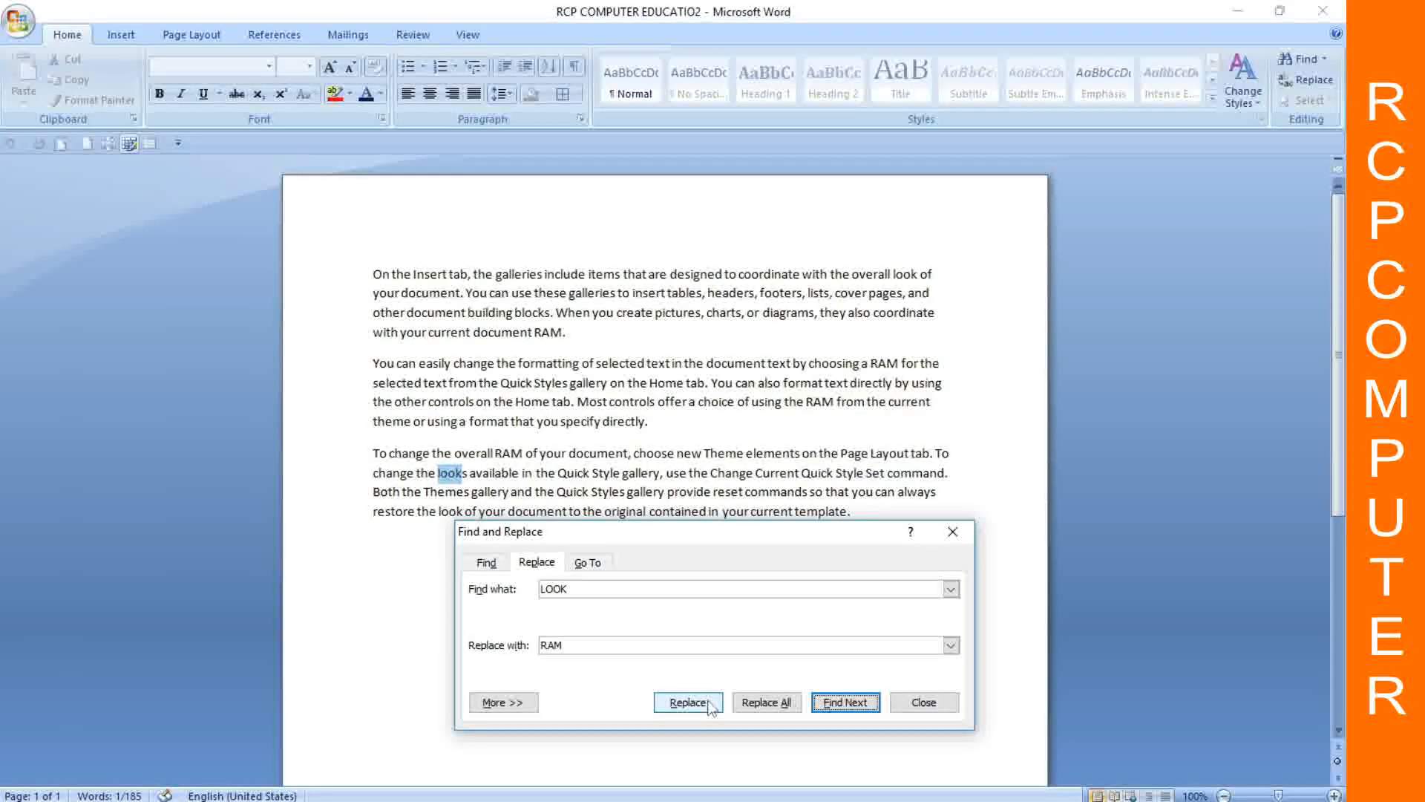
click(709, 704)
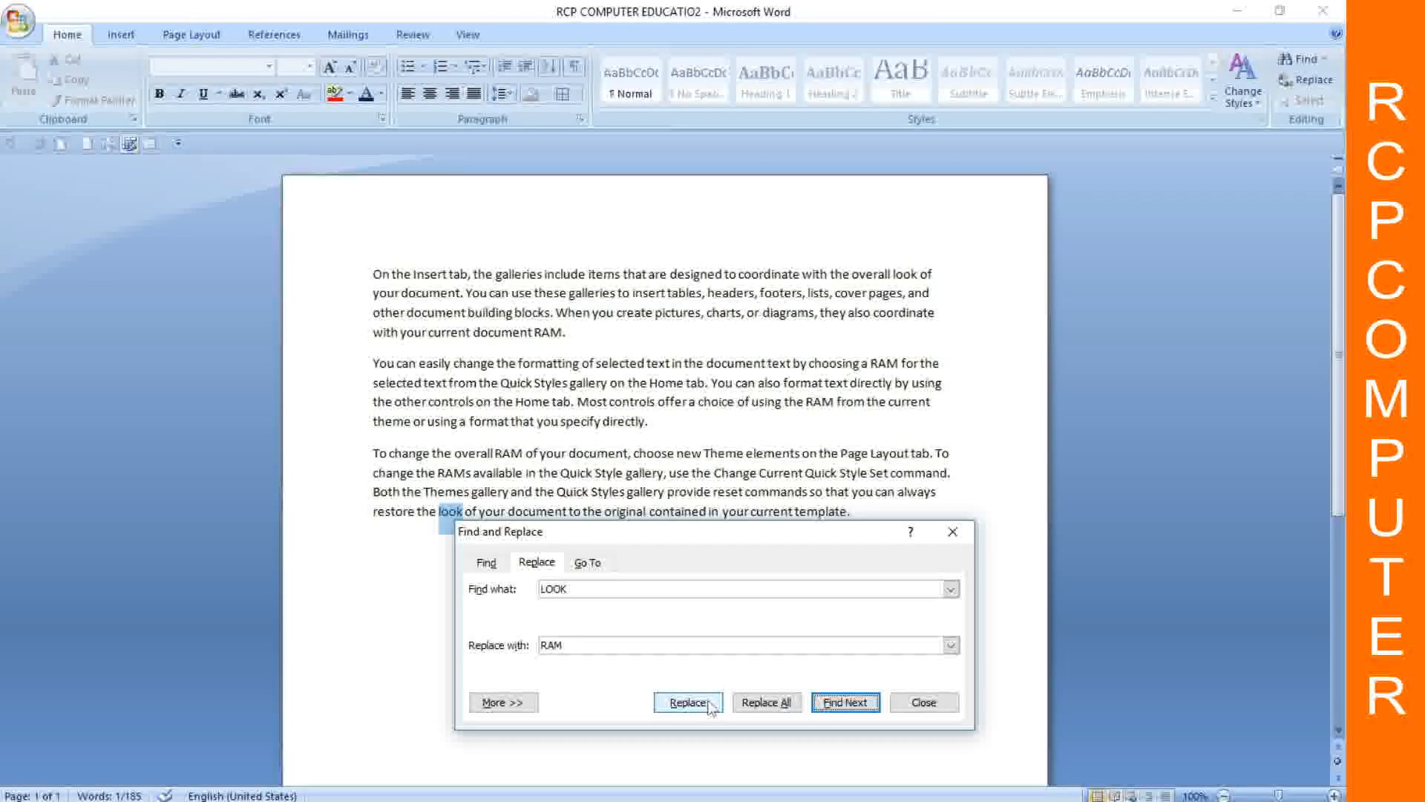
click(709, 703)
click(674, 461)
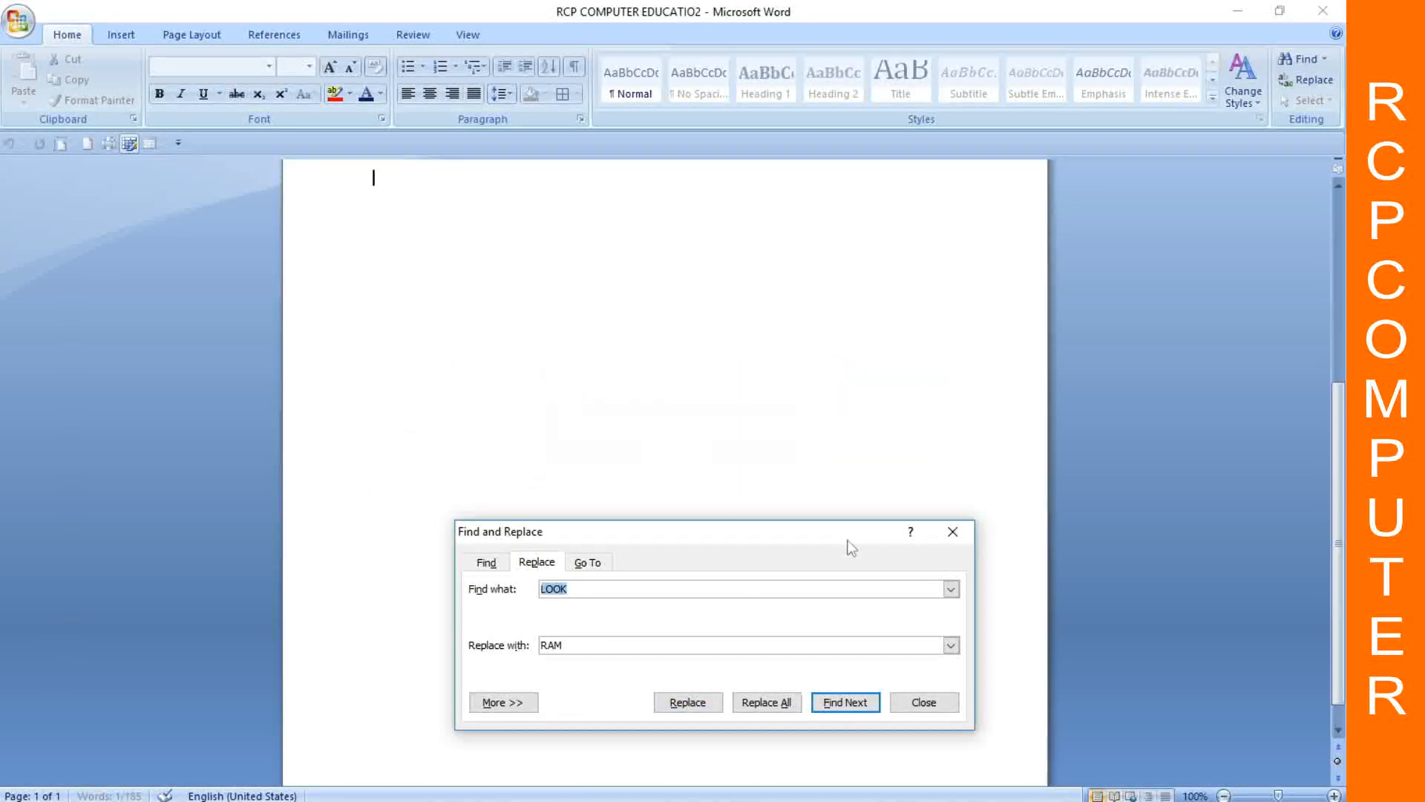
click(953, 532)
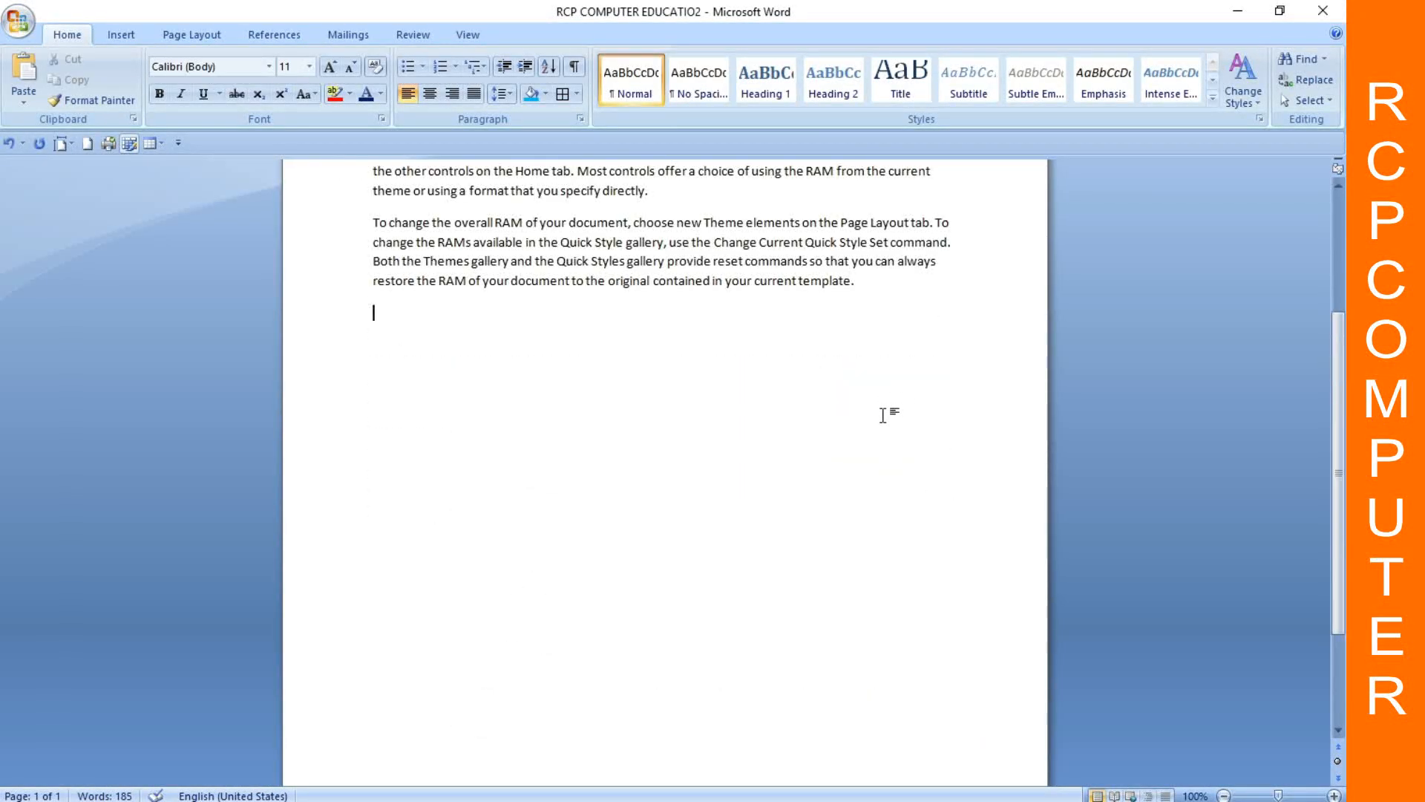
Step: Undo the last word replacement in the third paragraph, then open Find and Replace briefly and close it
key(ctrl+z)
scroll(883, 412, up, 5)
click(1070, 408)
click(1311, 82)
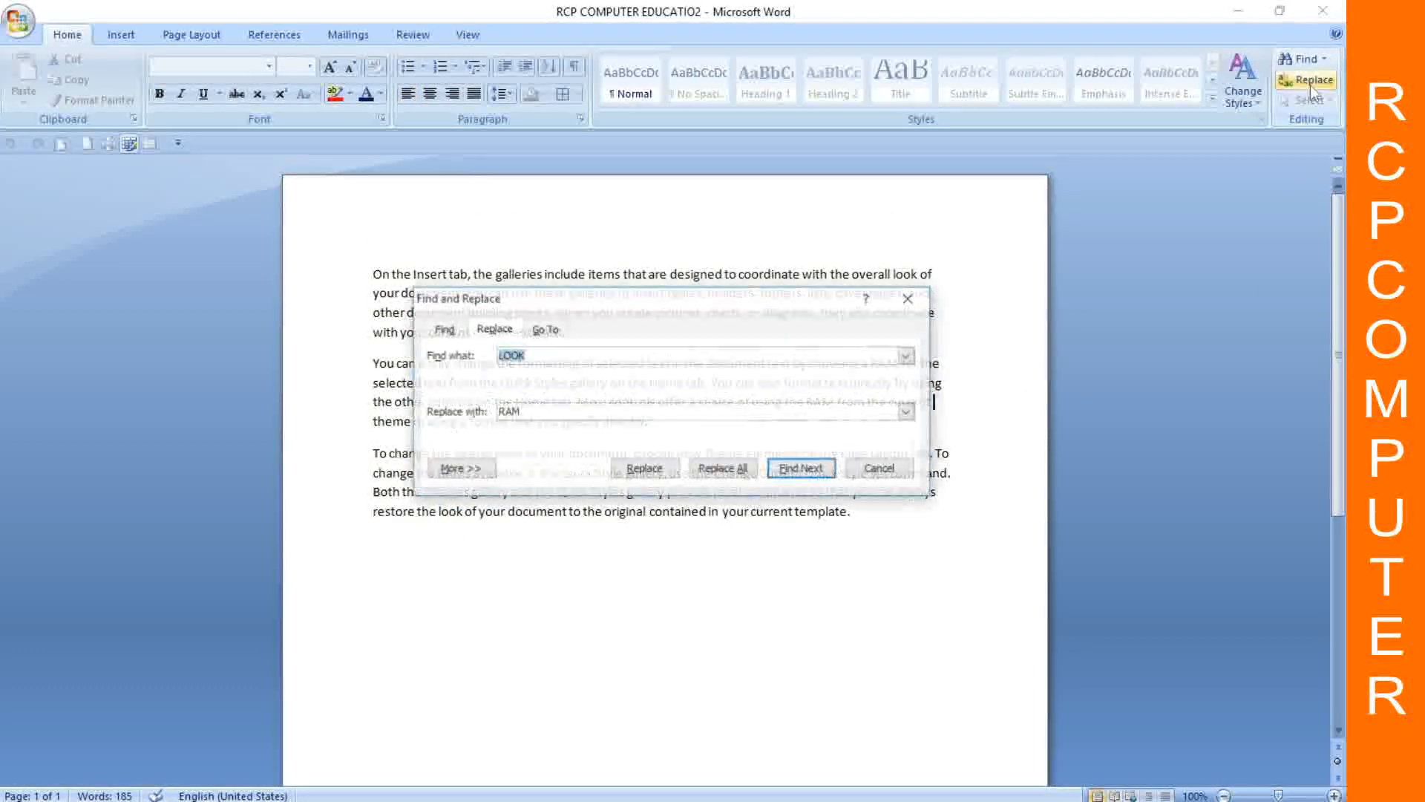
click(907, 299)
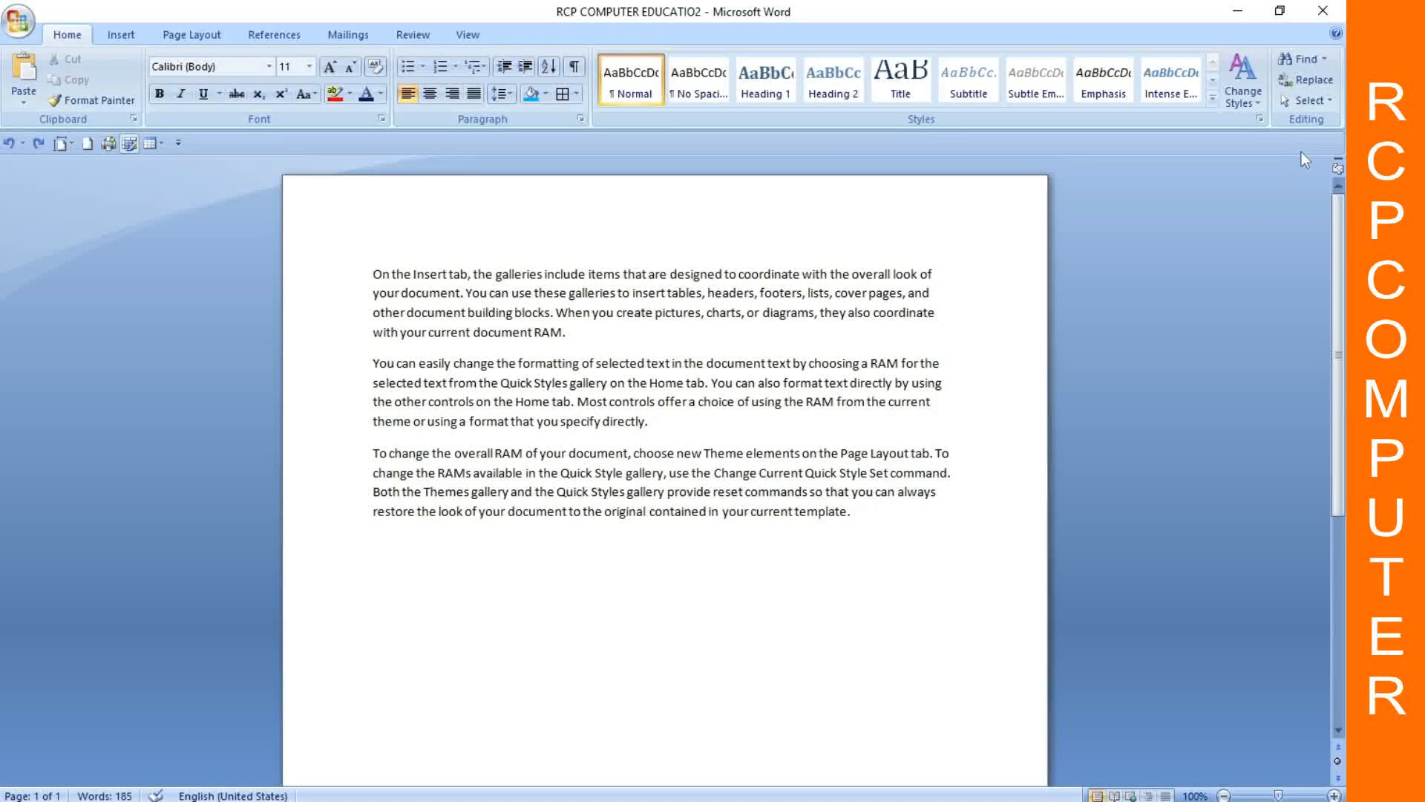
Step: Select all the text, copy it, and paste the copy below the third paragraph
click(1307, 101)
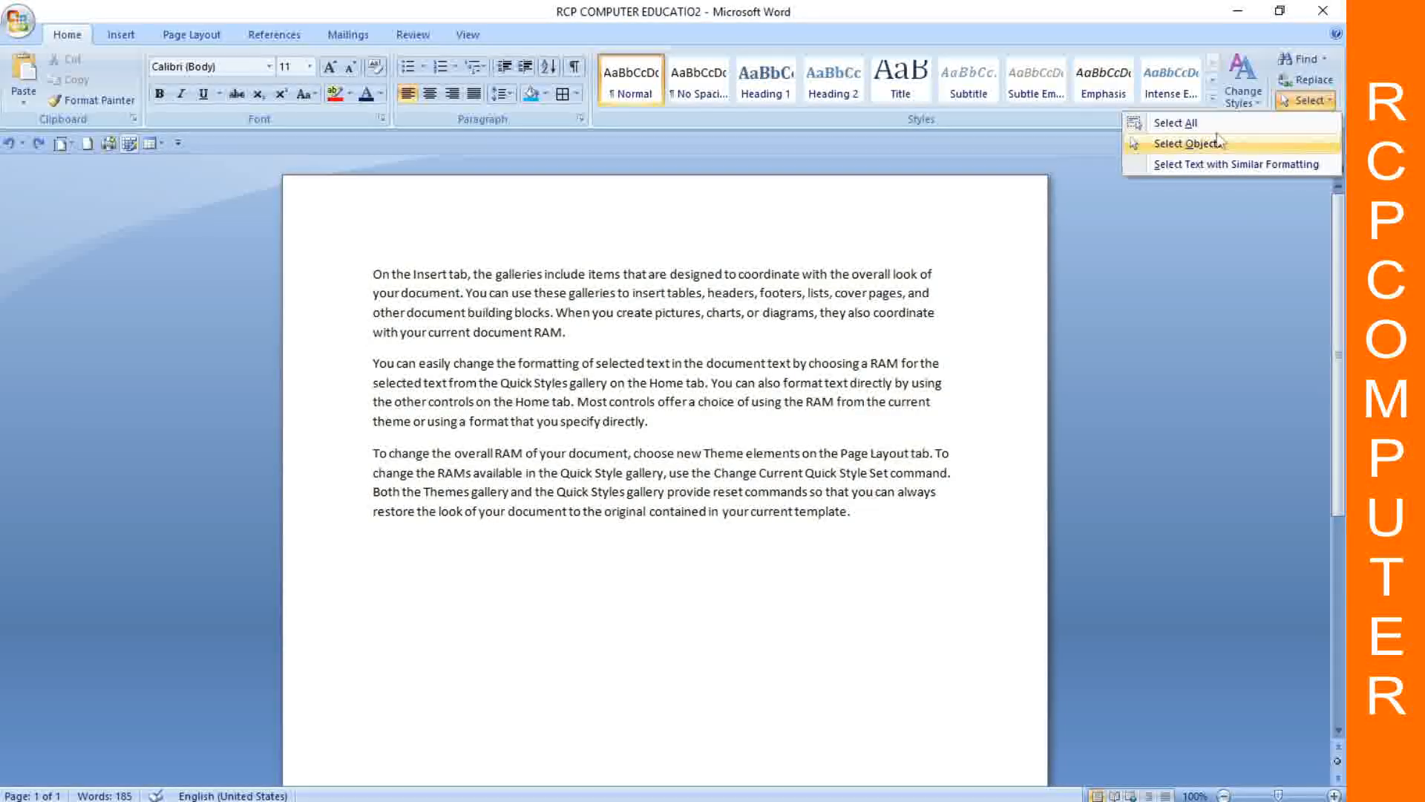
click(1176, 123)
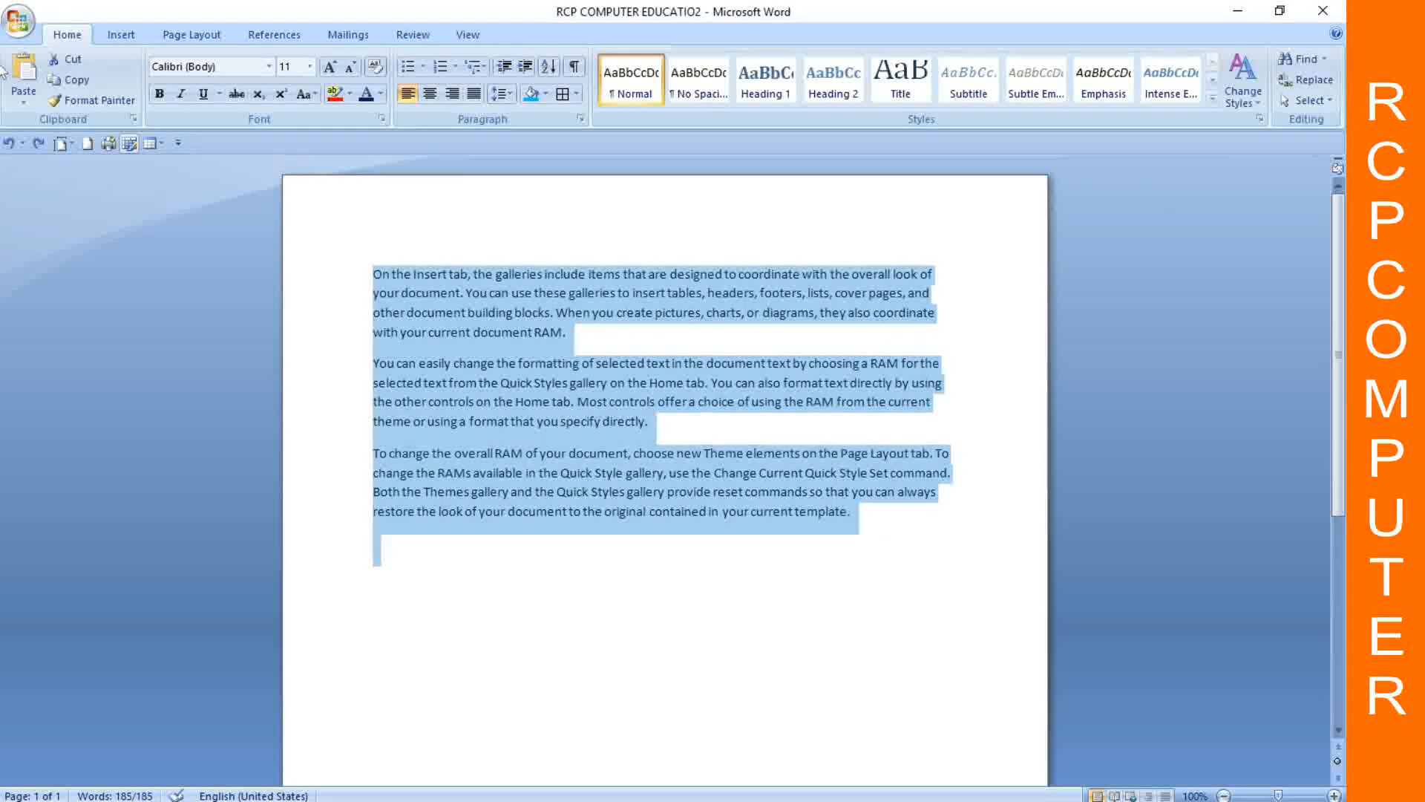
click(89, 80)
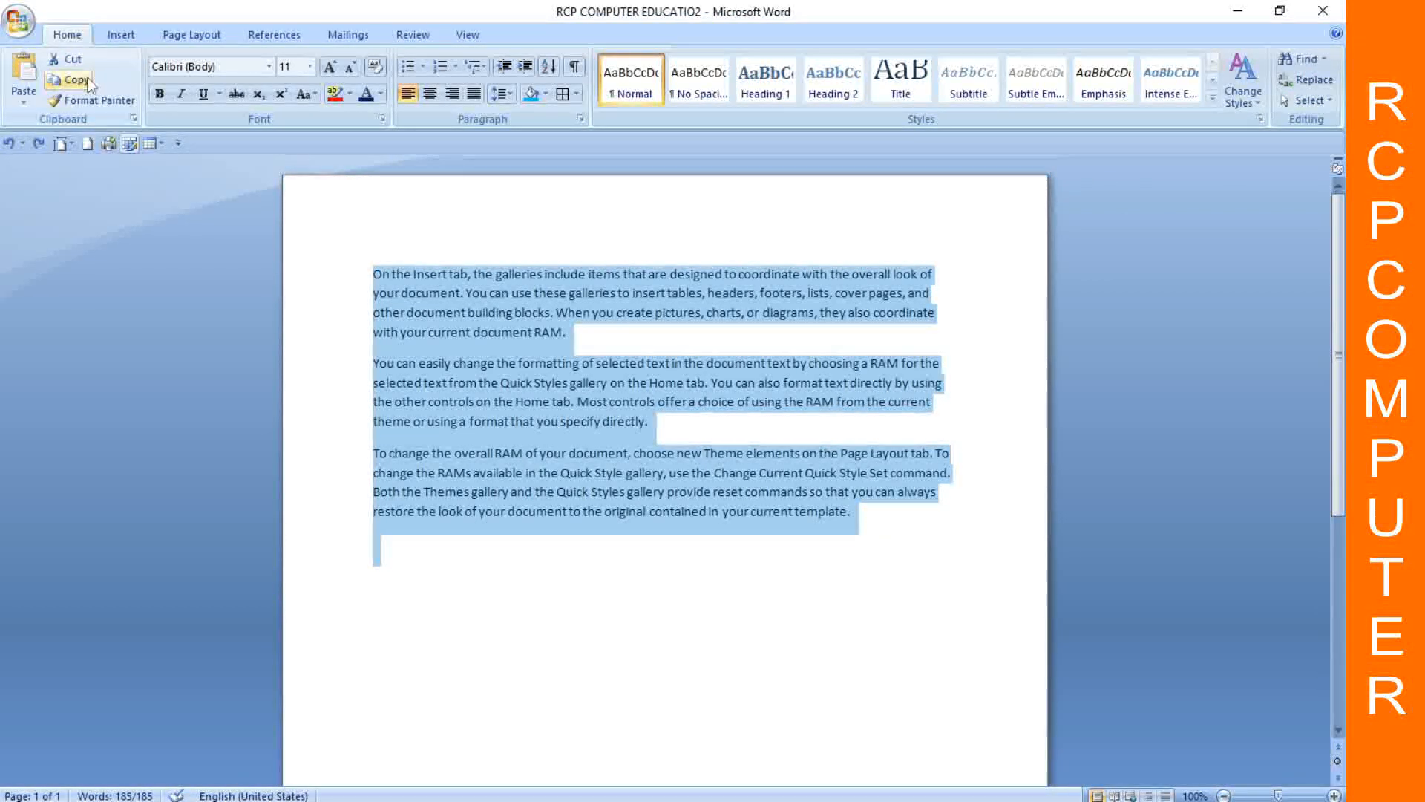
click(522, 655)
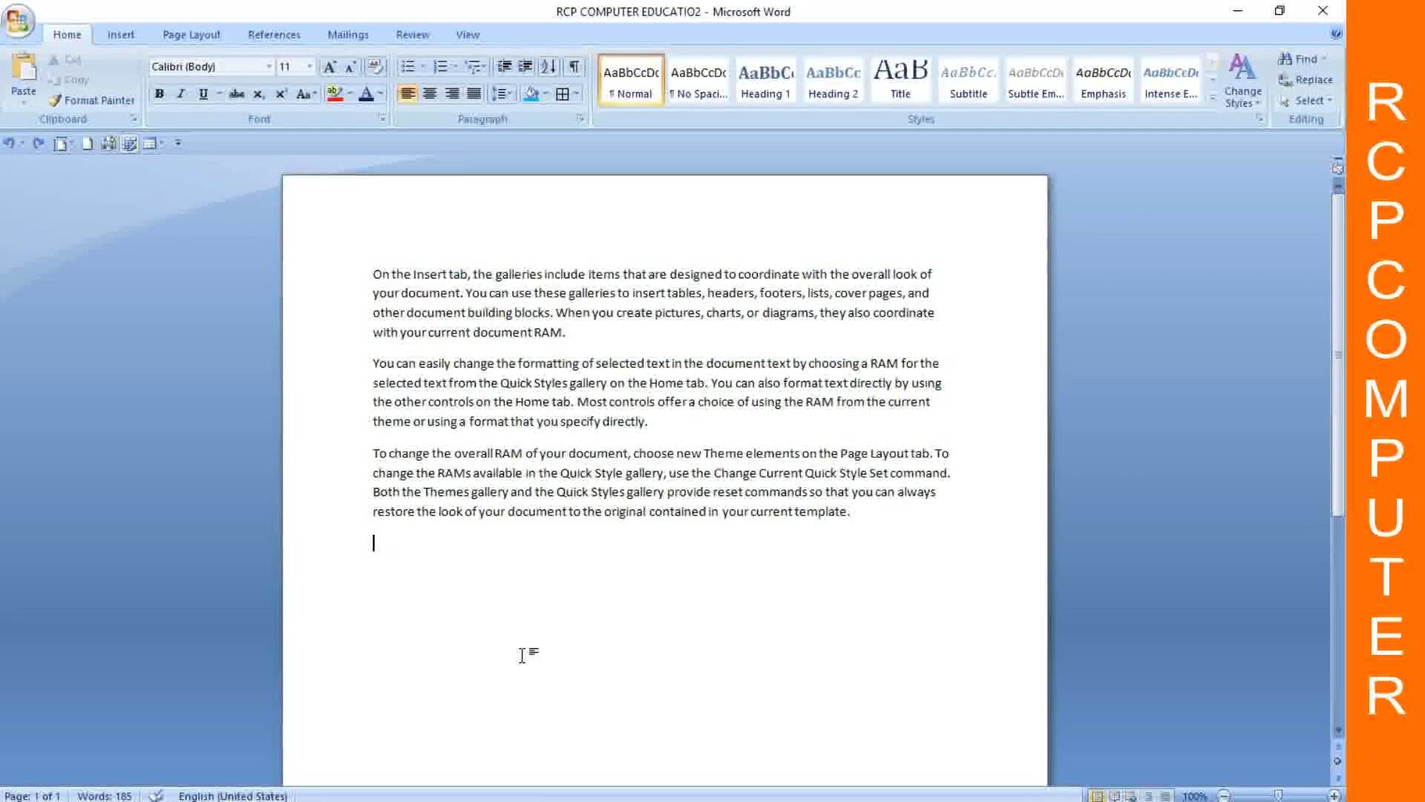
key(ctrl+v)
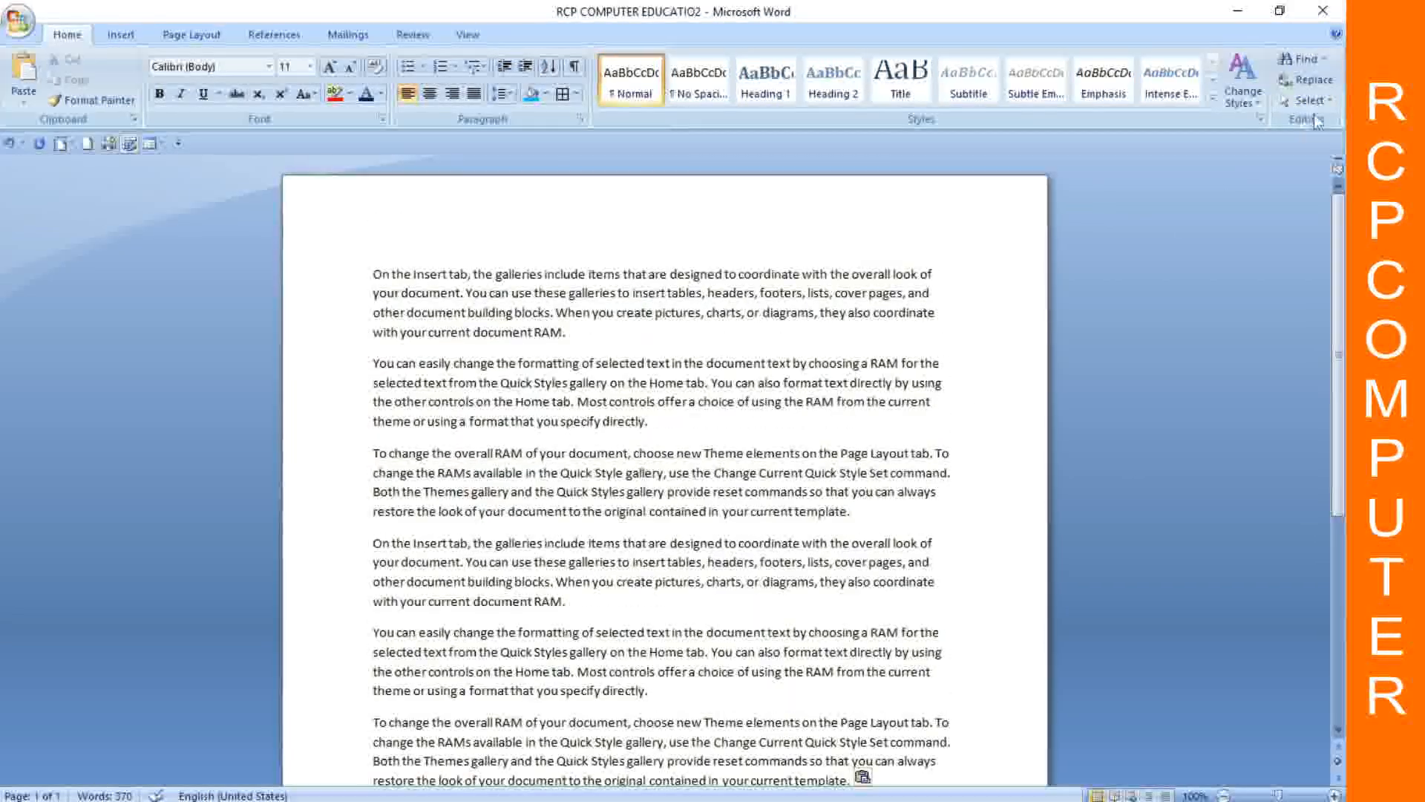
Step: Select the first paragraph and switch the Select Objects mode on and off again
click(1309, 100)
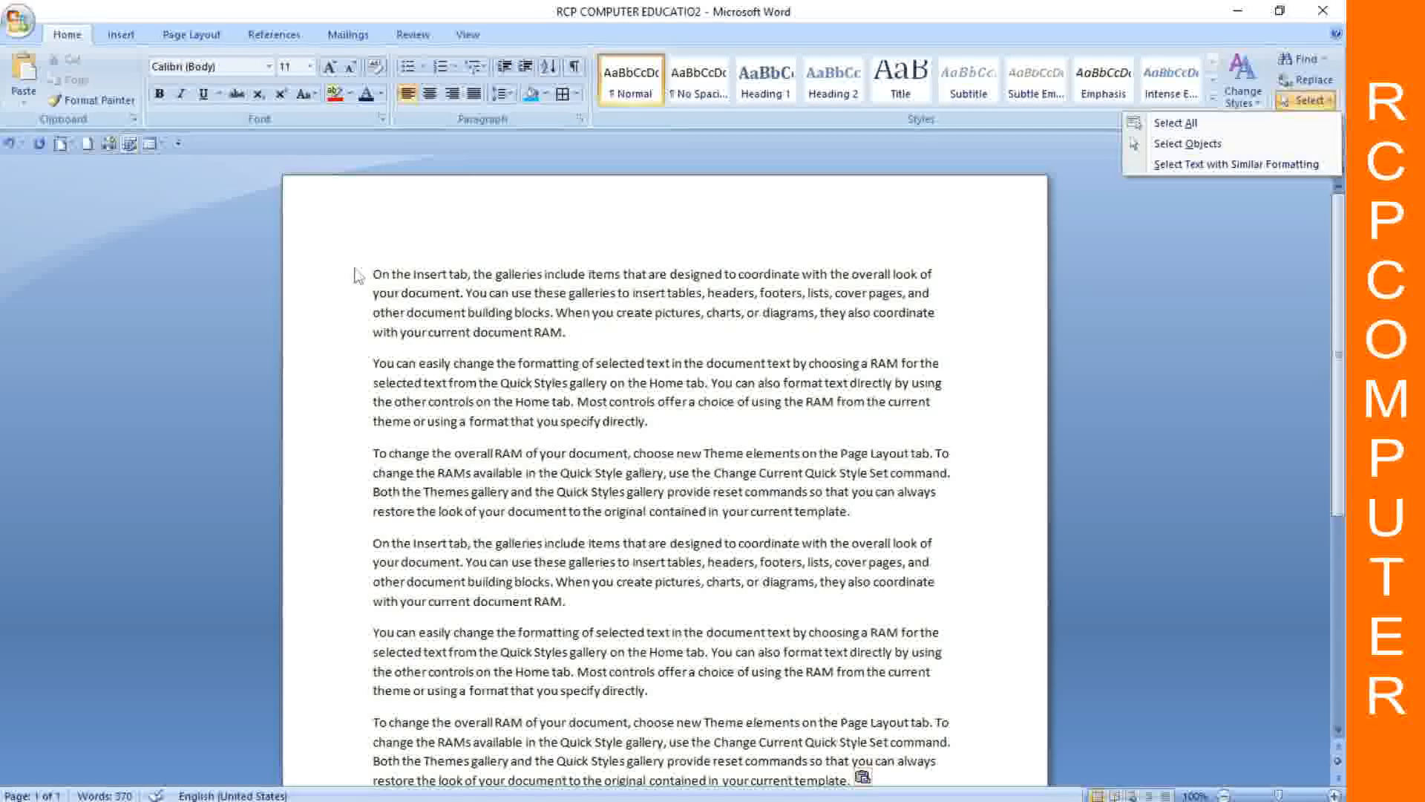
click(379, 277)
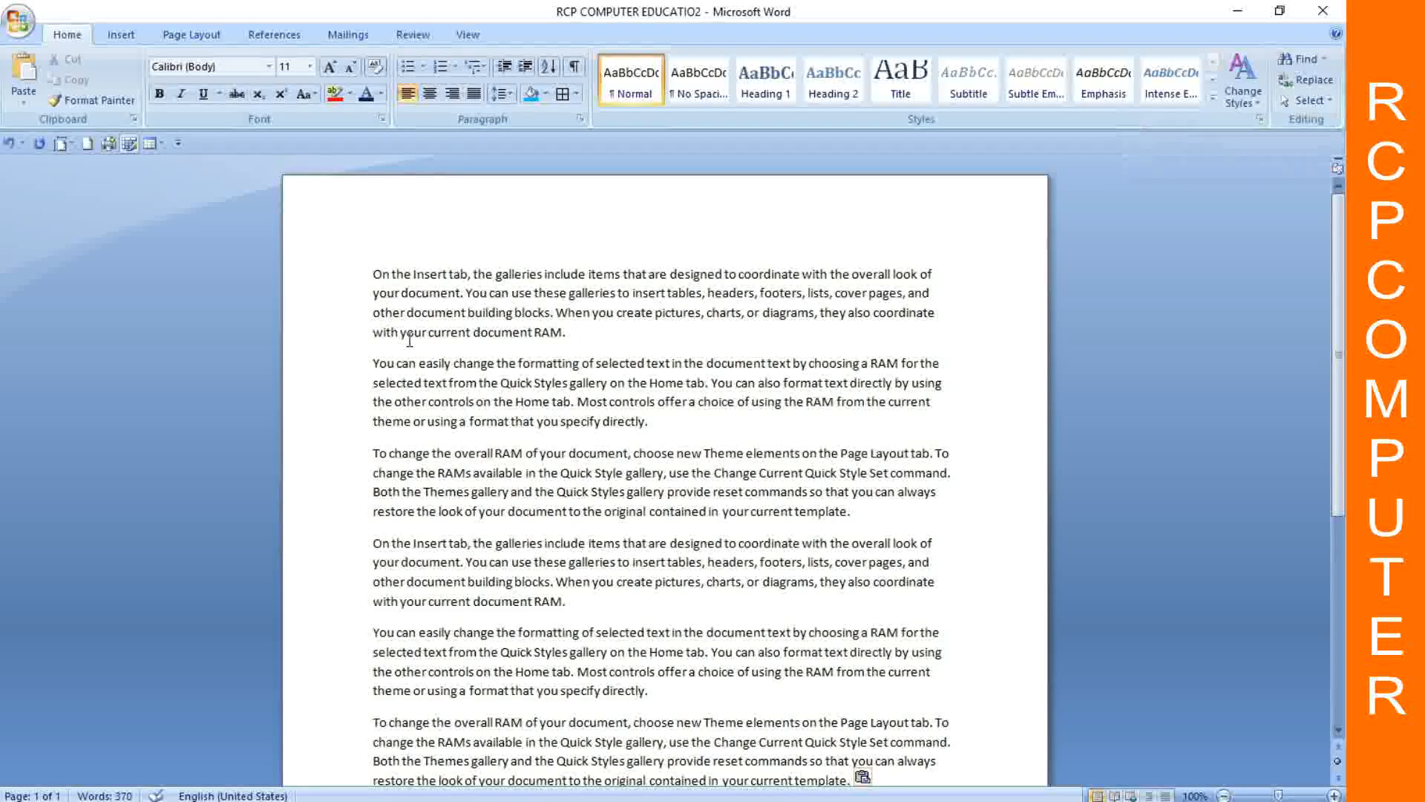
triple_click(371, 274)
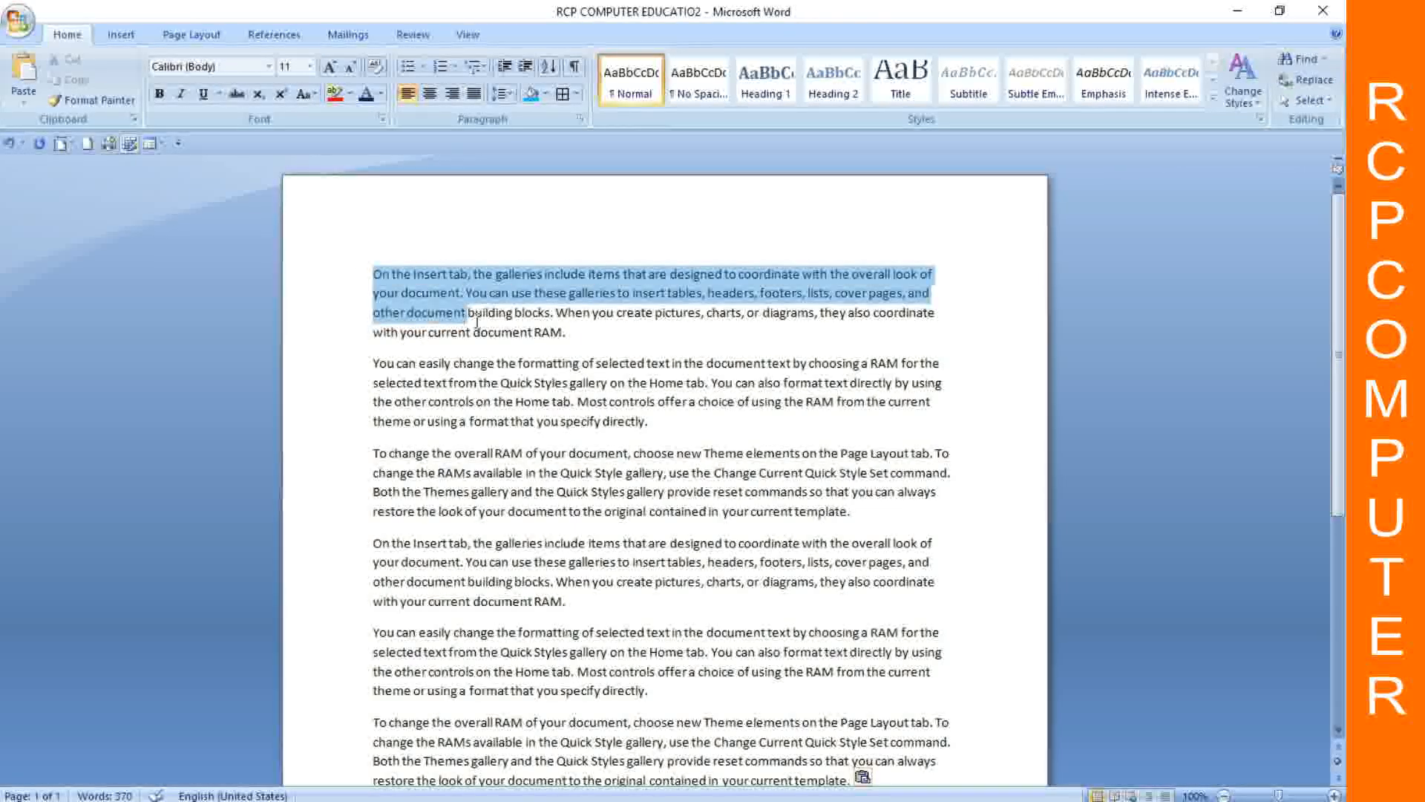
click(1325, 102)
click(1228, 144)
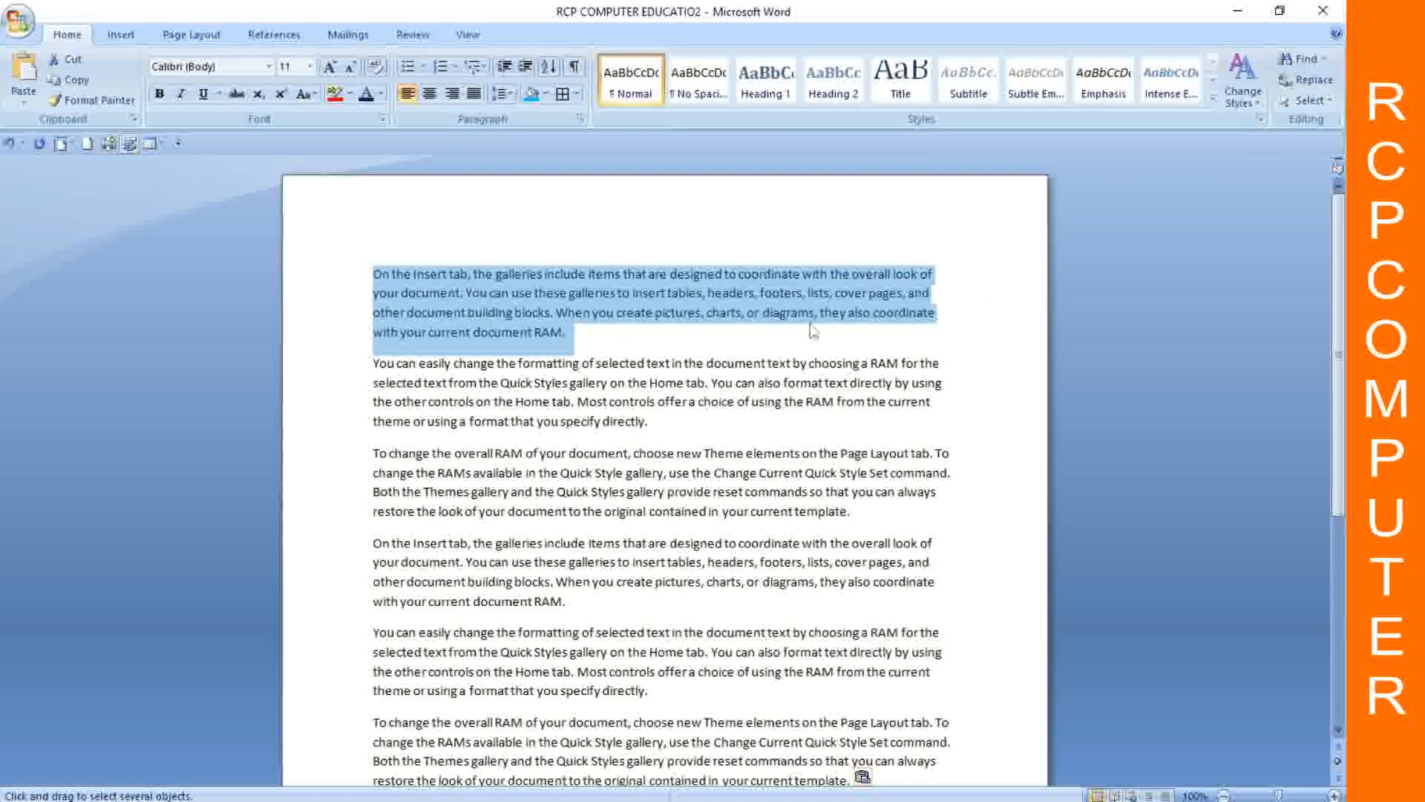
click(1308, 100)
click(1266, 145)
Step: Select all the text in the document, then clear the selection in the first line
click(1301, 101)
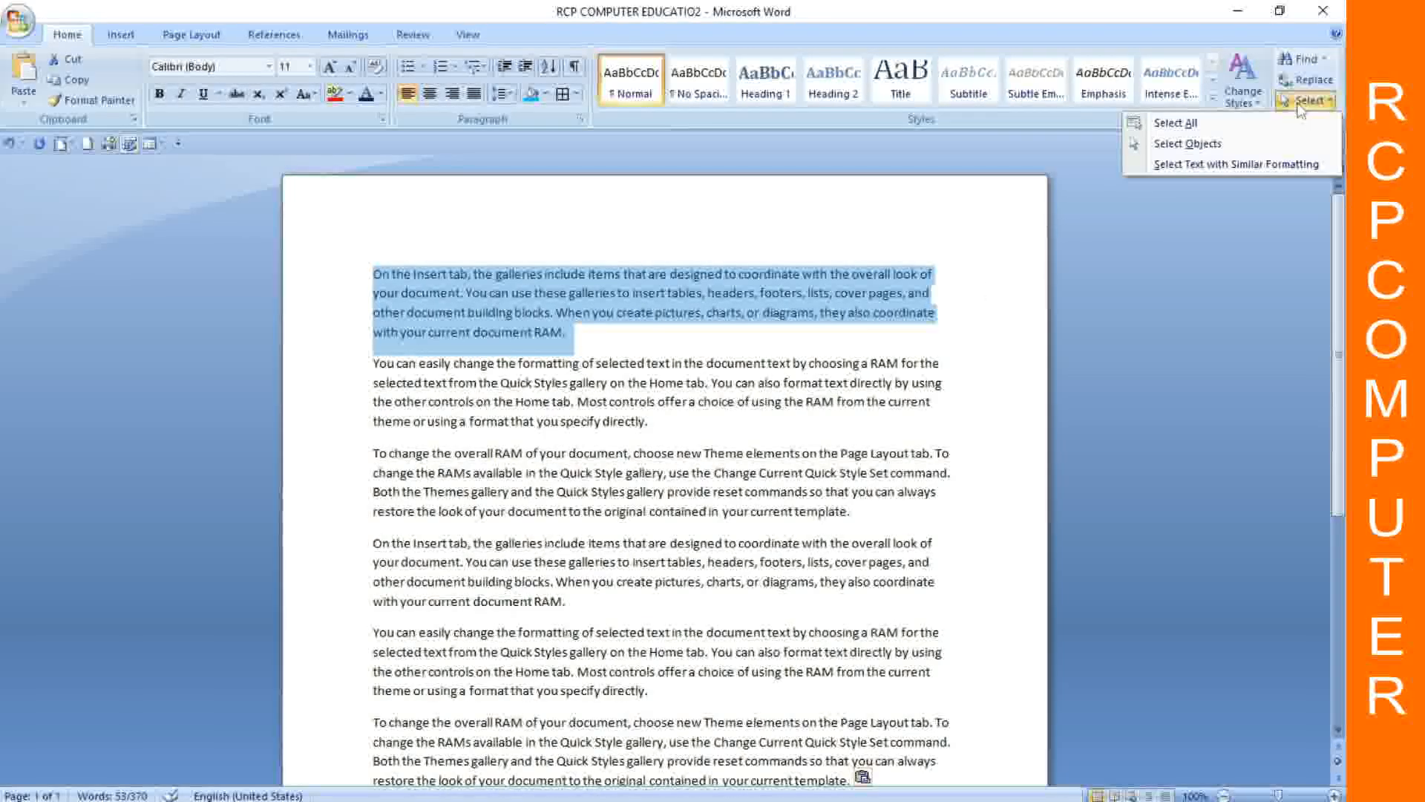
click(1263, 124)
click(1310, 101)
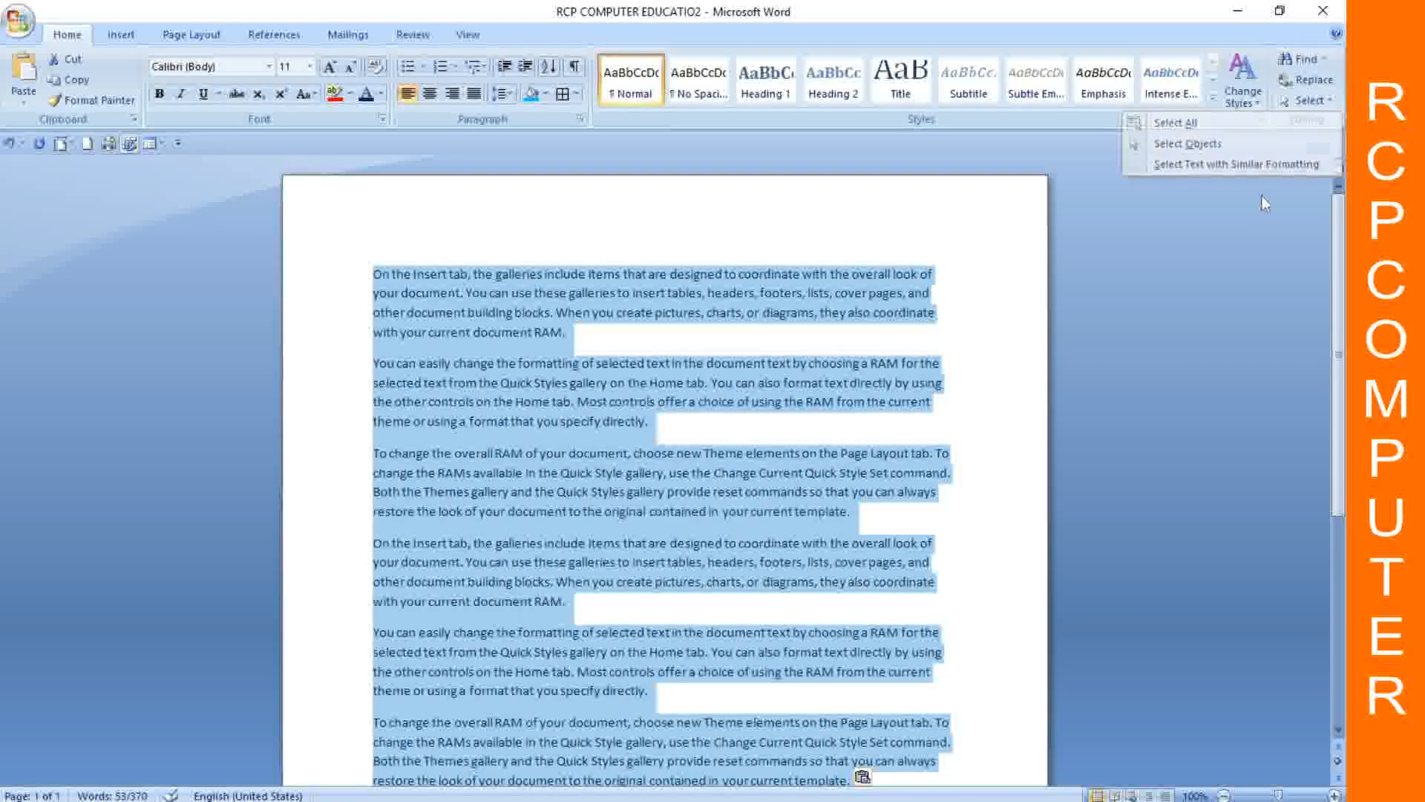
click(918, 274)
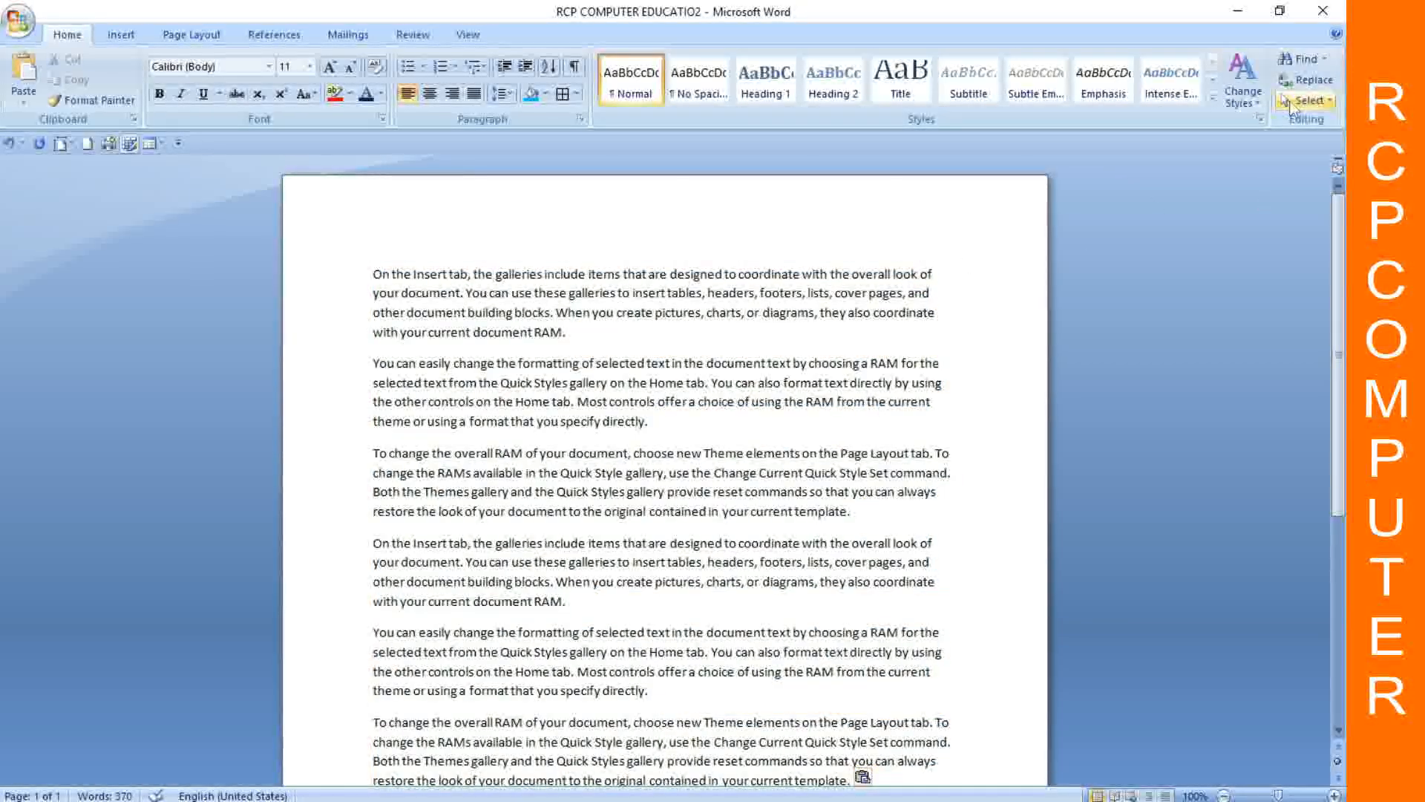
Step: Turn on Select Objects and try to draw selection boxes around the text of the first paragraph
click(1309, 101)
click(1188, 144)
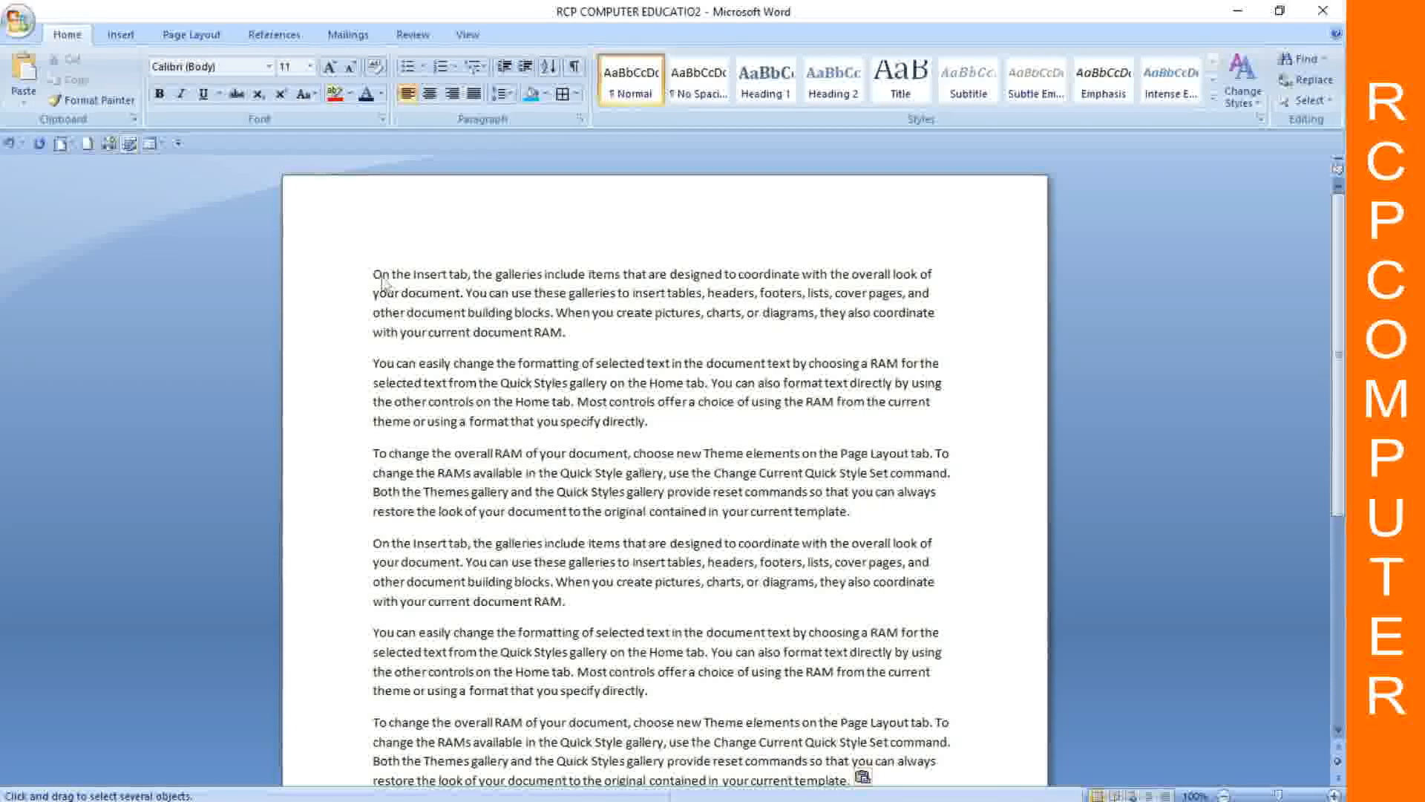
drag(372, 270, 565, 277)
drag(812, 282, 935, 292)
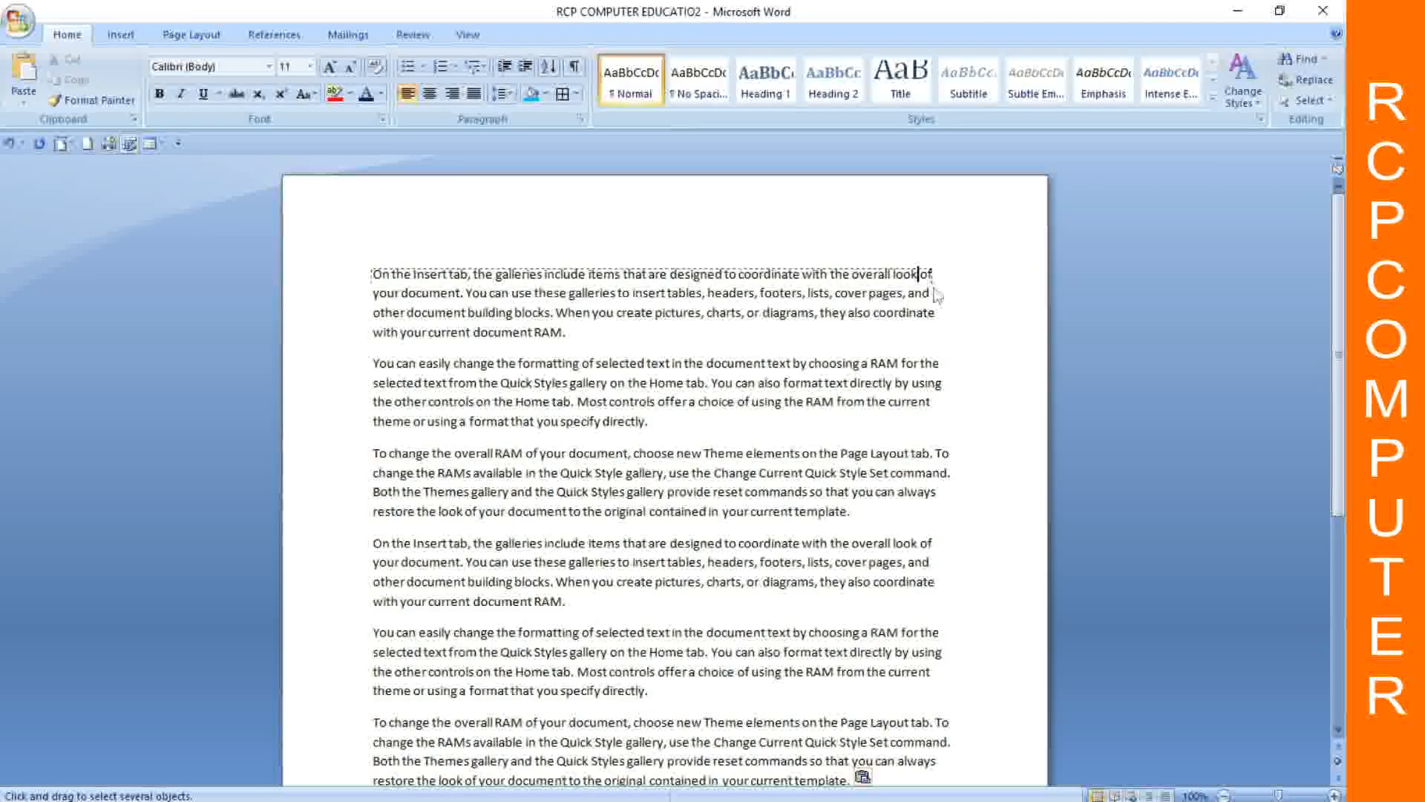
drag(944, 346, 947, 355)
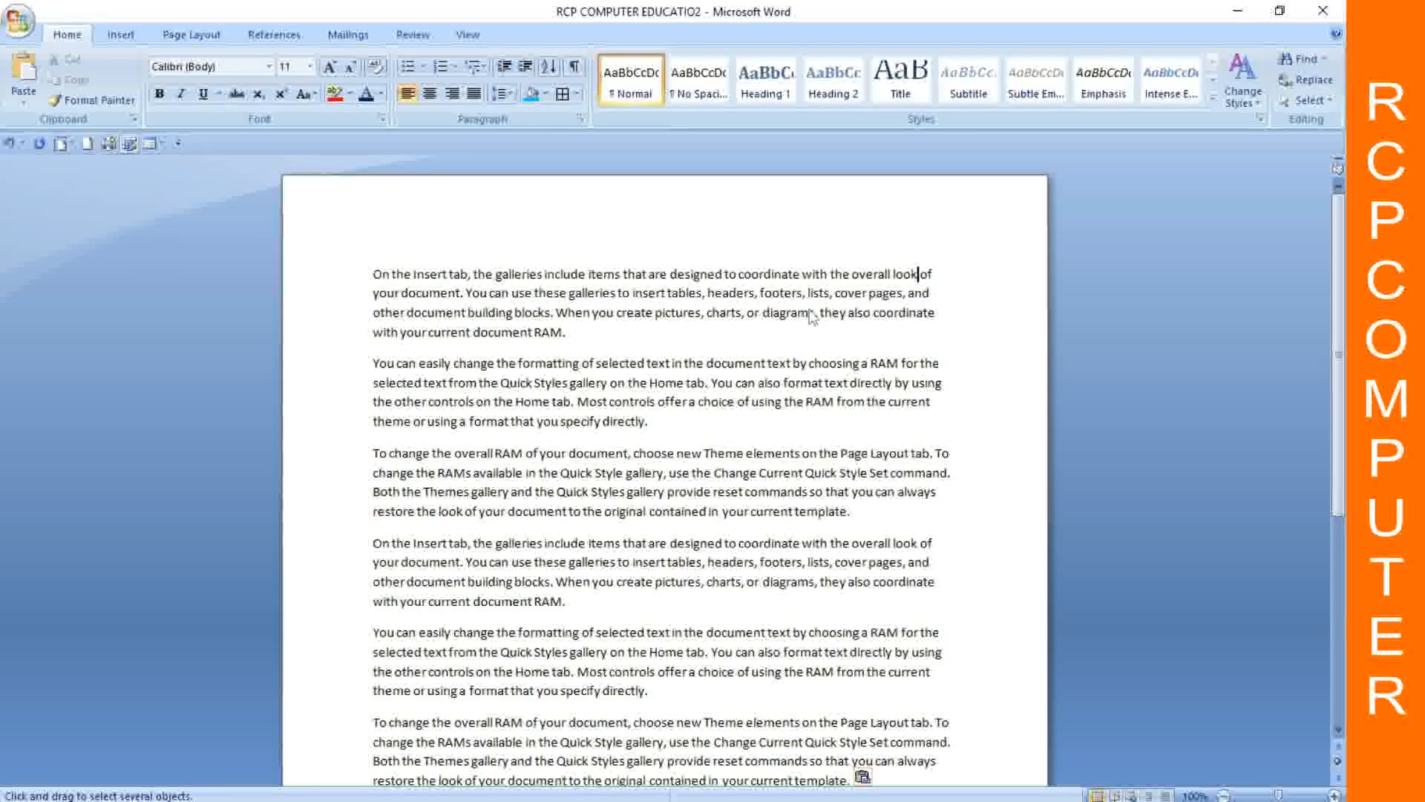
scroll(851, 329, down, 3)
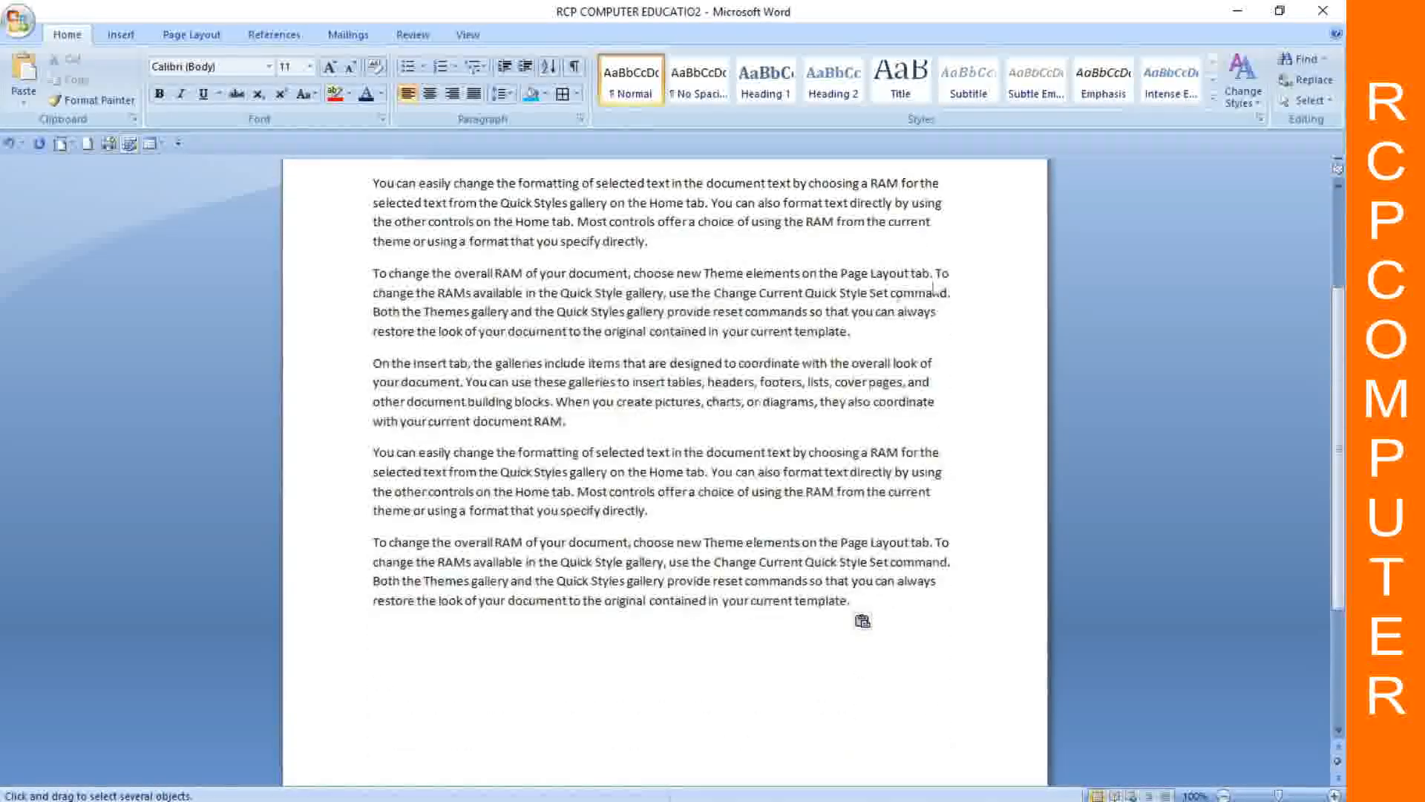
scroll(599, 295, up, 3)
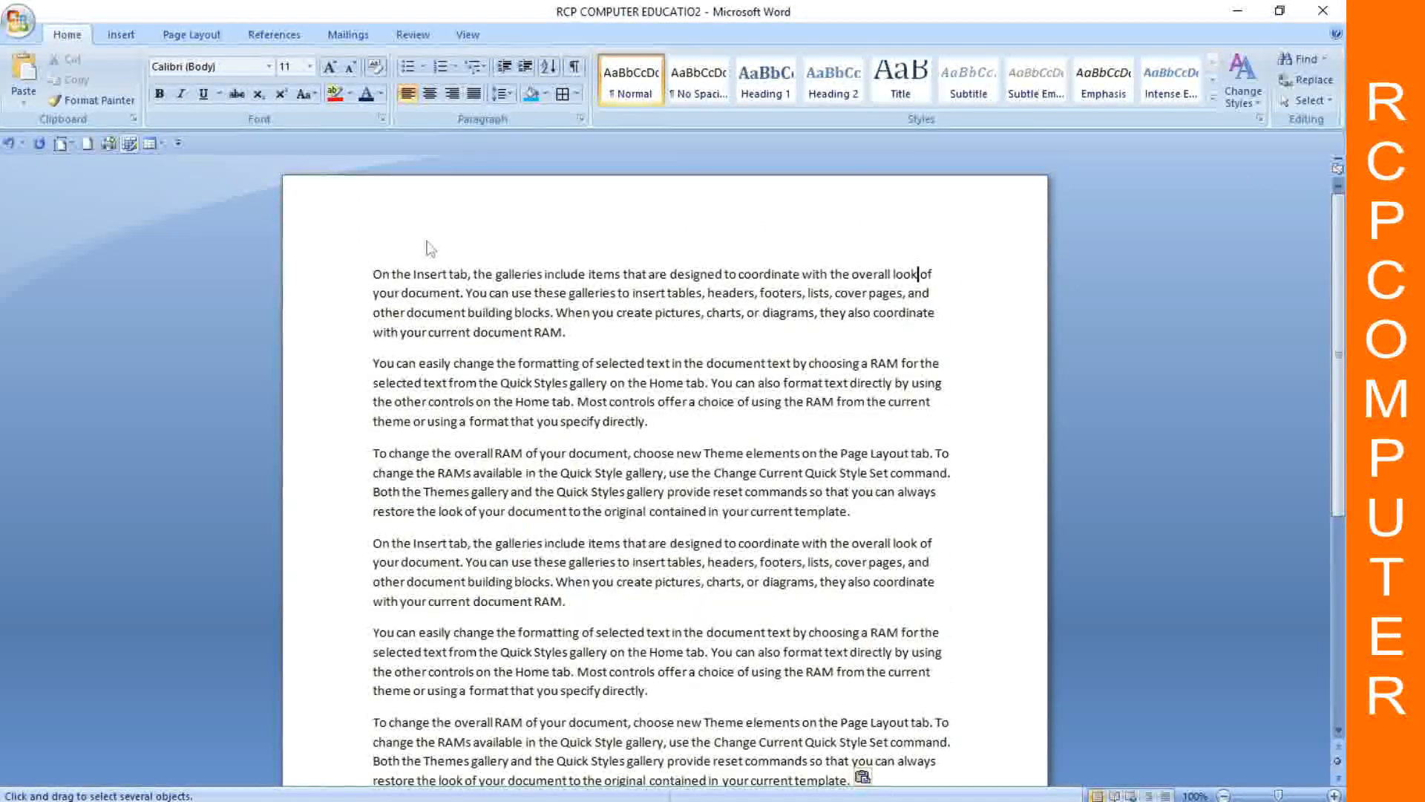